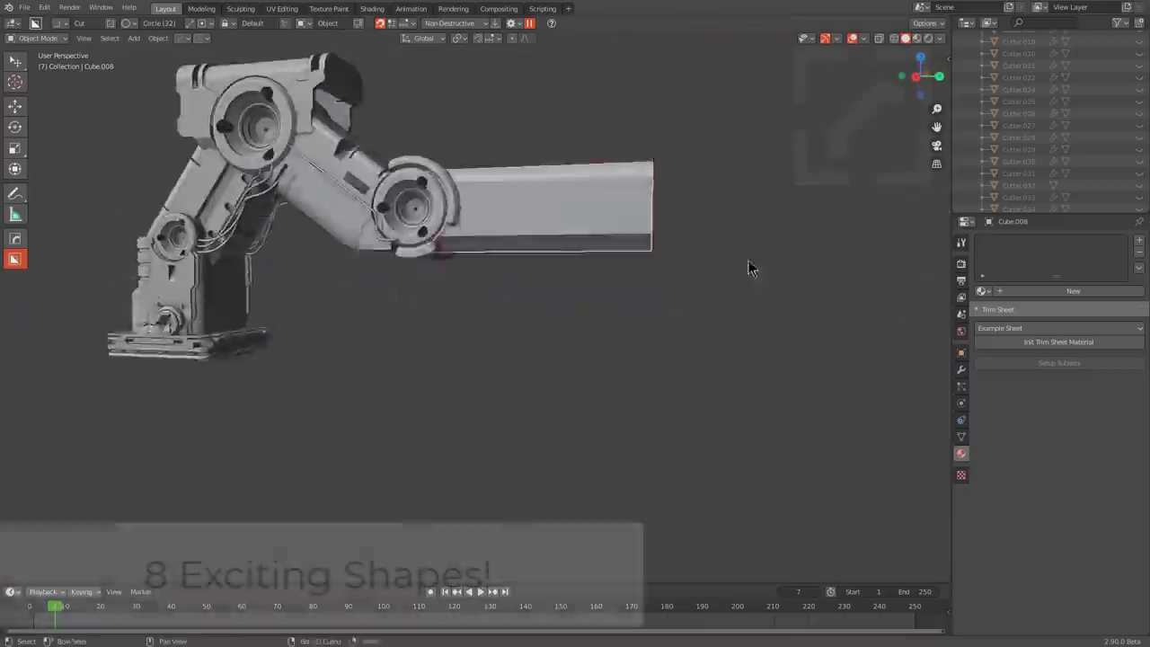
Step: Cut a round notch and a box-shaped corner notch into the free end of the selected arm block
scroll(747, 266, "up", 4)
left_click_drag(718, 351, 667, 357)
middle_click_drag(698, 362, 665, 333)
left_click_drag(639, 298, 713, 347)
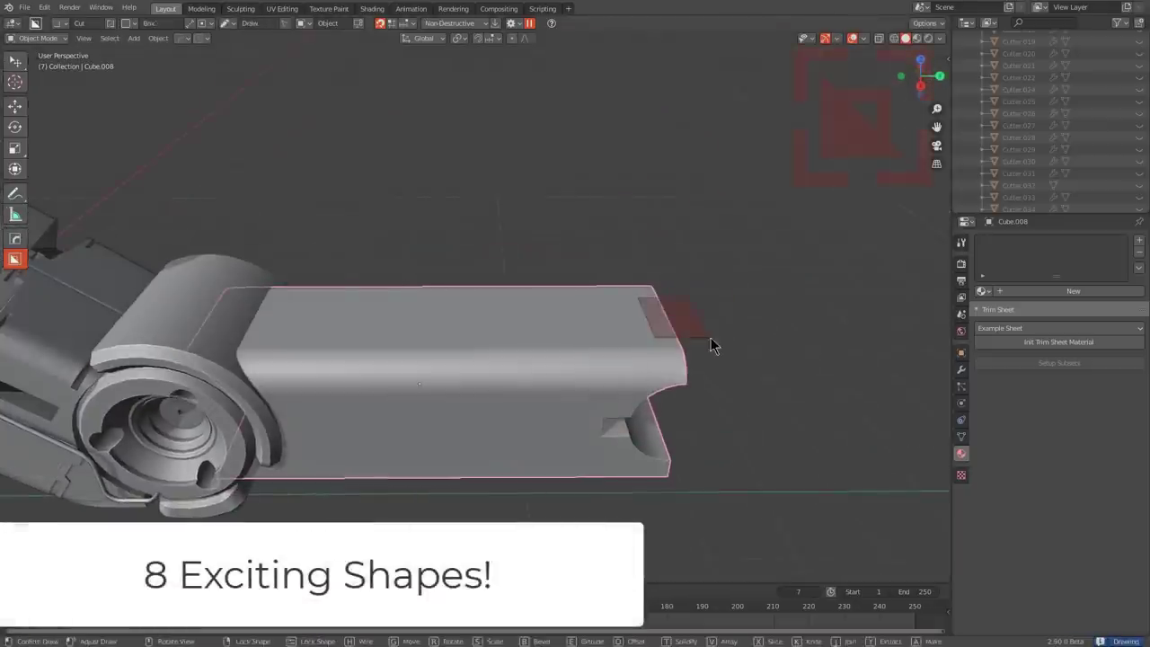
Step: Using the Line Box shape, cut several angled rectangular pockets into the top and side faces near the arm block's free end
scroll(632, 311, "down", 1, "alt")
left_click_drag(632, 311, 616, 346)
left_click(616, 379)
middle_click_drag(617, 378, 610, 367)
left_click_drag(611, 368, 646, 370)
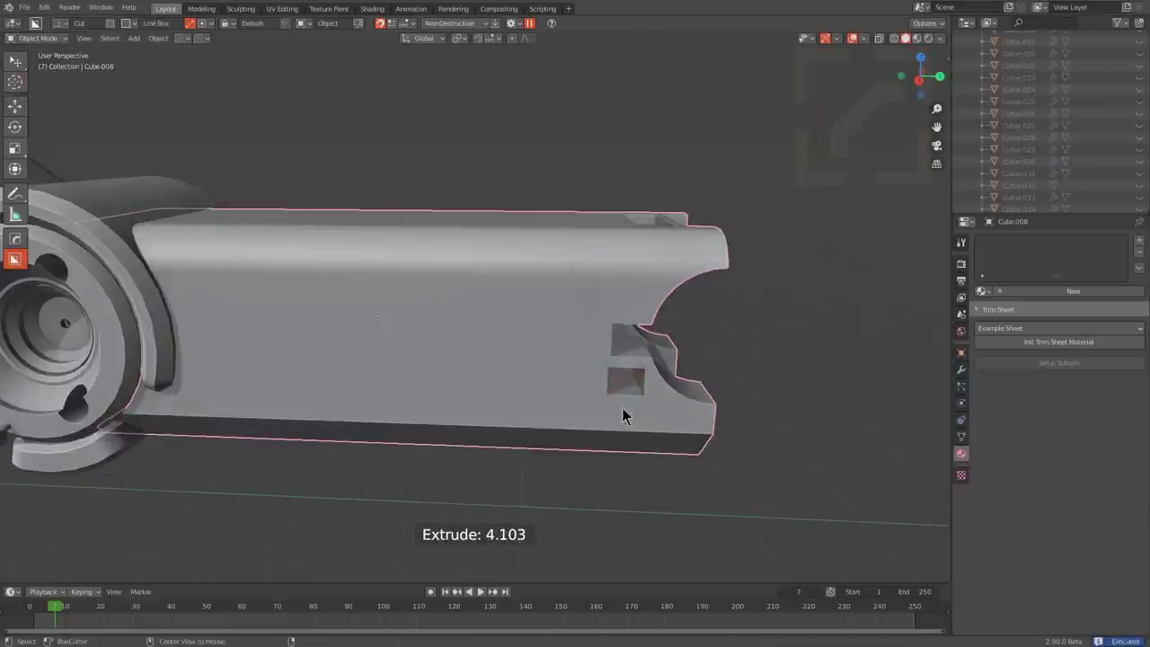
left_click_drag(553, 387, 548, 394)
left_click(583, 310)
middle_click_drag(620, 261, 640, 297)
left_click(606, 343)
Step: Cut a round stepped socket with three small surrounding holes into the arm block's side face, beside the rectangular pockets
scroll(604, 377, "down", 2, "alt")
mouse_move(601, 391)
middle_mouse_down()
mouse_move(597, 357)
mouse_move(611, 337)
middle_mouse_up()
mouse_move(618, 272)
left_mouse_down()
mouse_move(568, 333)
mouse_move(496, 390)
left_mouse_up()
middle_click_drag(498, 393, 588, 439)
left_click(621, 449)
Step: Using the Ngon shape, outline a stepped polygon over the arm block's upper edge and extrude the cut about 4.39
scroll(521, 399, "up", 1, "alt")
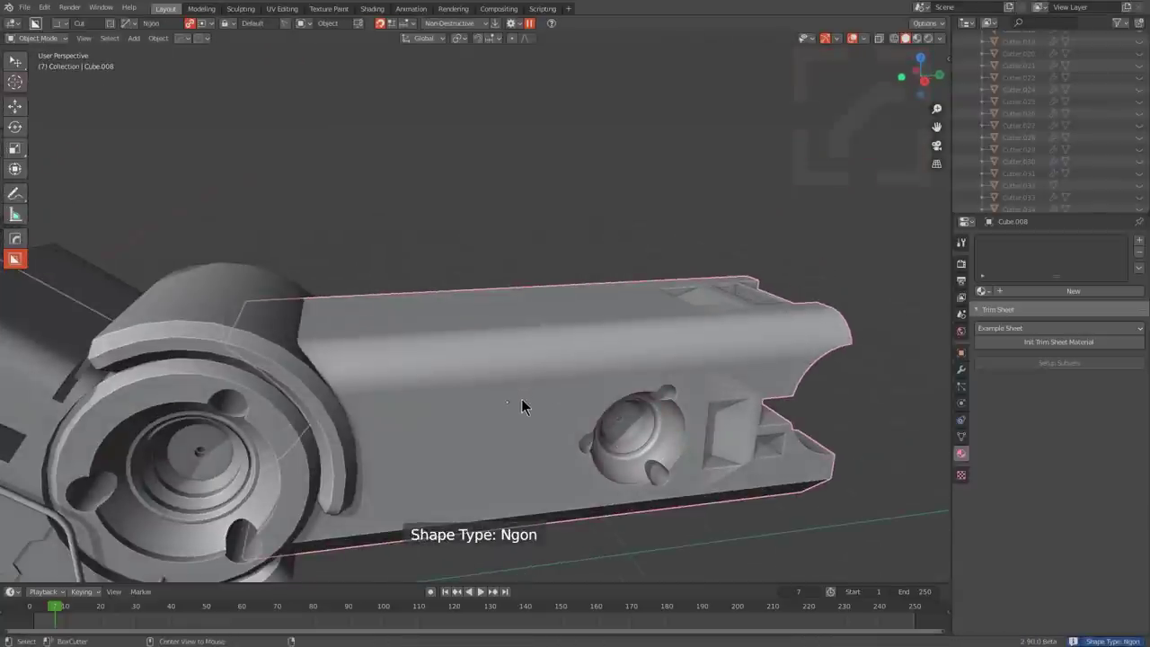
middle_click_drag(521, 399, 497, 362, "alt")
left_click_drag(309, 217, 346, 285)
left_click(390, 285)
left_click(395, 275)
left_click(453, 276)
double_click(488, 223)
middle_click_drag(485, 236, 575, 325)
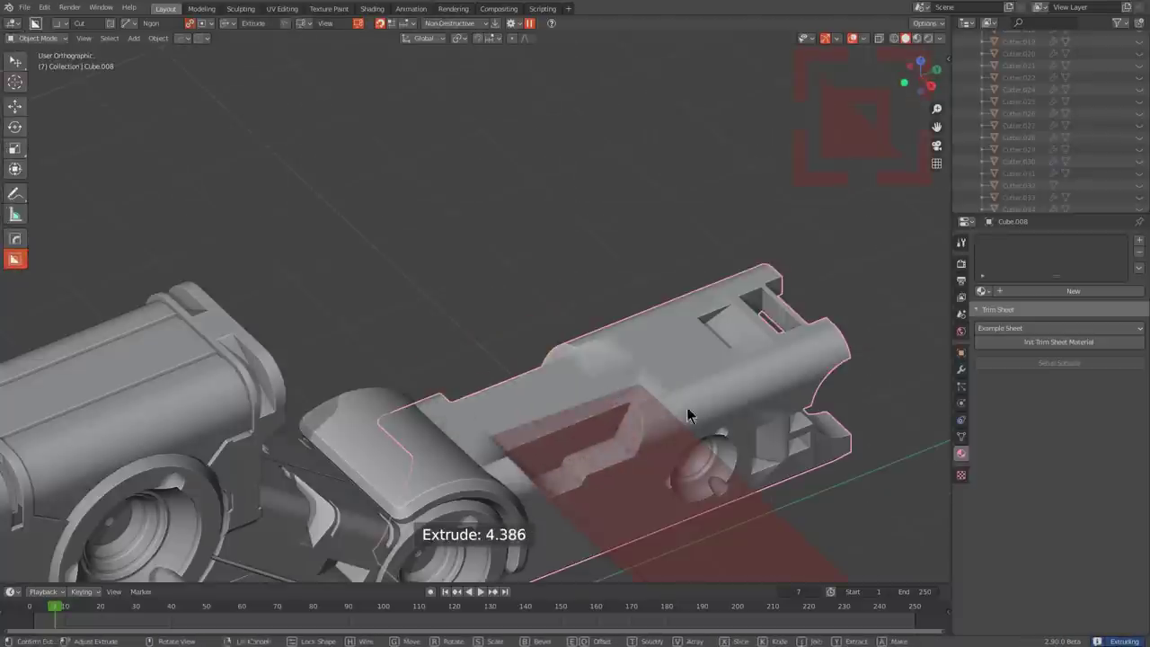
left_click(687, 407)
Step: Draw an open Ngon line cut near the arm's joint cover and extrude it into the block
key("q")
left_click(613, 326)
middle_click_drag(674, 377, 539, 269)
scroll(449, 233, "up", 2)
scroll(384, 214, "down", 1, "alt")
left_click(492, 232)
left_click(539, 231)
double_click(552, 205)
middle_click_drag(555, 216, 590, 268)
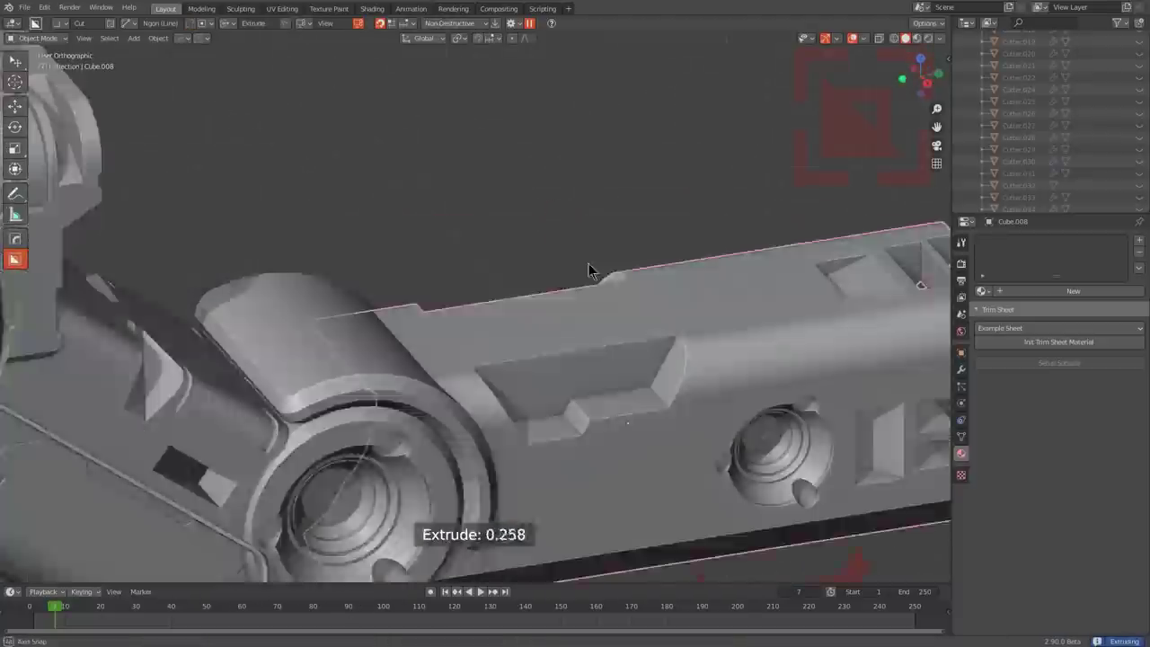
left_click(655, 378)
middle_click_drag(647, 359, 570, 288, "alt")
scroll(570, 288, "down", 1, "alt")
middle_click_drag(403, 442, 442, 382, "shift")
left_click_drag(879, 467, 879, 467)
middle_click_drag(878, 467, 596, 405)
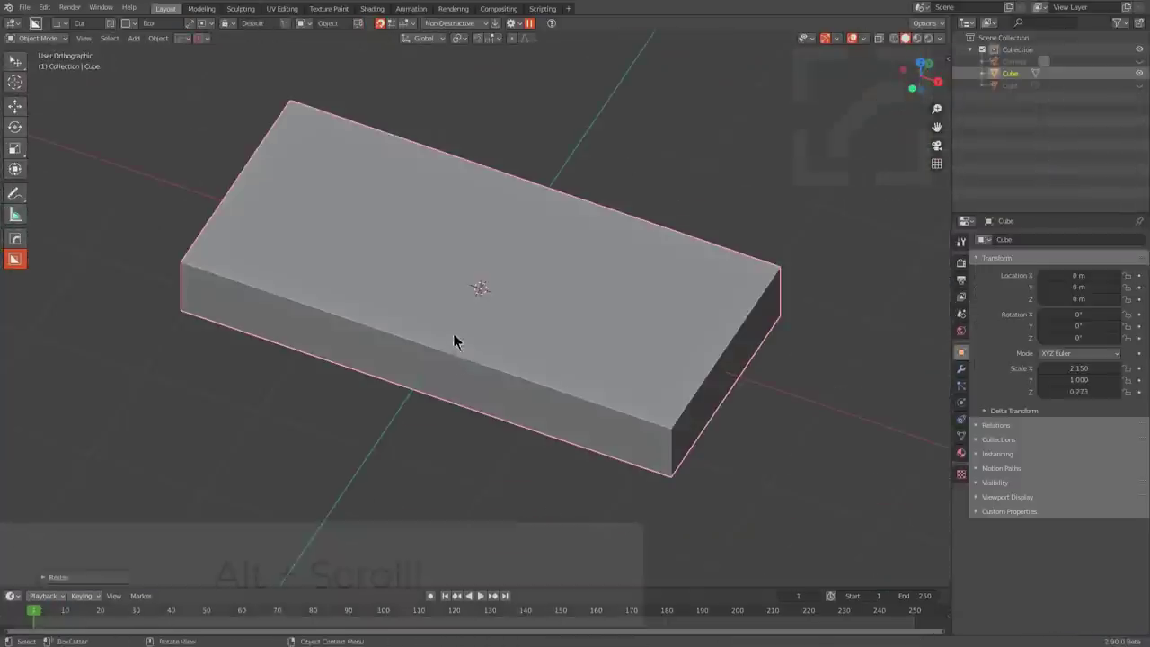
Step: Cut rectangular slots and a square custom-shape recess into the top face of the flat slab
scroll(456, 341, "down", 2, "alt")
mouse_move(453, 334)
left_mouse_down()
mouse_move(577, 383)
mouse_move(580, 395)
mouse_move(596, 348)
left_mouse_up()
scroll(629, 344, "down", 2, "alt")
middle_click_drag(630, 344, 604, 368)
left_click_drag(485, 316, 577, 272)
left_click(577, 286)
Step: Using the Ngon shape, cut a stepped polygon of about 0.87 by 1.13 beside the slab's square recess
scroll(622, 324, "up", 1, "alt")
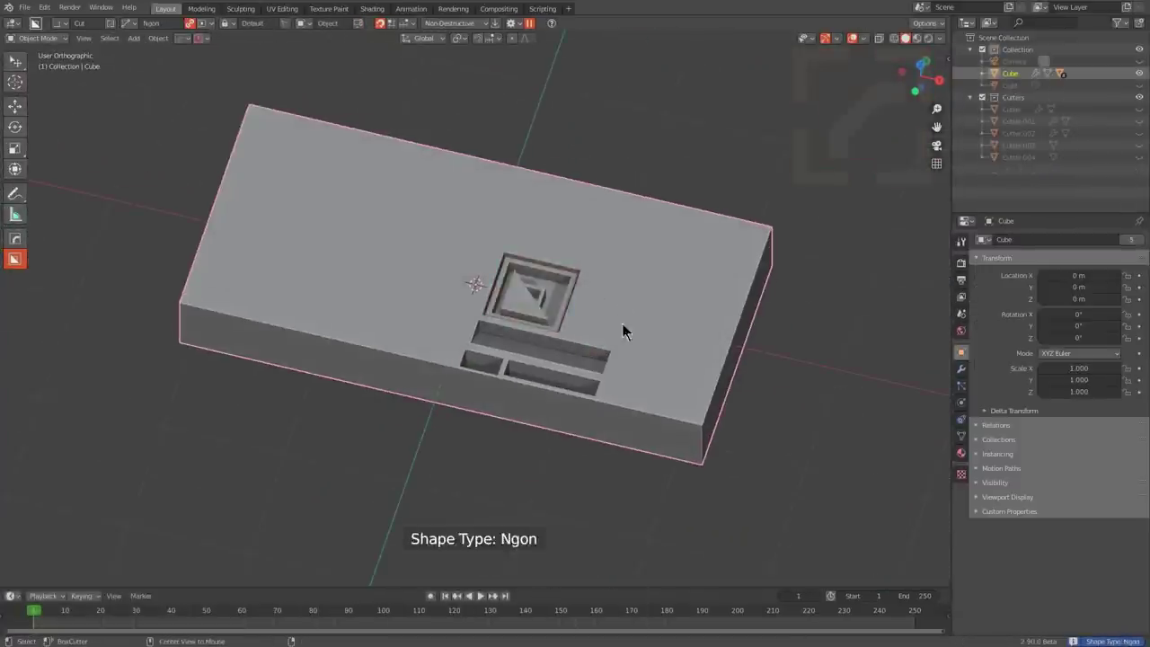
middle_click_drag(621, 323, 622, 352, "alt")
left_click_drag(575, 259, 575, 299)
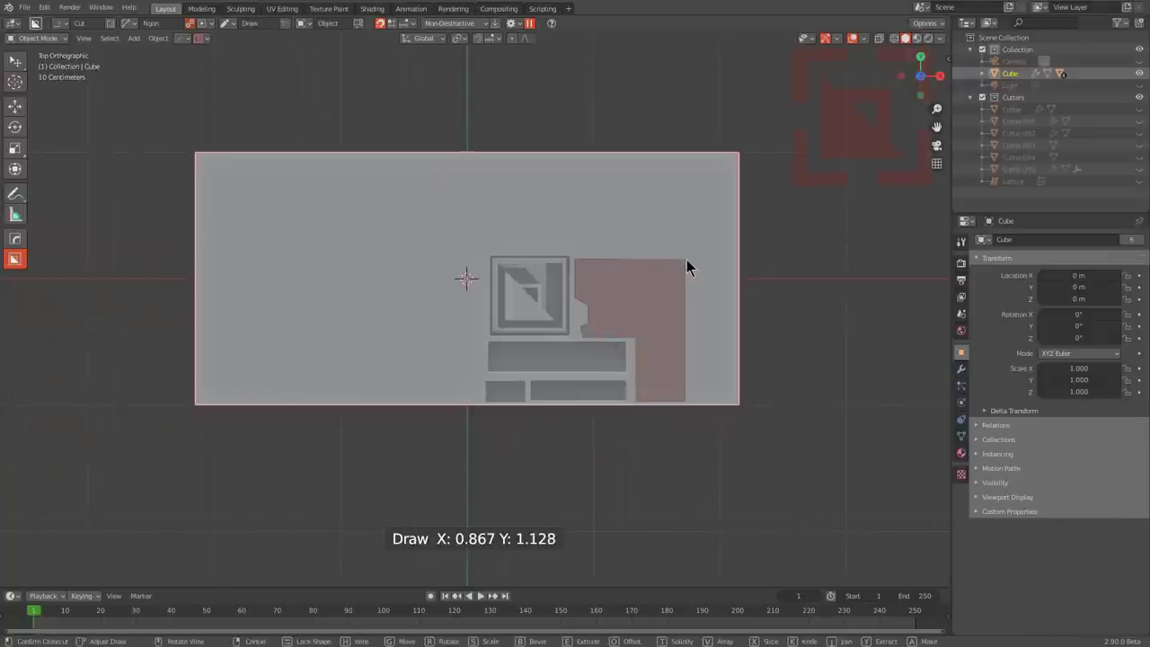
key("space")
middle_click_drag(687, 256, 475, 389)
scroll(475, 389, "down", 1, "alt")
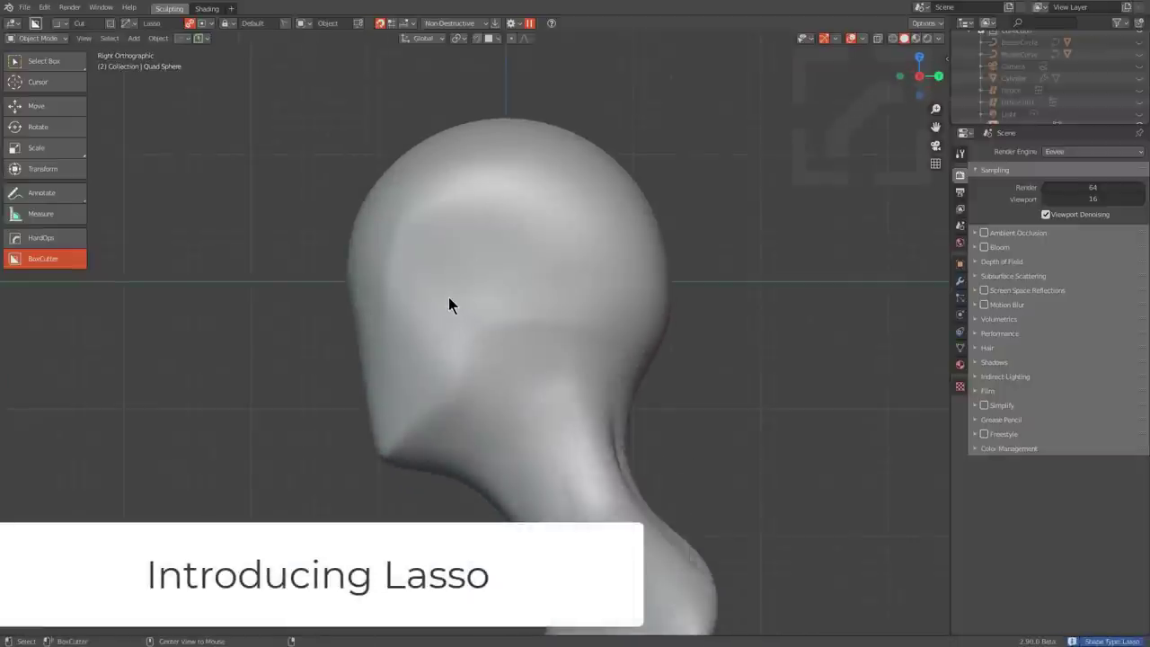
Step: With the Lasso shape in Slice mode, outline the front of the head, about 2.18 by 3.19, and slice off the face
mouse_move(368, 446)
left_mouse_down()
mouse_move(455, 190)
mouse_move(342, 396)
left_mouse_up()
right_click(342, 395)
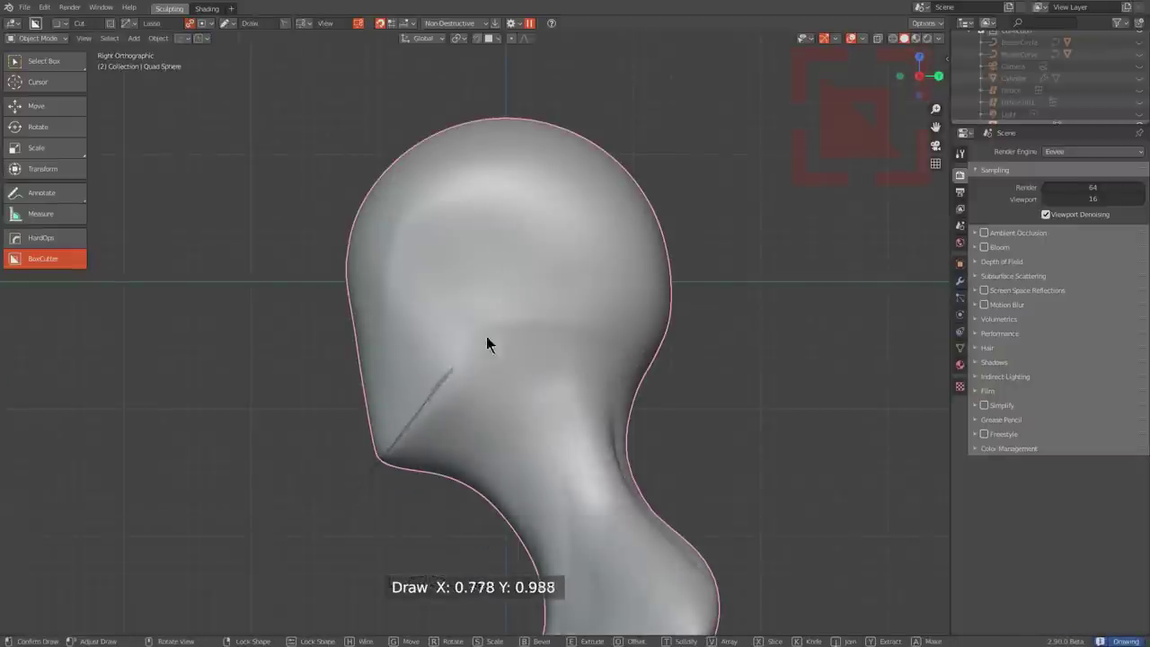
mouse_move(487, 344)
left_mouse_down()
mouse_move(432, 121)
mouse_move(217, 254)
left_mouse_up()
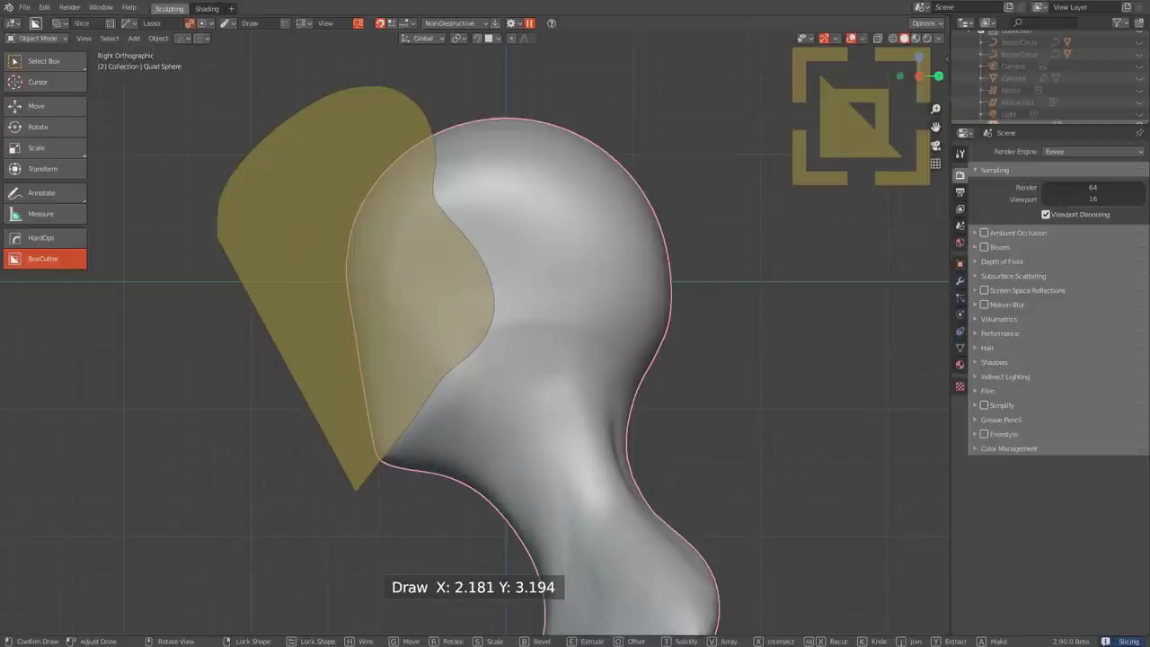
left_click_drag(357, 490, 377, 460)
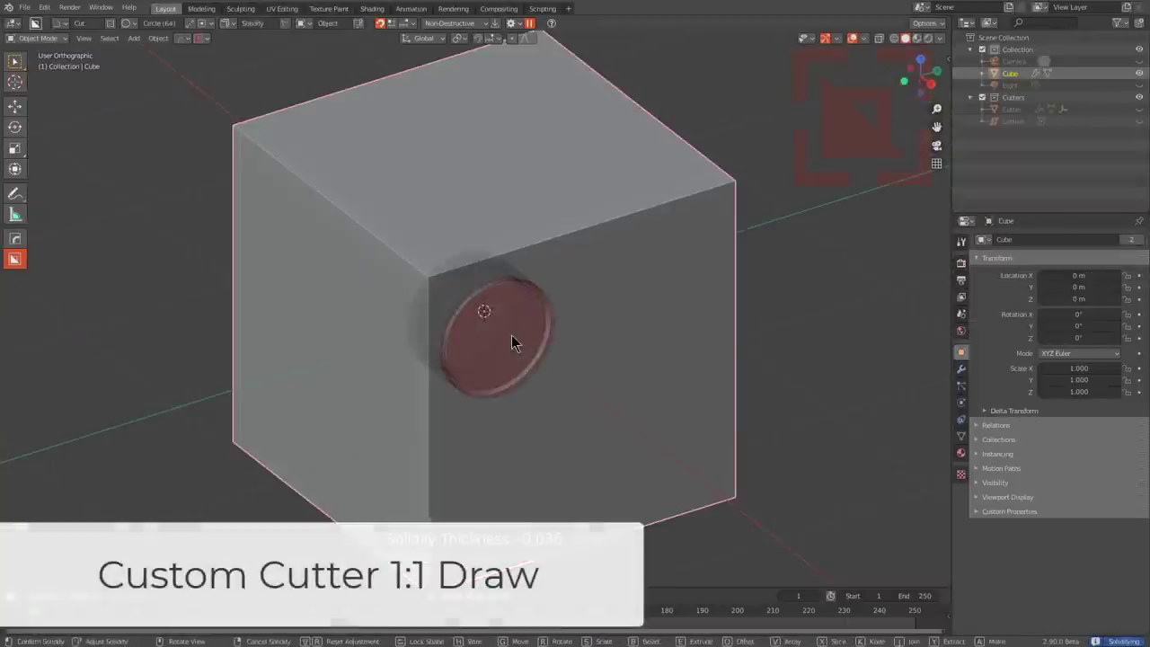
Step: Cut a large circular ring with an inner pocket, a smaller ring and a small round hole into one side face of the cube
left_click(511, 335)
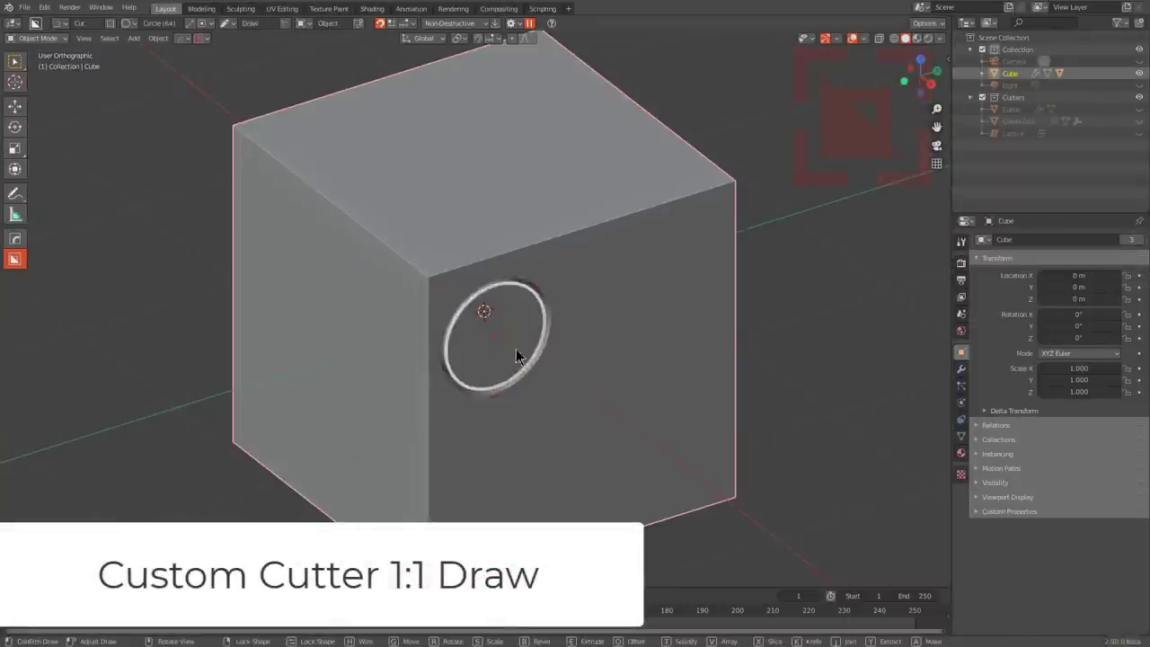
key("F3")
key("Escape")
left_click_drag(572, 365, 599, 374)
left_click(577, 366)
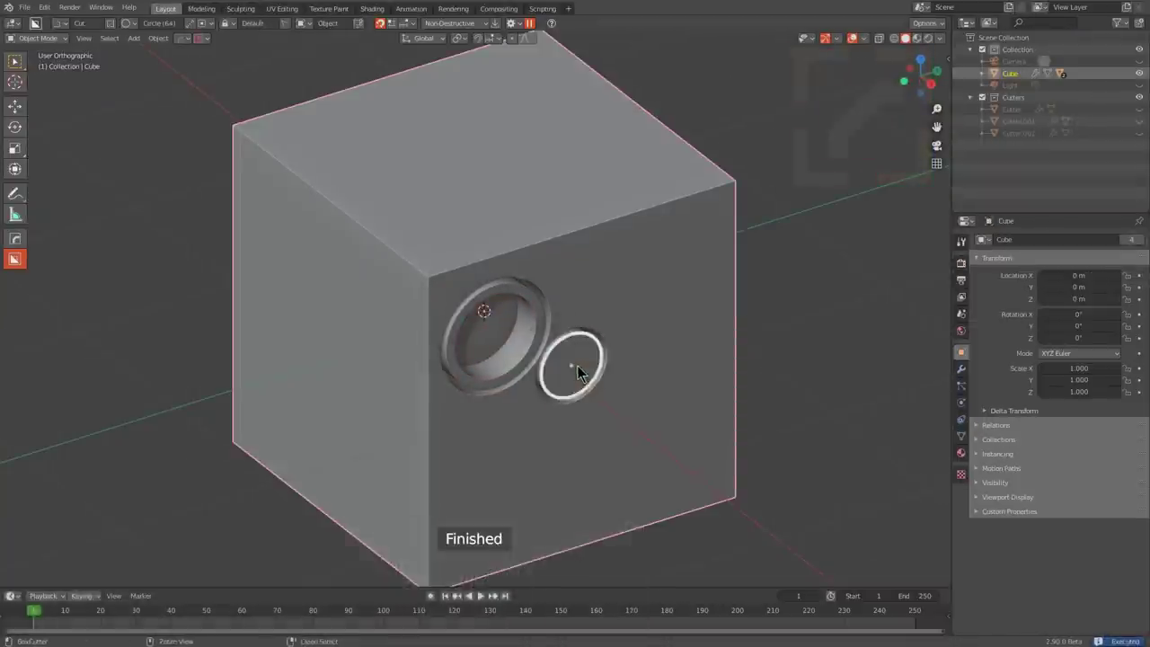
left_click_drag(579, 308, 582, 313)
left_click(603, 349)
Step: Draw a box around the circular cuts on the cube's side and extract them as the custom cutter shape
key("d")
left_click(563, 422)
left_click_drag(632, 417, 437, 285)
key("y")
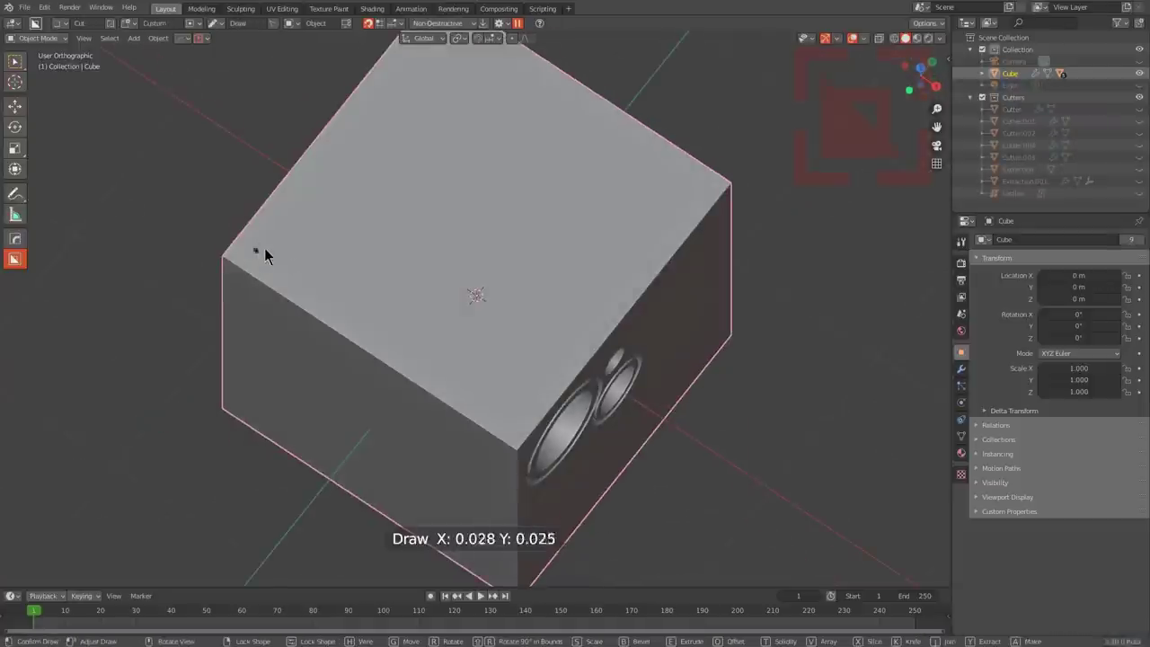
Step: Draw the extracted circle pattern on the cube's top face at about 0.98 by 0.84 and cut it in
left_click_drag(265, 248, 475, 248)
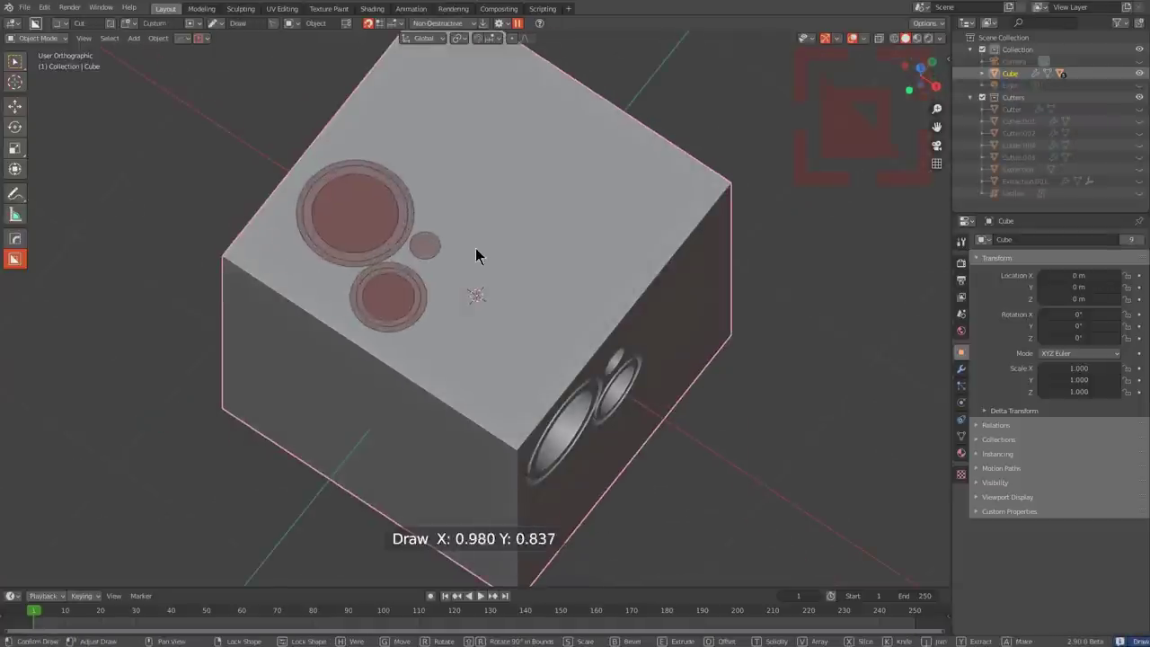
left_click(502, 203)
mouse_move(629, 161)
left_mouse_down()
mouse_move(584, 205)
mouse_move(477, 254)
left_mouse_up()
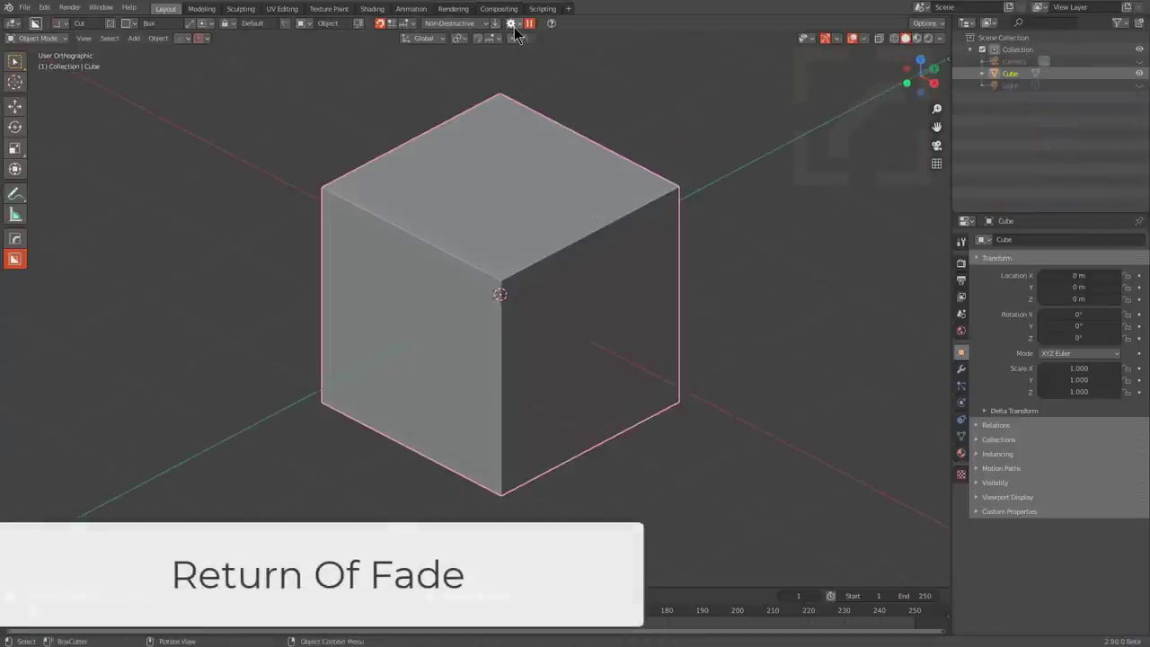
Step: Check the cutter's fade display settings and cut the custom shape into a side face of the cube, extruded about 0.41
left_click(514, 27)
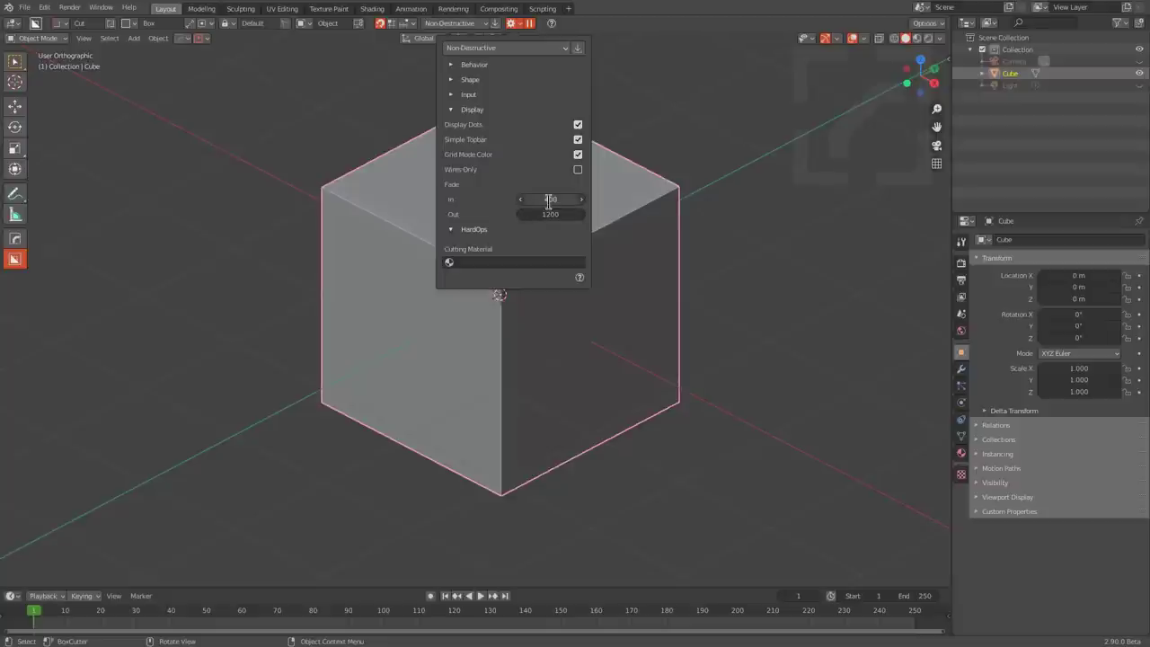
middle_click_drag(637, 325, 624, 322)
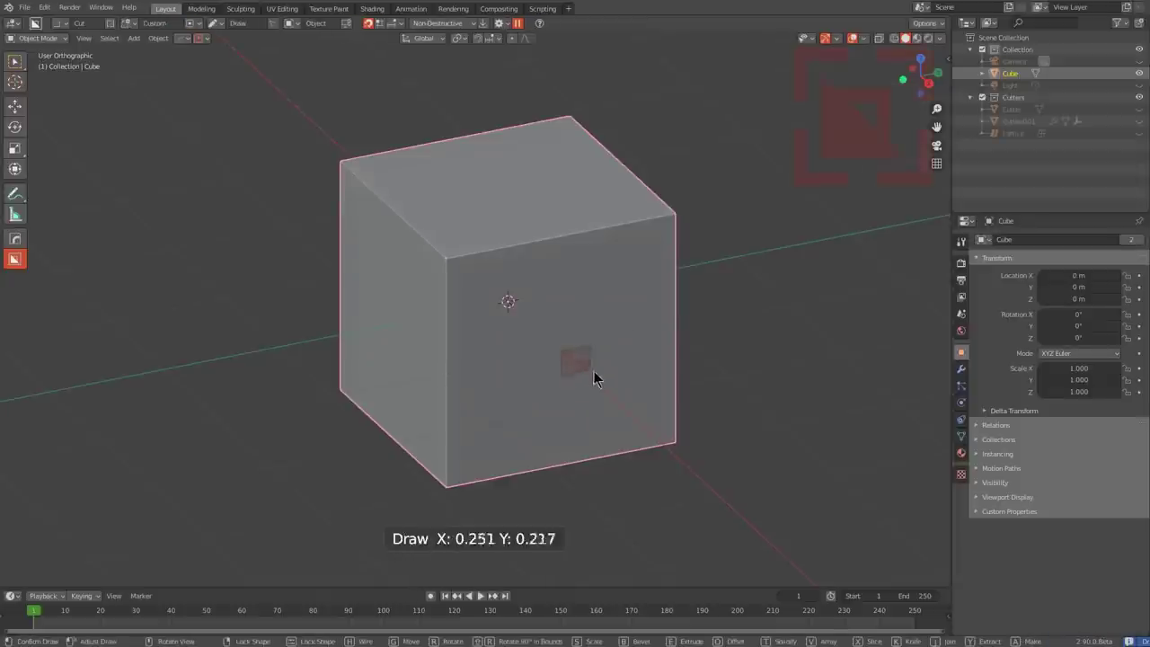
left_click_drag(593, 378, 664, 414)
left_click(644, 389)
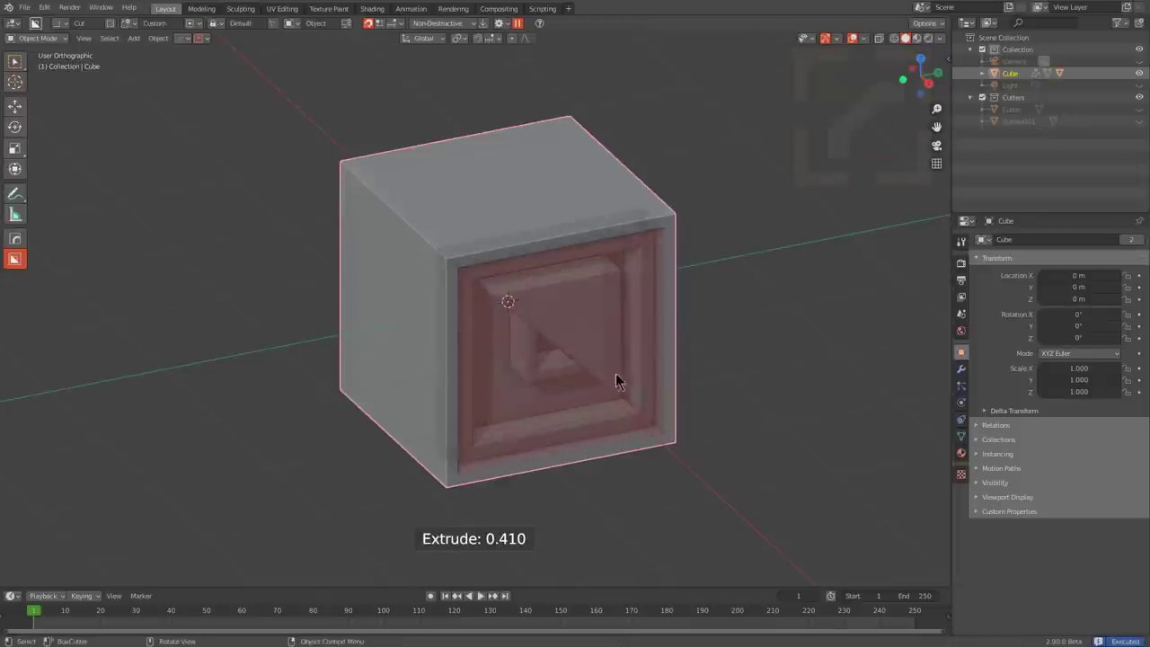
Step: Cut the custom shape into the far corner area of the cube's top face, extruded about 0.21
middle_click_drag(395, 343, 423, 351)
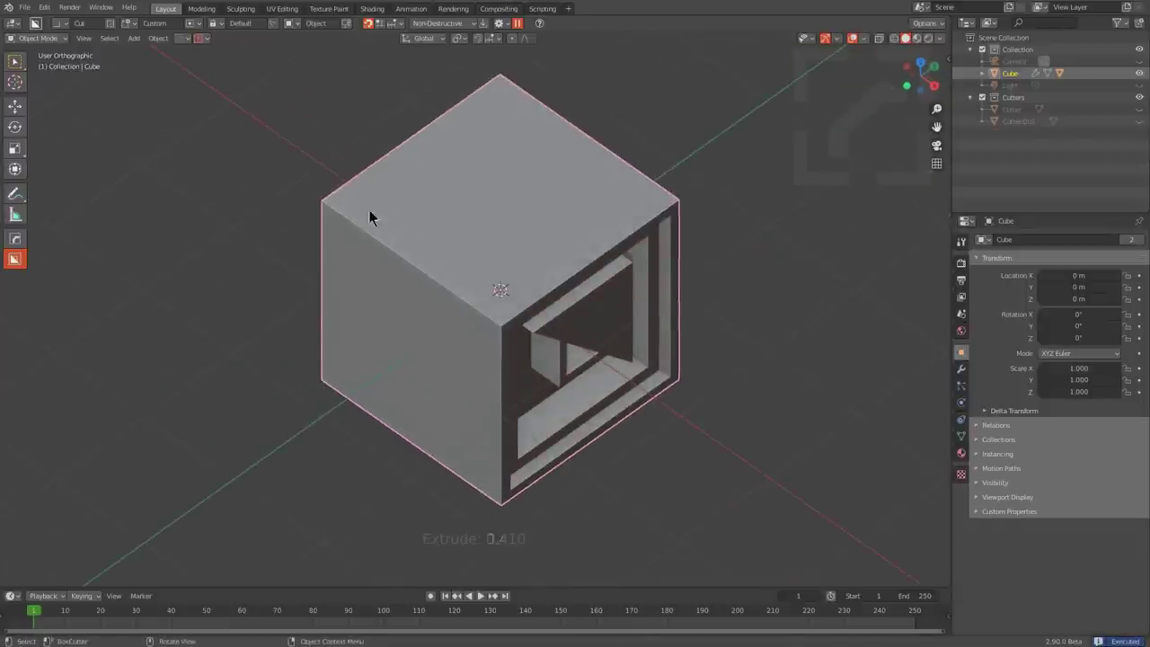
left_click_drag(373, 216, 518, 238)
left_click(632, 289)
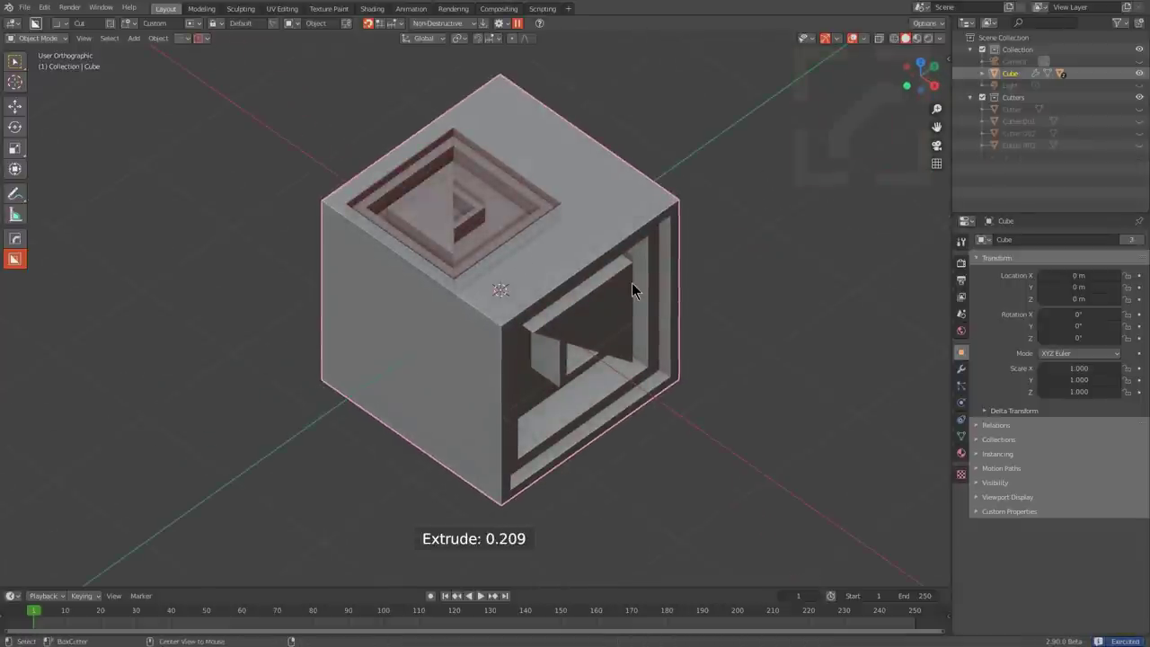
Step: Using the Line Box shape, cut a long slot along the top face's edge above the recessed side, extruded about 0.46
scroll(632, 290, "down", 2, "alt")
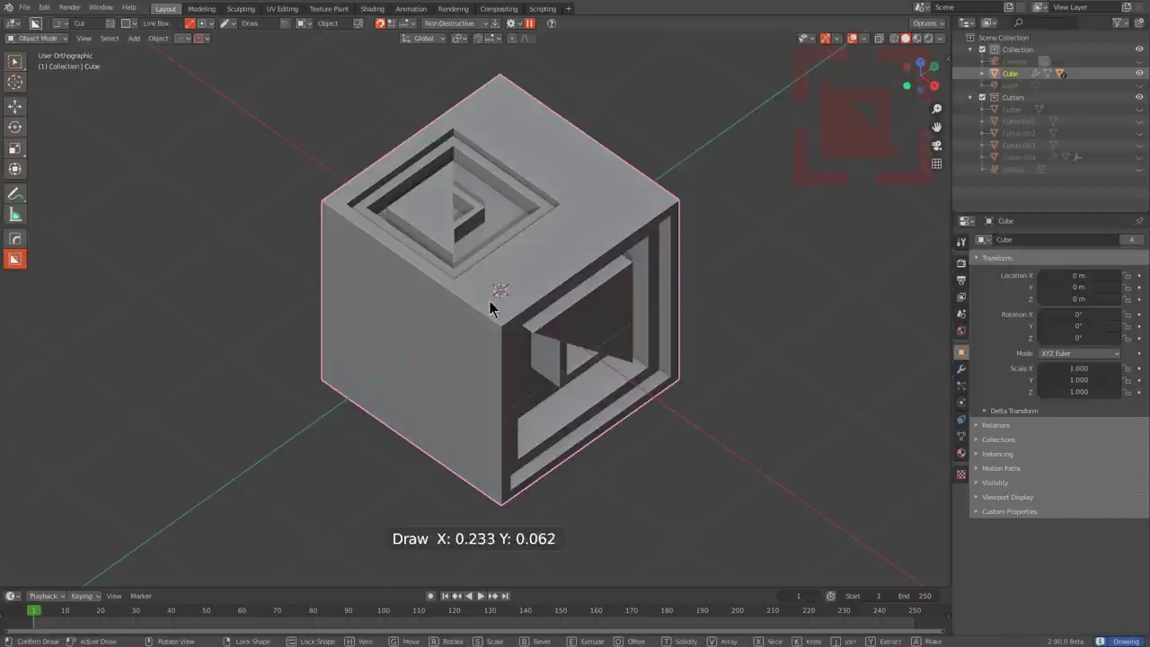
left_click_drag(490, 308, 663, 227)
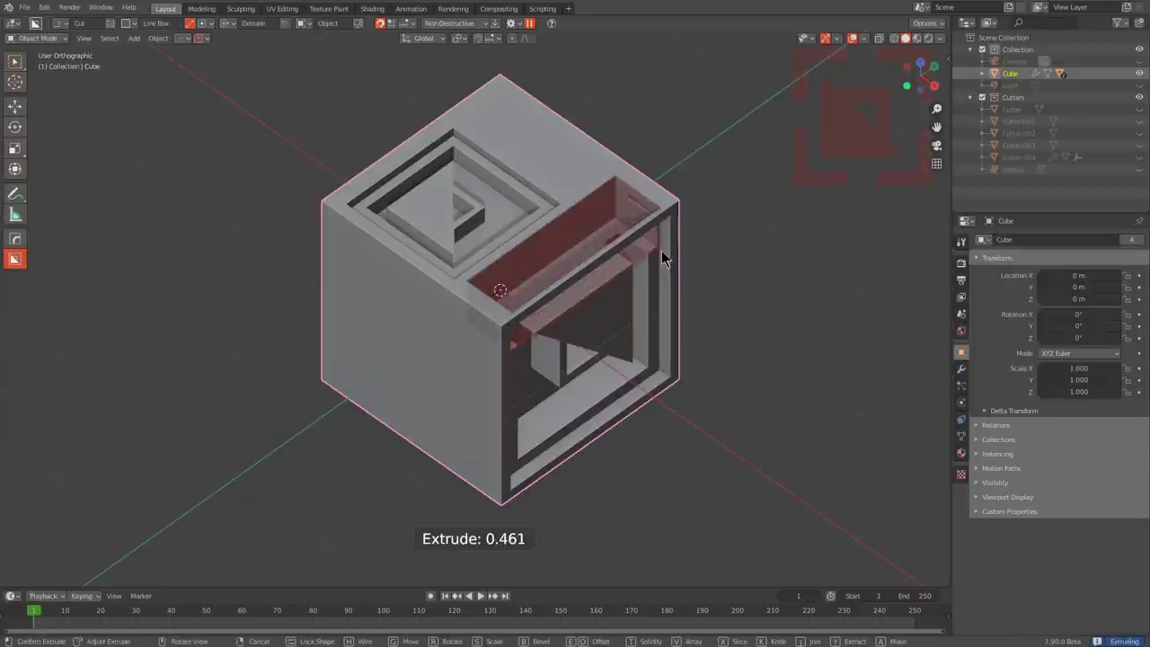
left_click(661, 251)
Step: Using the Box shape, cut one notch through the edge by the custom recess and one through the opposite top edge, about 0.35 deep
scroll(541, 330, "up", 2, "ctrl")
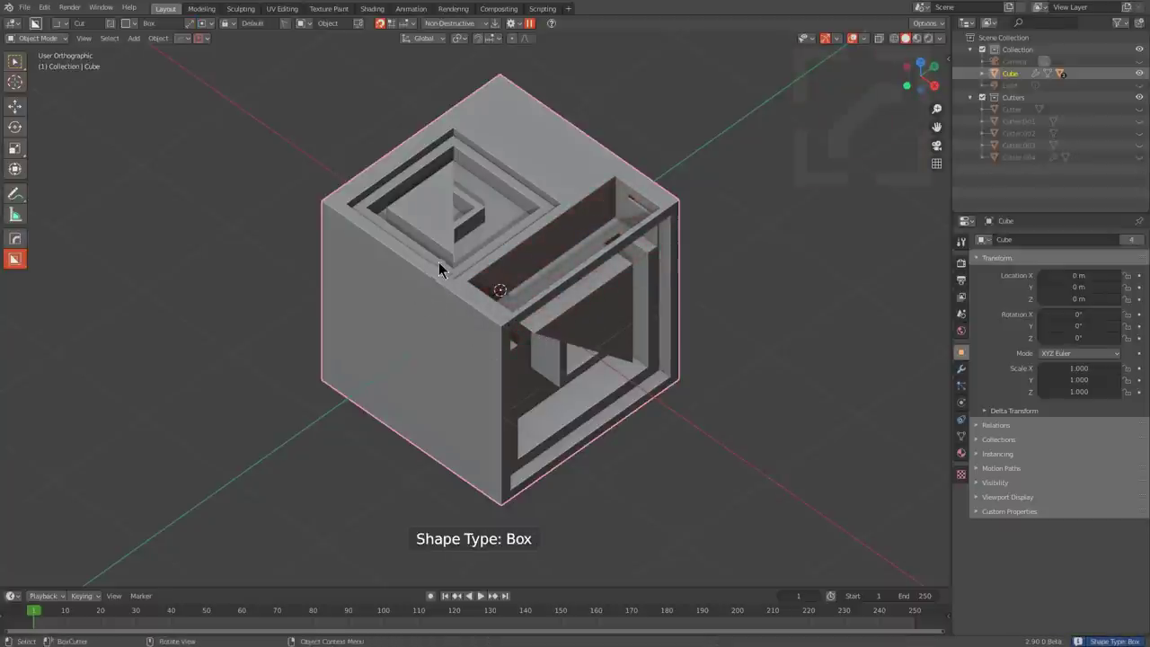
left_click(489, 226)
left_click_drag(546, 144, 602, 117)
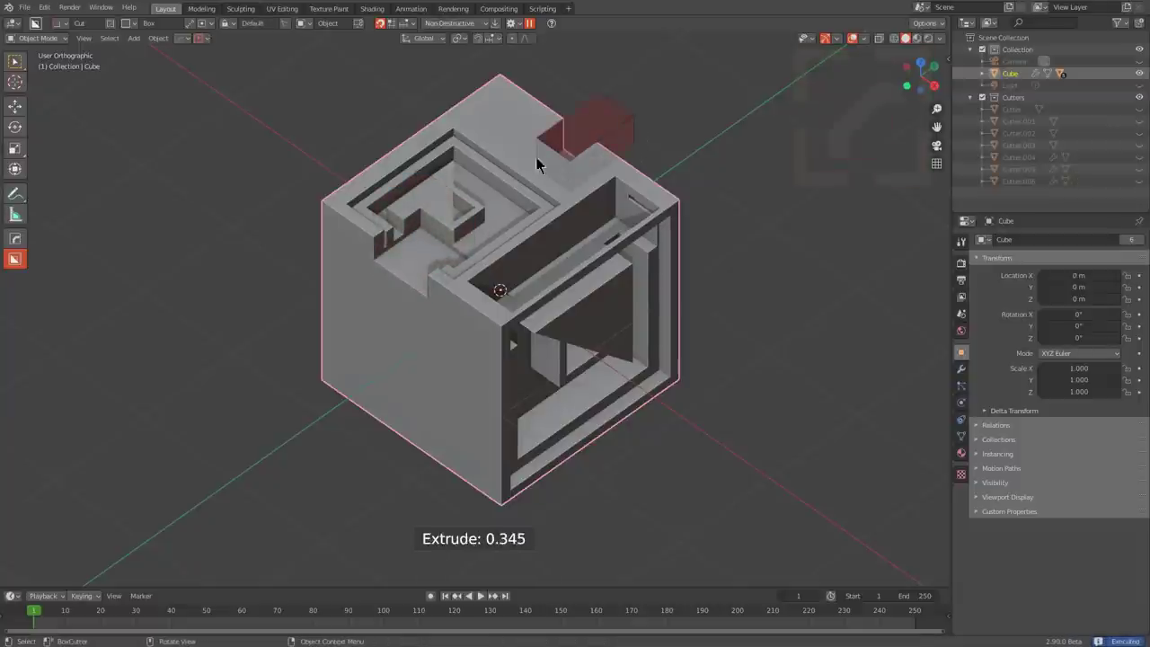
left_click_drag(466, 44, 482, 40)
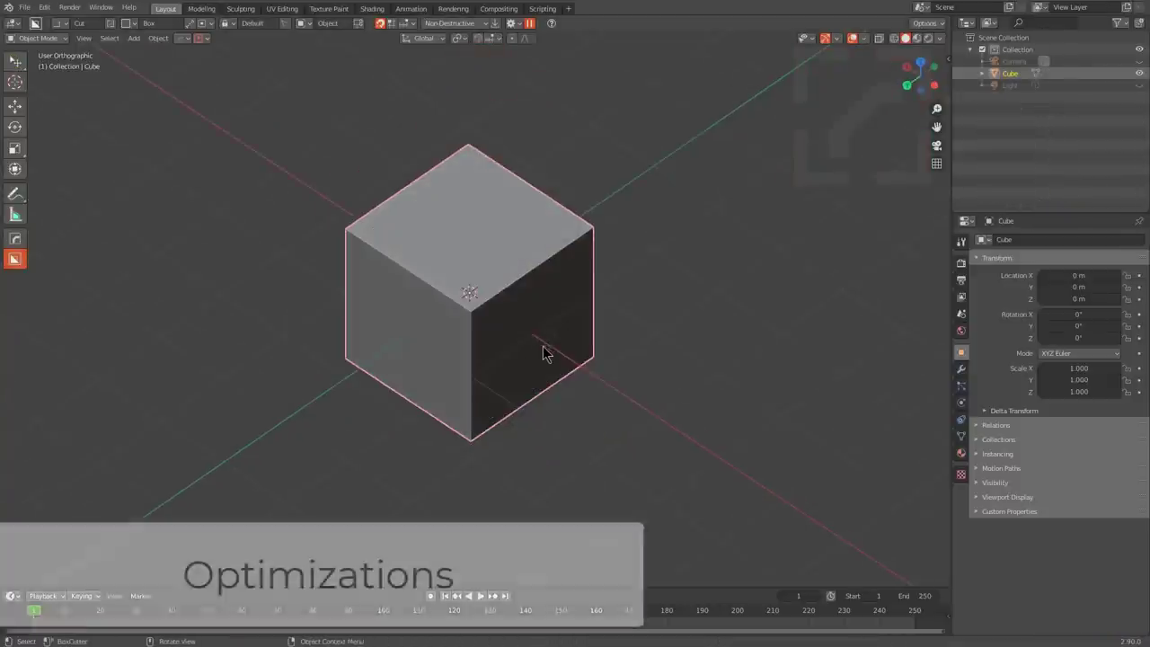
Step: Add a text object and move it along the X axis beside the cube, to about 2.33 m
key("shift+a")
left_click(503, 398)
key("g")
key("x")
left_click(618, 349)
Step: Change the content of the text object to BOXCUTTER
key("Tab")
middle_click_drag(706, 307, 575, 325, "shift")
key("BackSpace")
key("BackSpace")
key("BackSpace")
key("BackSpace")
type("BOXCUTTER")
scroll(601, 304, "down", 3)
key("Tab")
middle_click_drag(571, 269, 548, 301)
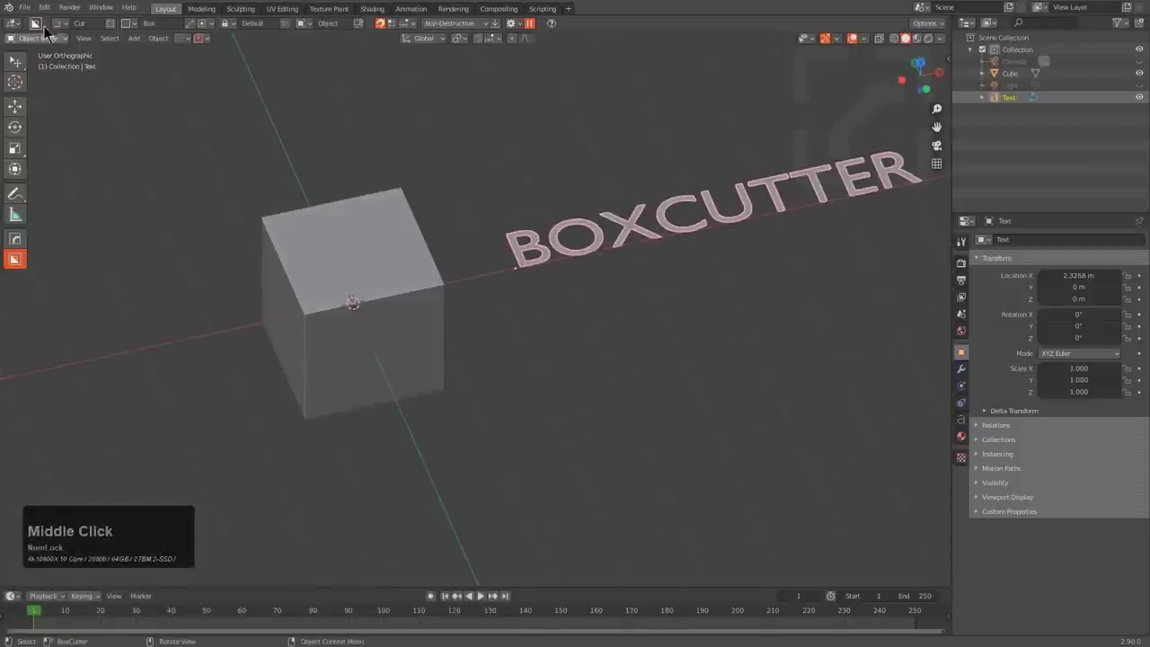
Step: Set the text as the custom cutter shape and cut it across the upper front face of the cube, about 1.77 by 0.48
key("d")
left_click(506, 344)
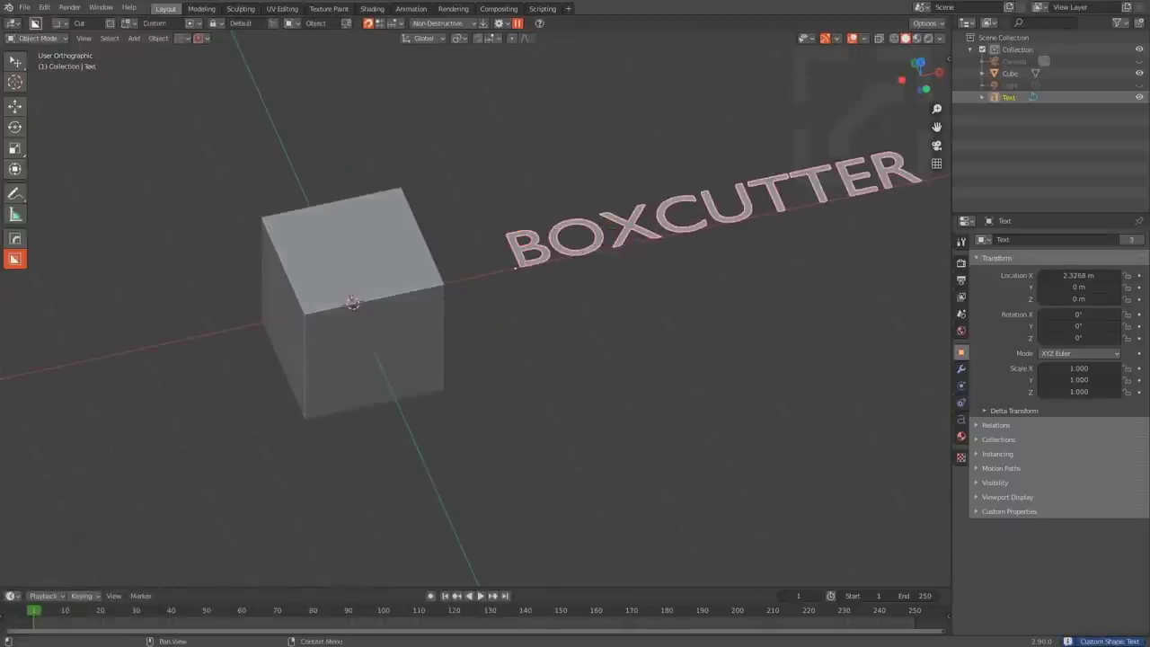
middle_click_drag(401, 333, 394, 296)
middle_click_drag(395, 297, 548, 322, "shift")
scroll(548, 322, "up", 3)
left_click(548, 321)
scroll(629, 334, "up", 2)
mouse_move(444, 301)
left_mouse_down()
mouse_move(590, 352)
mouse_move(755, 347)
left_mouse_up()
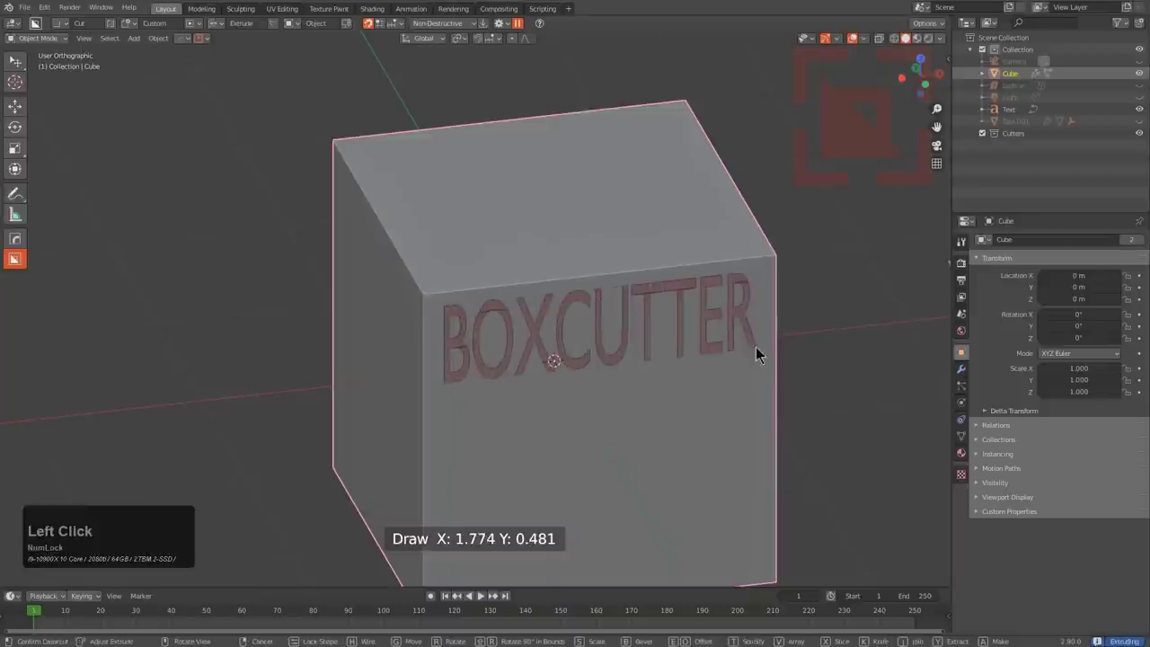
middle_click_drag(578, 268, 618, 182, "shift")
left_click(618, 182)
Step: Cut the text again, rotated 90° to run vertically down the front face below the first lettering
left_click_drag(480, 308, 530, 517)
key("shift+r")
left_click(521, 197)
scroll(534, 303, "down", 3)
middle_click_drag(493, 177, 553, 181, "shift")
scroll(552, 181, "down", 2)
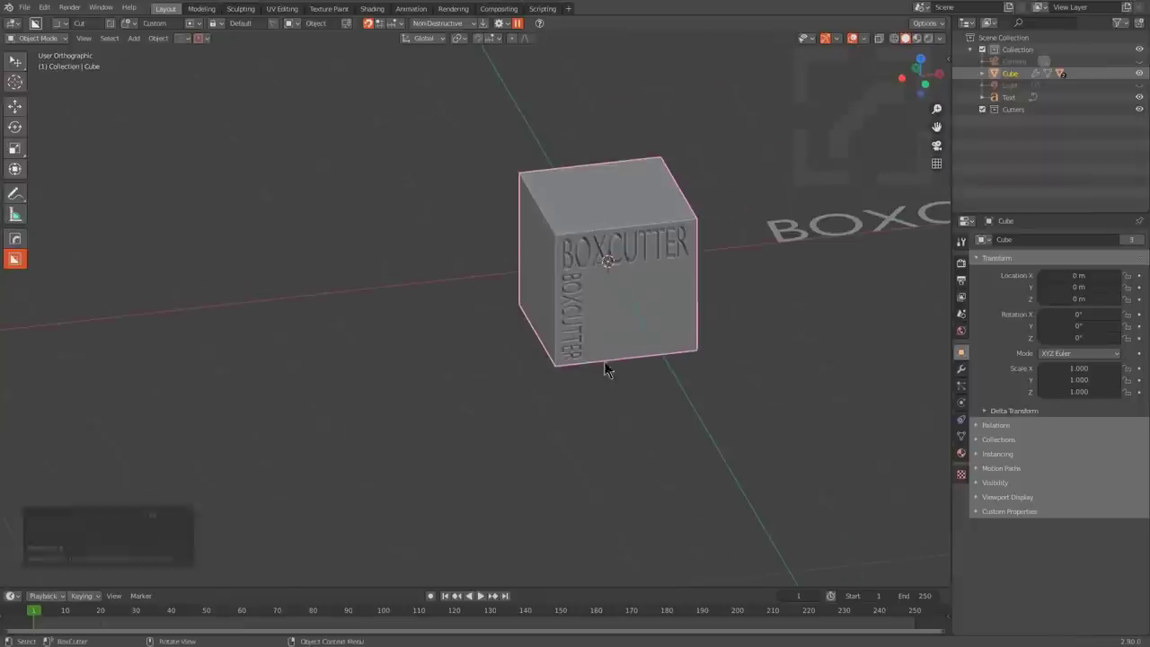
Step: Draw the vertical text over the front face and intersect the cube with it, extruded about 0.19
scroll(627, 295, "up", 5)
middle_click_drag(620, 294, 542, 359, "shift")
mouse_move(453, 311)
left_mouse_down()
mouse_move(508, 341)
mouse_move(614, 450)
mouse_move(524, 501)
left_mouse_up()
key("x")
key("x")
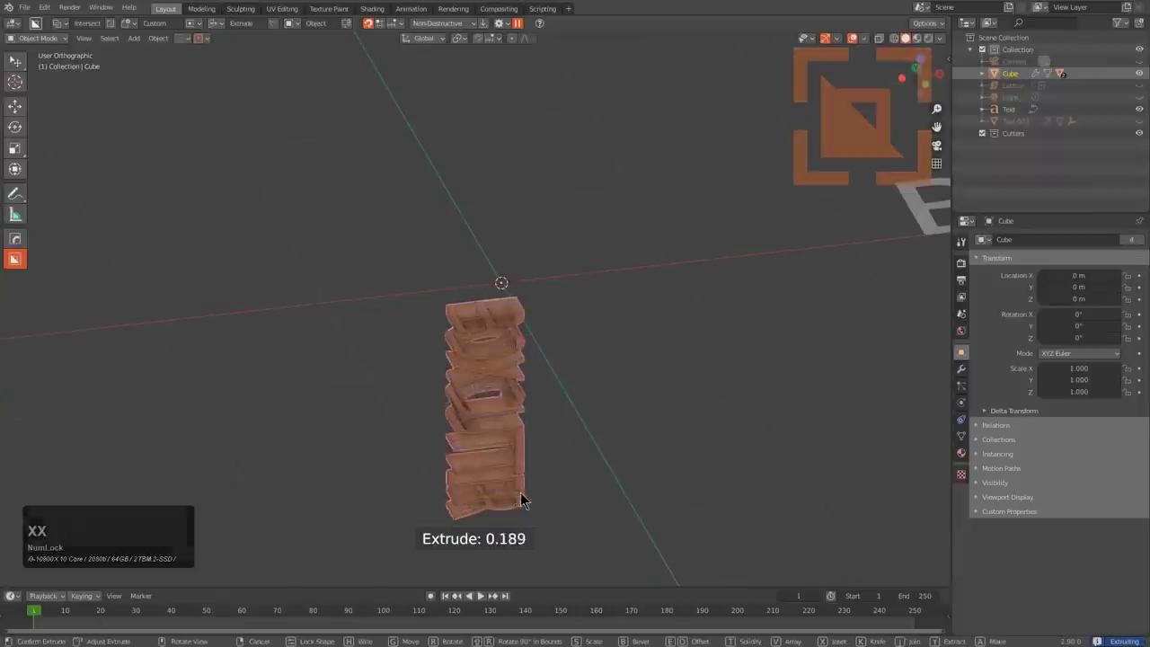
left_click(522, 494)
Step: With nothing selected, use Make mode to create three tall extruded BOXCUTTER text meshes on the grid, one large and two smaller
scroll(503, 449, "down", 6)
middle_click_drag(620, 350, 581, 430)
key("a")
left_click_drag(199, 341, 554, 291)
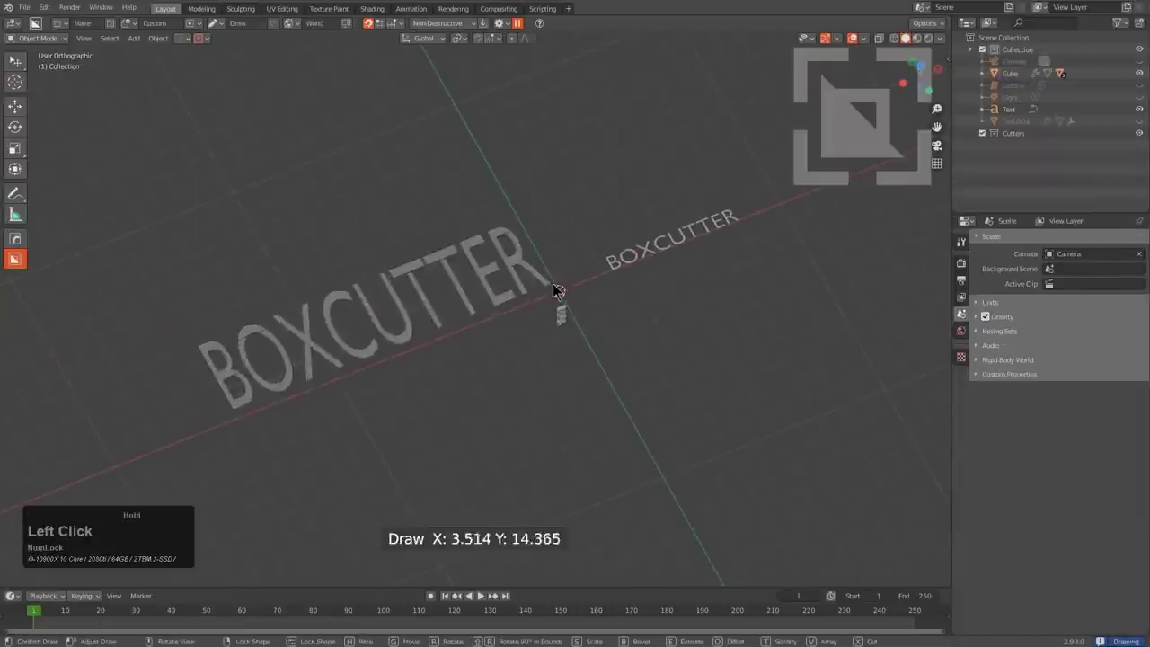
left_click(555, 266)
left_click_drag(346, 378, 561, 339)
left_click(561, 318)
left_click_drag(302, 448, 537, 397)
left_click(537, 380)
Step: Make three more, shallower BOXCUTTER text meshes on the grid in front of the original text
left_click_drag(567, 359, 826, 303)
left_click(829, 289)
left_click_drag(461, 454, 662, 420)
left_click(663, 404)
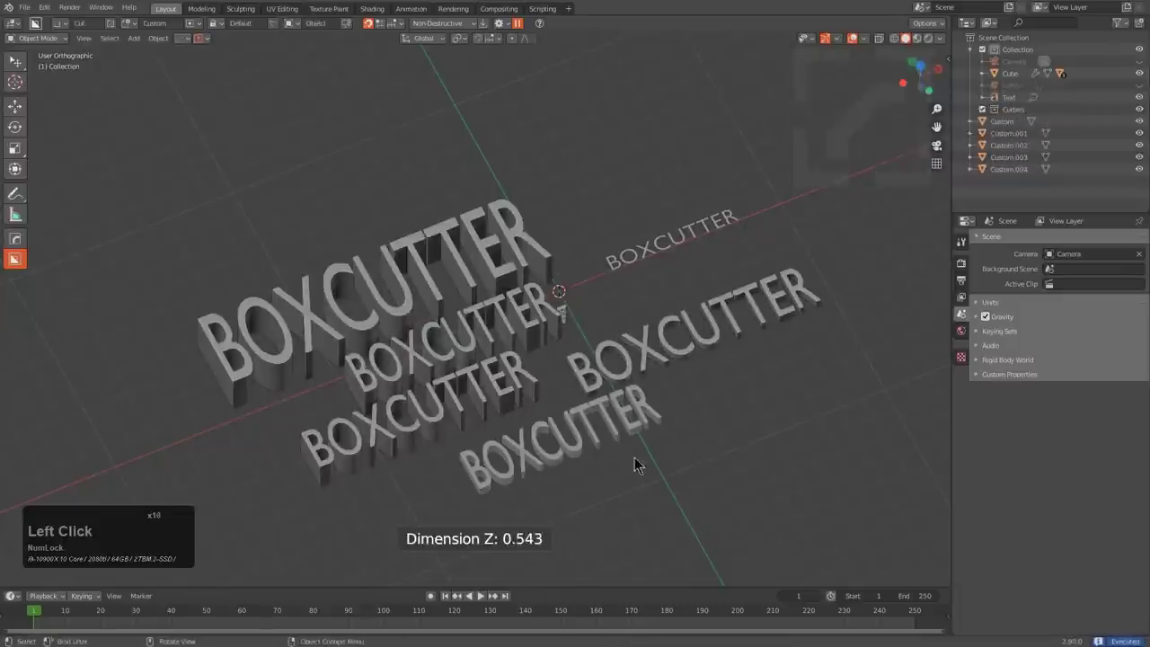
left_click_drag(634, 460, 827, 395)
left_click(828, 383)
Step: Replace the original text object's content with IS THE BOXYEST!
left_click(686, 244)
key("Tab")
key("BackSpace")
key("BackSpace")
key("BackSpace")
key("BackSpace")
key("BackSpace")
key("BackSpace")
key("BackSpace")
key("BackSpace")
key("BackSpace")
type("IS THE BOXYEST!")
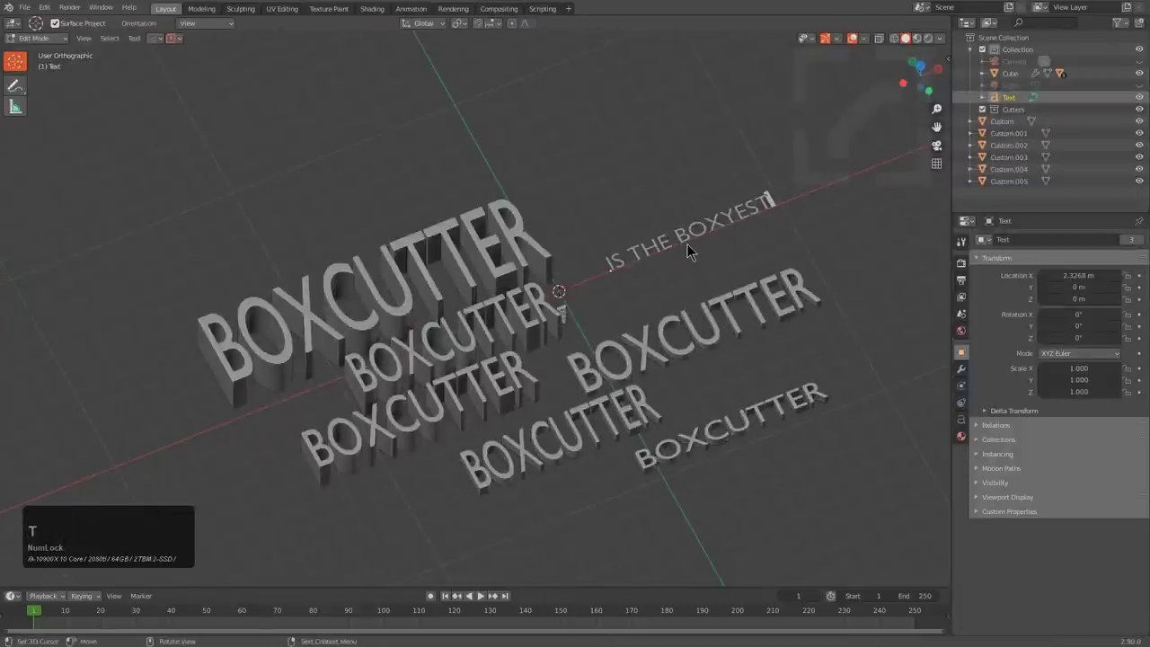
Step: Make four extruded IS THE BOXYEST! text meshes on the grid, three in front of the BOXCUTTER texts and one behind them
key("Tab")
mouse_move(334, 543)
middle_mouse_down("shift")
mouse_move(355, 496)
mouse_move(407, 457)
middle_mouse_up("shift")
left_click_drag(271, 467, 519, 394)
left_click(521, 402)
left_click_drag(455, 515, 726, 442)
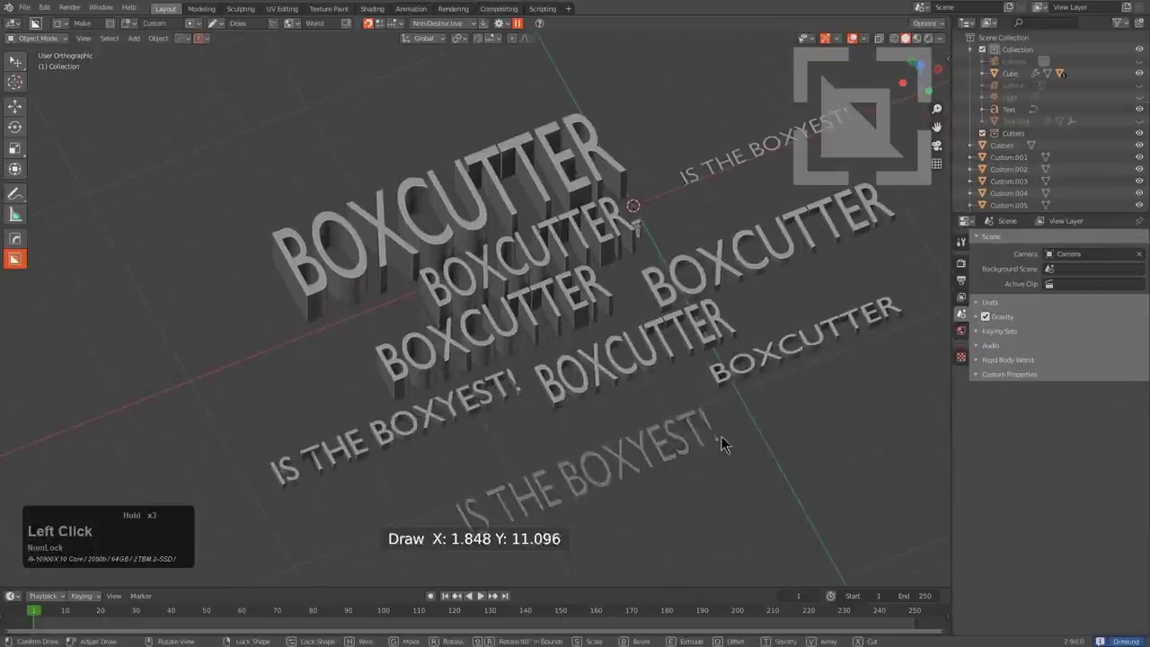
left_click(726, 441)
left_click_drag(641, 528, 909, 432)
left_click_drag(536, 124, 585, 67)
left_click(589, 60)
Step: Replace the original text object's content with LOOF
left_click(780, 146)
key("Tab")
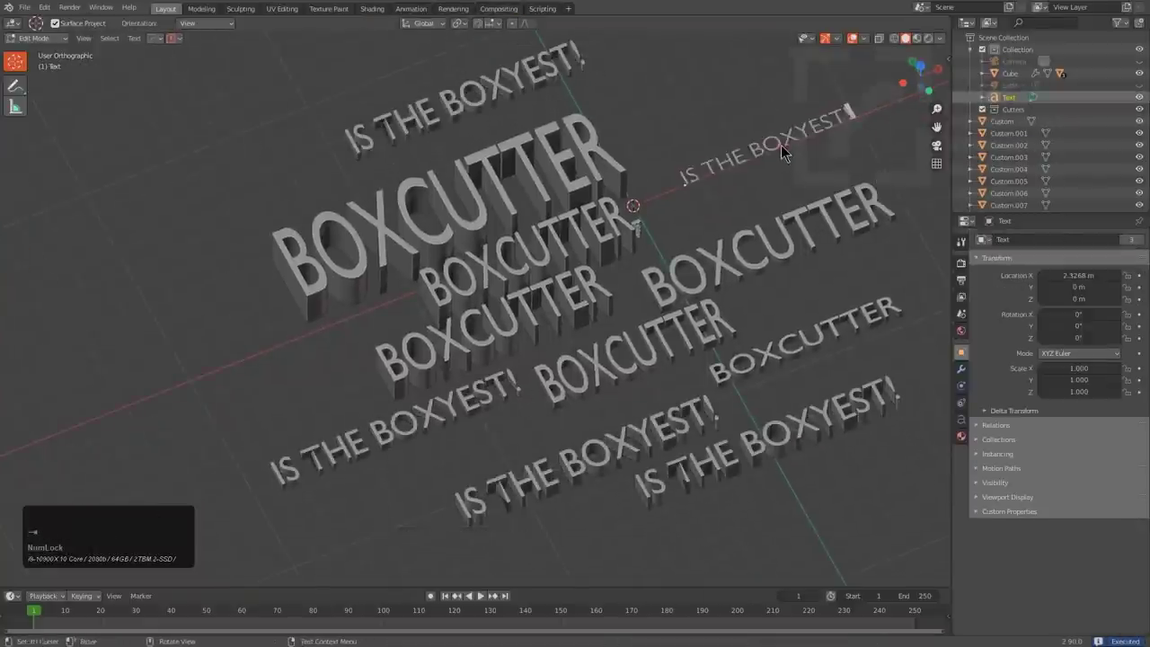
key("ctrl+a")
type("LOOF")
key("Tab")
Step: Make four extruded LOOF text meshes on the grid beside the BOXCUTTER and IS THE BOXYEST! texts
key("c")
middle_click_drag(223, 330, 329, 284, "shift")
left_click_drag(157, 333, 372, 303)
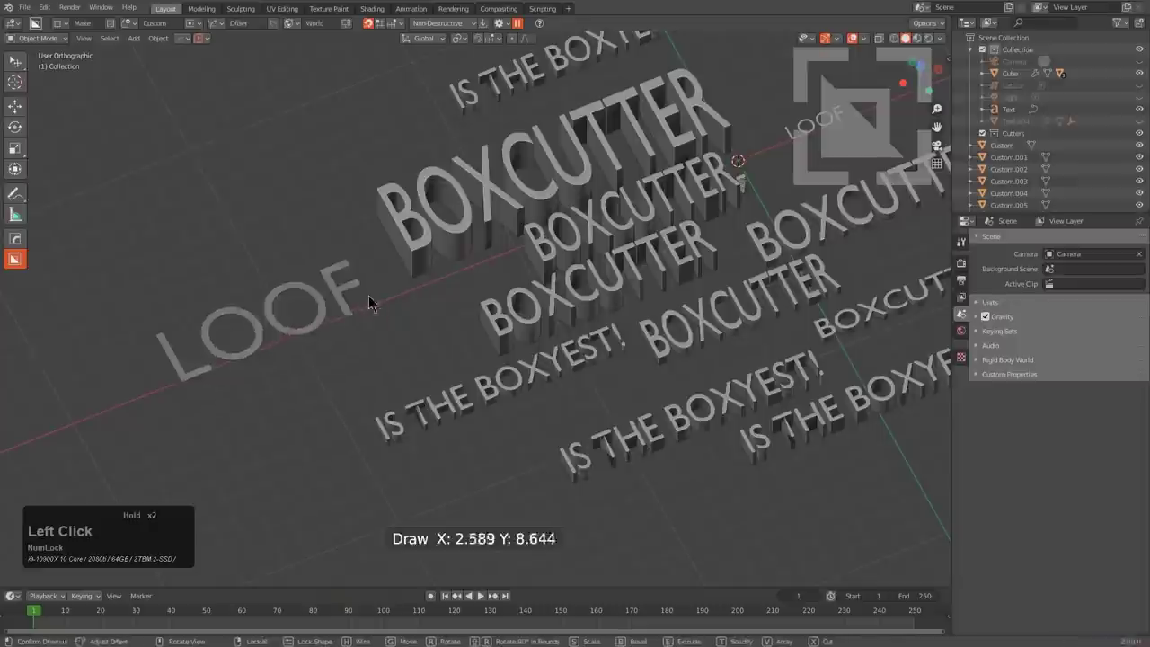
left_click(371, 291)
left_click_drag(280, 362, 473, 331)
left_click(474, 319)
mouse_move(474, 429)
left_mouse_down()
mouse_move(653, 404)
mouse_move(747, 469)
left_mouse_up()
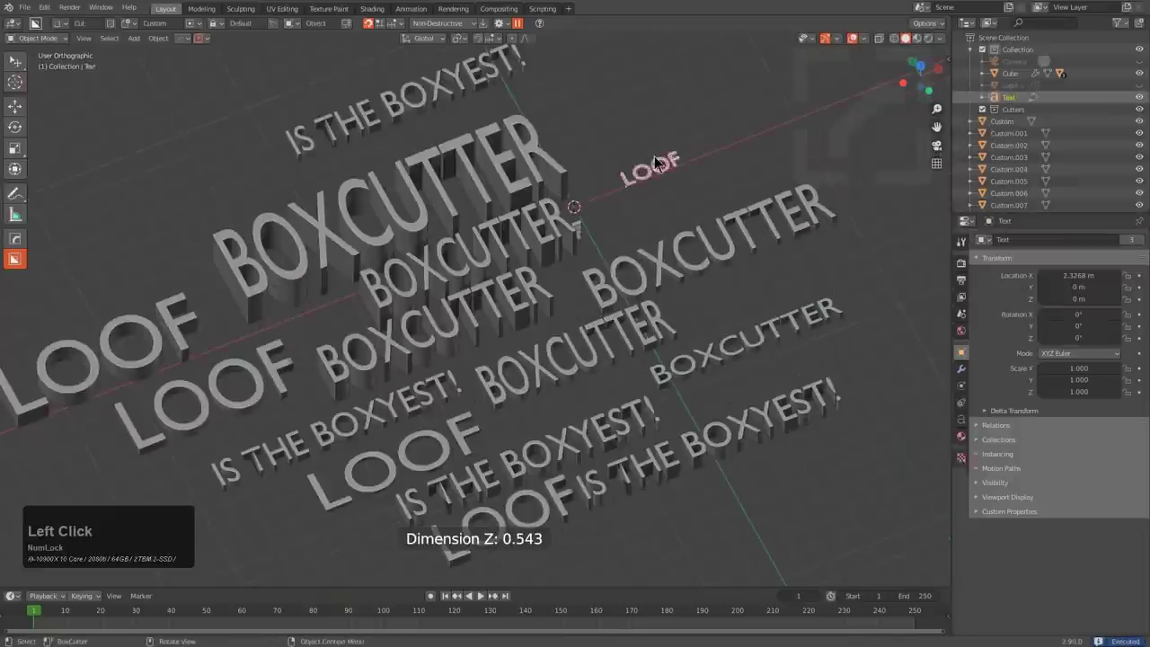
Step: Replace the text's content with PROXE and make one large and several smaller extruded PROXE meshes around the existing texts
key("shift+c")
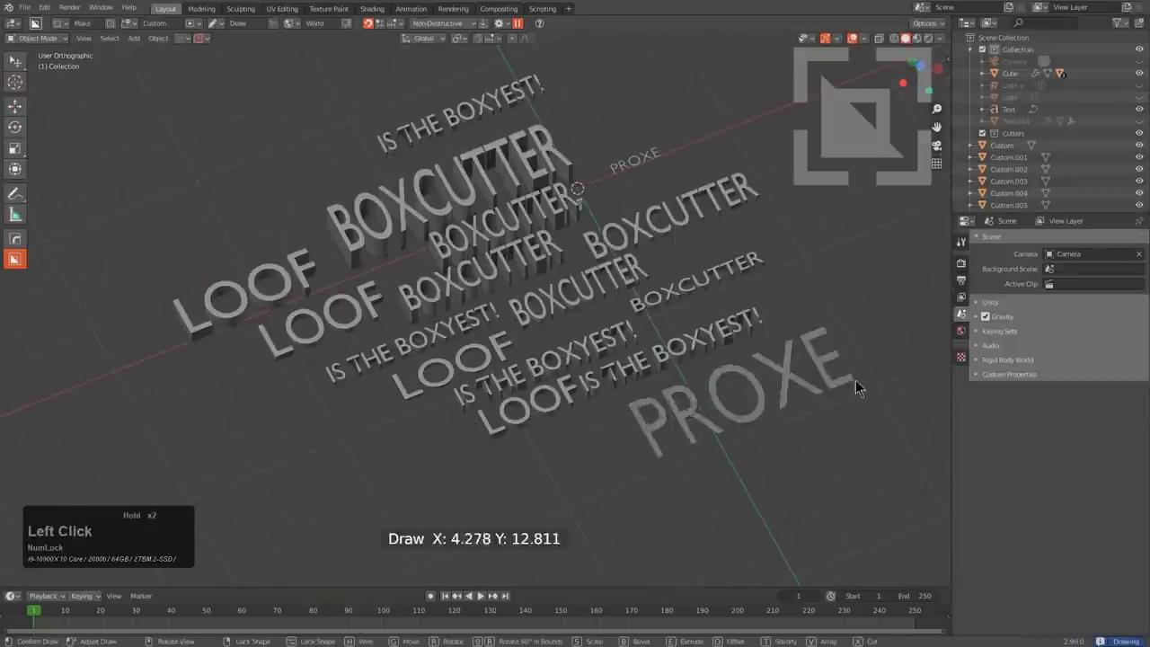
left_click_drag(856, 380, 778, 241)
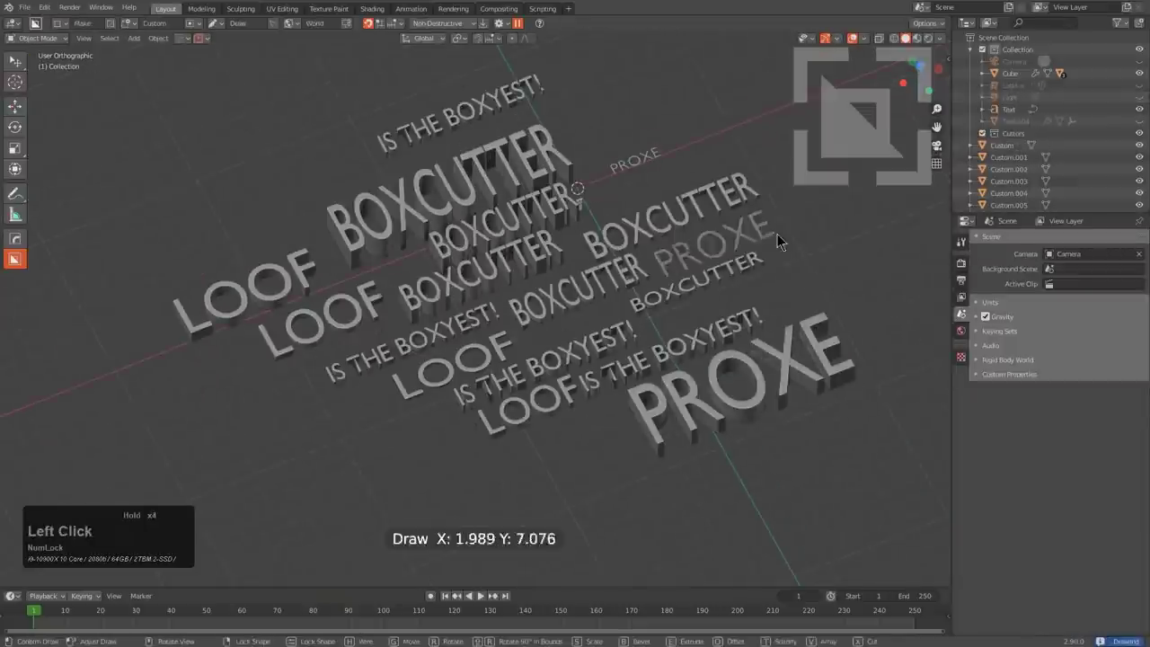
left_click_drag(321, 171, 570, 132)
left_click(569, 117)
left_click_drag(312, 117, 506, 82)
left_click(507, 71)
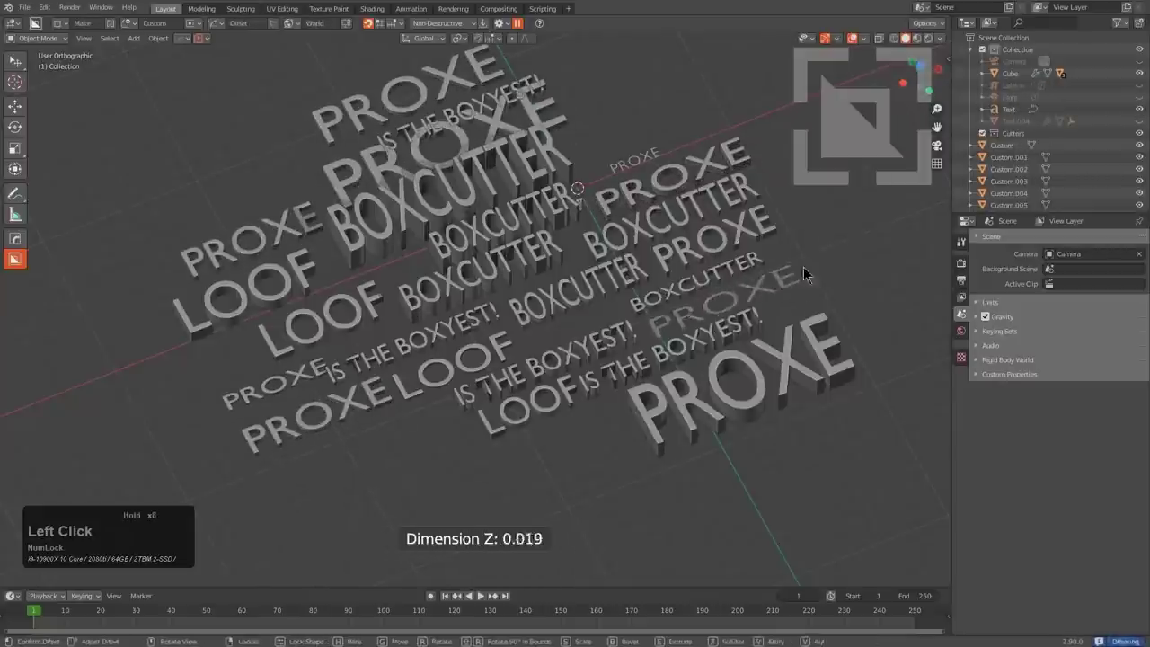
left_click(802, 259)
Step: Make four more extruded PROXE meshes, three along the front of the layout and a small one among the middle rows
left_click_drag(462, 449, 628, 416)
left_click(627, 406)
left_click_drag(284, 477, 471, 442)
left_click_drag(615, 460, 644, 438)
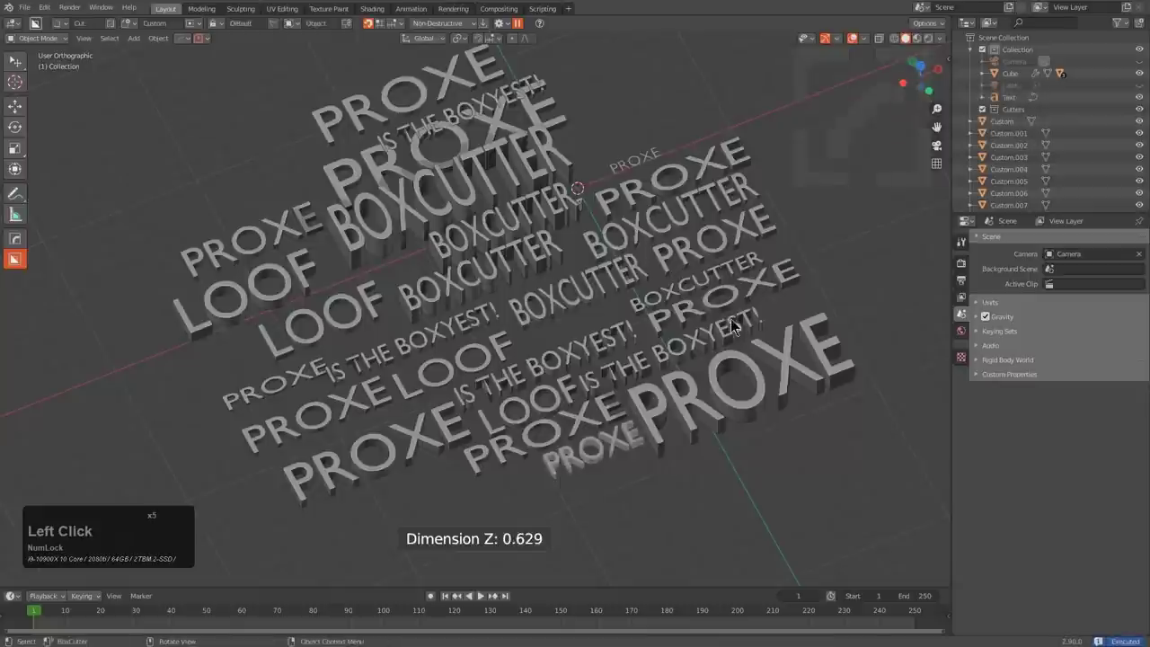
left_click(645, 427)
left_click_drag(526, 322, 611, 310)
left_click(611, 300)
Step: Replace the original text object's content with AR
left_click(634, 162)
key("Tab")
key("BackSpace")
key("BackSpace")
key("BackSpace")
key("BackSpace")
key("BackSpace")
type("AR")
key("Tab")
Step: Make a large extruded AR mesh at the back of the layout and two smaller ones in front of the PROXE texts
left_click_drag(542, 83, 715, 97)
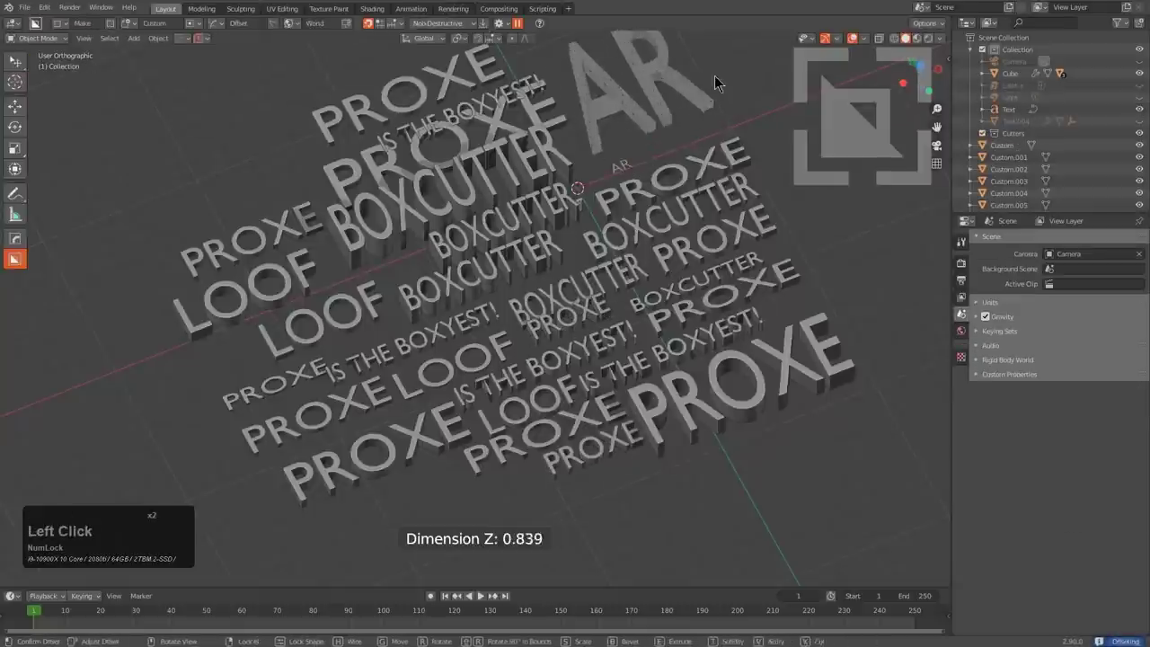
left_click(714, 75)
middle_click_drag(557, 377, 619, 317, "shift")
left_click_drag(458, 423, 542, 444)
left_click(558, 436)
left_click_drag(415, 437, 476, 451)
left_click(474, 441)
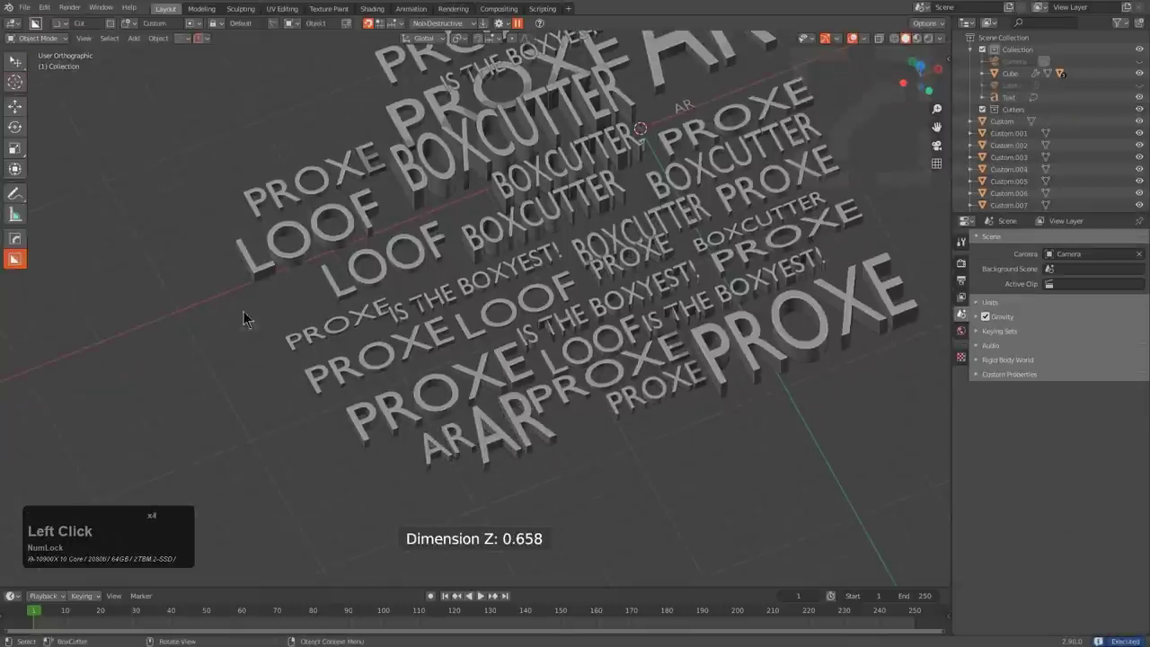
Step: Make three extruded AR meshes beside the front LOOF text, the side PROXE text and the rear texts
left_click_drag(246, 289, 346, 305)
left_click(345, 294)
left_click_drag(197, 209, 251, 238)
left_click(252, 225)
left_click_drag(280, 95, 393, 119)
left_click(394, 104)
Step: Make three extruded AR meshes in the free space in front of the small and large PROXE texts
left_click_drag(555, 428, 634, 451)
left_click(636, 435)
left_click_drag(671, 409, 736, 425)
left_click(736, 411)
left_click_drag(829, 359, 921, 392)
left_click(918, 374)
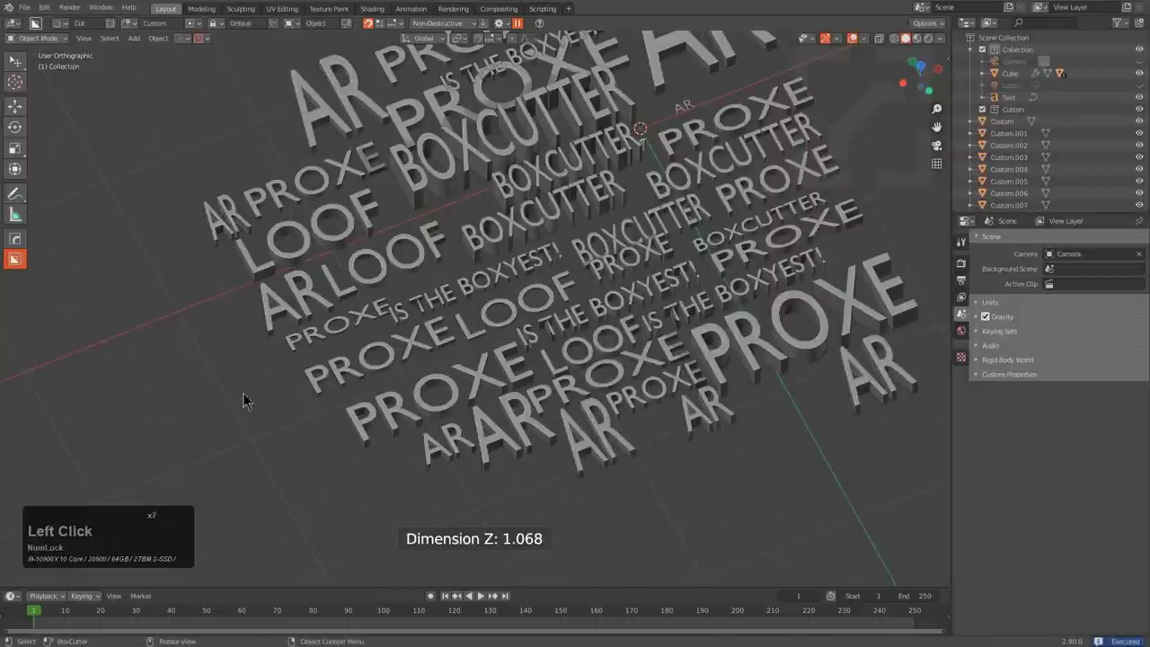
Step: Make two more extruded AR meshes, one on the empty grid in front and one beside the small AR PROXE row
left_click_drag(245, 394, 343, 426)
left_click(343, 406)
left_click_drag(145, 237, 251, 265)
left_click(250, 252)
left_click(90, 135)
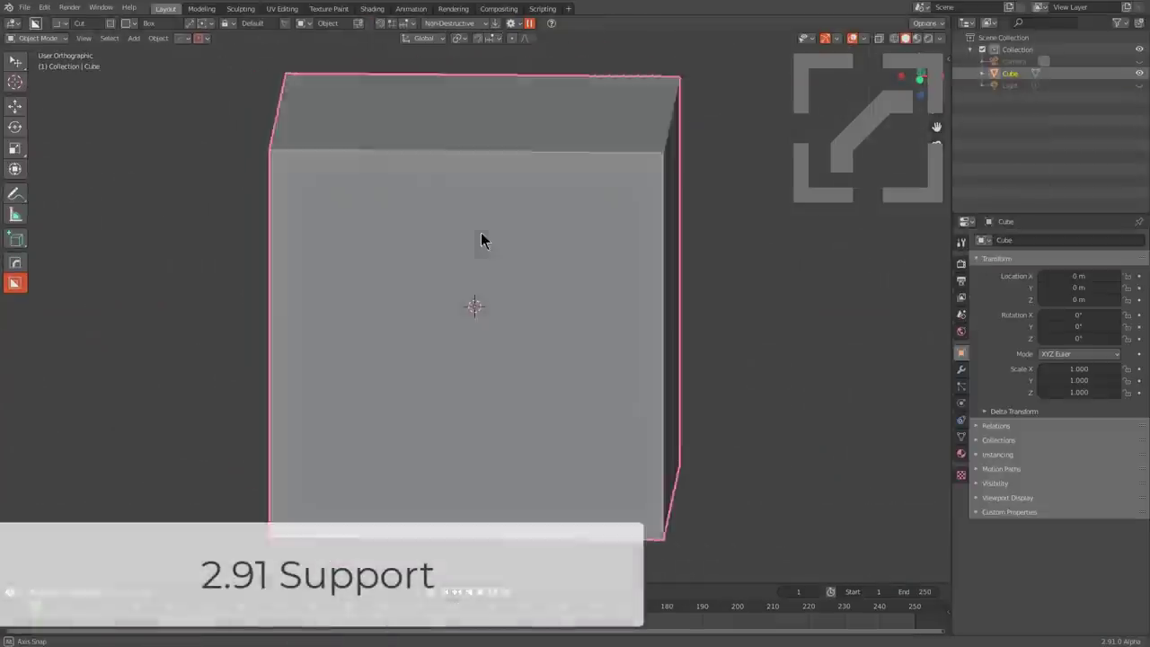
Step: From the front view, scale the cube by 2 along the X axis
key("KP_1")
type("sx")
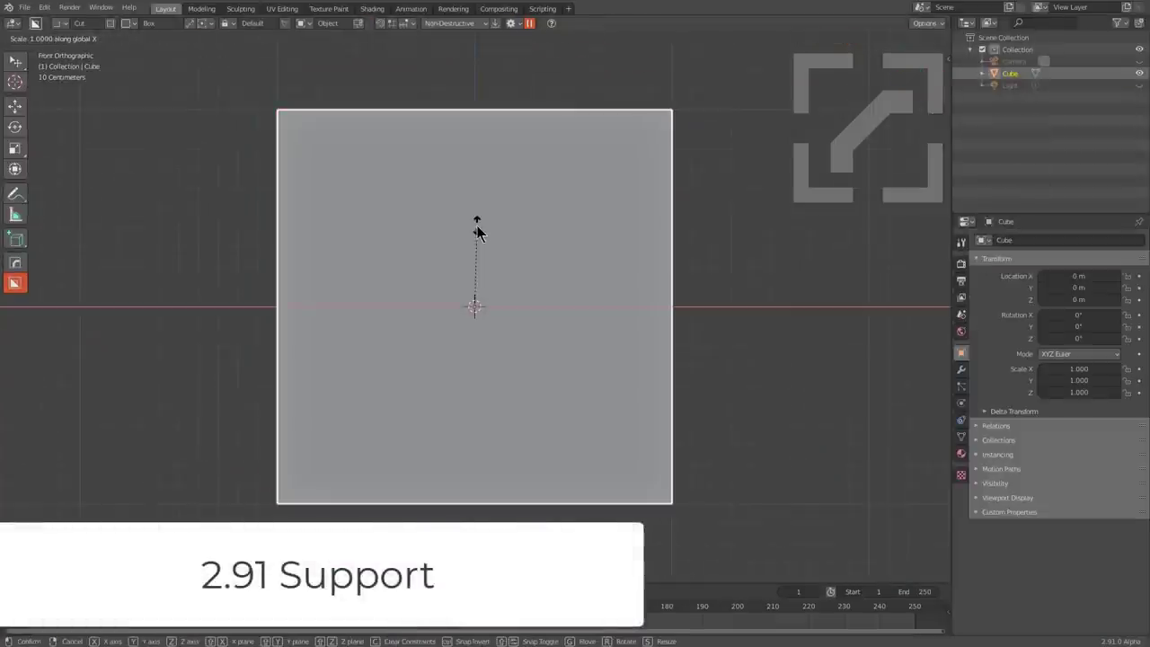
type("2")
key("Return")
Step: Draw a stepped Ngon cutter over the block's upper corner and cut it through with an extrusion of about 5.39
scroll(474, 305, "down", 1, "alt")
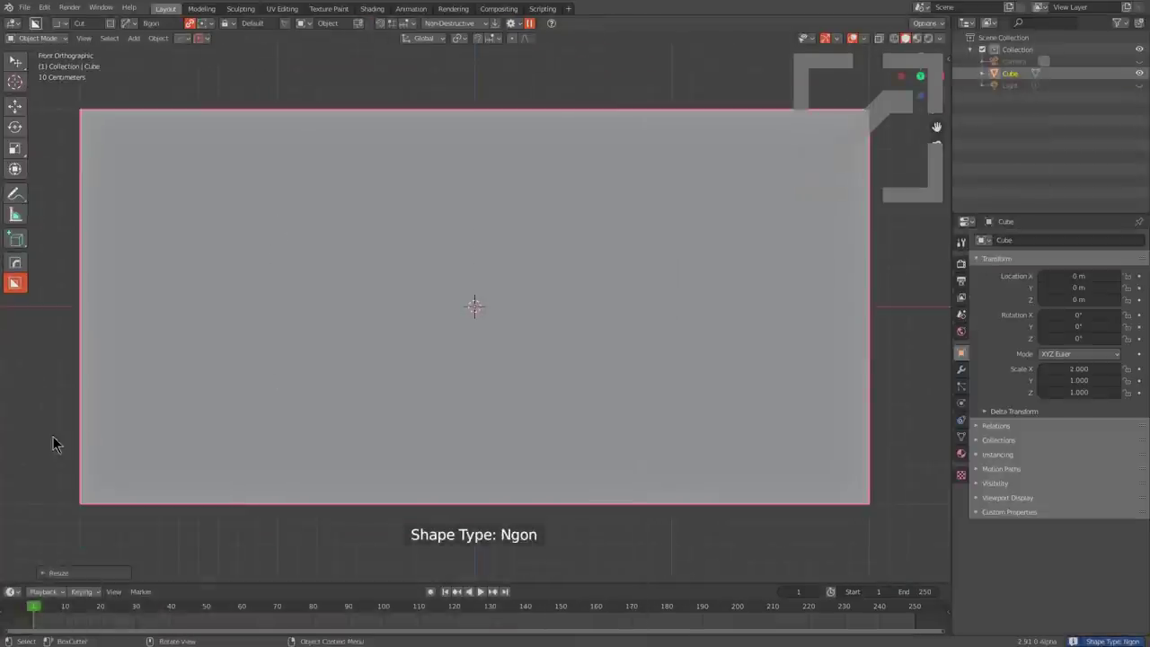
left_click(79, 447)
left_click(338, 366)
left_click(338, 211)
left_click(398, 162)
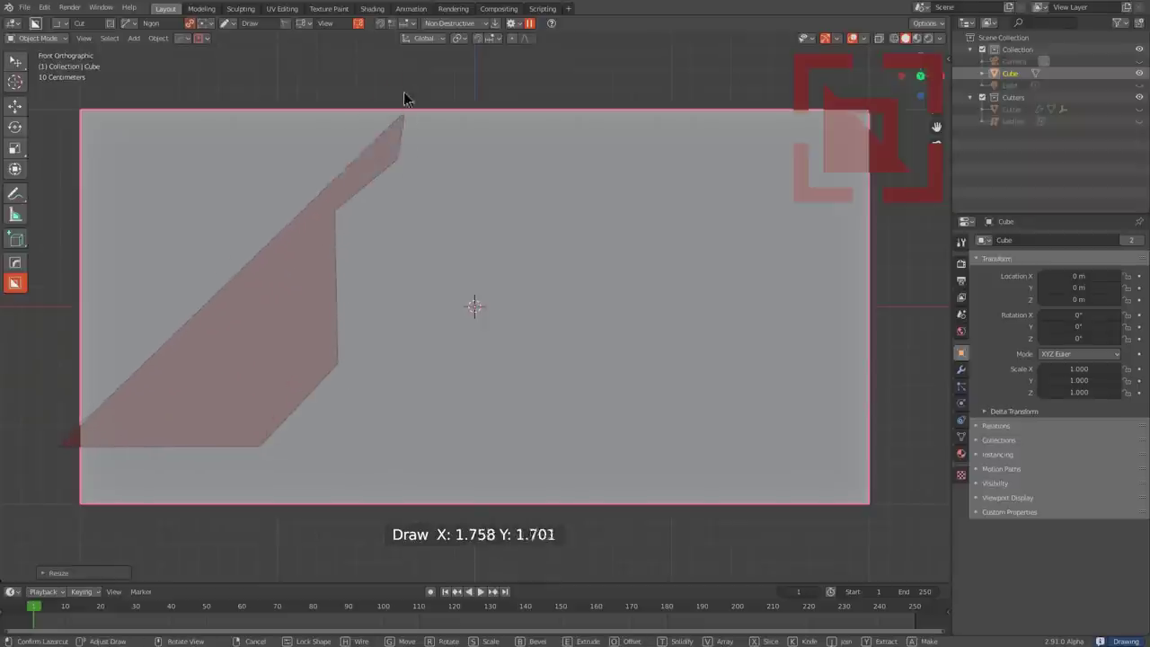
left_click(398, 54)
key("e")
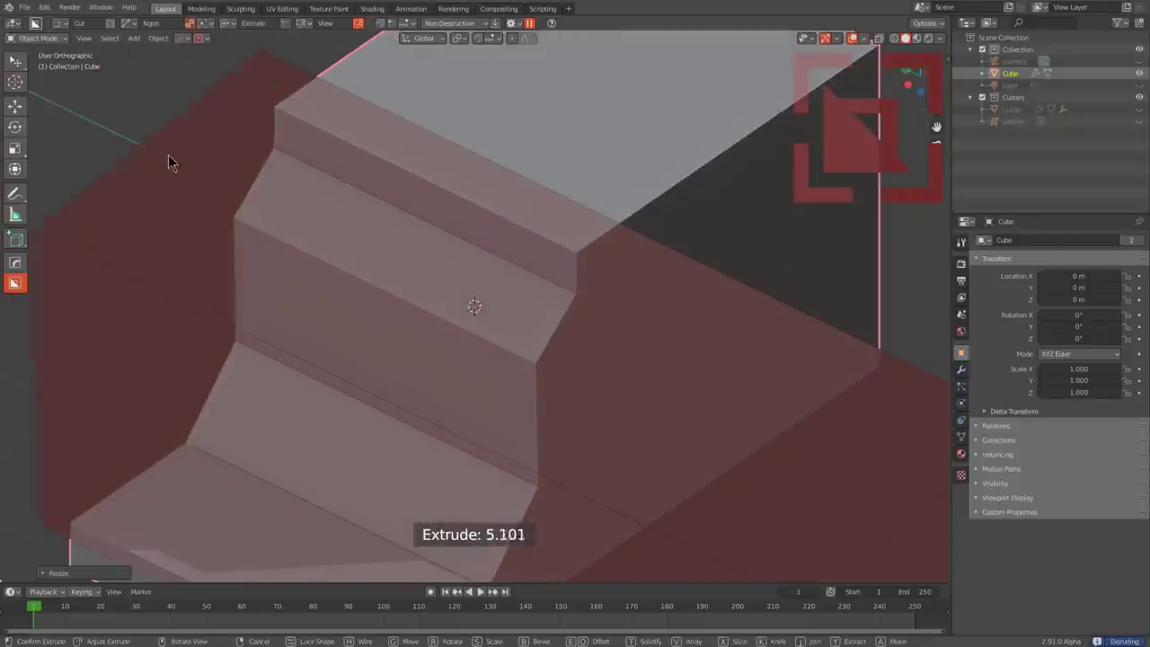
left_click(270, 144)
Step: Examine BoxCutter's Behavior settings, including the Boolean Solver option
left_click(513, 23)
left_click(450, 66)
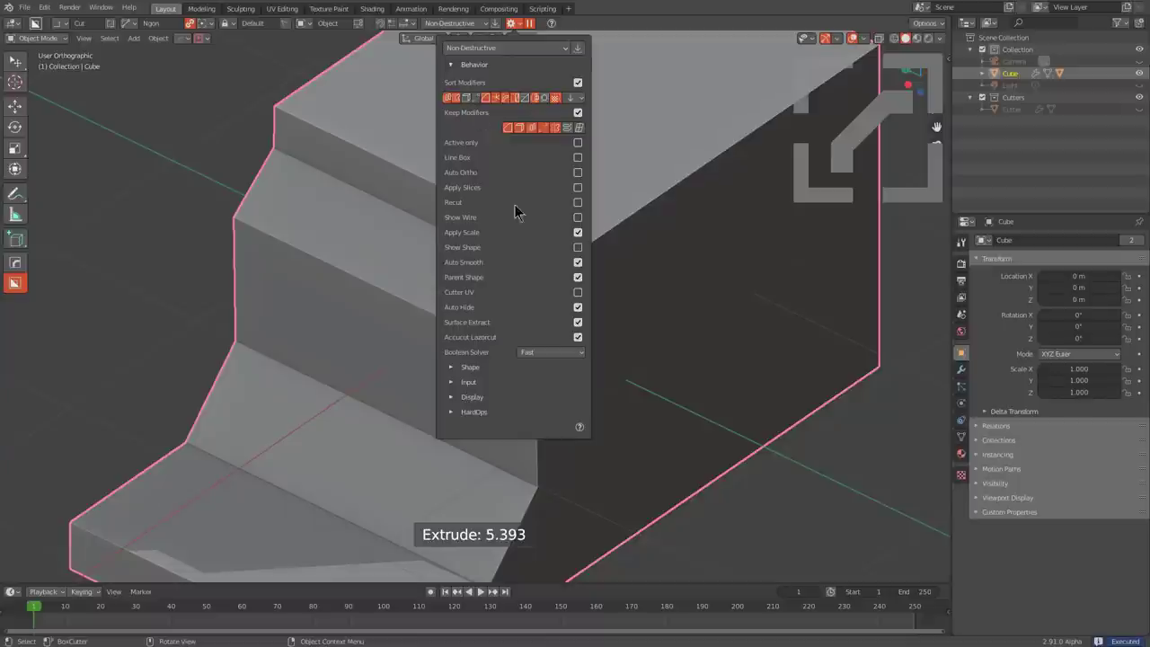
left_click(530, 379)
Step: In front view, draw a second angular Ngon cutter over the block's upper middle and cut it about 3.4 deep
key("KP_1")
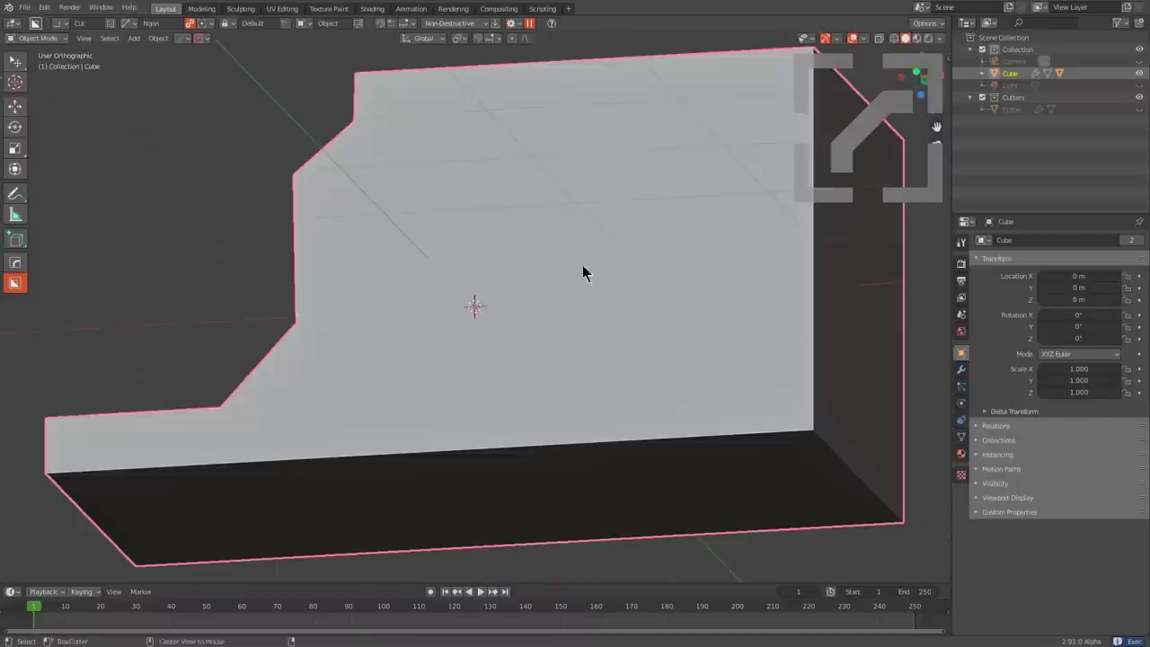
left_click(594, 217)
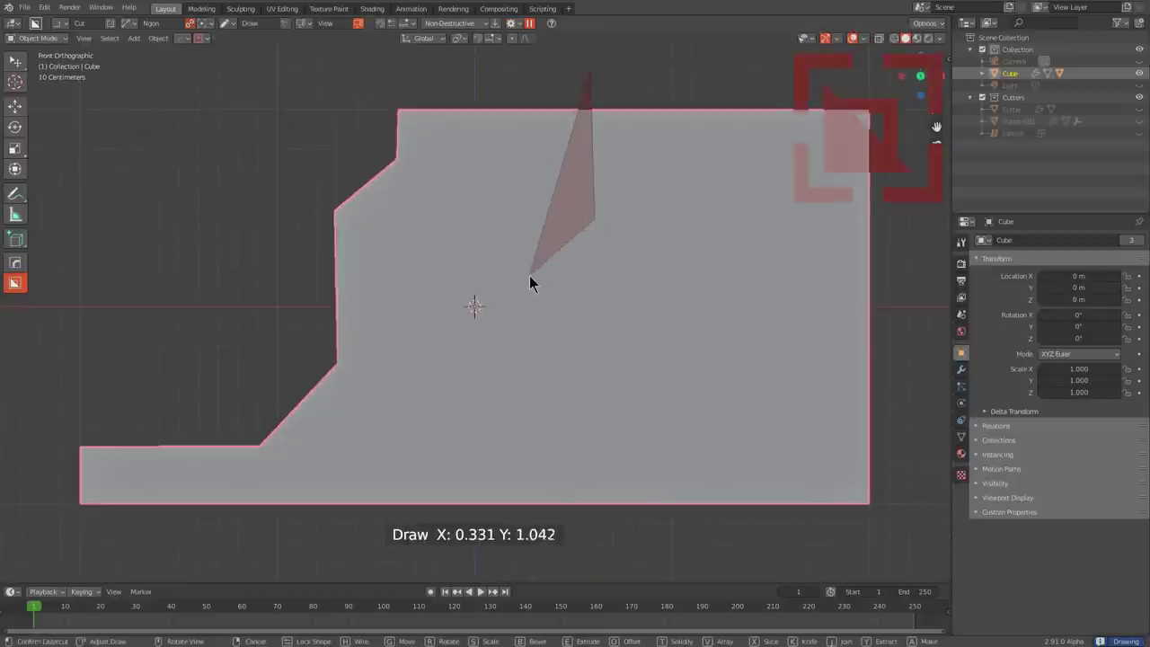
left_click(530, 276)
left_click(527, 431)
left_click(354, 435)
left_click(280, 339)
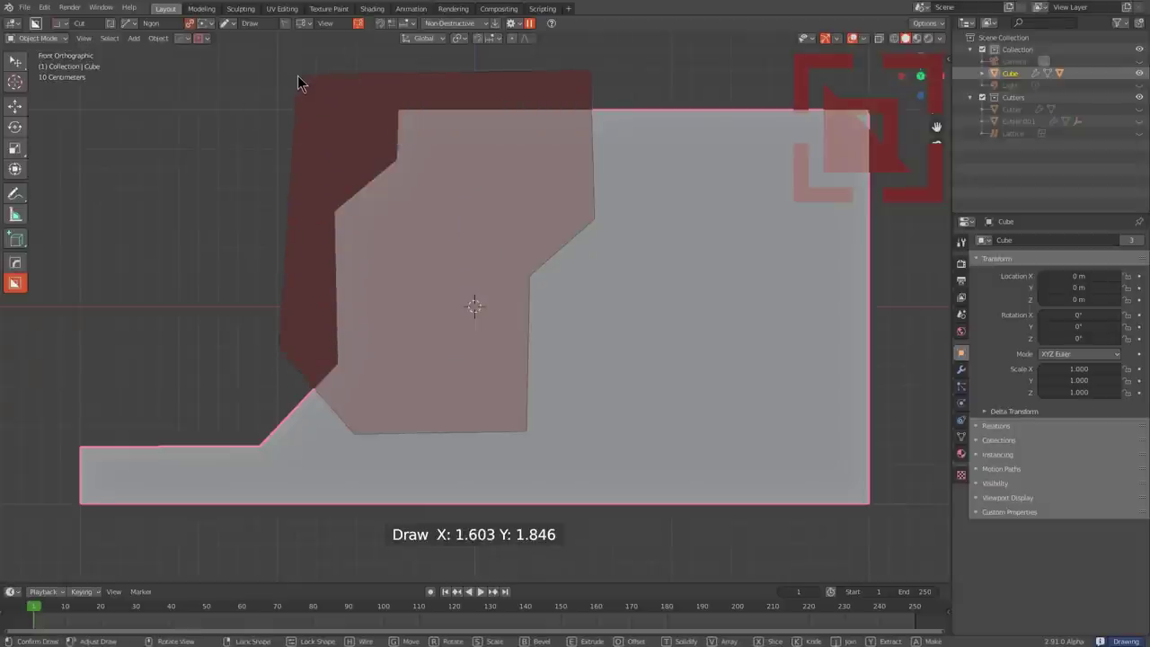
middle_click_drag(299, 83, 483, 216)
key("e")
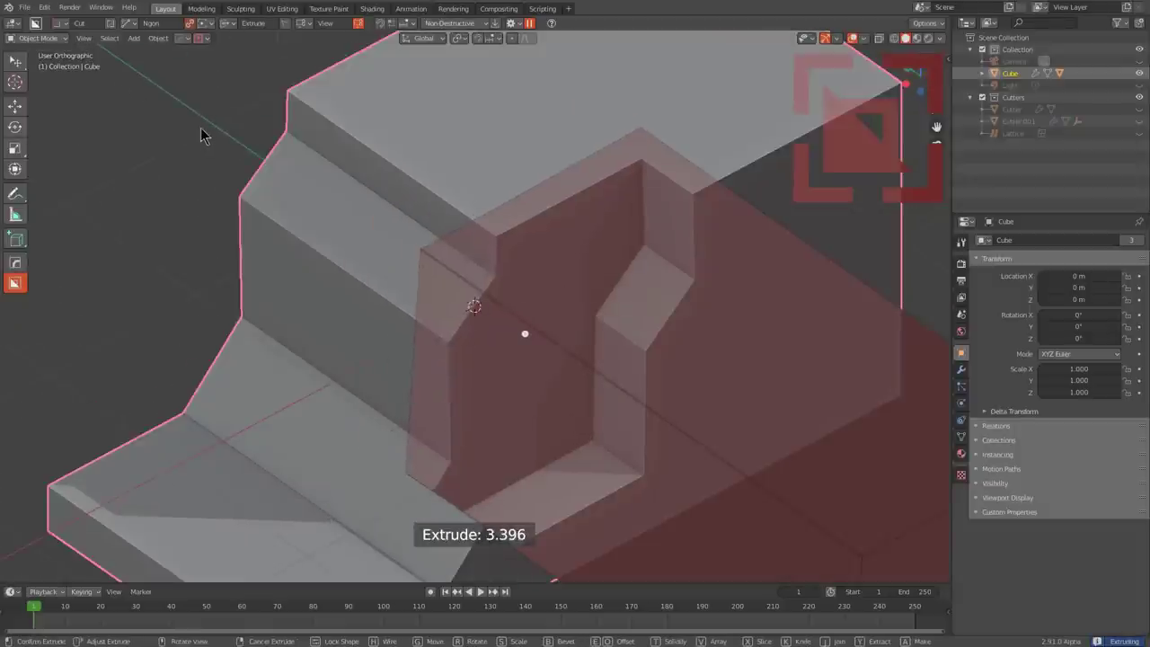
left_click(203, 134)
Step: Draw a third stepped Ngon cutter from the top edge toward the base, extrude it about 3.6 and solidify it
middle_click_drag(627, 327, 567, 279, "alt")
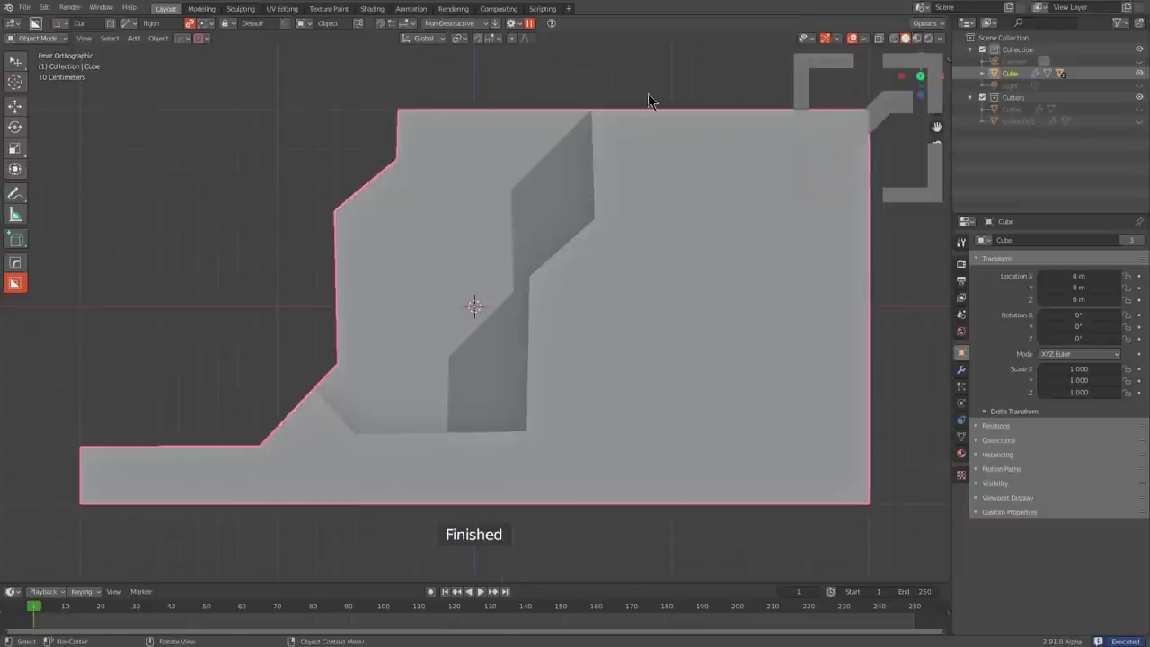
left_click_drag(648, 93, 650, 187)
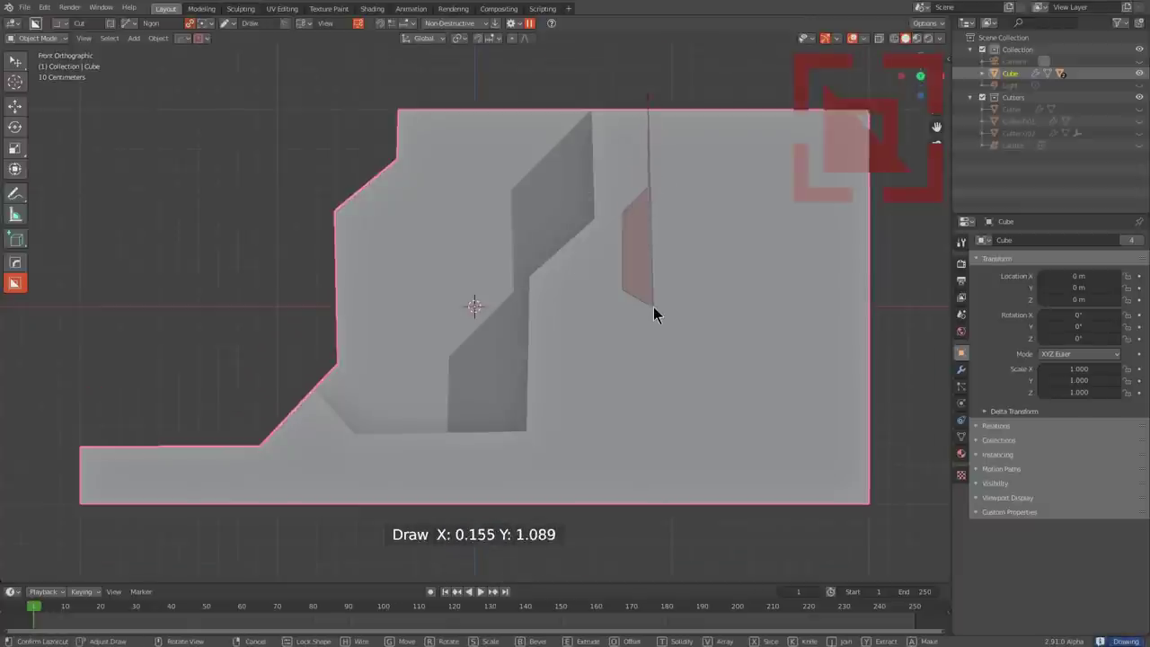
left_click(655, 446)
left_click(412, 488)
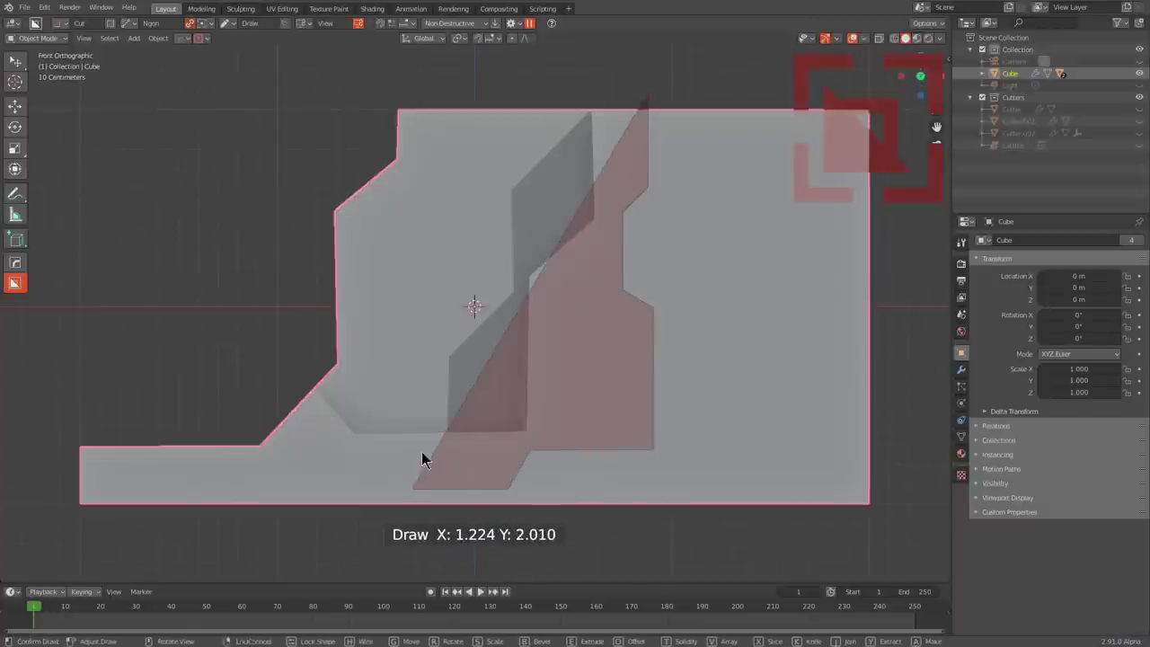
middle_click_drag(461, 72, 536, 147)
key("e")
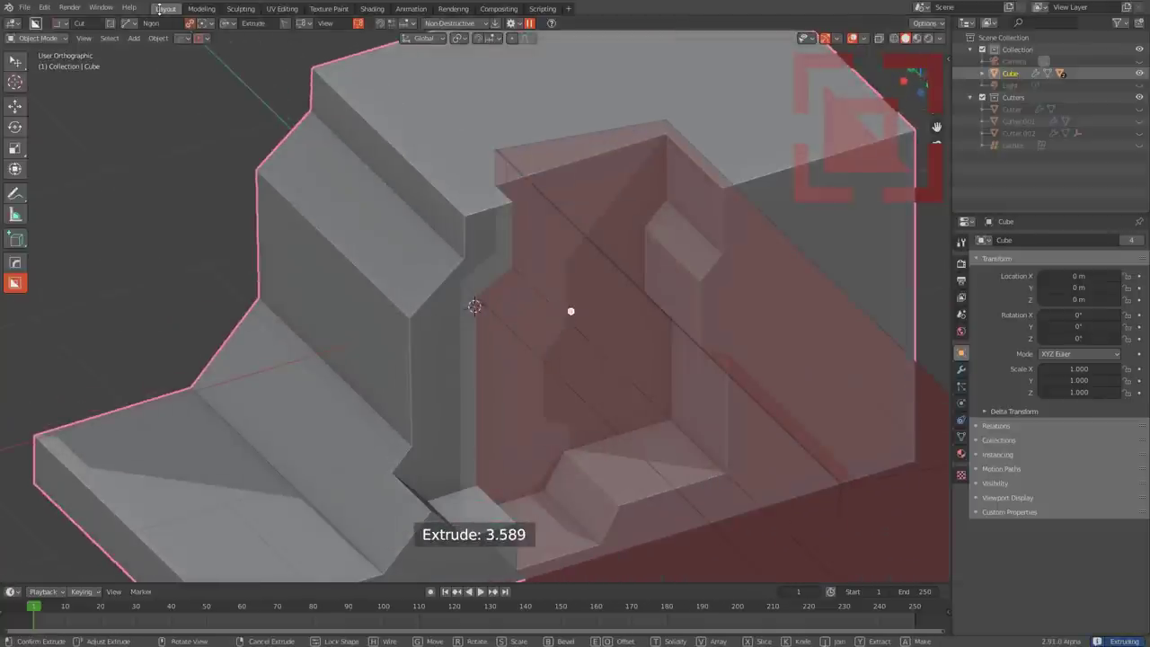
key("t")
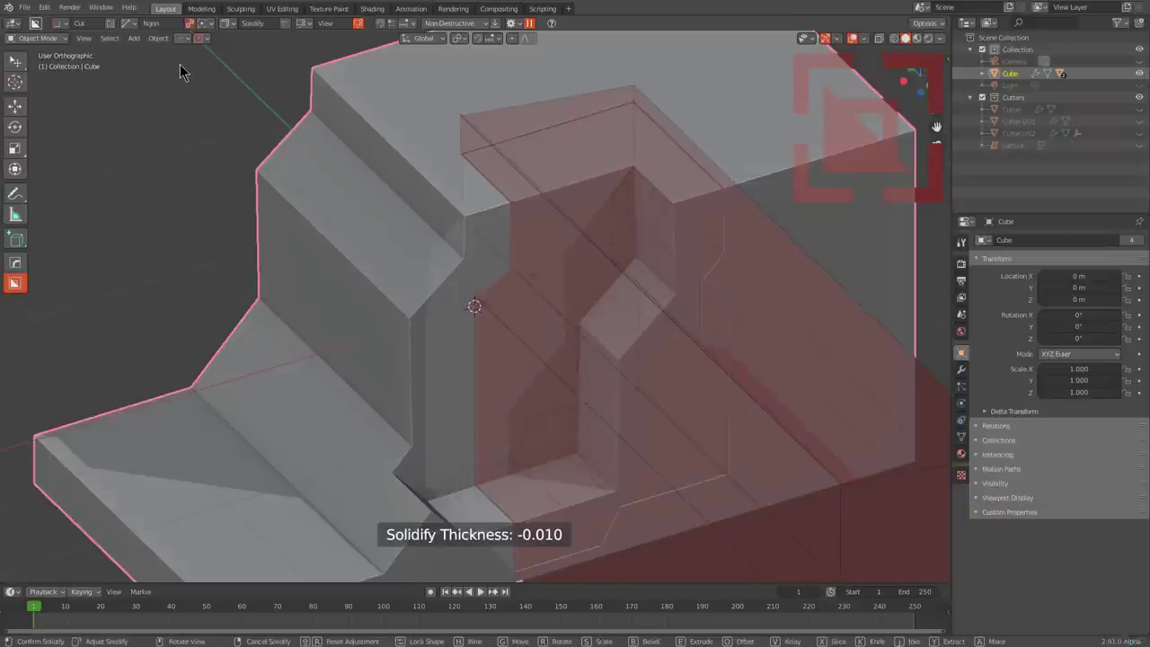
left_click(915, 72)
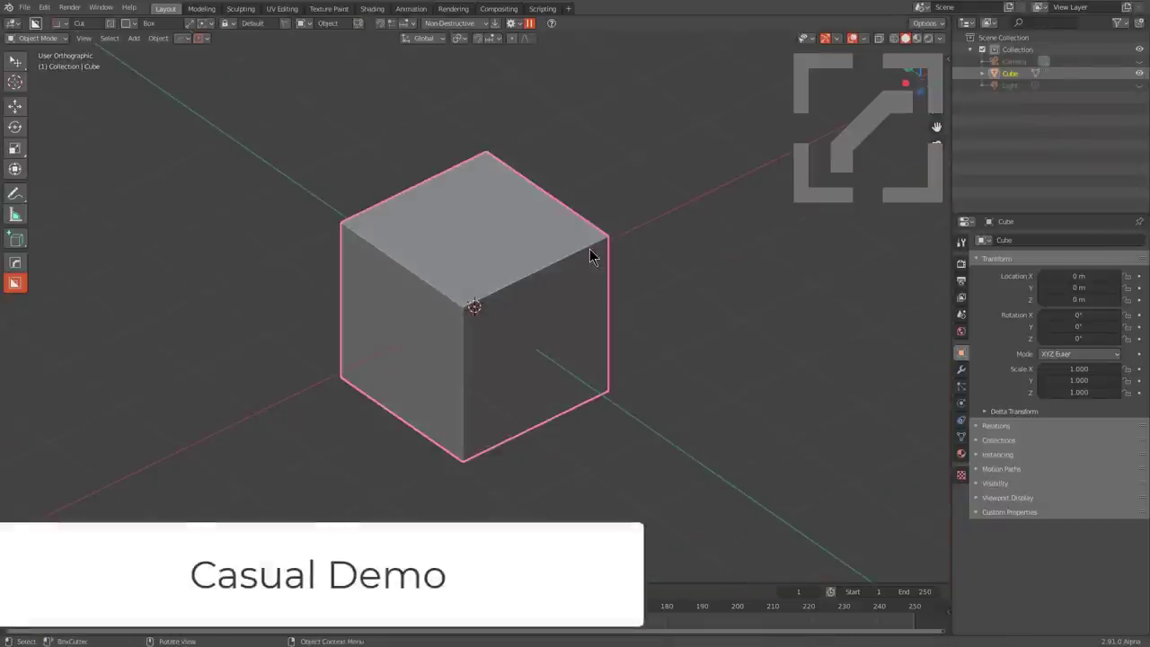
Step: Scale the new cube by 1.5 along the X axis and apply the HardOps Bevel operation to it
middle_click_drag(533, 302, 481, 313)
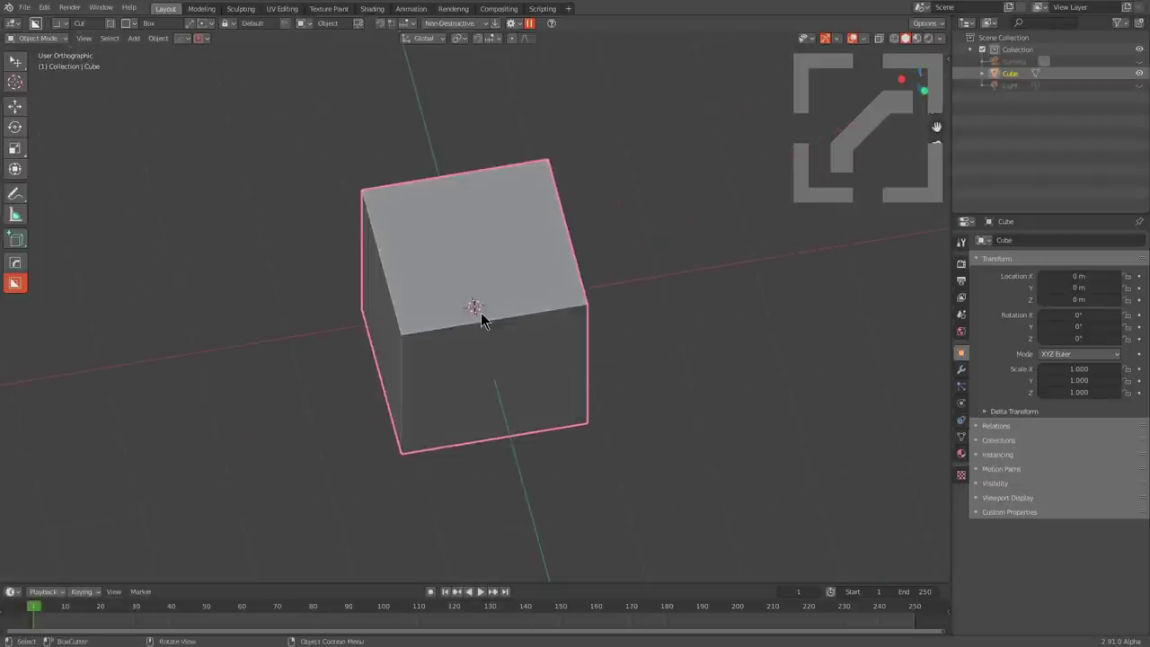
type("sx1.5")
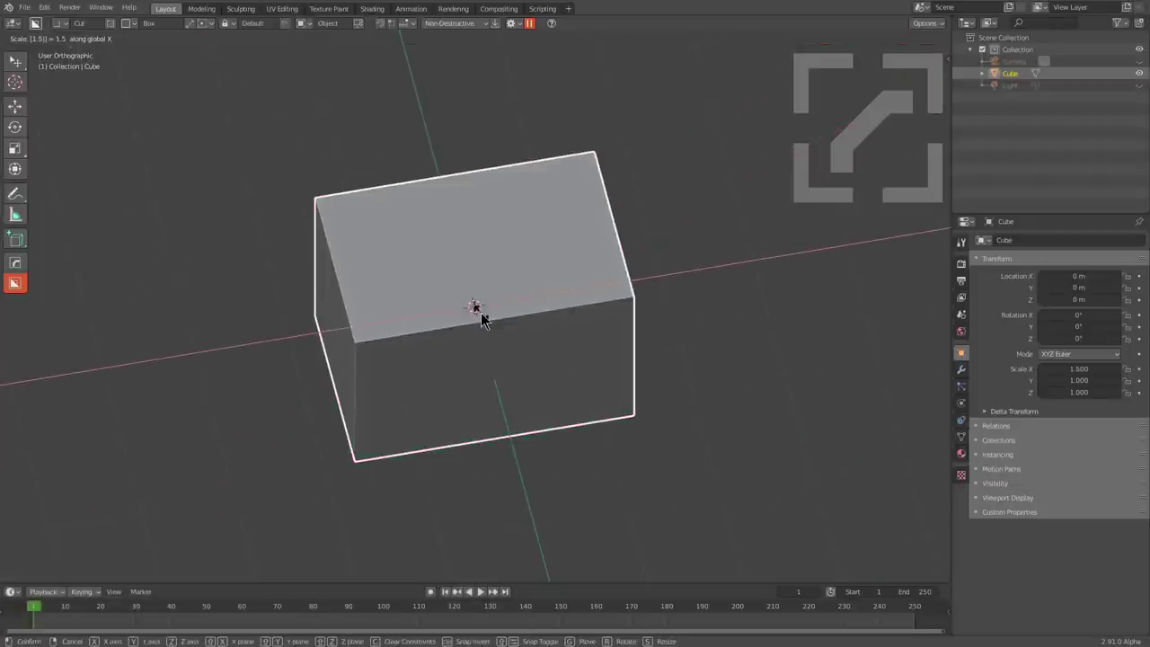
key("Return")
middle_click_drag(505, 398, 616, 360)
scroll(616, 350, "up", 1)
key("q")
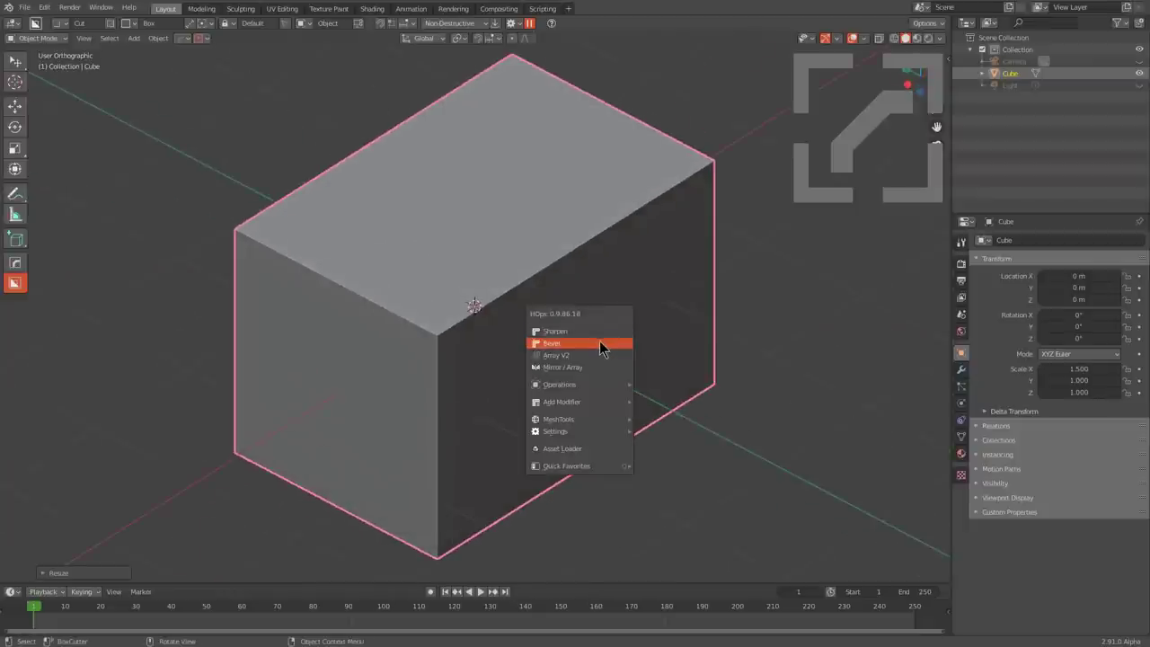
left_click(600, 347)
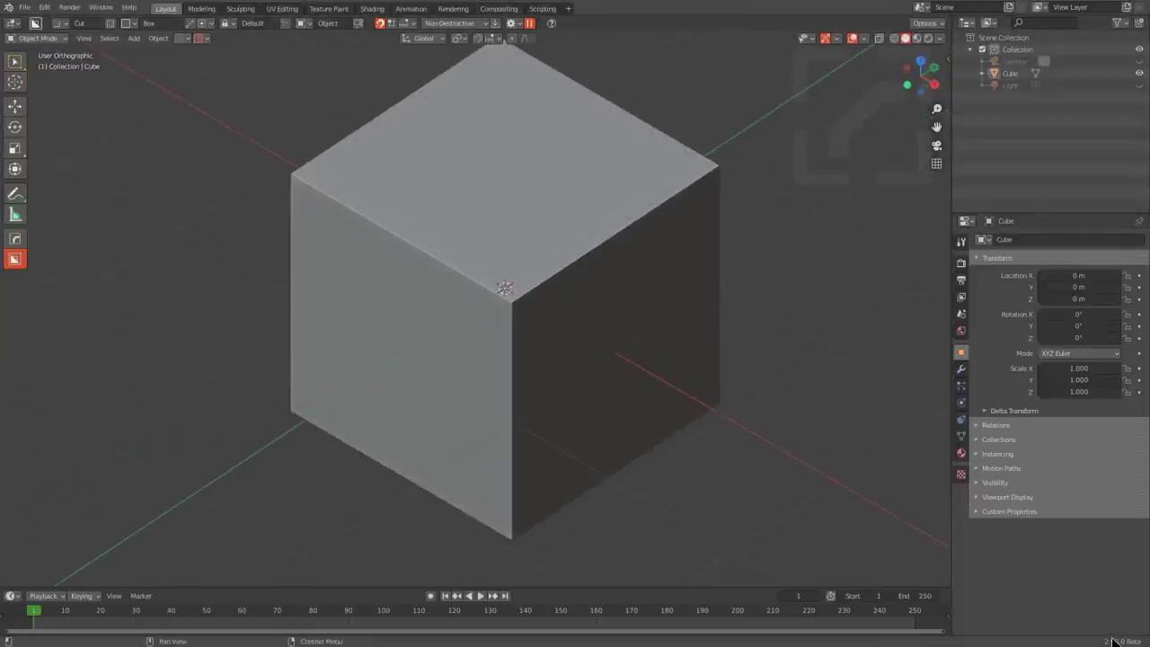
Step: Delete the default cube and paste the copied rounded block into the scene
left_click(488, 299)
key("x")
left_click(488, 299)
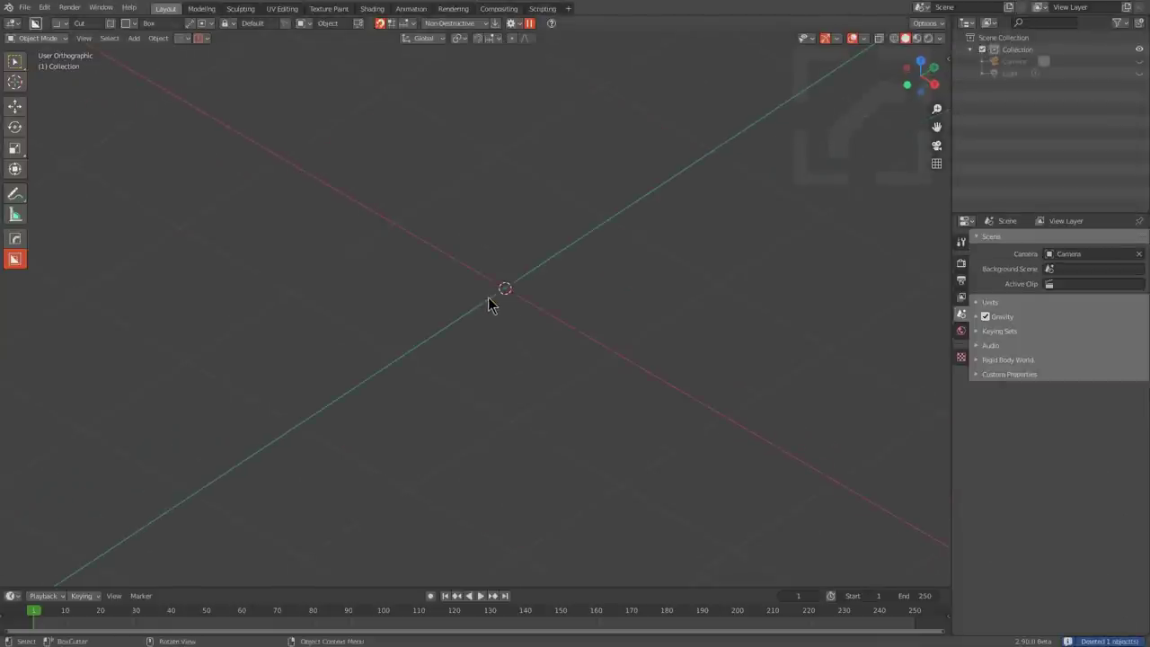
key("ctrl+v")
middle_click_drag(452, 324, 547, 331)
scroll(324, 283, "up", 2)
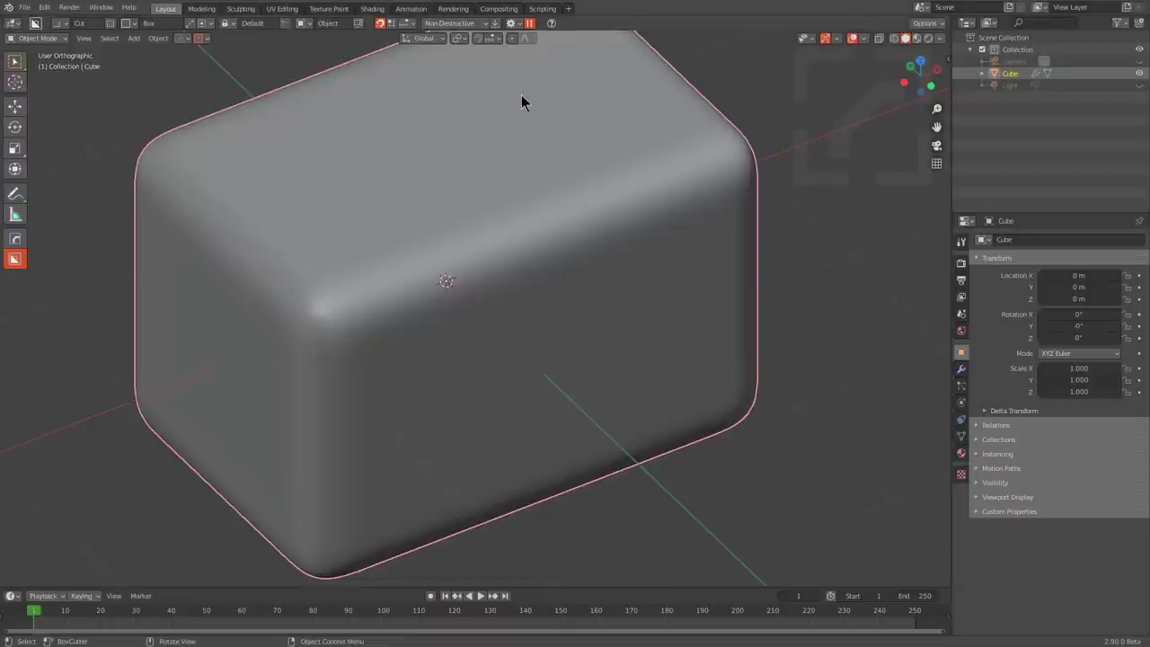
Step: From the front view, convert the rounded block with its modifiers into plain mesh geometry
middle_click_drag(488, 353, 440, 307)
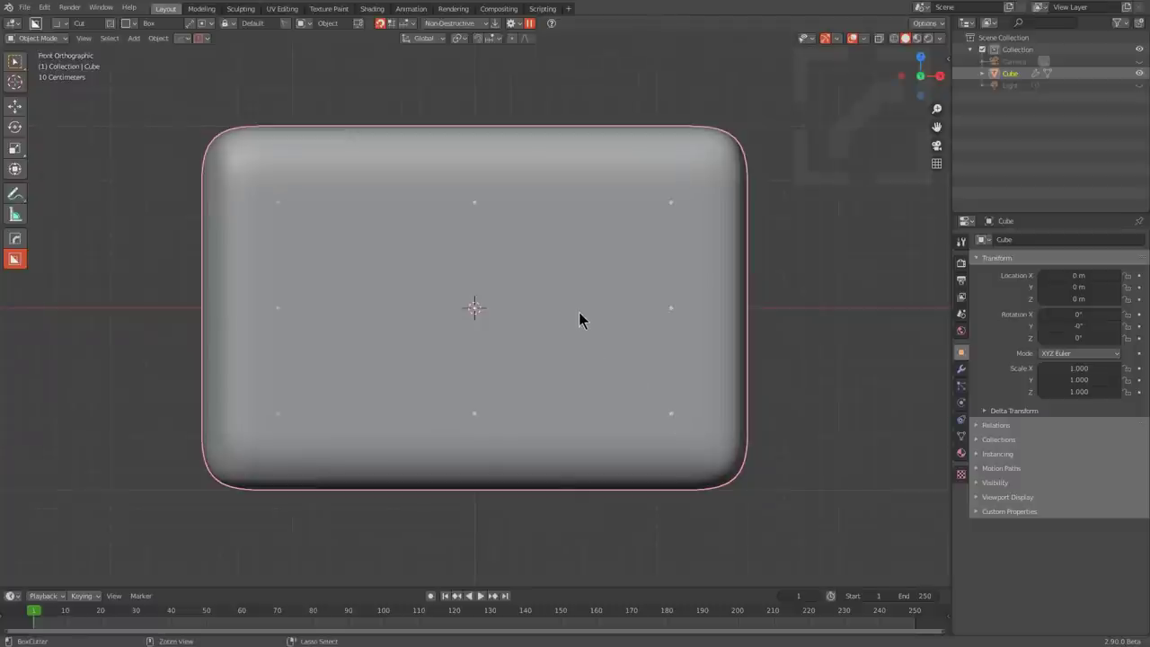
key("ctrl+a")
left_click(525, 432)
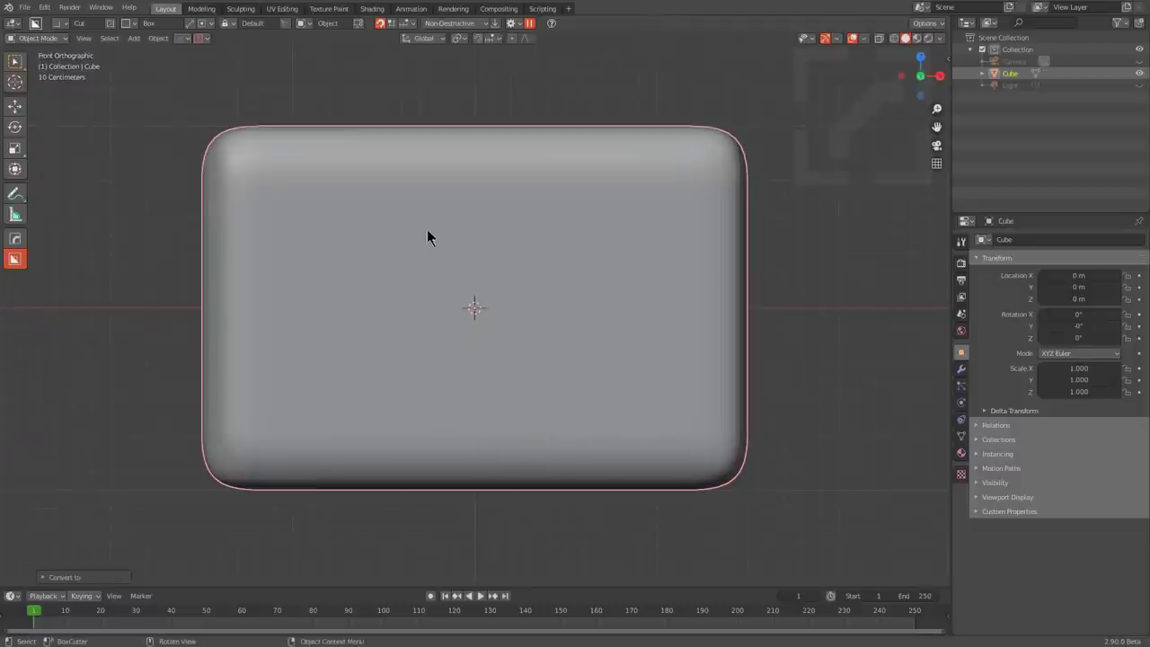
Step: Bisect the block along Z without mirroring, keeping its upper half, and open its mesh for editing from the top view
middle_click_drag(427, 229, 474, 272)
key("alt+x")
scroll(487, 268, "down", 2, "ctrl")
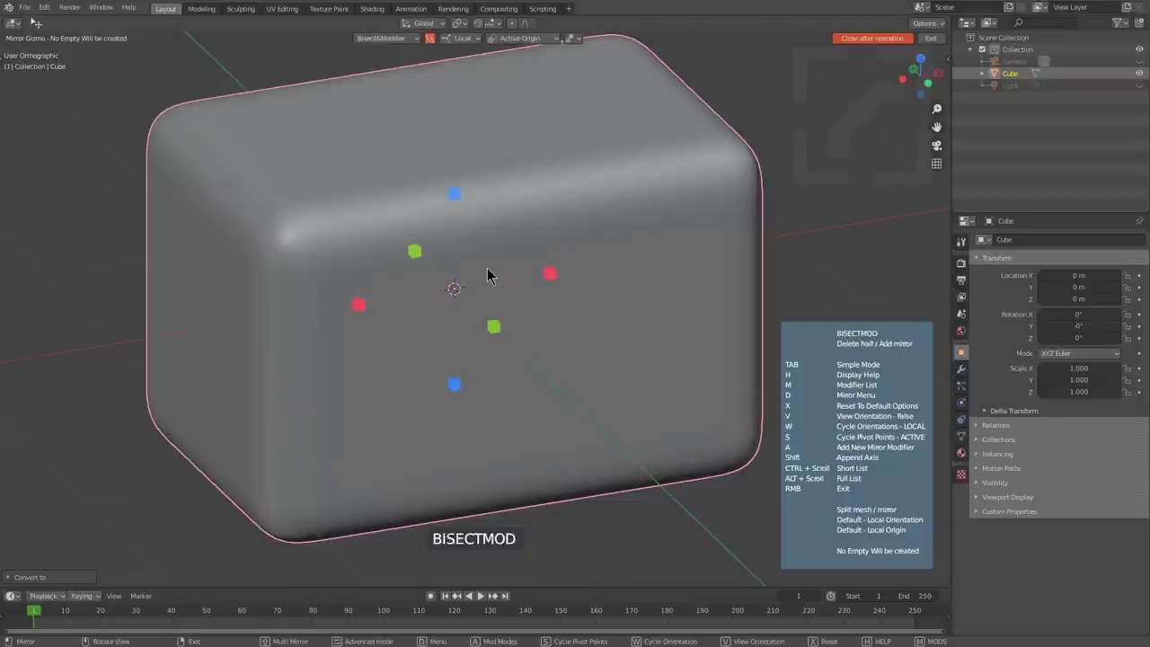
left_click(453, 195)
middle_click_drag(454, 195, 290, 247)
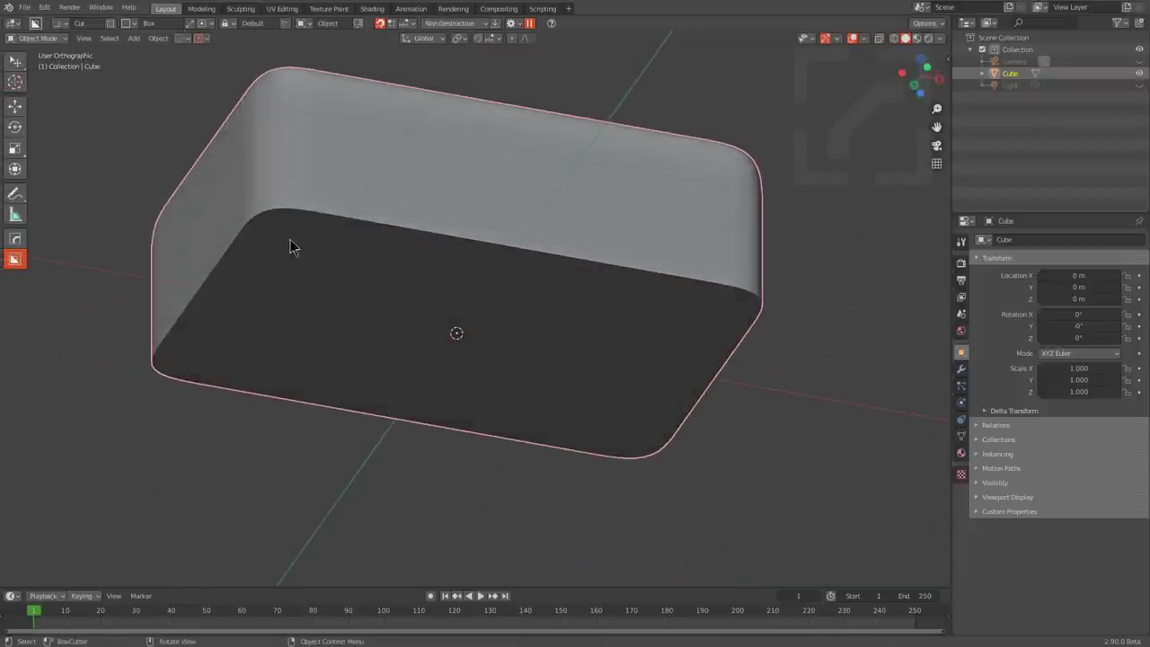
middle_click_drag(734, 343, 398, 387)
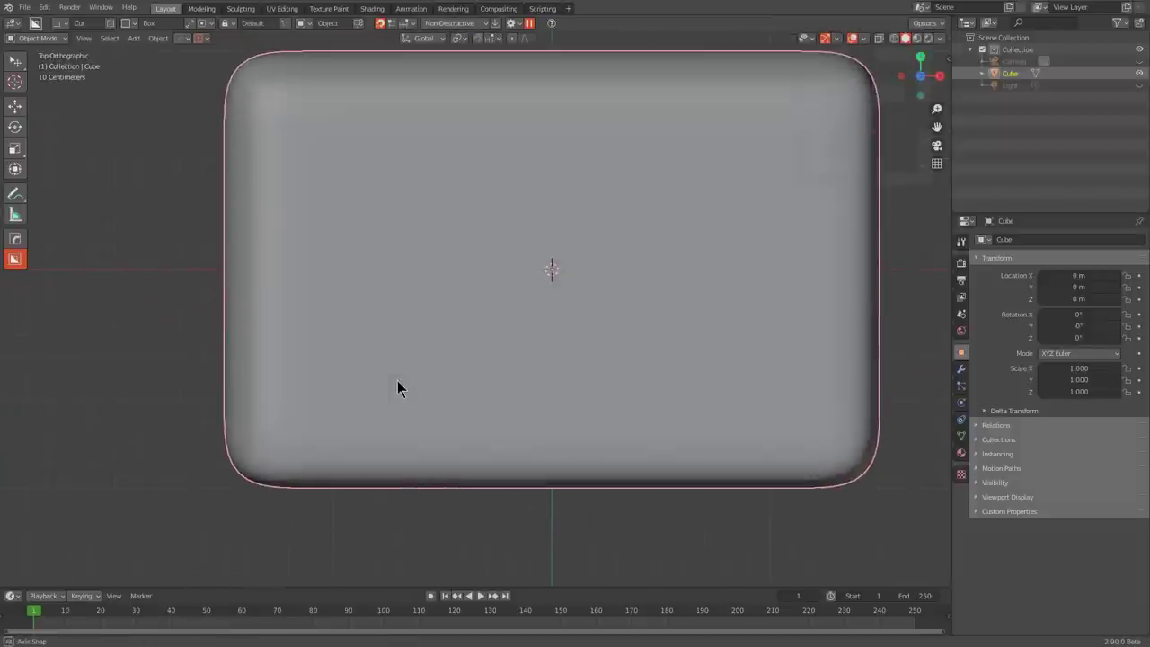
scroll(459, 321, "down", 2)
key("Tab")
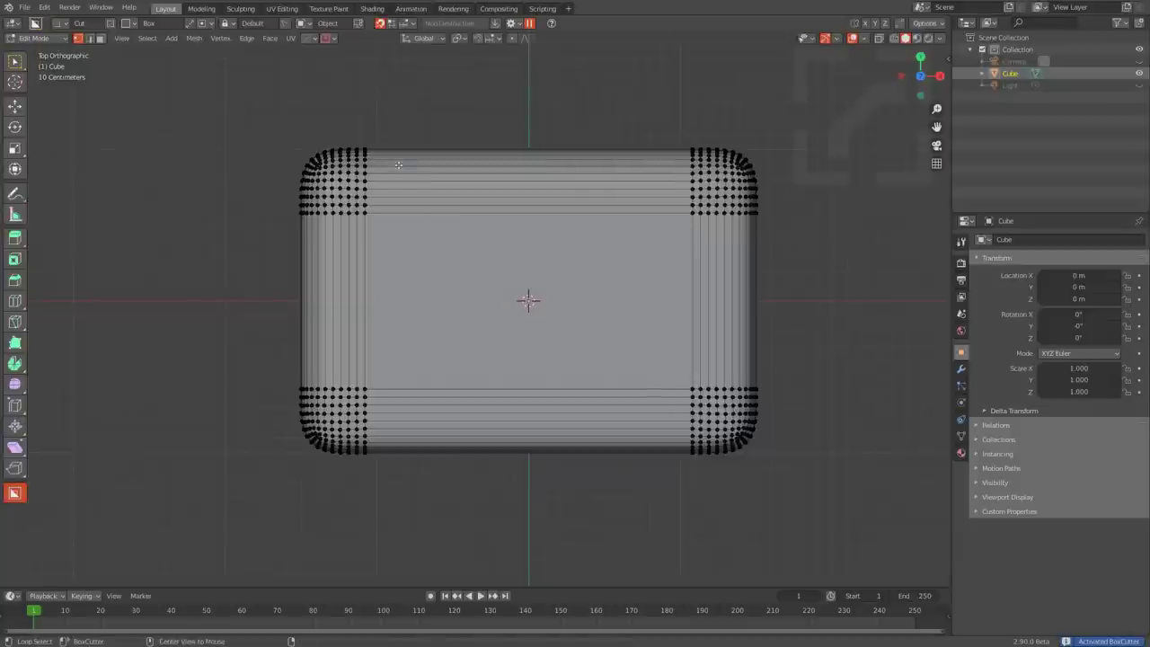
mouse_move(375, 120)
left_mouse_down()
mouse_move(392, 518)
mouse_move(393, 490)
mouse_move(391, 505)
left_mouse_up()
key("k")
scroll(432, 304, "up", 1)
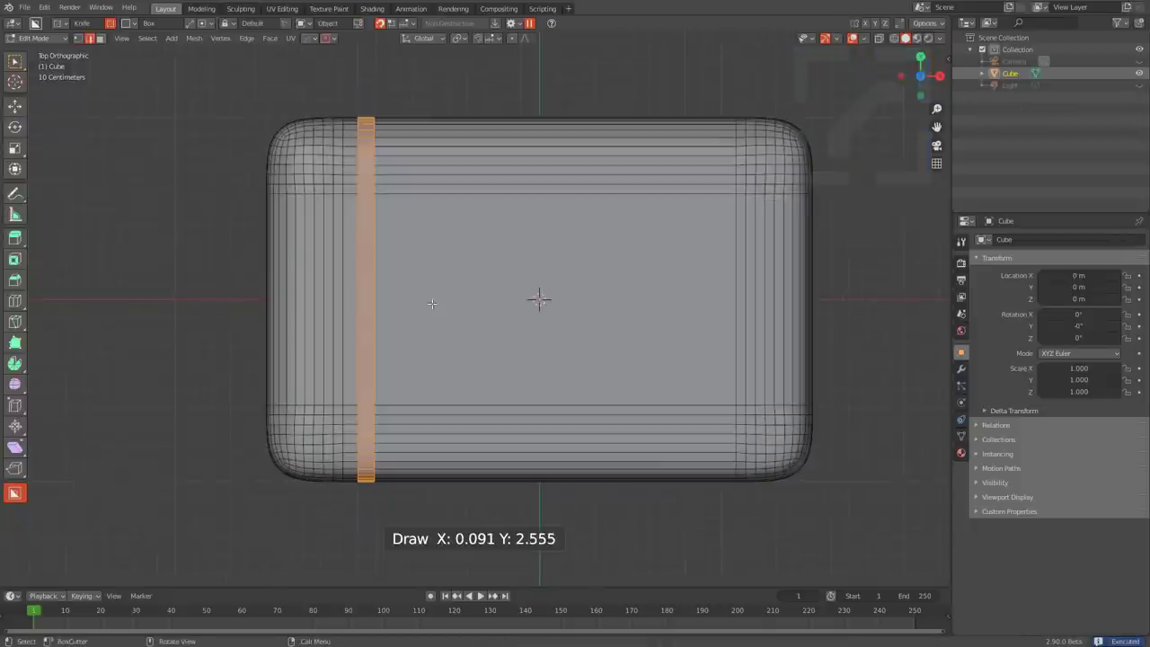
key("ctrl+z")
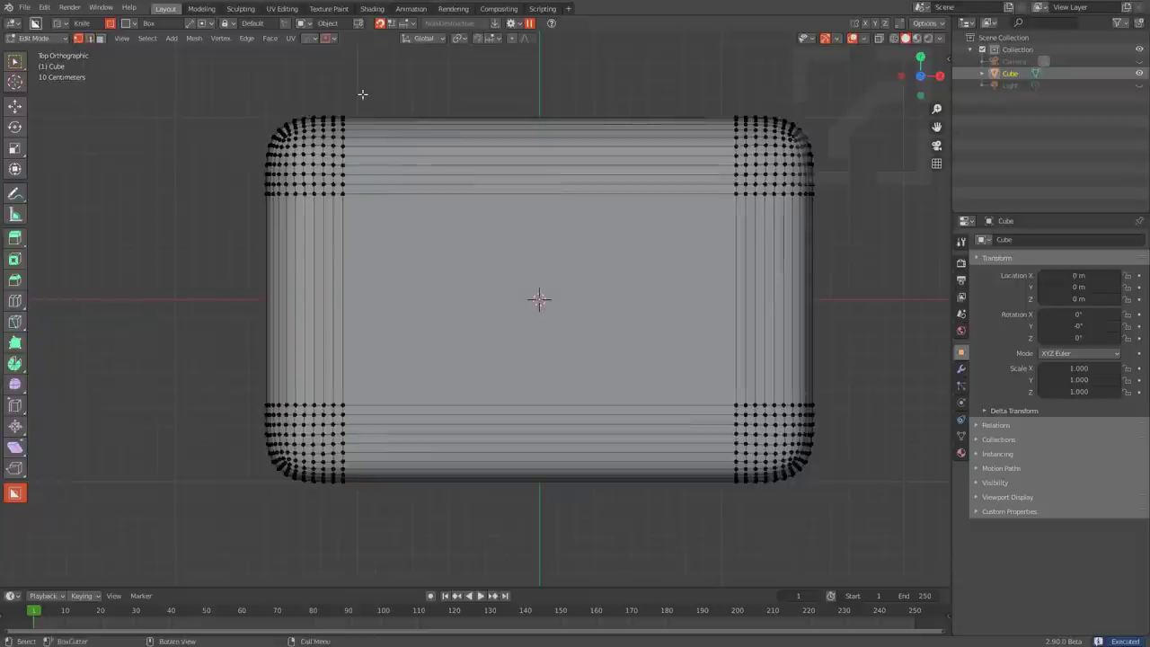
Step: Knife two parallel narrow strips across the block's width near its left end using an arrayed box cutter
left_click_drag(362, 95, 372, 524)
key("v")
scroll(381, 522, "down", 3)
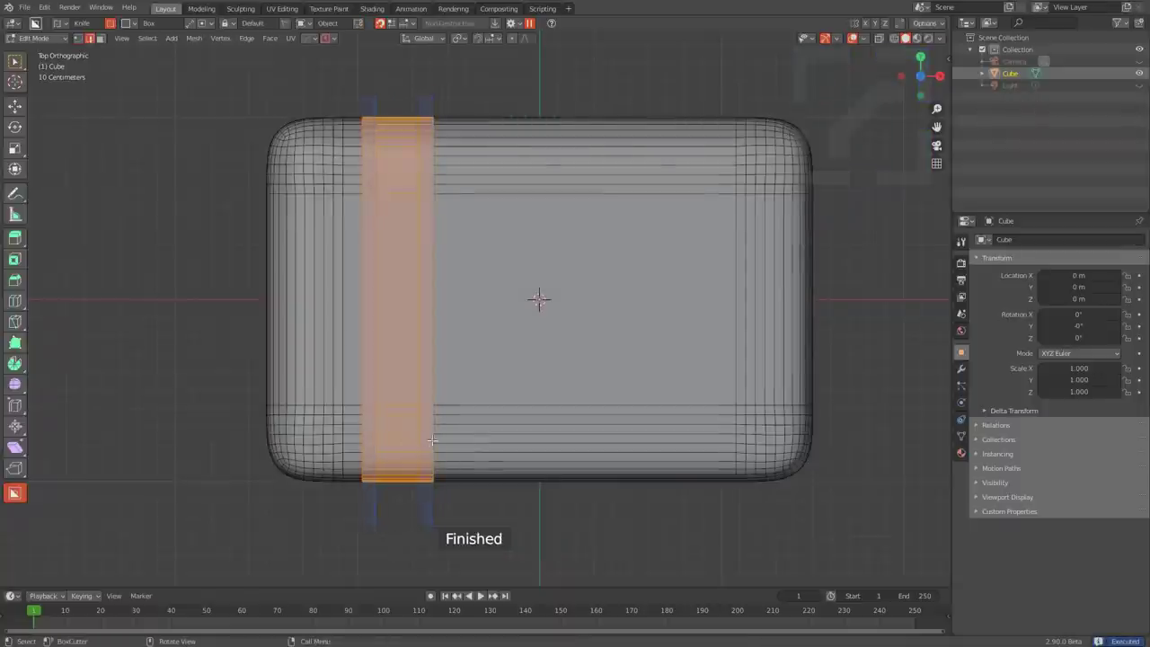
Step: Select both strip face loops and raise them into outward-projecting ribs with the Panel Face operation
middle_click_drag(460, 350, 482, 338)
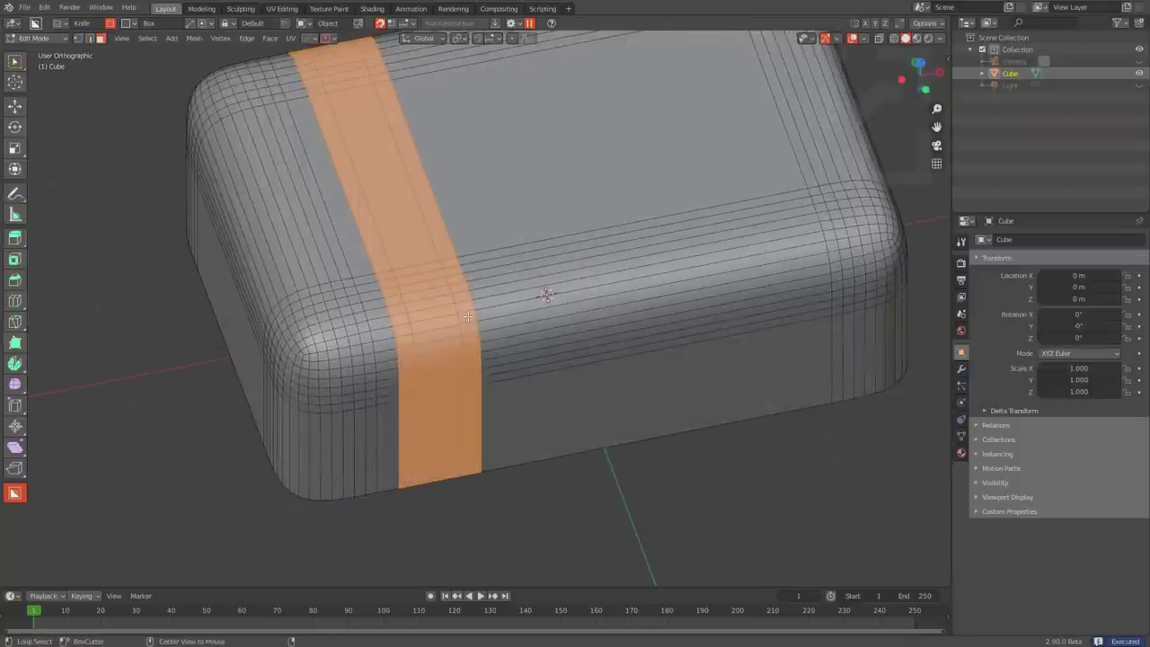
left_click(468, 317, "alt")
left_click(393, 314, "alt+shift")
middle_click_drag(393, 315, 589, 330)
scroll(592, 331, "up", 3)
key("q")
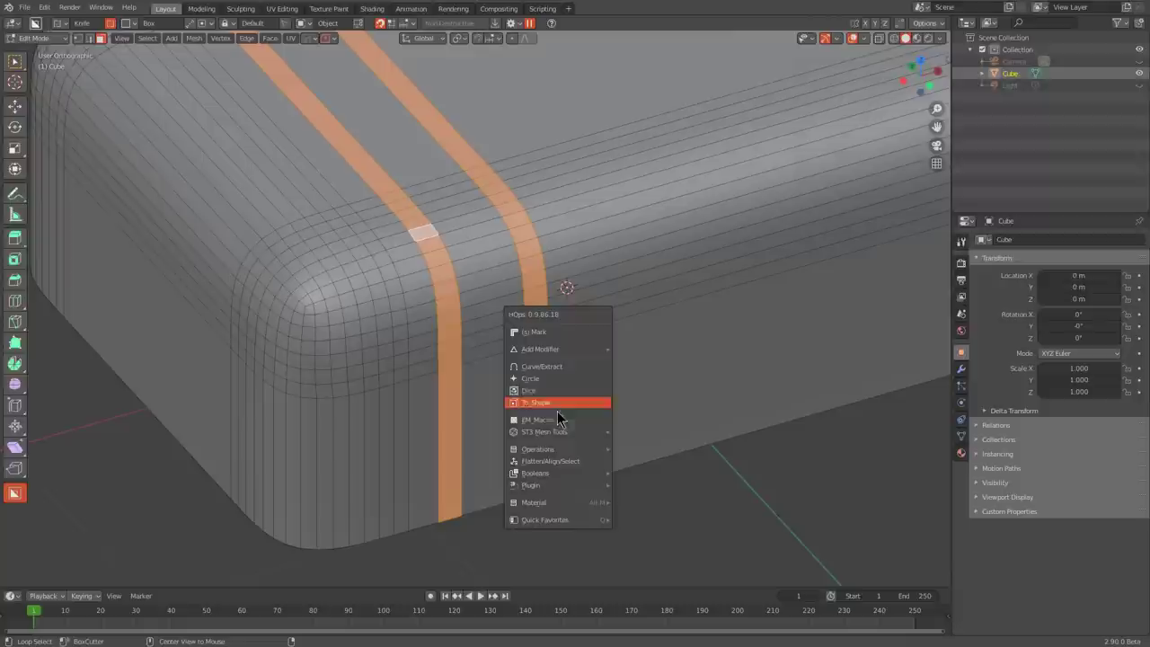
left_click(557, 419)
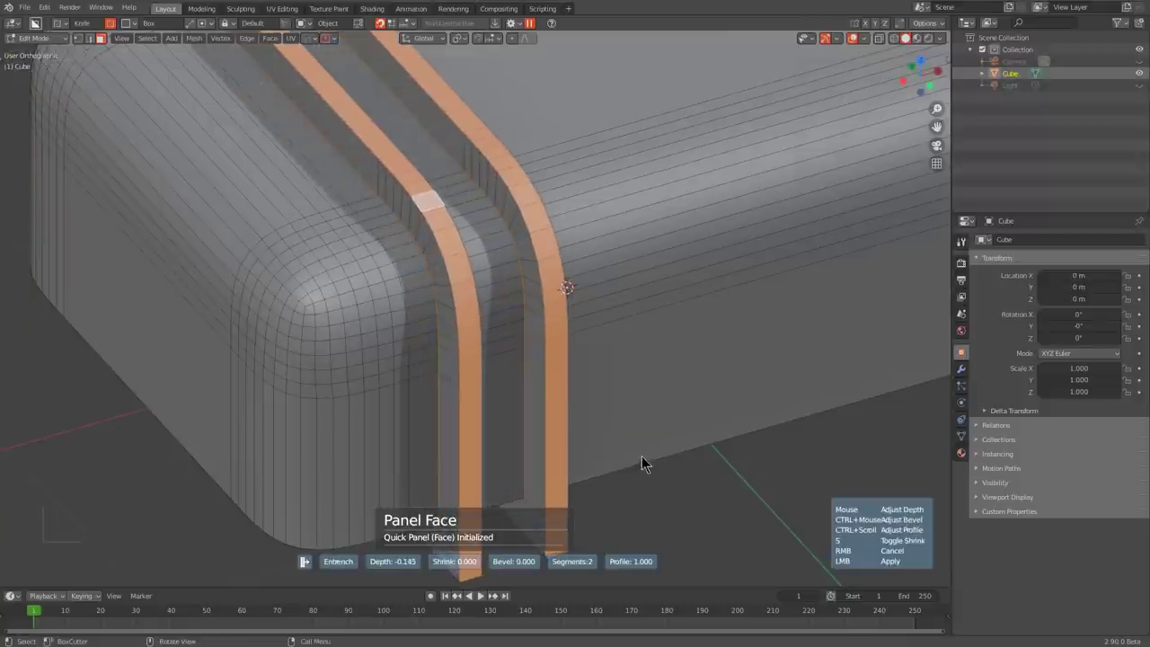
left_click(618, 433)
Step: From the front view, knife a horizontal line around the block's lower sides and bevel it about 0.074 m into a band
scroll(617, 431, "down", 2)
middle_click_drag(512, 350, 373, 220)
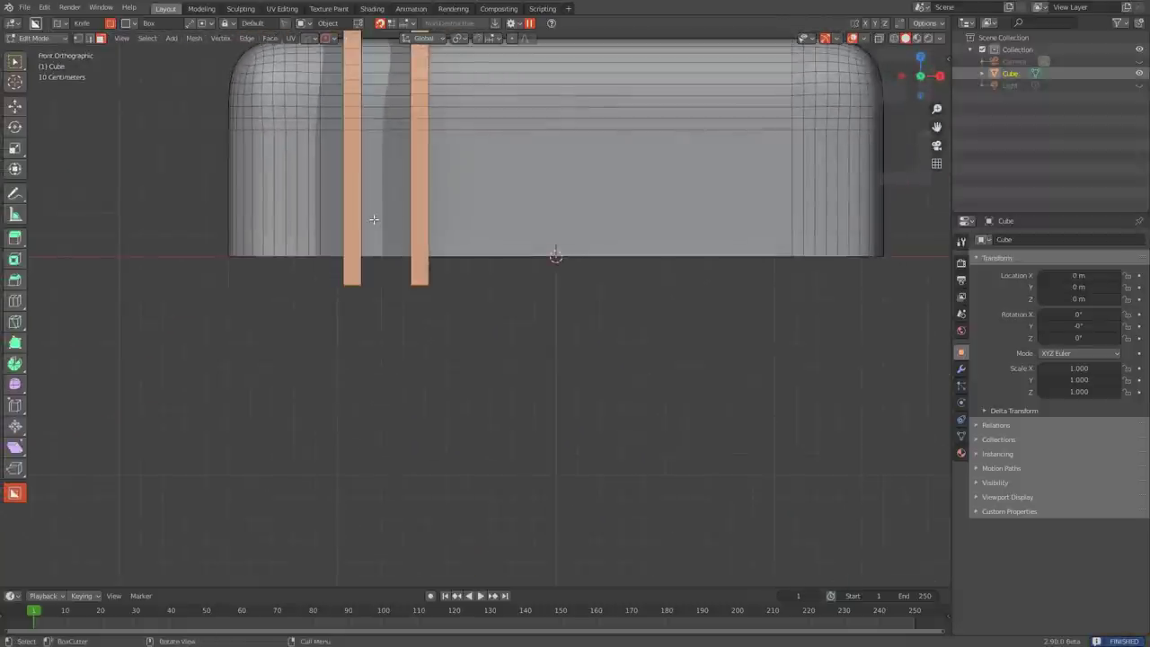
middle_click_drag(390, 387, 440, 472, "shift")
scroll(548, 344, "up", 1)
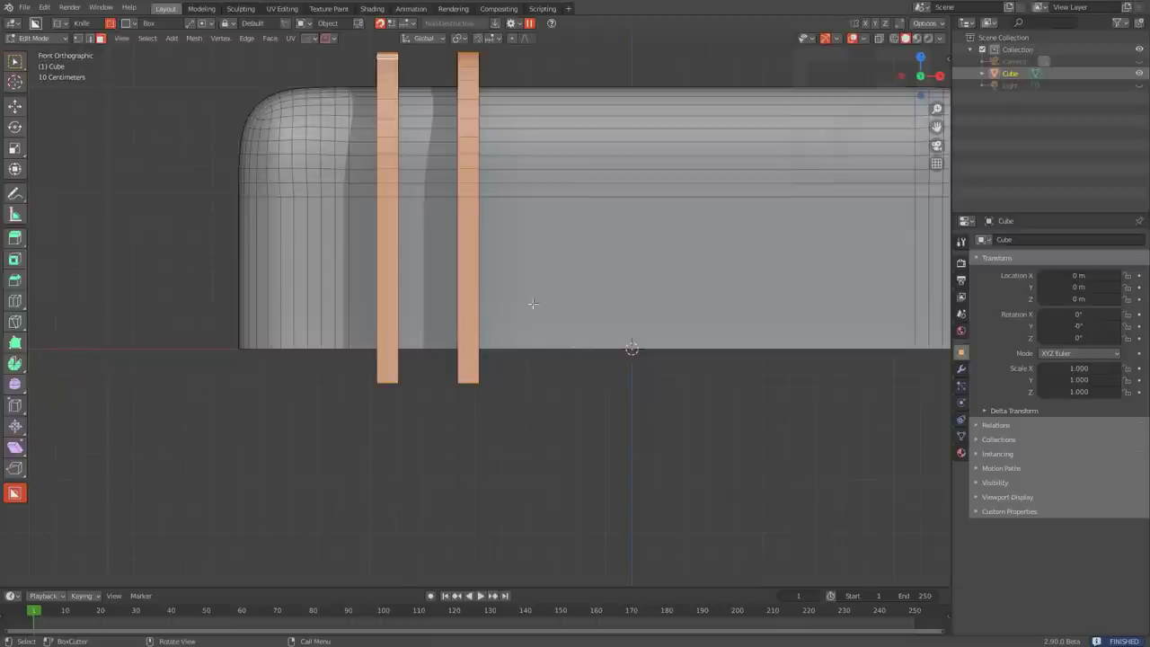
scroll(532, 303, "down", 2)
mouse_move(252, 95)
left_mouse_down()
mouse_move(936, 193)
mouse_move(935, 260)
left_mouse_up()
middle_click_drag(936, 261, 580, 257)
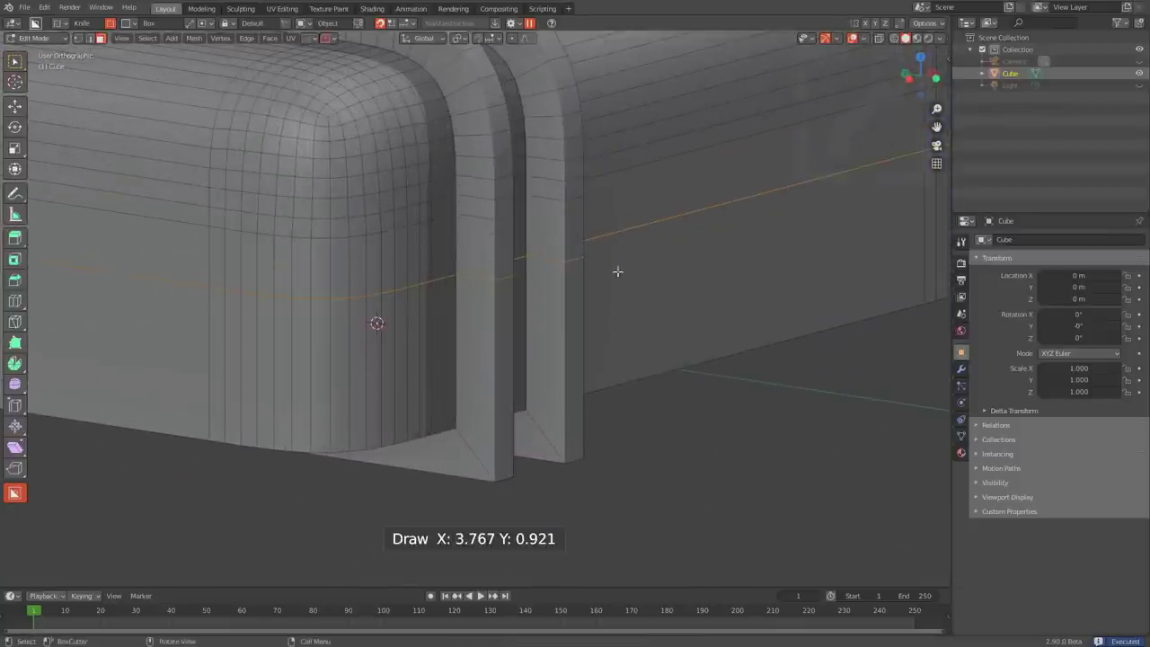
key("ctrl+b")
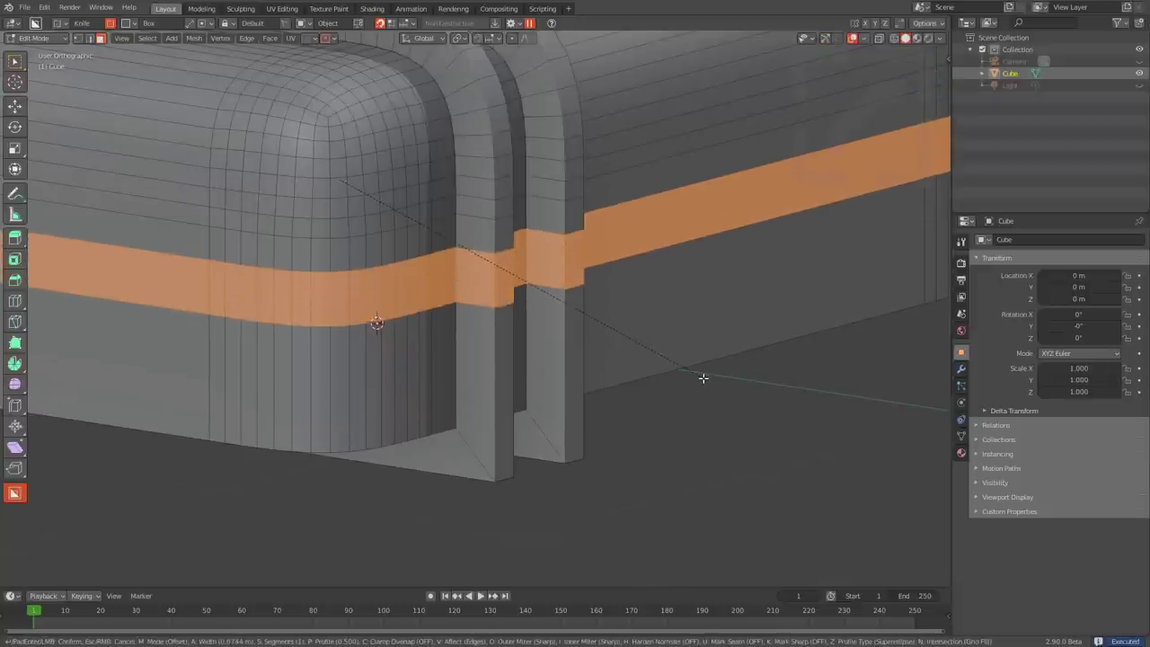
left_click(703, 378)
Step: Move the lowest front faces of both ribs outward together to form projecting feet with sloped tops
left_click(499, 360)
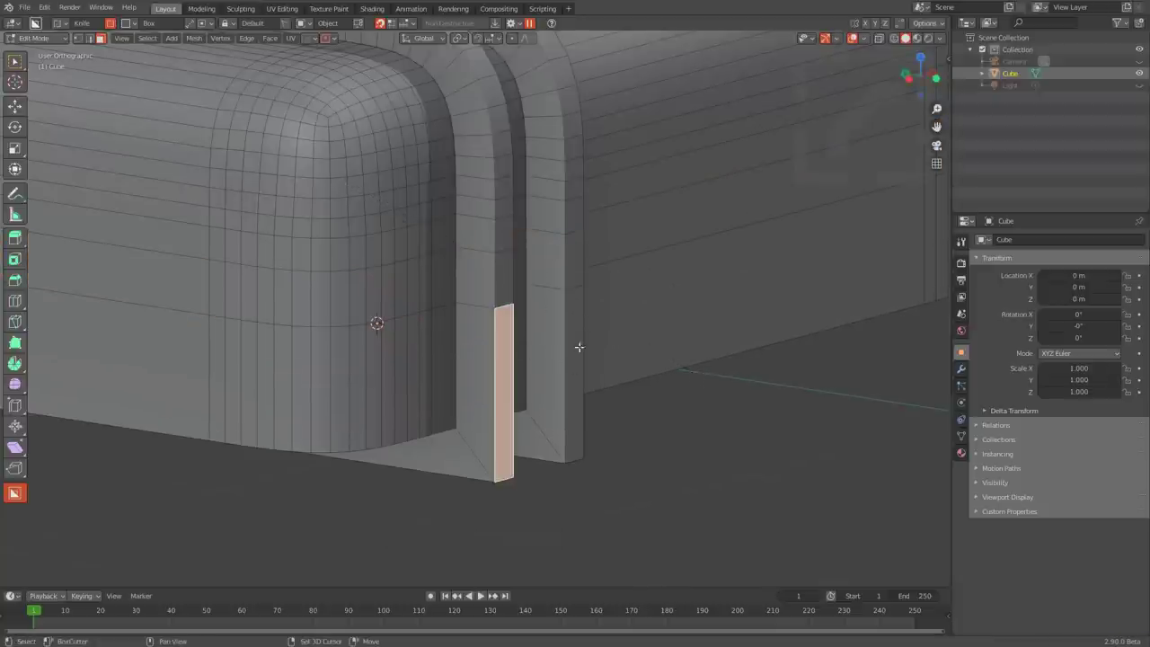
left_click(578, 340, "shift")
key("g")
left_click(652, 387)
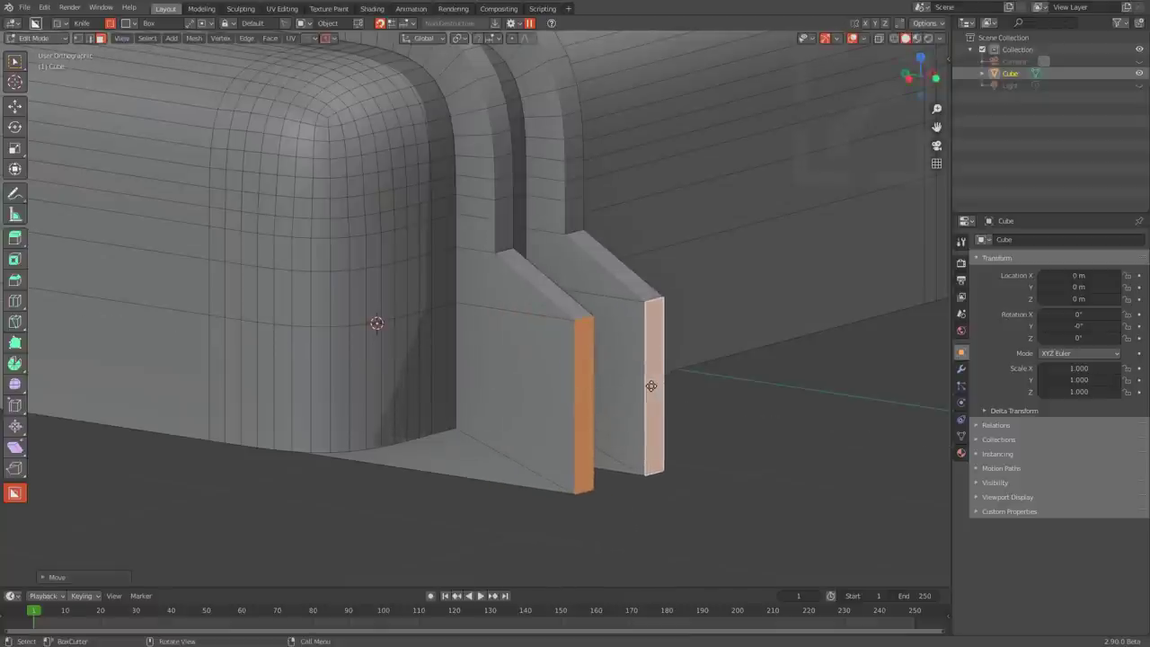
key("Tab")
scroll(589, 296, "down", 2)
middle_click_drag(589, 283, 570, 305)
scroll(566, 306, "up", 3)
Step: Dissolve the horizontal edges crossing the side faces of both ribs where the feet begin
key("Tab")
key("2")
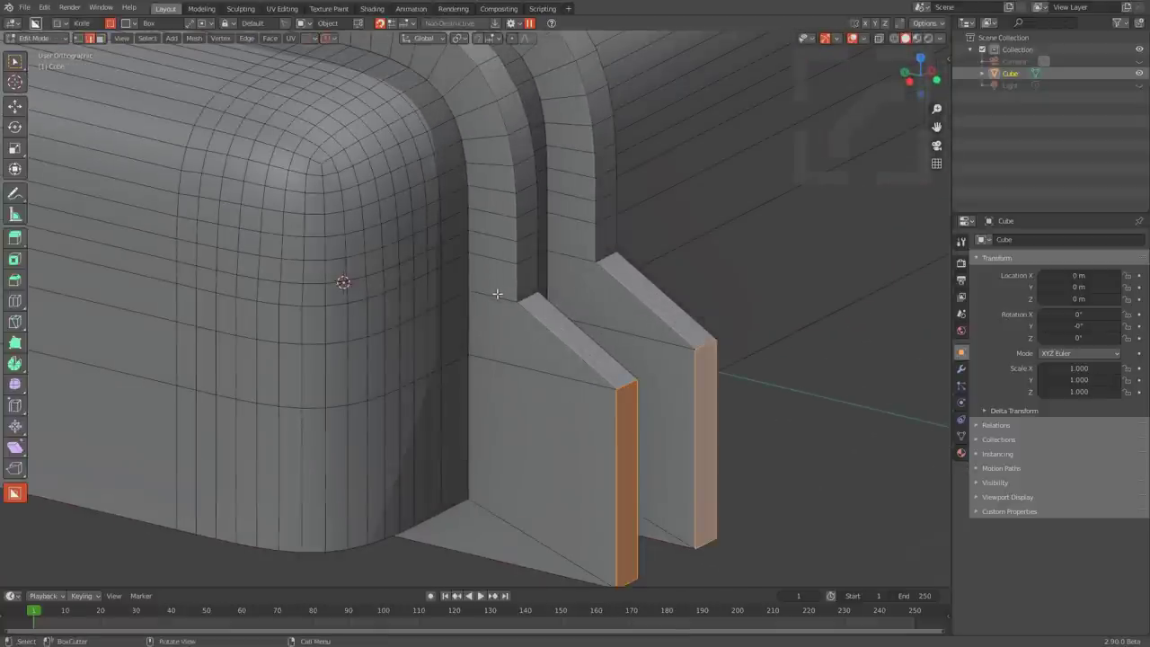
left_click(498, 297)
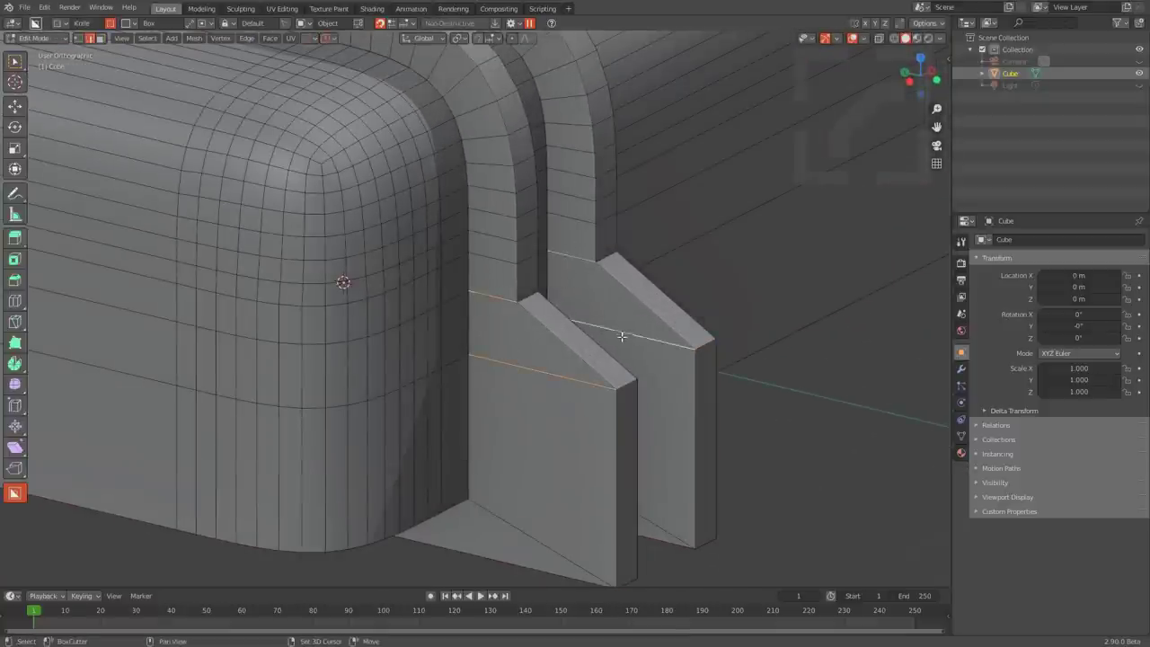
middle_click_drag(621, 336, 338, 242)
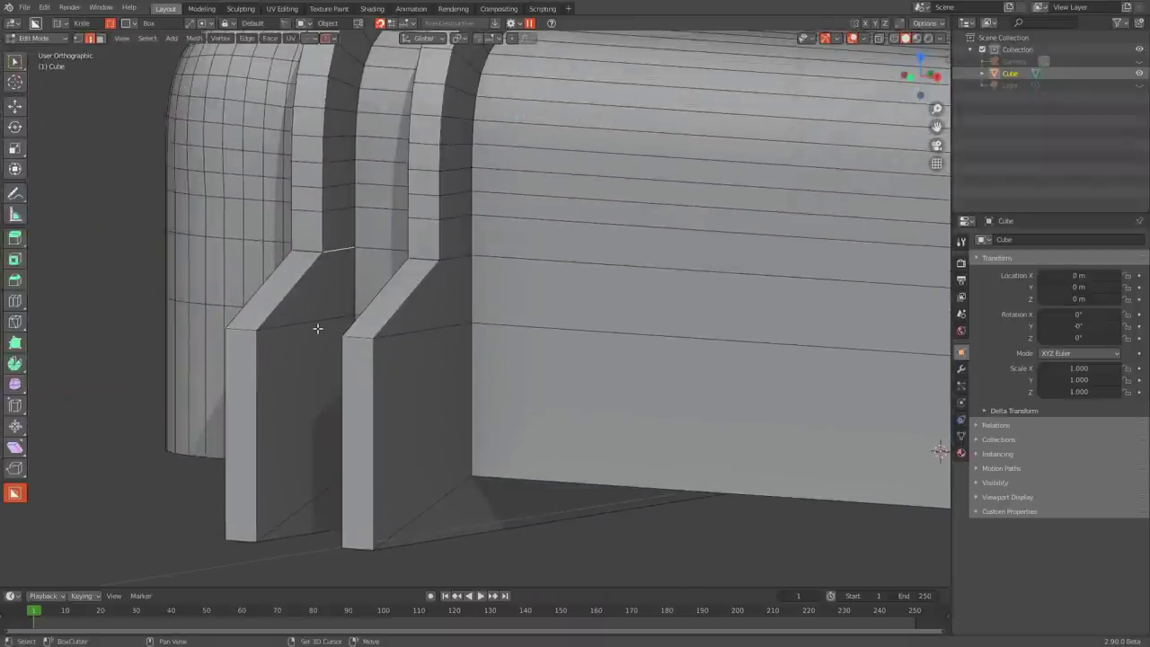
key("Return")
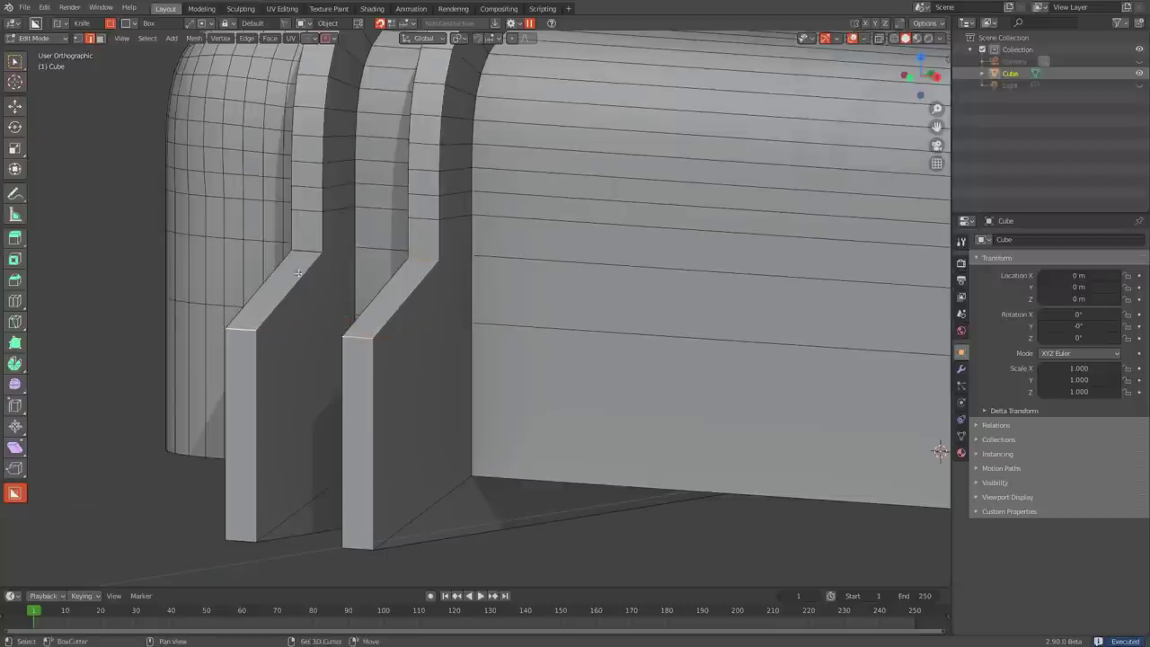
Step: Round the upper and lower slope corners of both rib feet with a multi-segment bevel
middle_click_drag(312, 254, 564, 312)
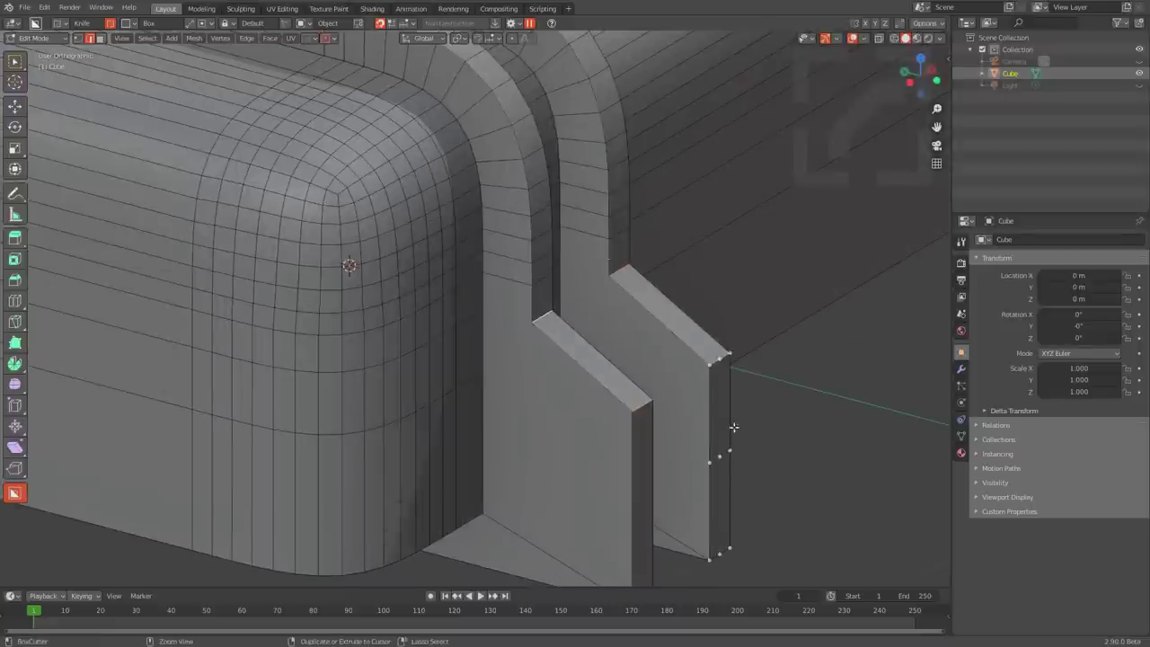
key("ctrl+b")
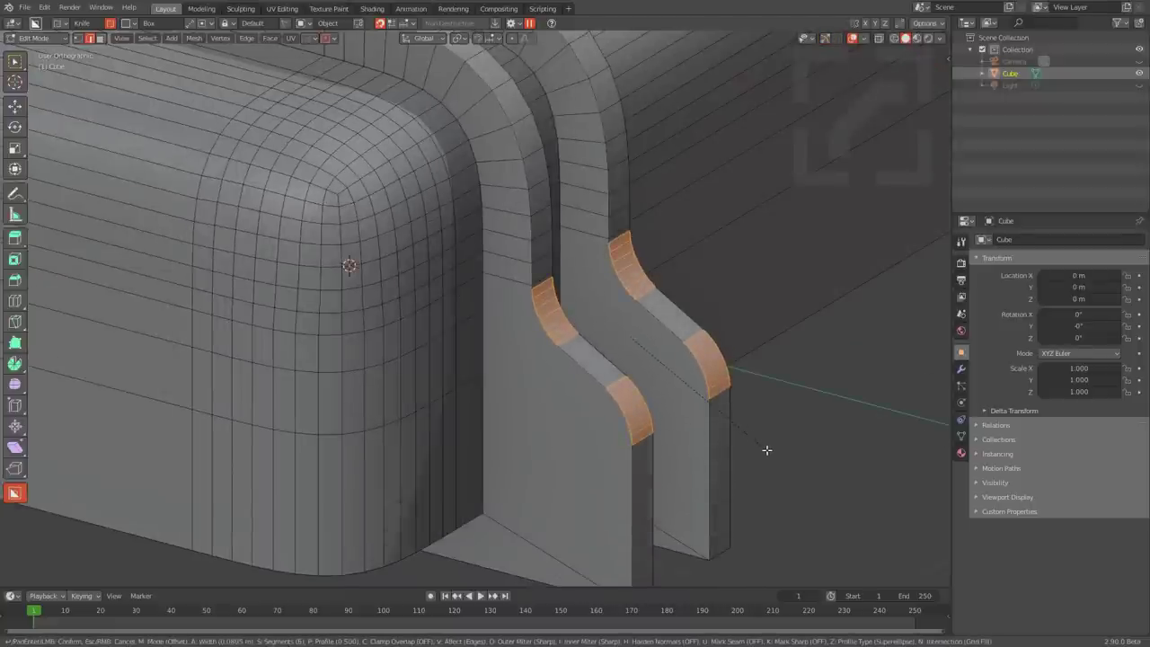
left_click(767, 450)
Step: Bisect the block along Z to trim the rib portions hanging below its base
key("Tab")
scroll(576, 411, "down", 6)
key("alt+x")
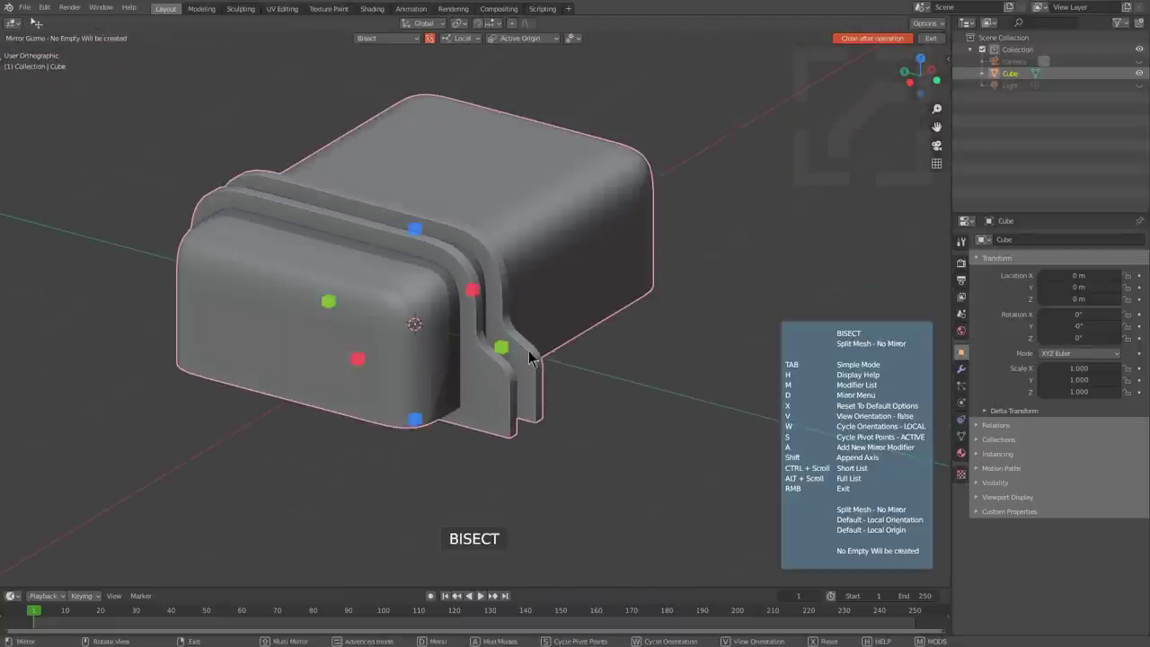
left_click(413, 230)
middle_click_drag(413, 230, 447, 355)
scroll(447, 359, "up", 5)
Step: Delete the underside face bridging the gap between the two rib feet at the front
key("Tab")
left_click(481, 380)
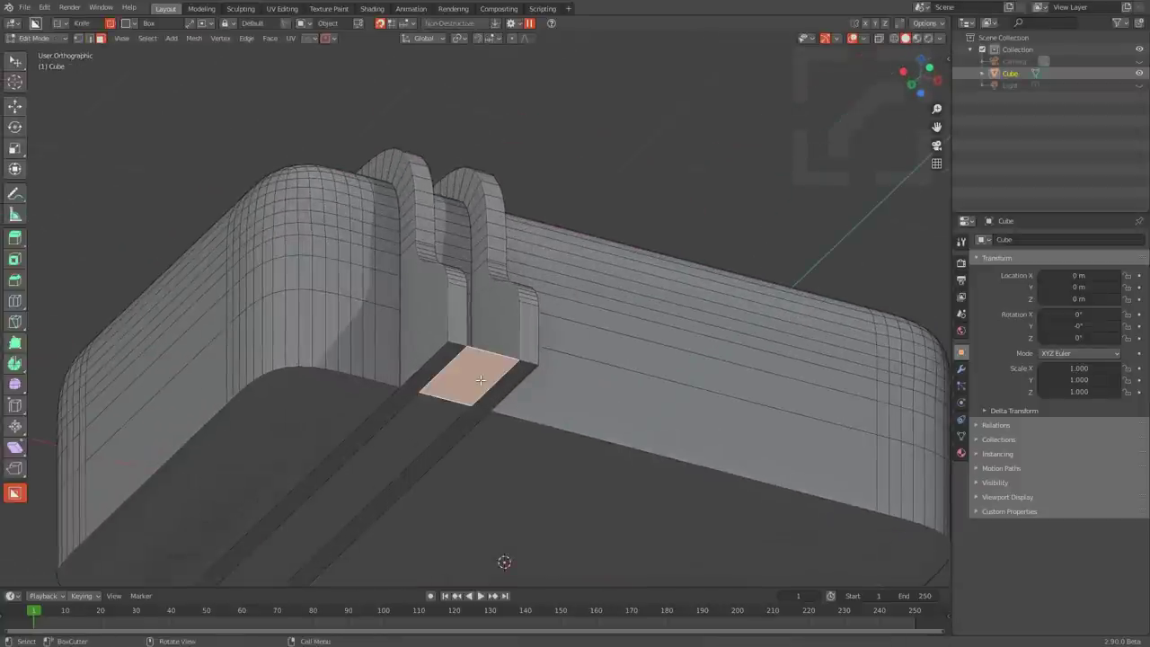
key("x")
left_click(445, 412)
middle_click_drag(445, 411, 557, 247)
Step: Select the underside faces of the block and both ribs and delete them
key("Tab")
key("Tab")
left_click(482, 349)
left_click(460, 331, "shift")
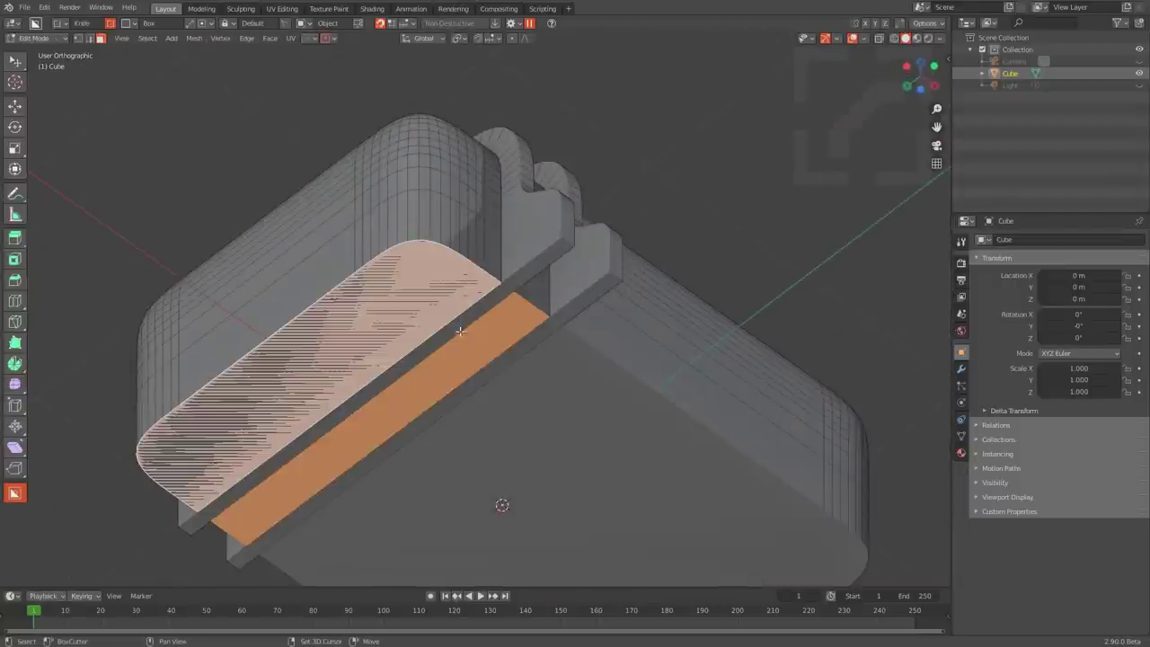
left_click(476, 317, "shift")
left_click(510, 360, "shift")
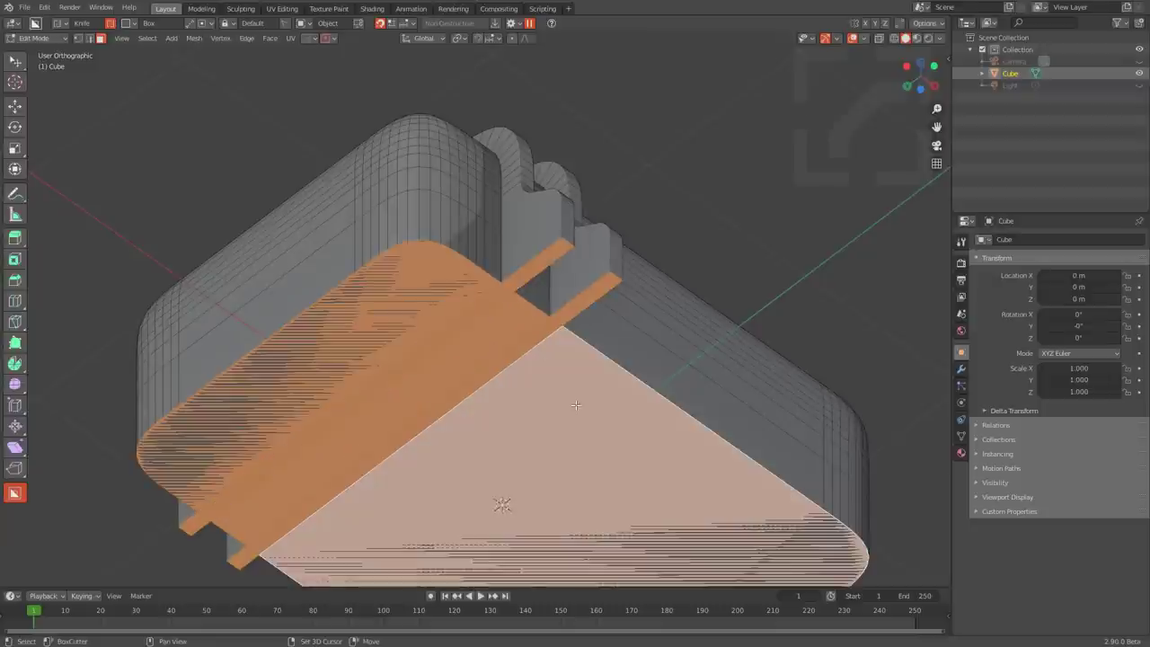
key("x")
left_click(542, 405)
Step: Clear the selection and delete the leftover faces still covering the block's underside
key("a")
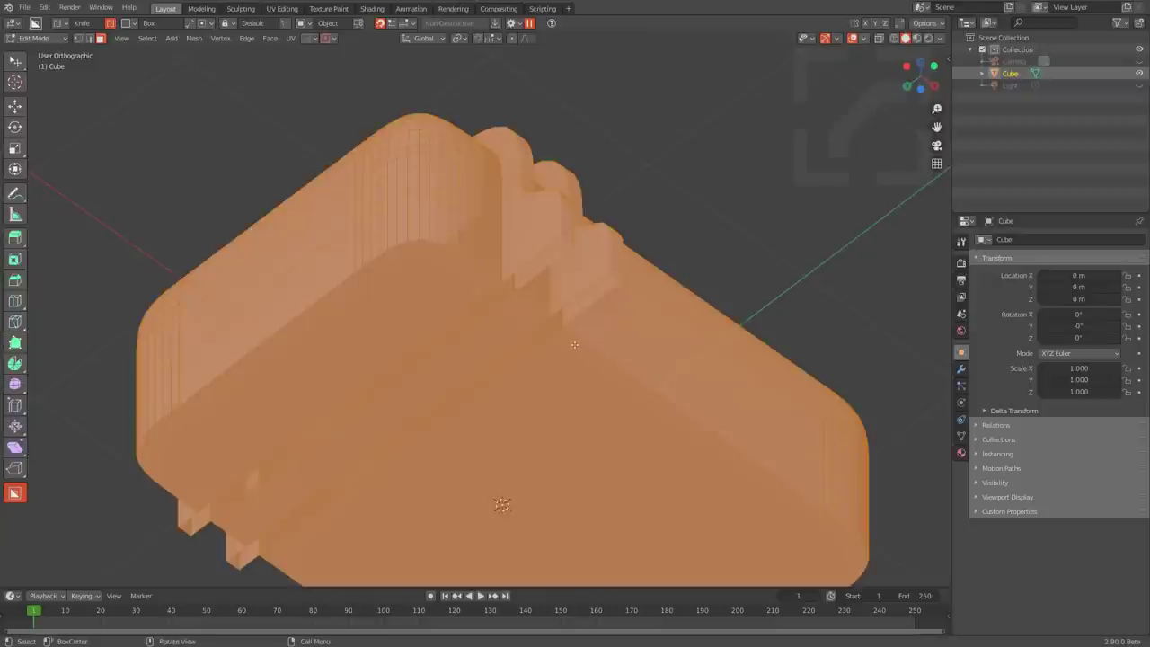
key("alt+z")
key("alt+a")
middle_click_drag(502, 369, 472, 405)
key("alt+z")
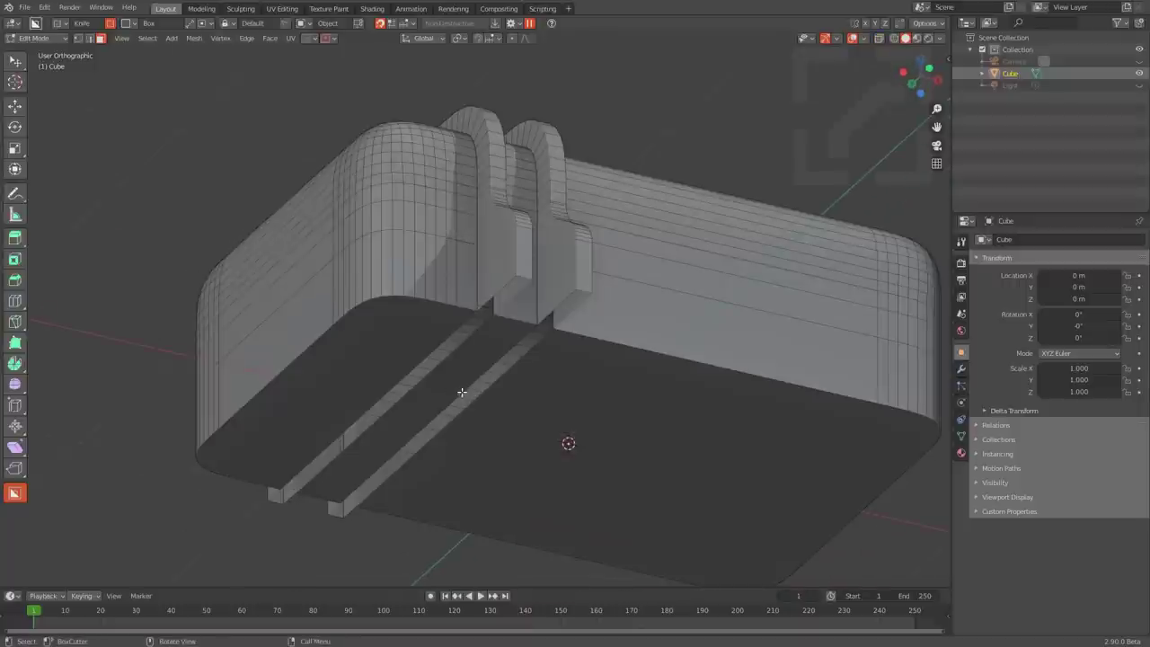
left_click(442, 384)
left_click(410, 360, "shift")
left_click(578, 404, "shift")
key("x")
left_click(580, 405)
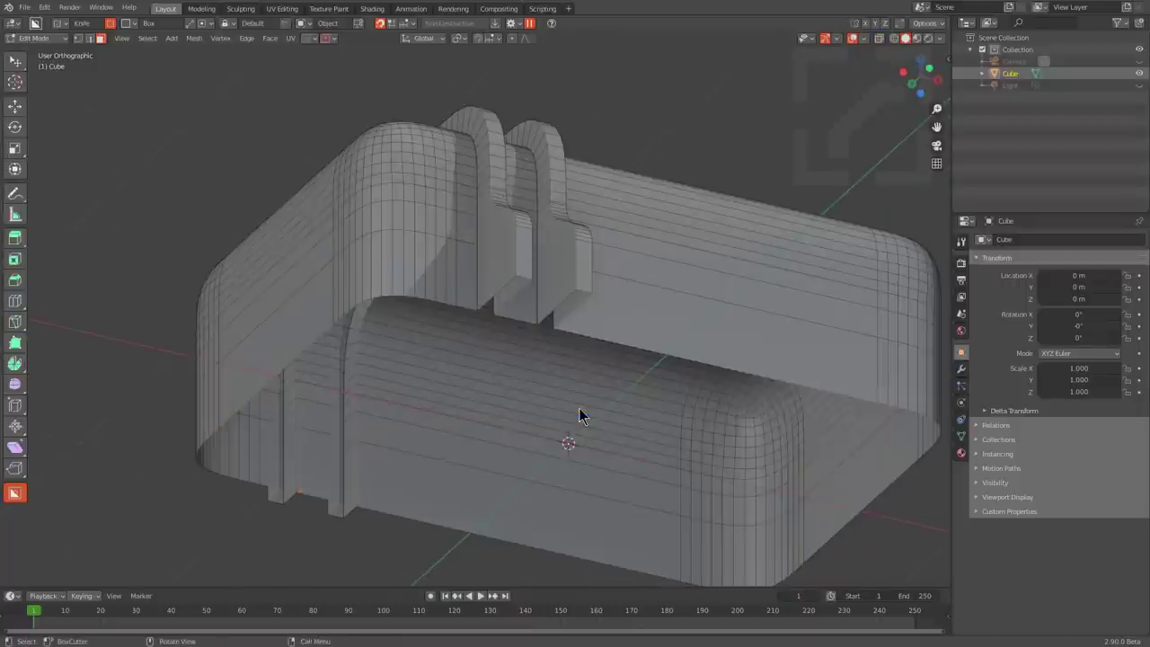
Step: Select the open boundary around the underside and fill it with a single face
key("a")
key("shift+b")
key("f")
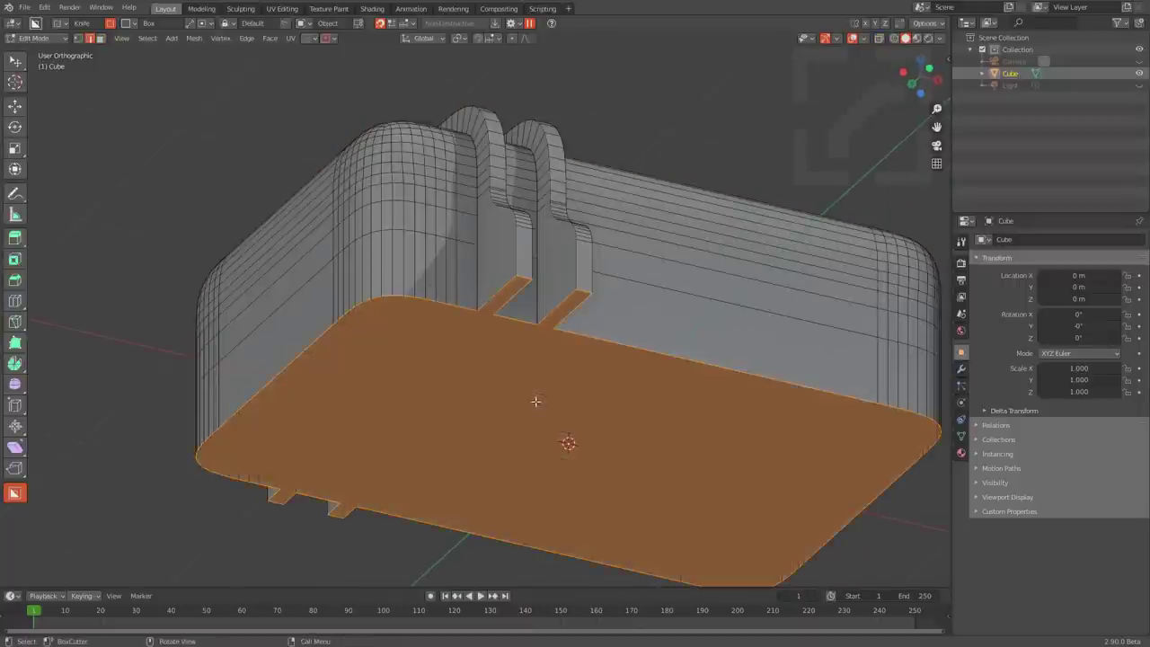
key("alt+a")
Step: Mirror the ribs across the X axis with the mirror gizmo, adding and applying the modifier
middle_click_drag(512, 329, 495, 359)
scroll(495, 306, "down", 2)
key("alt+x")
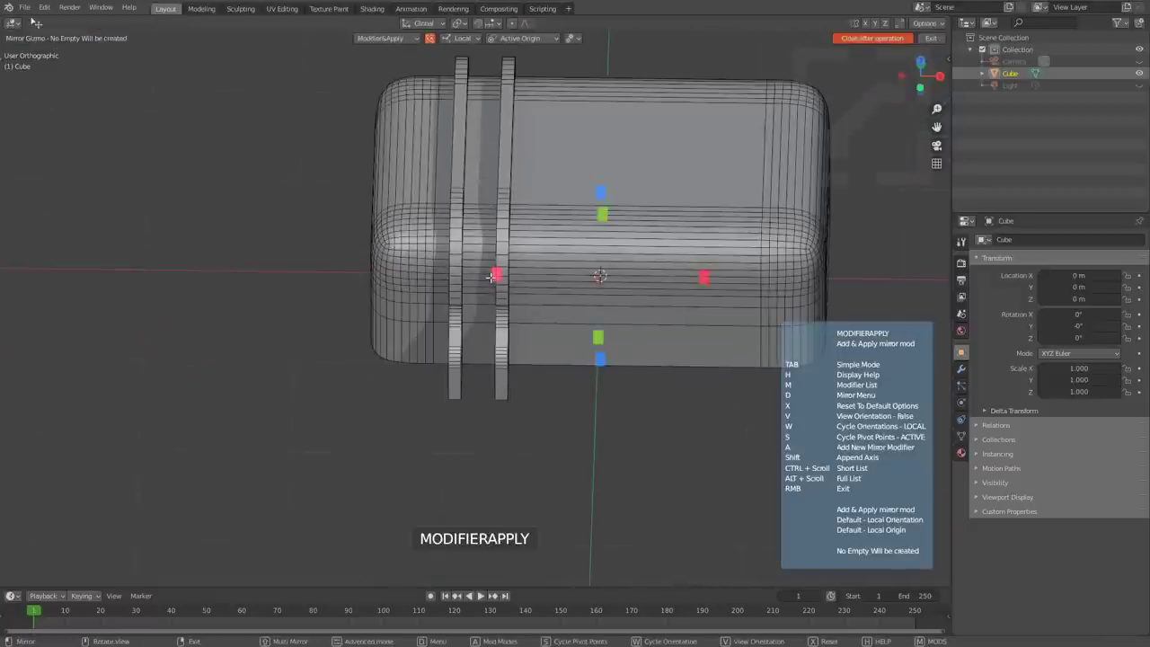
left_click(492, 277)
middle_click_drag(492, 277, 714, 150)
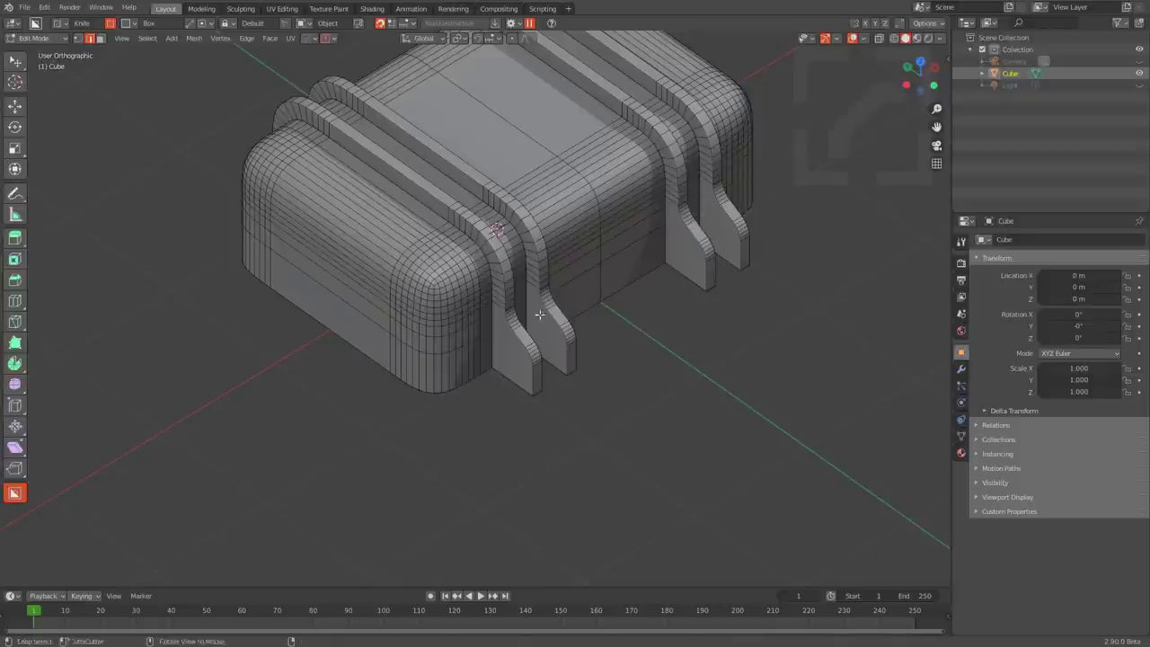
Step: Mirror the mesh across the Y axis so the opposite side gets the same rib feet, and return to object mode
key("alt+x")
left_click(568, 282)
middle_click_drag(569, 282, 511, 362)
key("Tab")
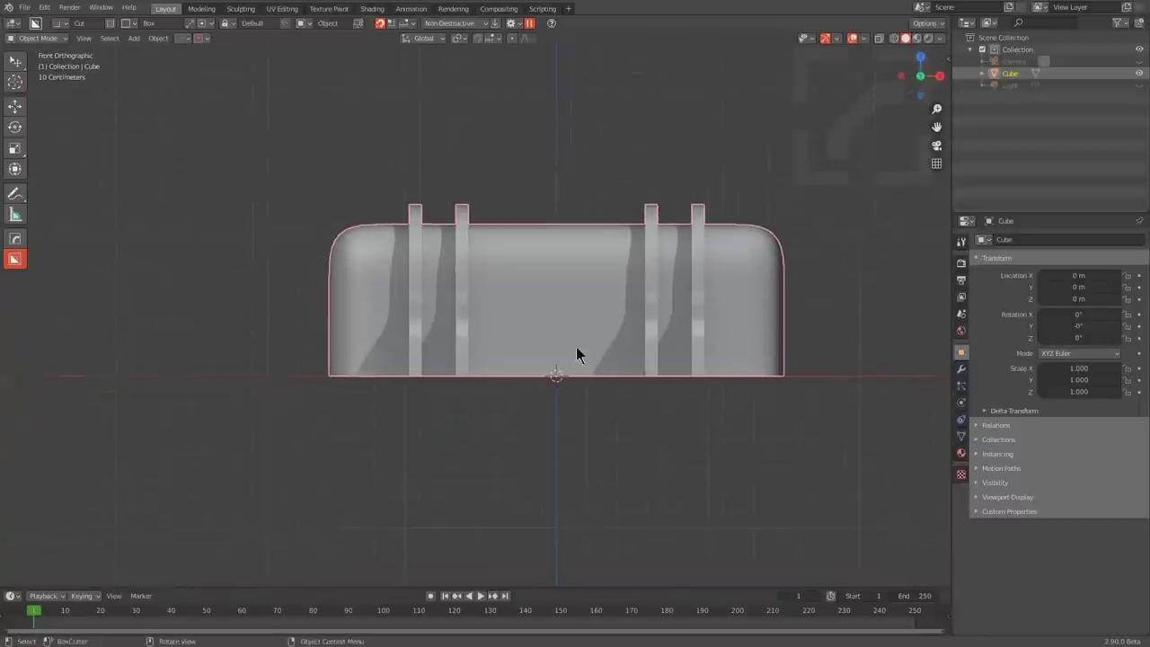
Step: In edit mode, select the bottom row of side faces wrapping around the case's end outside the ribs
middle_click_drag(576, 347, 451, 318)
key("Tab")
scroll(495, 377, "up", 5)
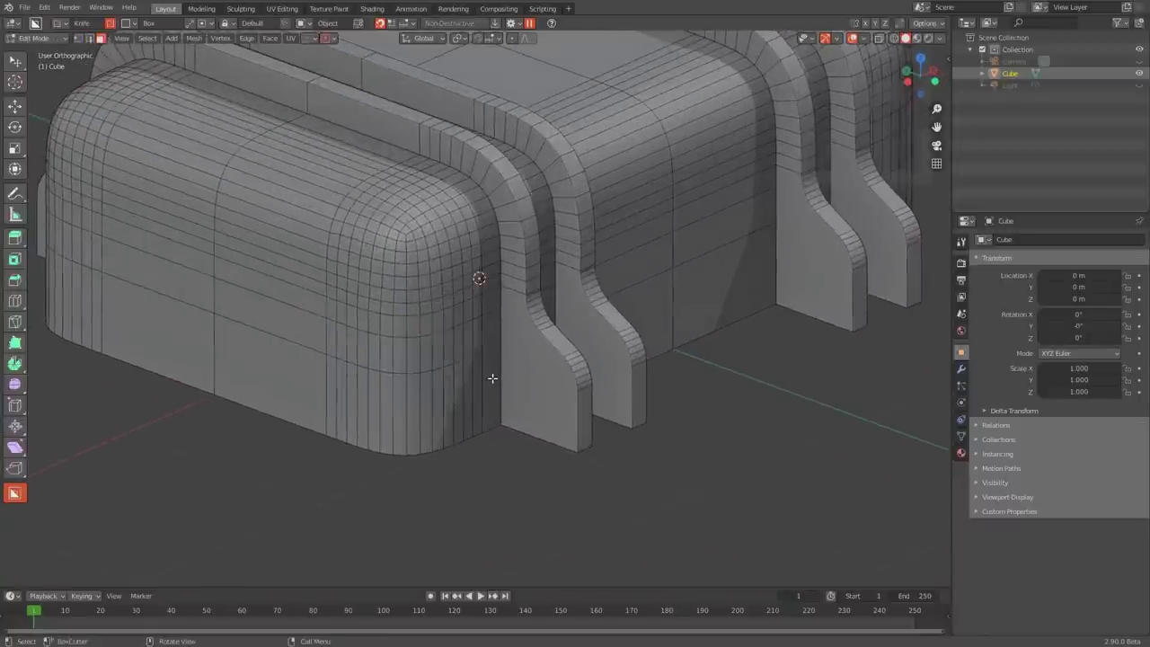
left_click(492, 378)
middle_click_drag(277, 369, 539, 349, "shift")
scroll(539, 350, "up", 1)
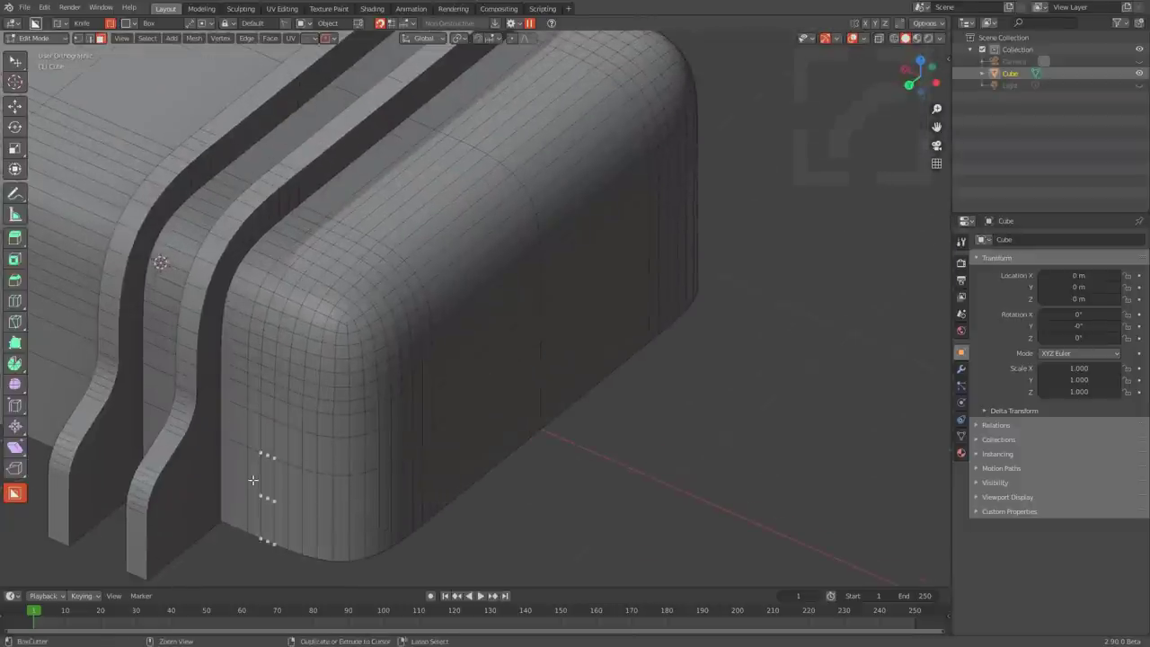
middle_click_drag(282, 477, 513, 321)
key("w")
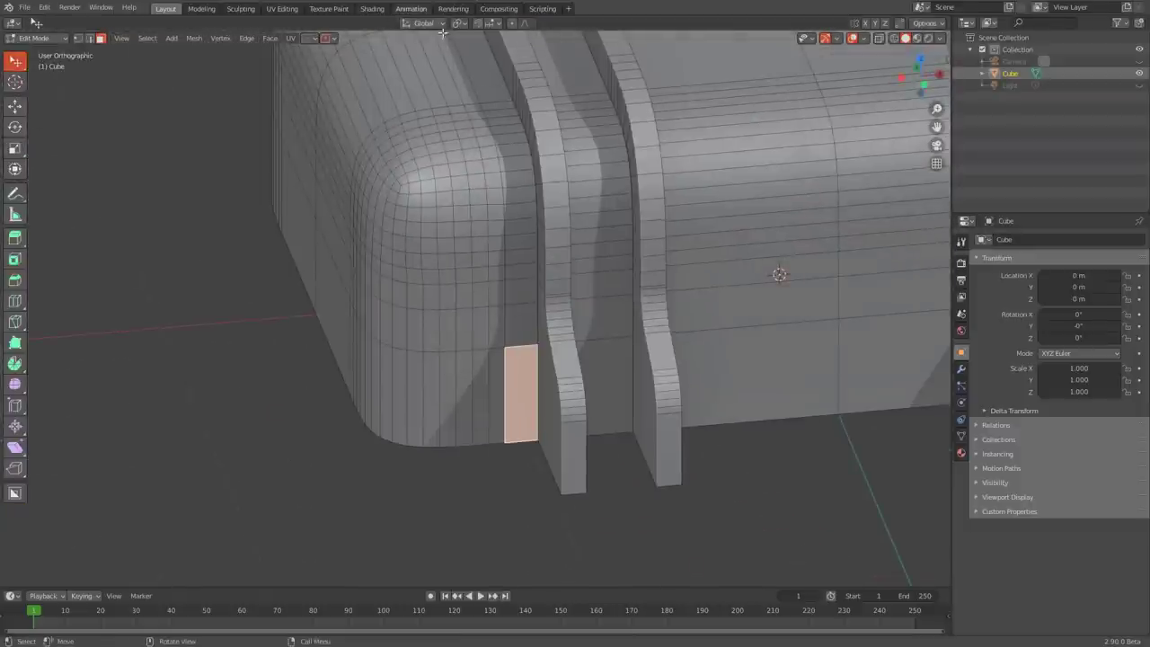
middle_click_drag(351, 353, 444, 342)
left_click(426, 328, "ctrl")
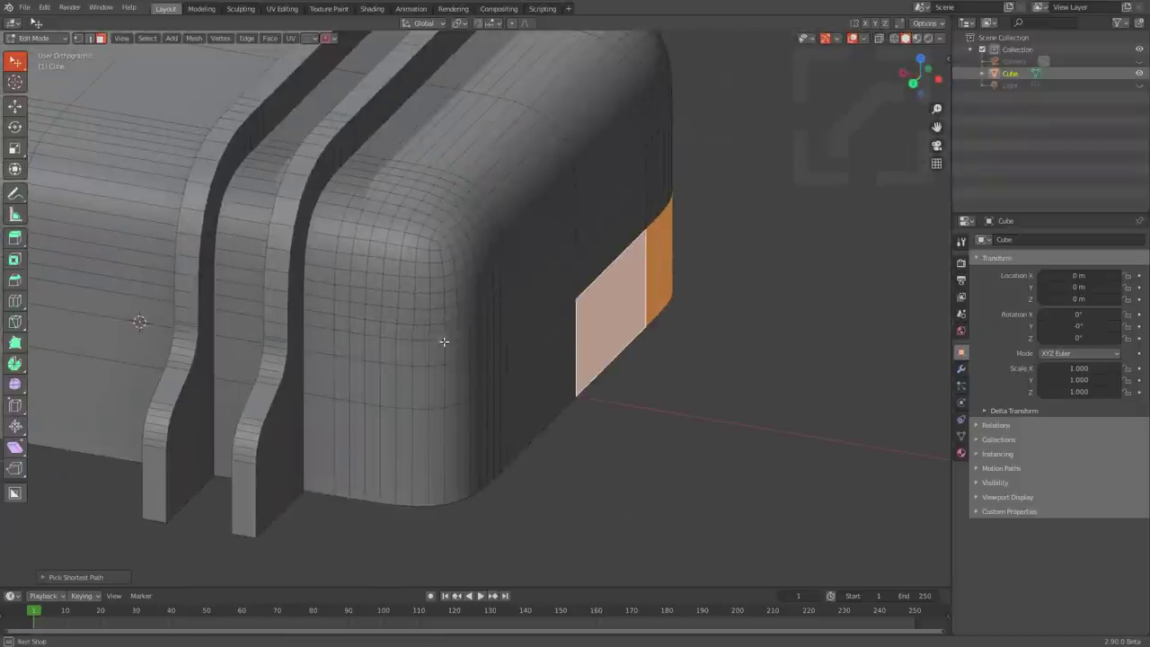
left_click(306, 449, "ctrl")
Step: Add the bottom faces between the two inner ribs on the long sides to the selection
middle_click_drag(306, 449, 135, 400)
left_click(507, 370, "shift")
left_click(571, 372, "shift")
scroll(571, 373, "down", 3)
left_click(230, 417, "shift")
left_click(195, 404, "shift")
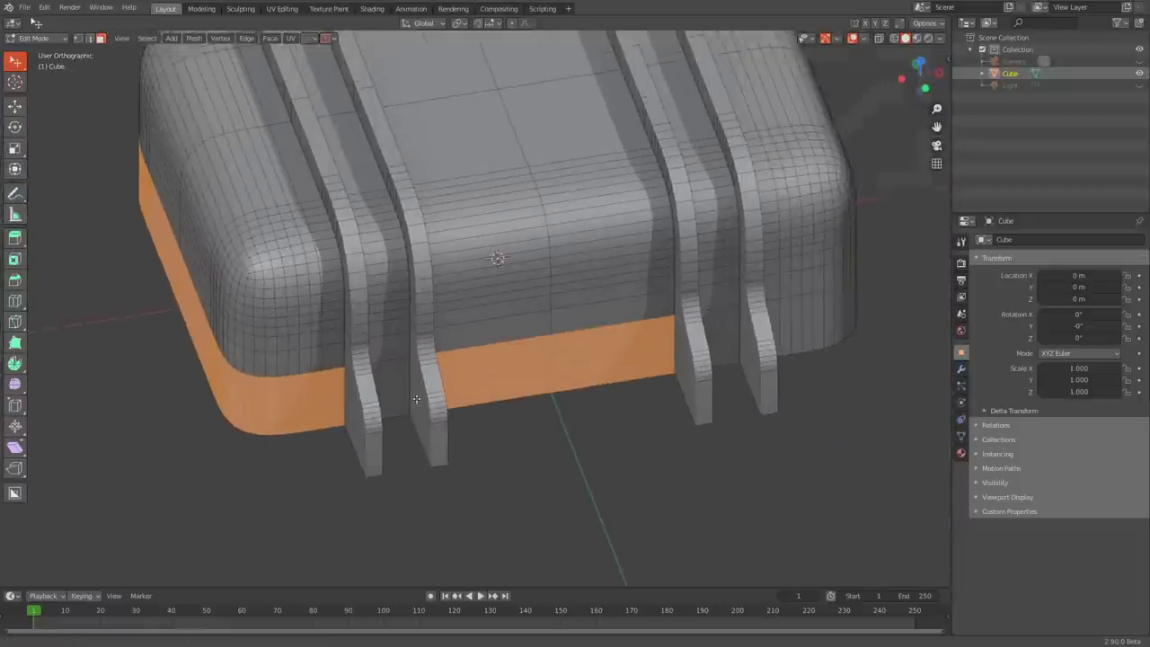
Step: Extract the selected faces as a separate plate, solidified to a thickness of about 0.14 with offset -1
scroll(431, 396, "up", 2)
key("q")
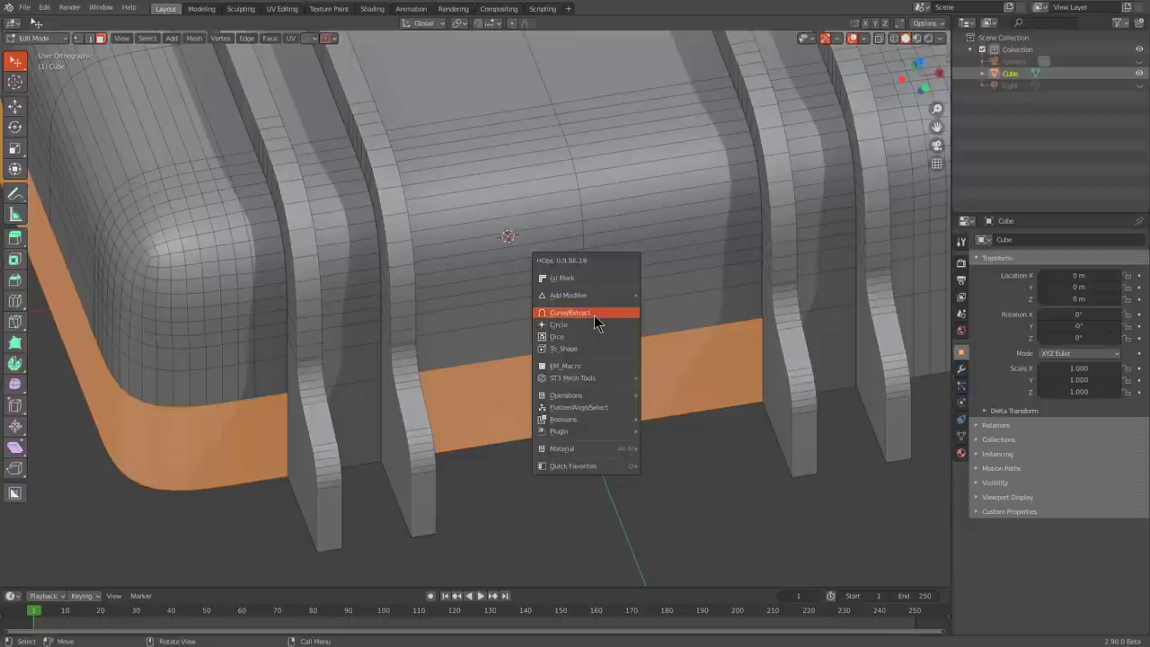
left_click(594, 317, "shift")
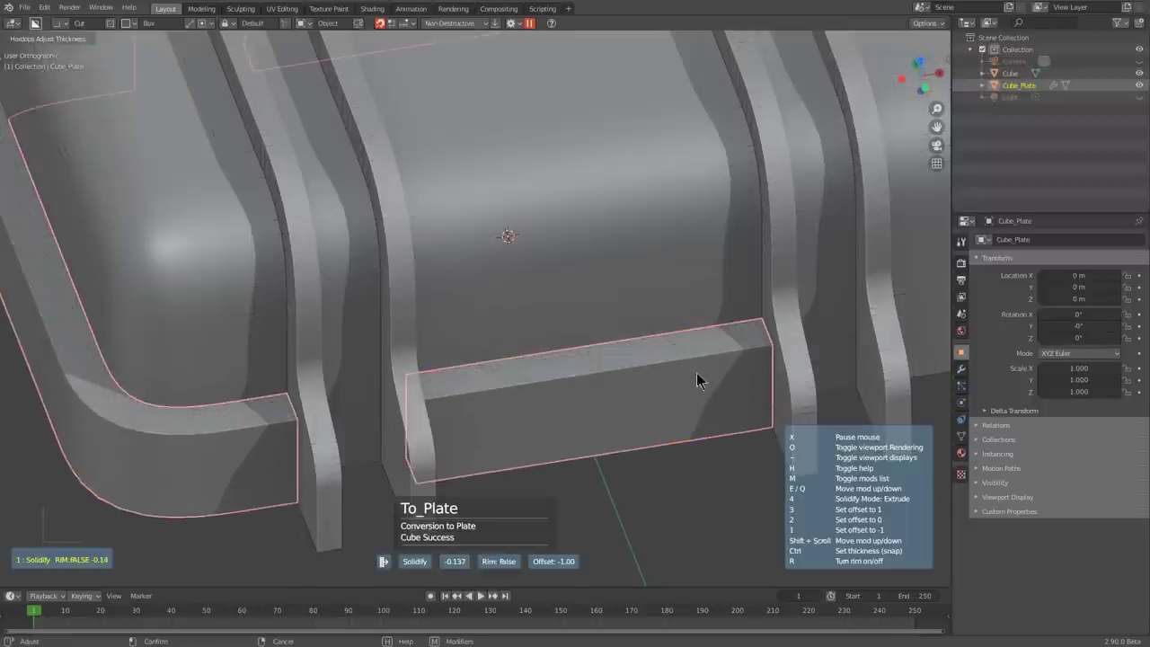
left_click(689, 385)
scroll(447, 368, "down", 4)
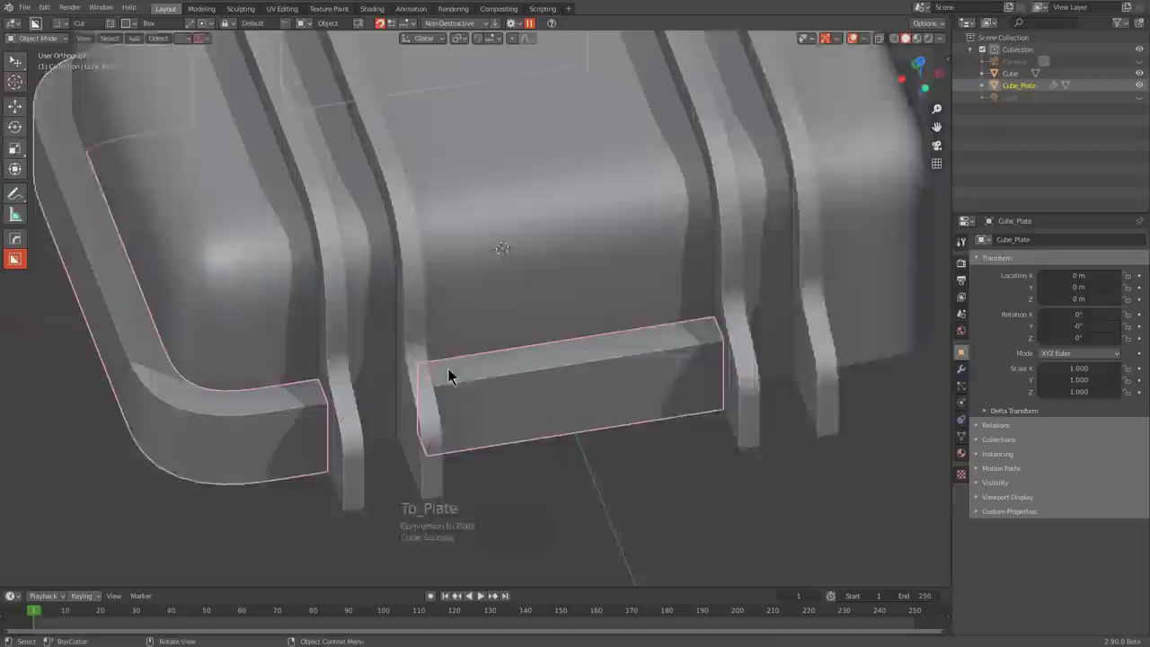
Step: Bake the plate's thickness into its geometry with Visual Geometry to Mesh
middle_click_drag(448, 369, 513, 367)
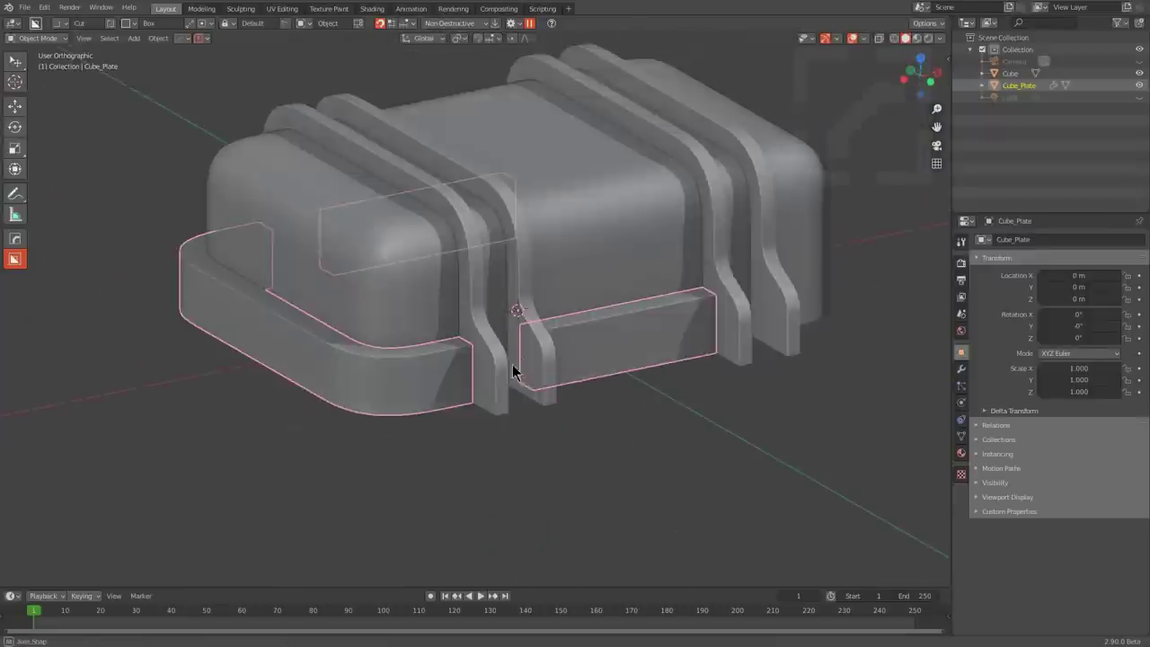
scroll(591, 364, "up", 5)
key("ctrl+a")
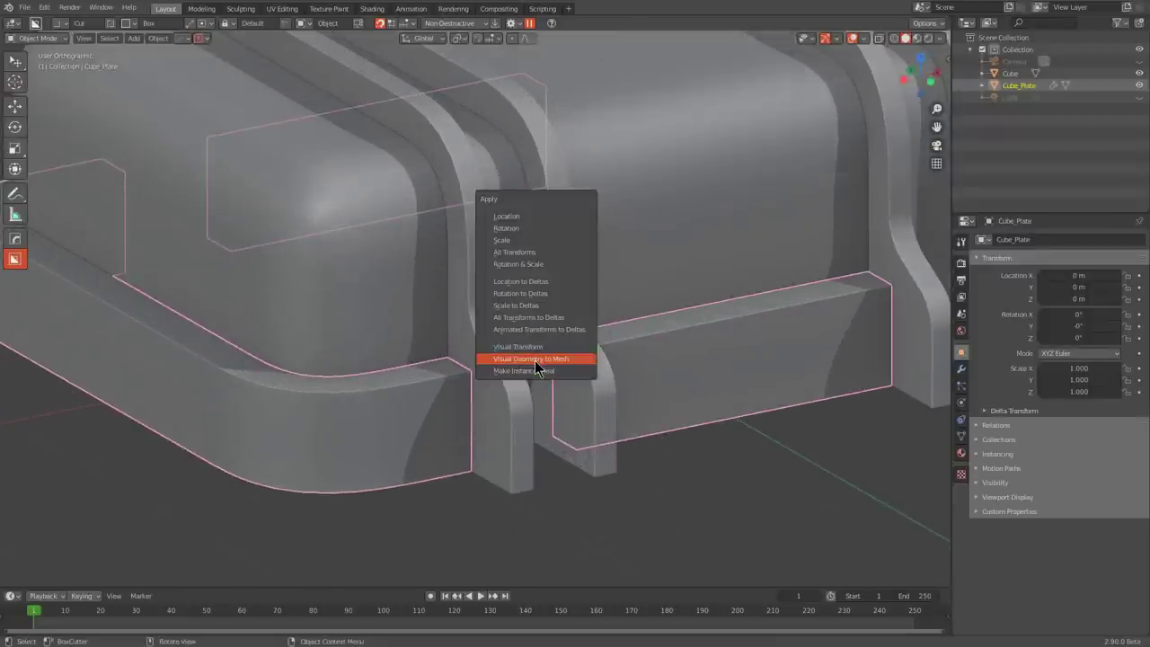
left_click(534, 360)
scroll(542, 373, "down", 3)
Step: Select the plate's upper outer edges and add a vertex-group bevel with 11 segments, width about 0.123 and profile 0.5
key("Tab")
middle_click_drag(480, 394, 500, 400)
key("2")
left_click(280, 356, "alt")
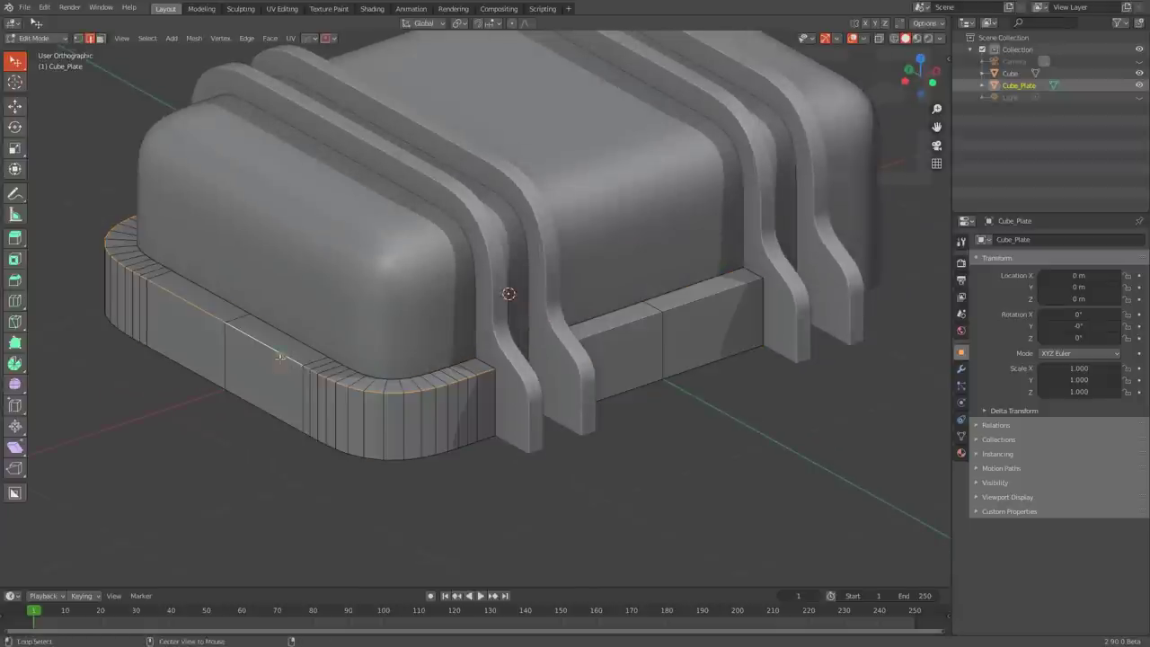
middle_click_drag(637, 329, 735, 311)
key("q")
left_click(728, 278)
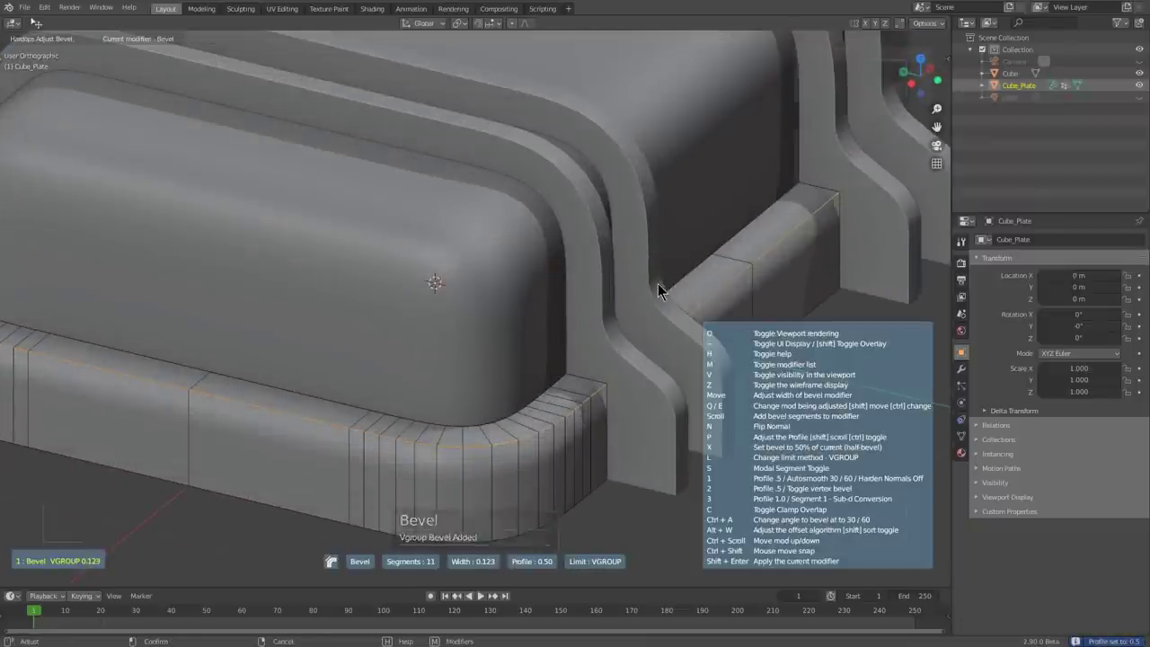
left_click(651, 296)
Step: Return to object mode and mirror the plate across the X axis with the mirror gizmo
middle_click_drag(647, 303, 581, 342)
left_click(589, 326)
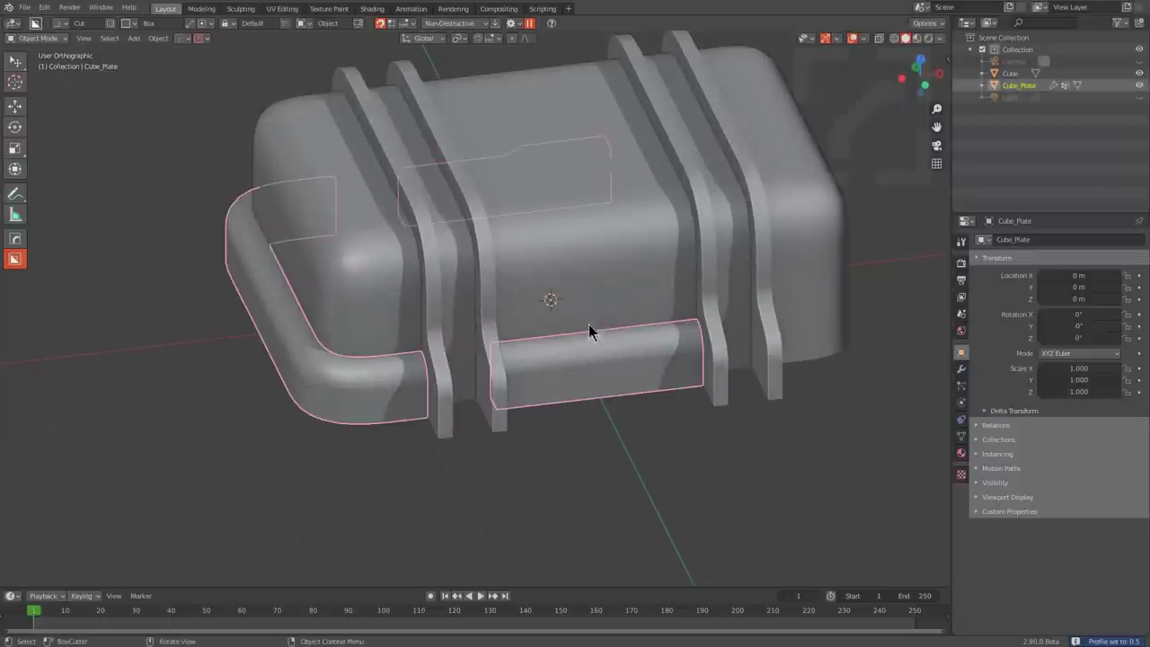
key("alt+x")
middle_click_drag(447, 314, 565, 331)
scroll(563, 332, "down", 1, "ctrl")
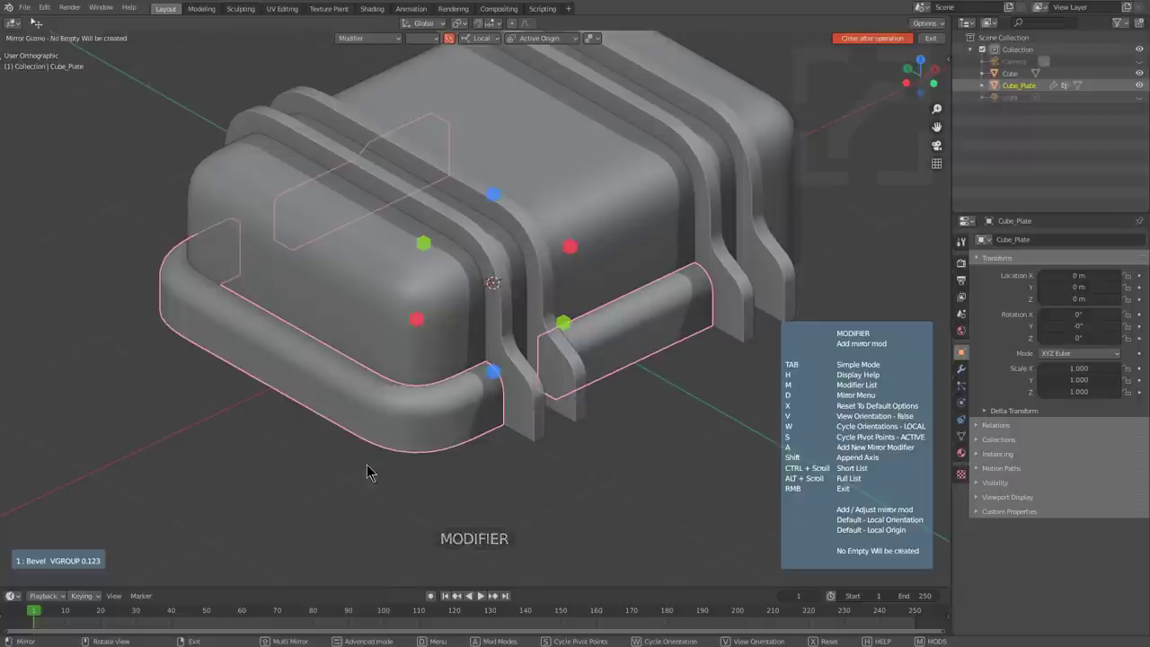
left_click(415, 319)
Step: Select the case half together with its trim plate and duplicate both in place
middle_click_drag(418, 328, 496, 313)
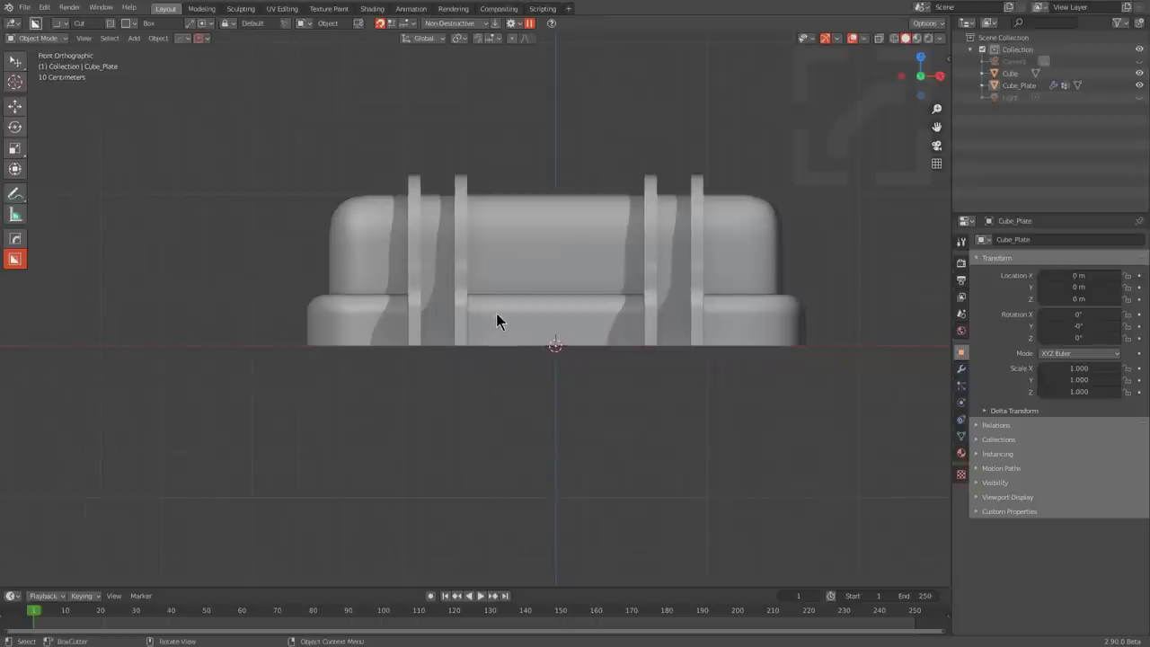
left_click(496, 314)
left_click(537, 251, "shift")
key("shift+d")
right_click(618, 268)
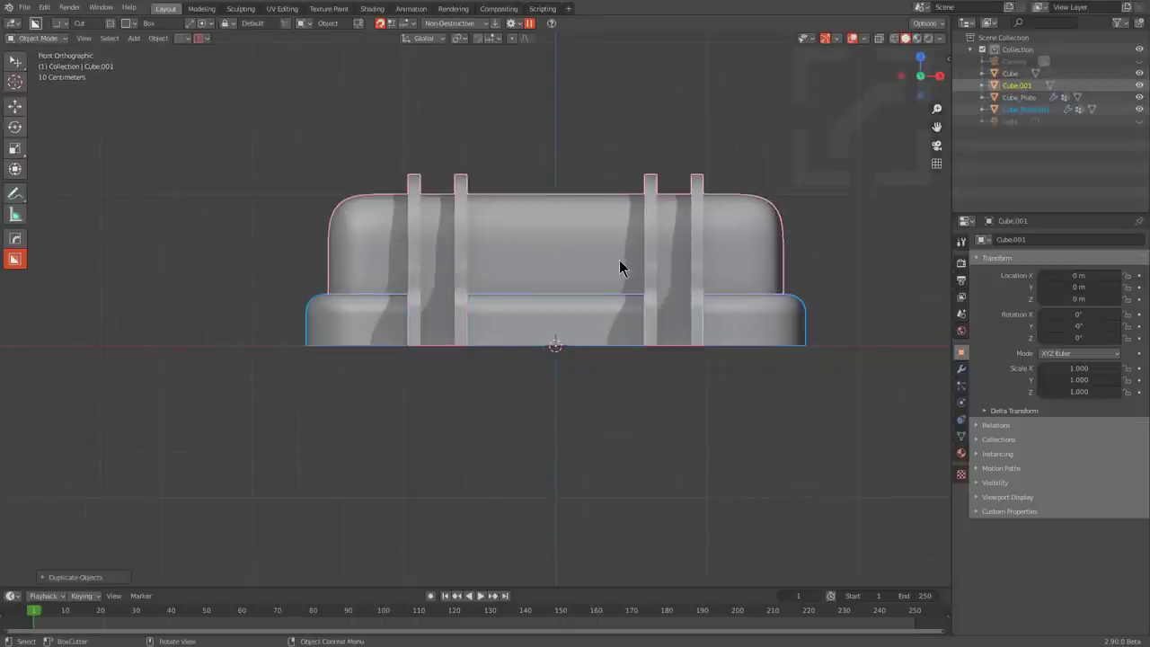
type("r60")
key("Return")
key("ctrl+z")
Step: Rotate the duplicated half and trim 180° about the Y axis to form the lower half, and deselect
type("ry180")
key("Return")
key("alt+a")
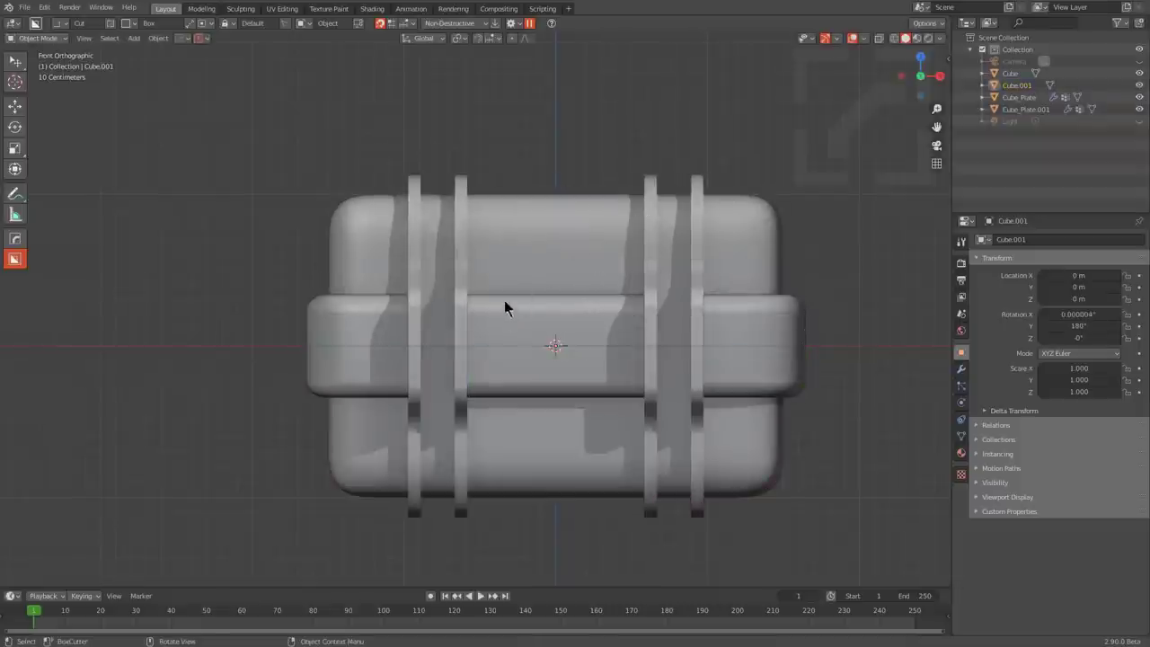
Step: Select the upper and lower trims and box-cut their centre section between the inner ribs, about 0.834 by 0.552
middle_click_drag(504, 300, 613, 410)
scroll(463, 339, "up", 4)
left_click(598, 328)
left_click(604, 341, "shift")
middle_click_drag(663, 357, 555, 354, "shift")
scroll(550, 351, "up", 2)
key("d")
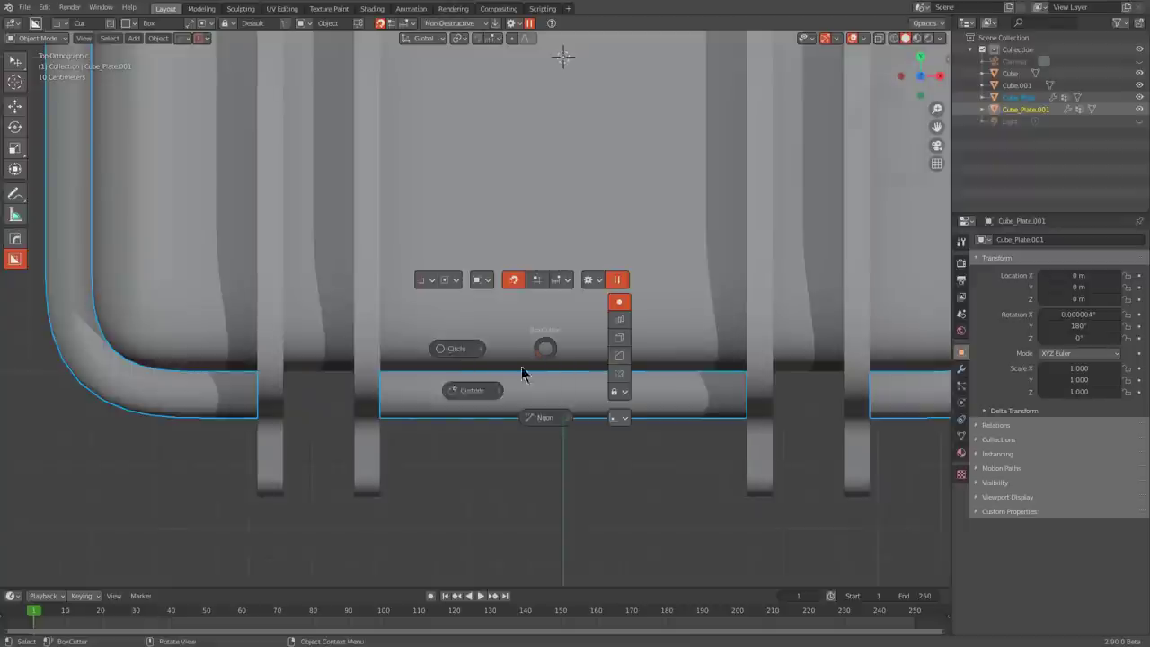
mouse_move(433, 505)
left_mouse_down()
mouse_move(549, 405)
mouse_move(662, 342)
mouse_move(696, 339)
left_mouse_up()
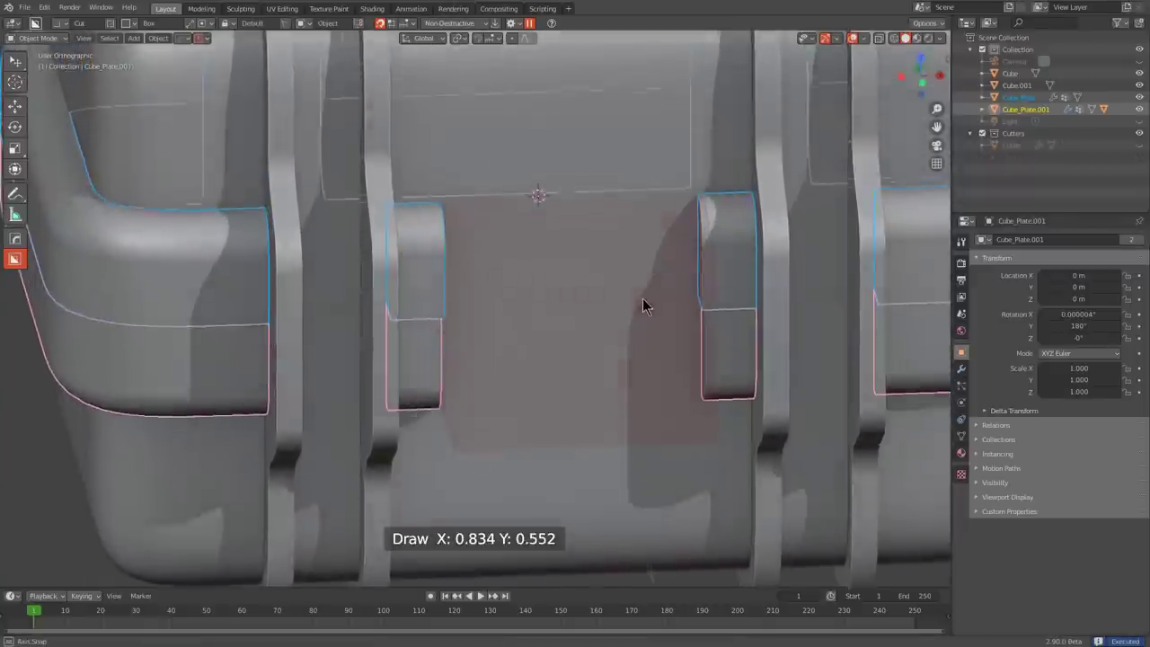
scroll(571, 347, "down", 1)
Step: Examine from the front how the edges of the centre cut line up on the upper and lower trims
middle_click_drag(642, 299, 538, 326)
key("alt+a")
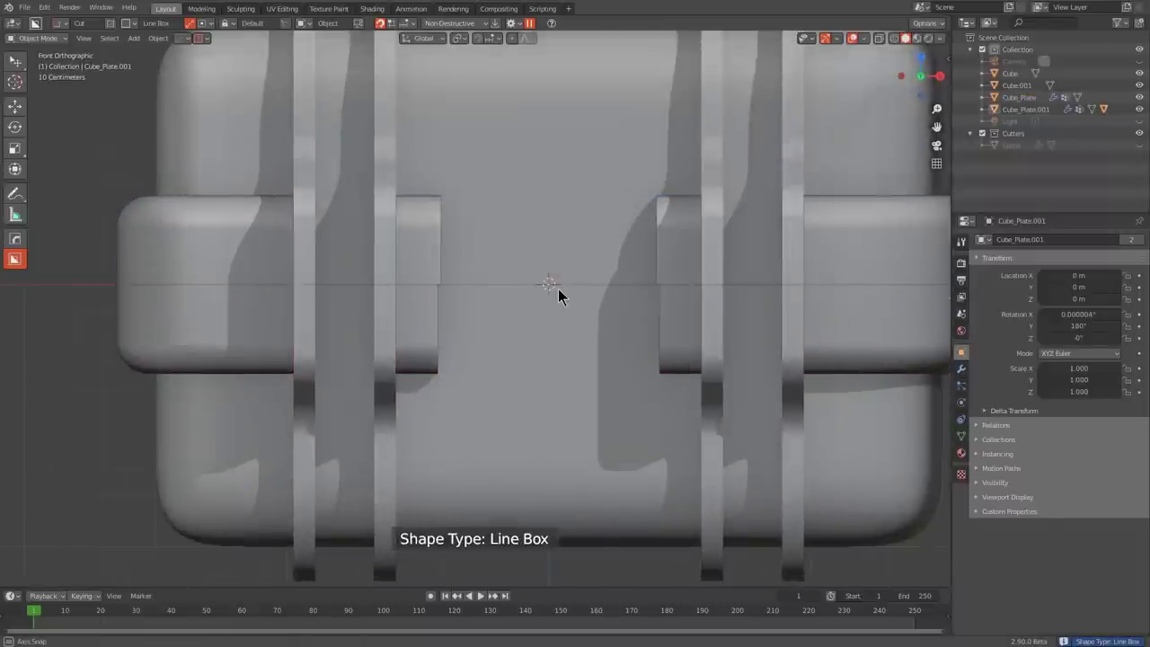
middle_click_drag(558, 288, 528, 288)
scroll(479, 297, "up", 2)
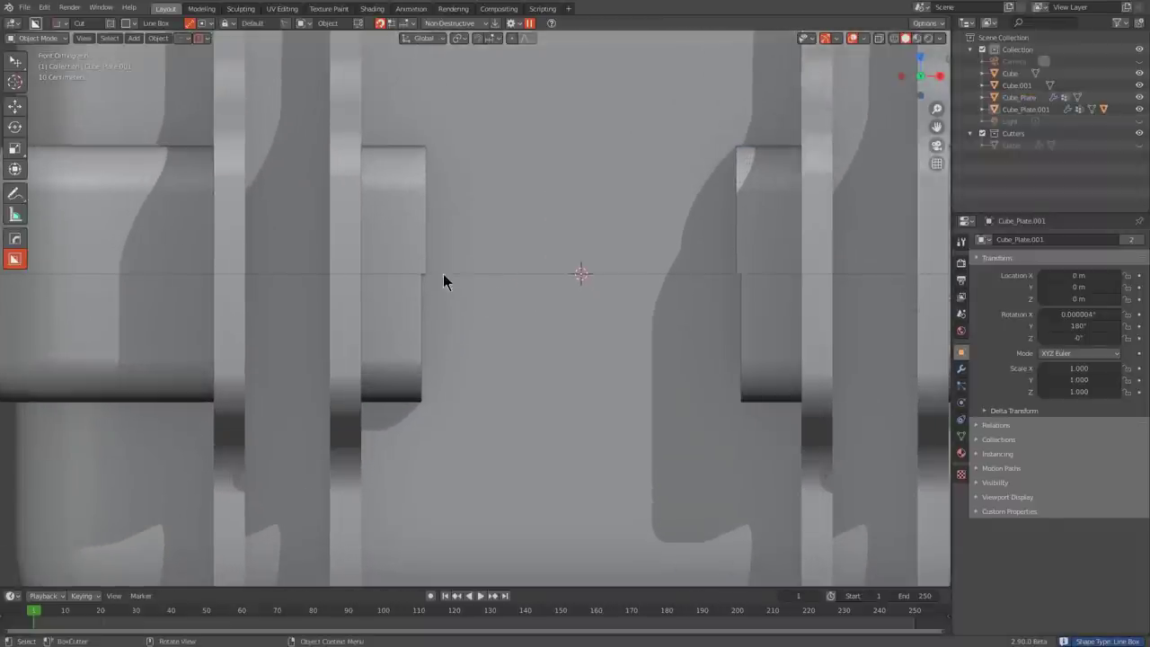
left_click(425, 301)
scroll(632, 270, "down", 2)
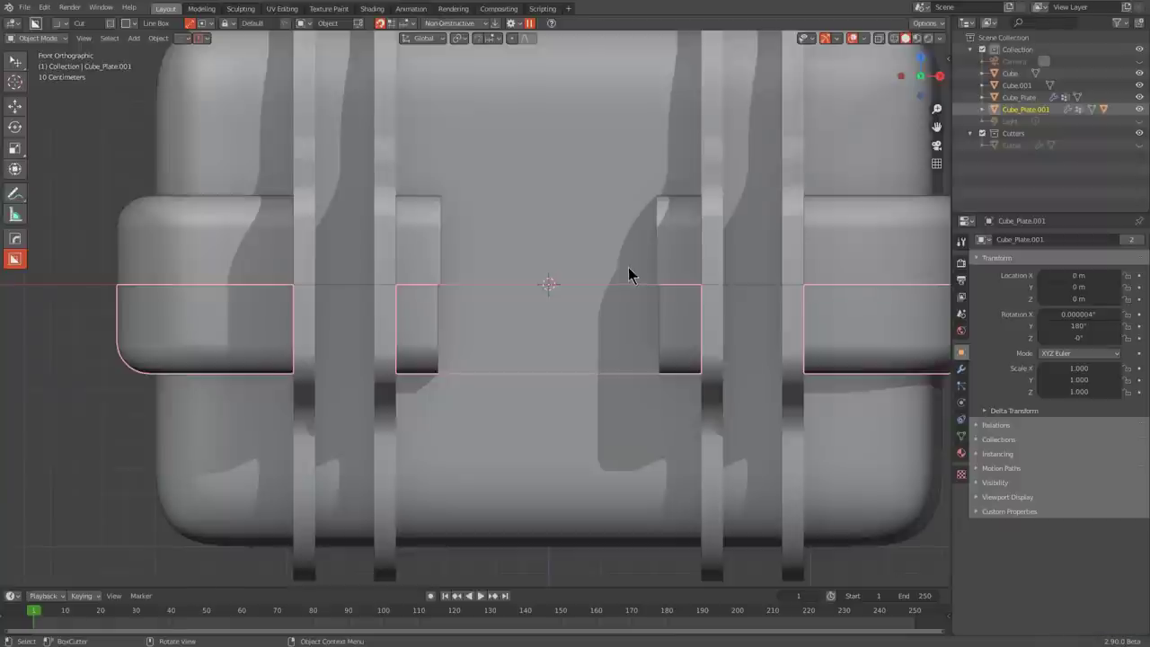
scroll(490, 256, "up", 2)
scroll(539, 296, "down", 5)
scroll(445, 279, "up", 6)
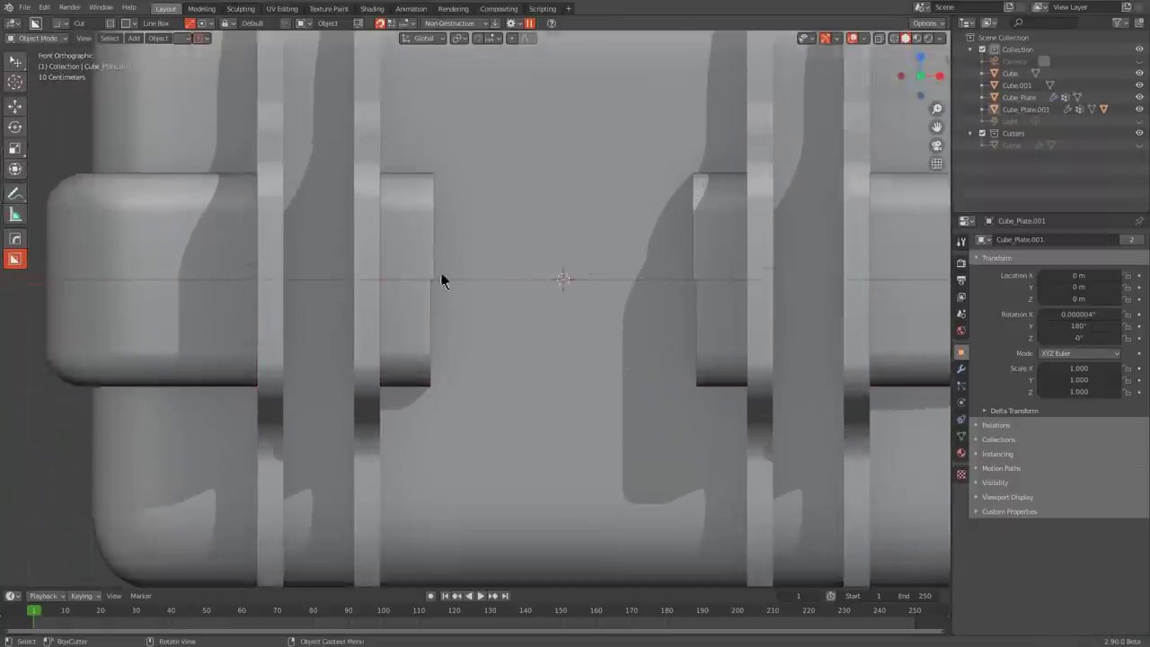
Step: Reveal the upper trim's cutter with Bool Scroll and nudge it to X -0.00319 m, Z 0.34342 m
left_click(473, 260)
key("q")
left_click(558, 277)
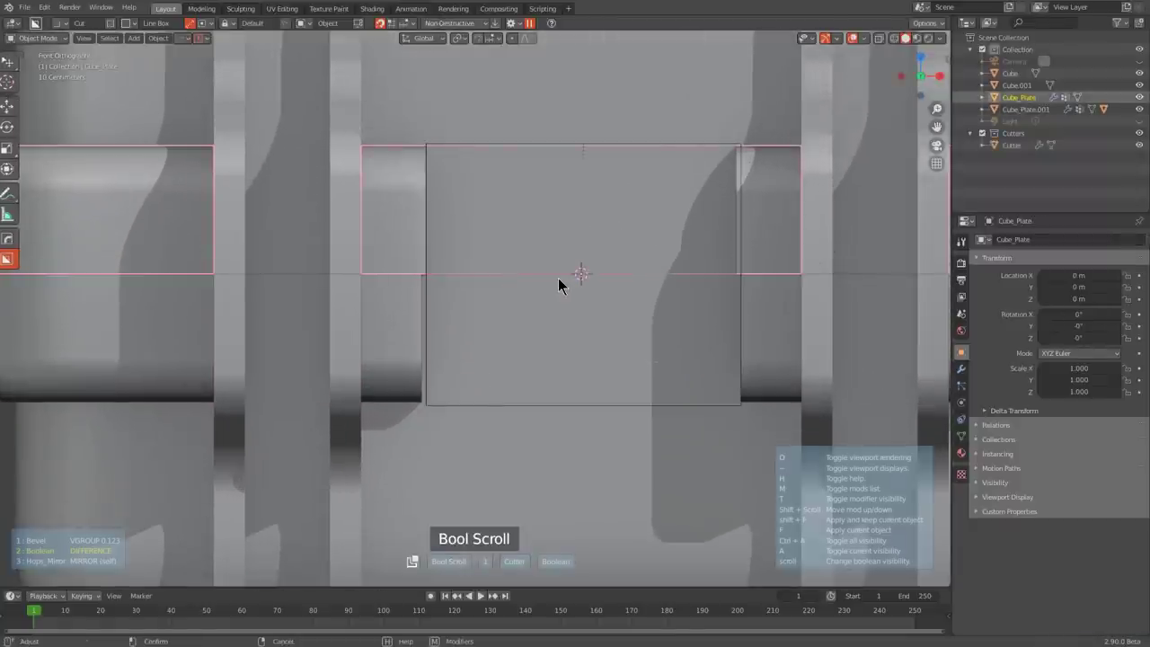
left_click(558, 278)
key("g")
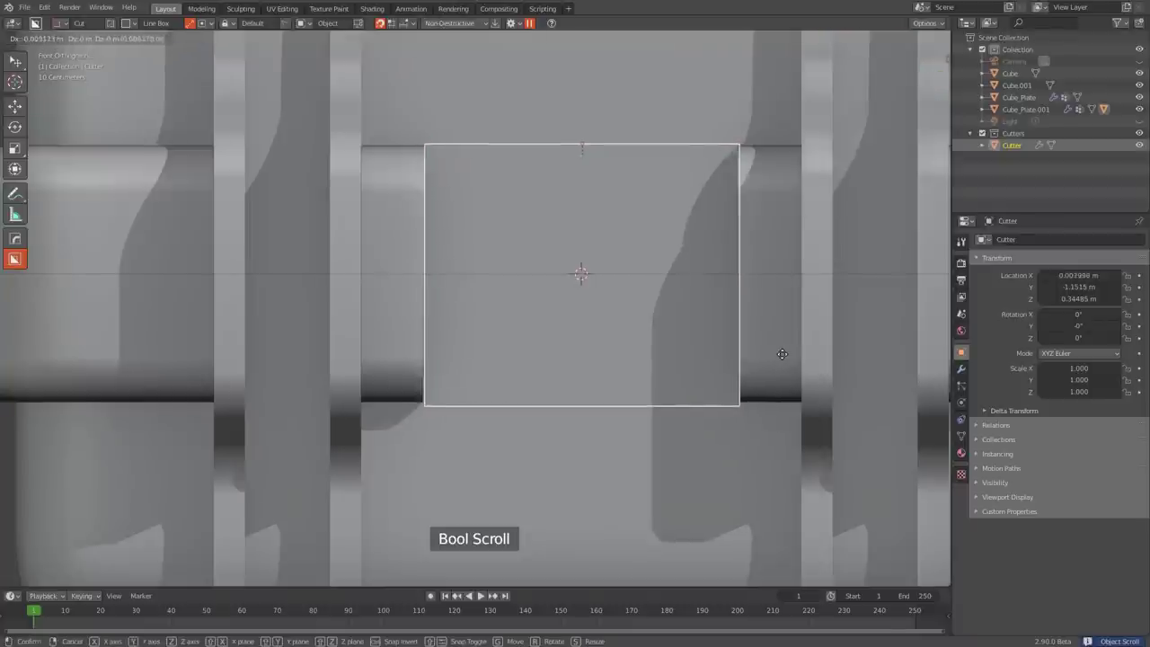
left_click(772, 354)
key("g")
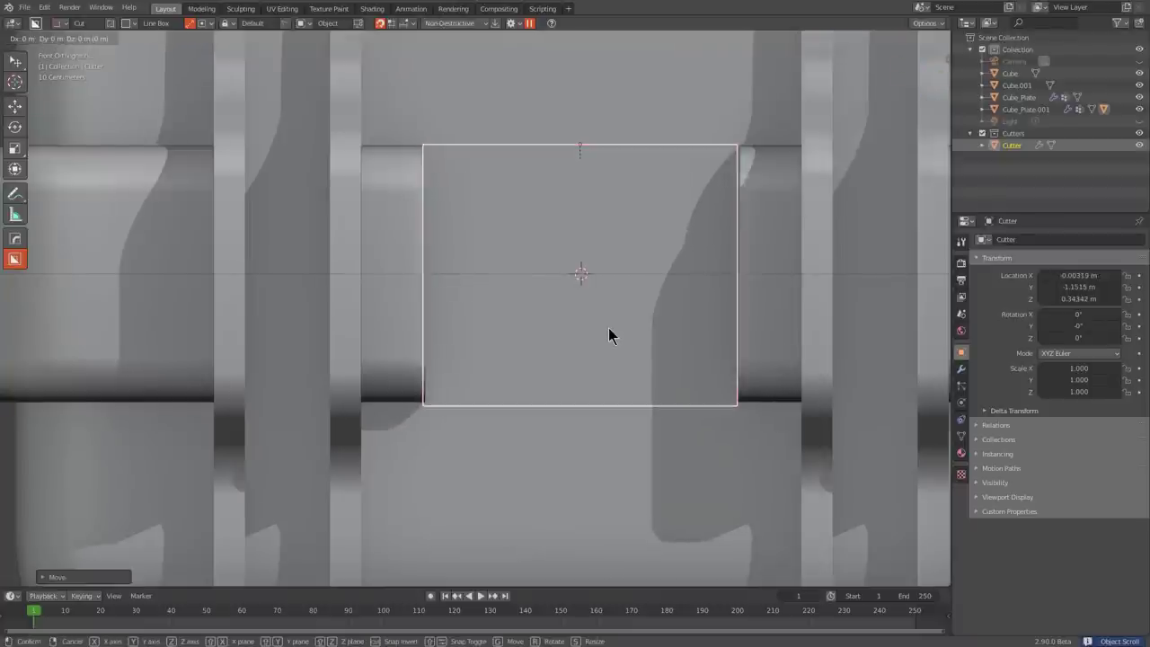
left_click(629, 313)
Step: Select the lower trim and apply its mirror modifier
scroll(639, 311, "down", 3)
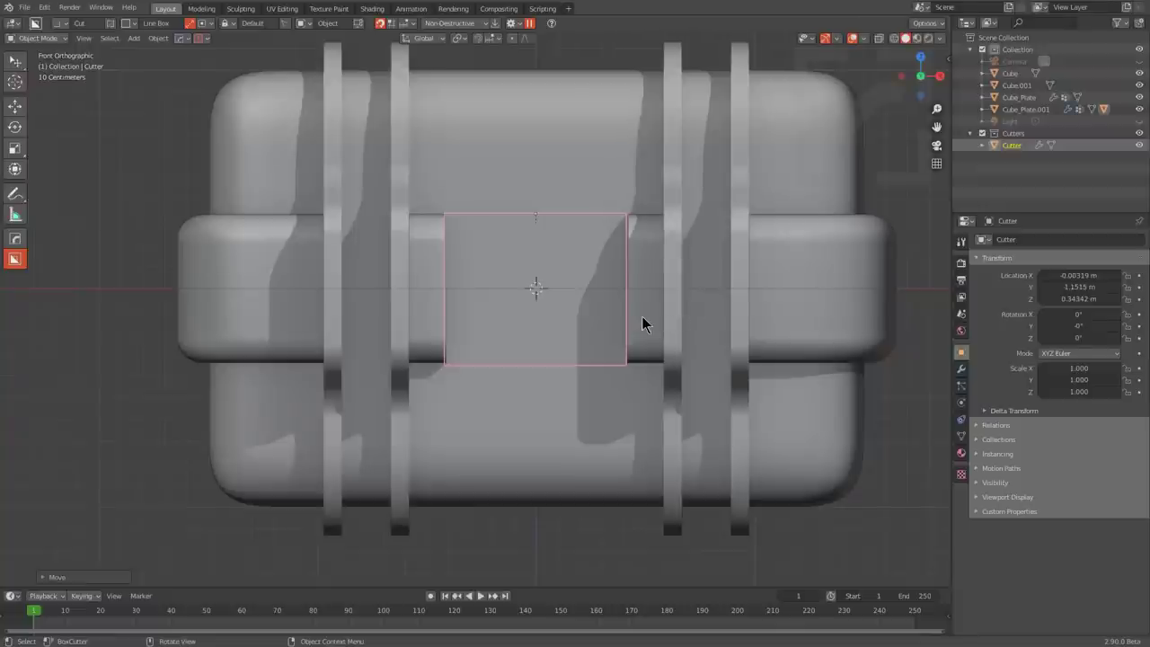
left_click(641, 316)
middle_click_drag(645, 318, 668, 329)
key("ctrl+grave")
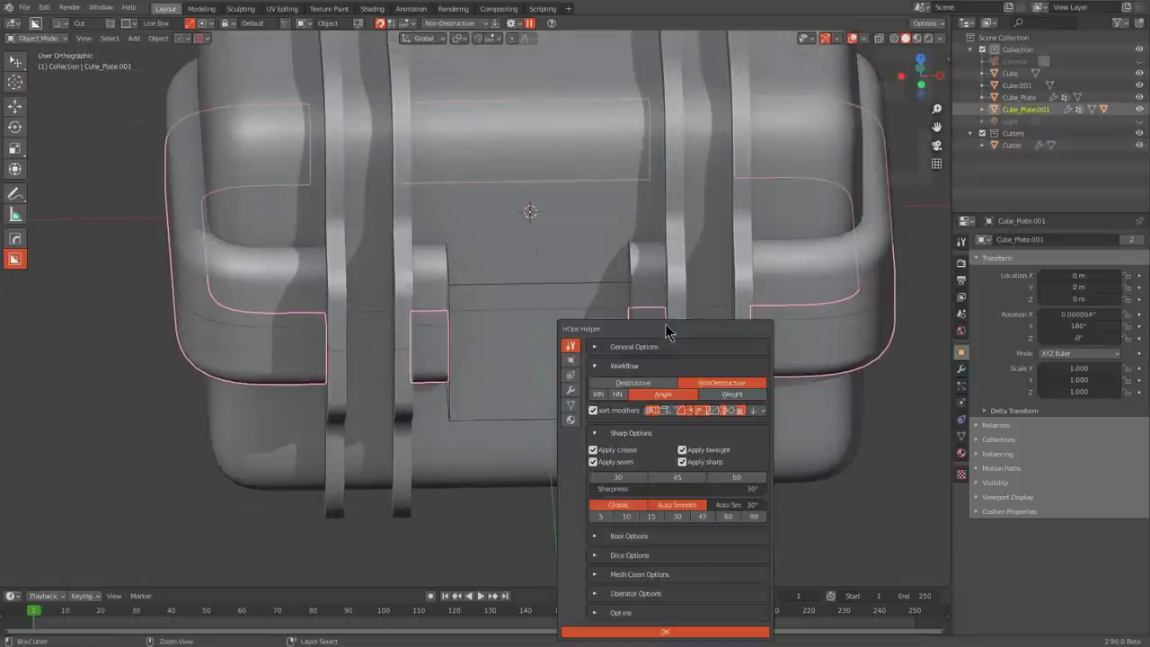
left_click(571, 393)
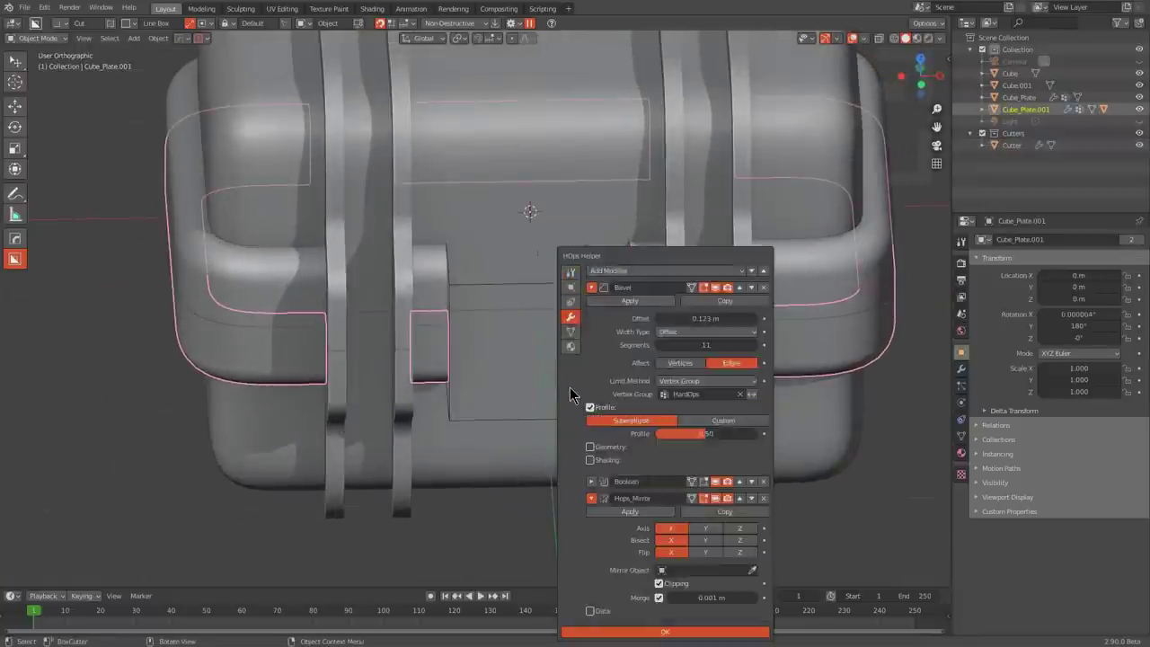
left_click(628, 512)
Step: Mirror the lower trim across the X axis again with the mirror gizmo and deselect
key("KP_1")
scroll(548, 369, "up", 4)
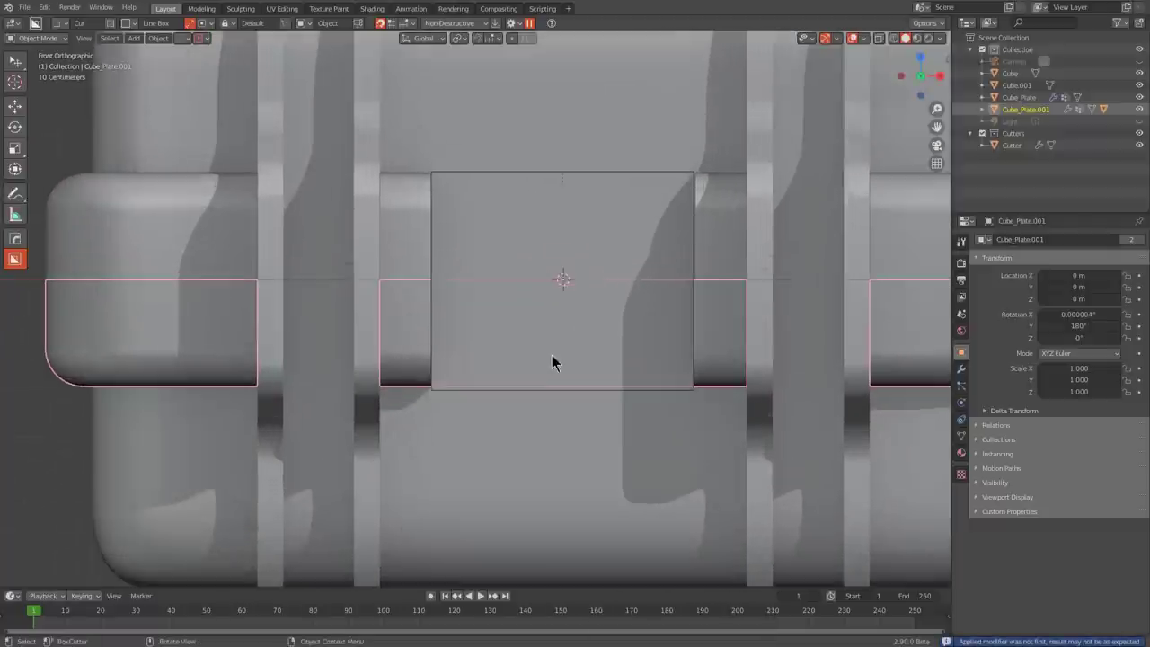
key("alt+x")
left_click(459, 283)
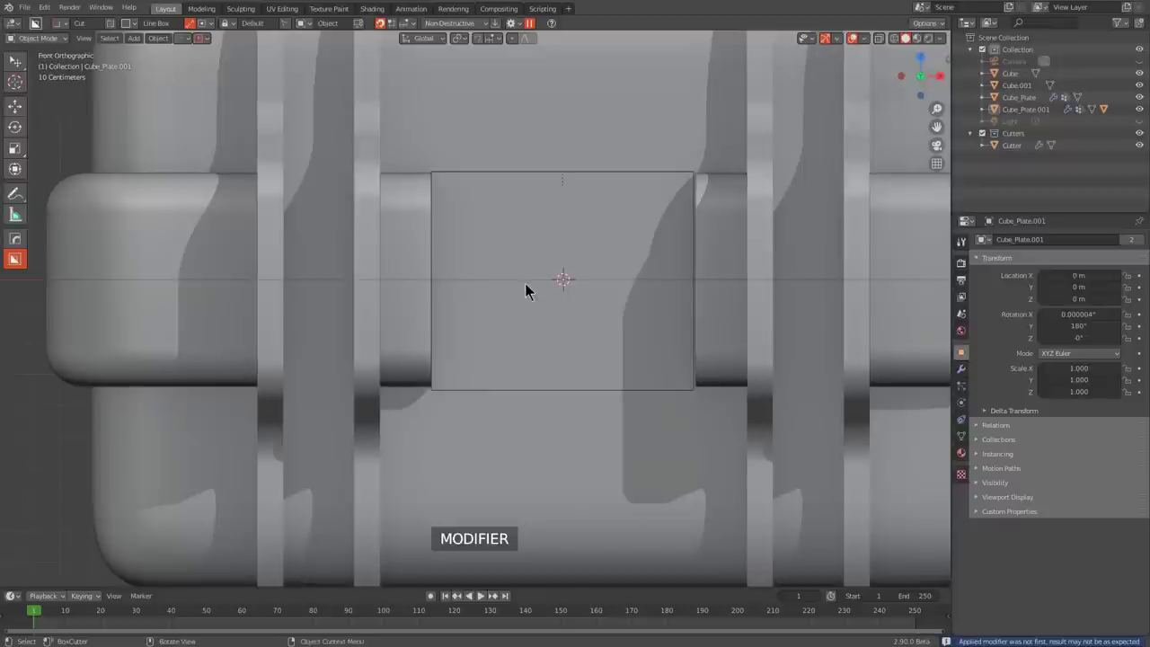
key("alt+a")
Step: Select the upper trim and bring its boolean cutter back into view with Bool Scroll
scroll(814, 267, "down", 3)
middle_click_drag(662, 282, 461, 288)
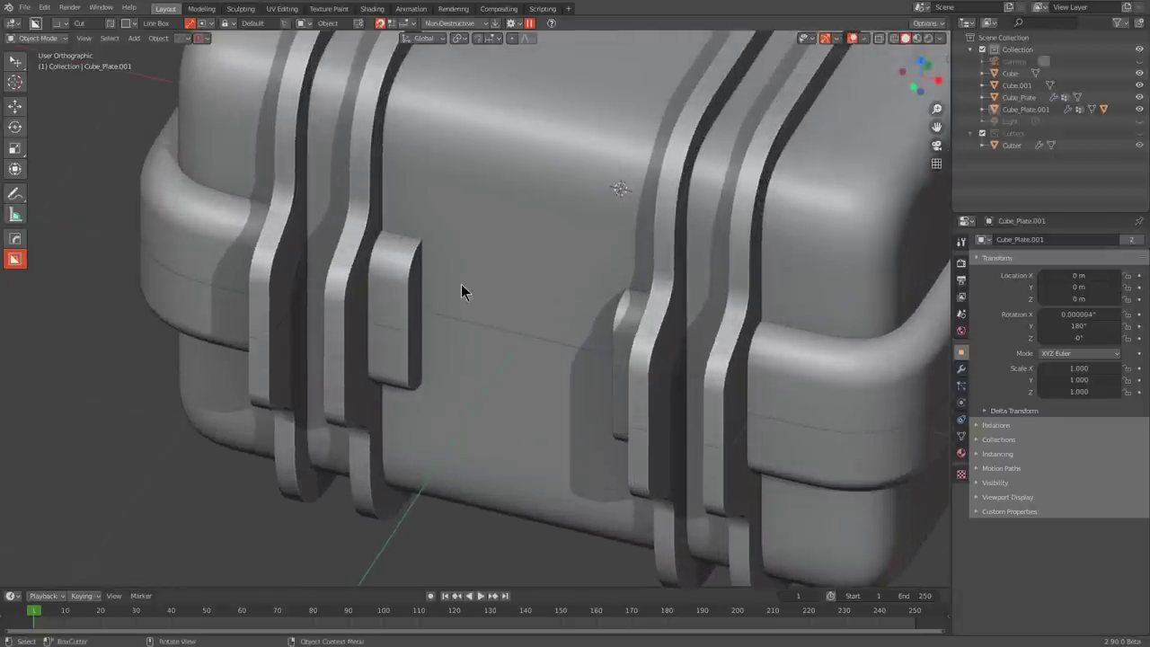
key("q")
left_click(406, 247)
key("q")
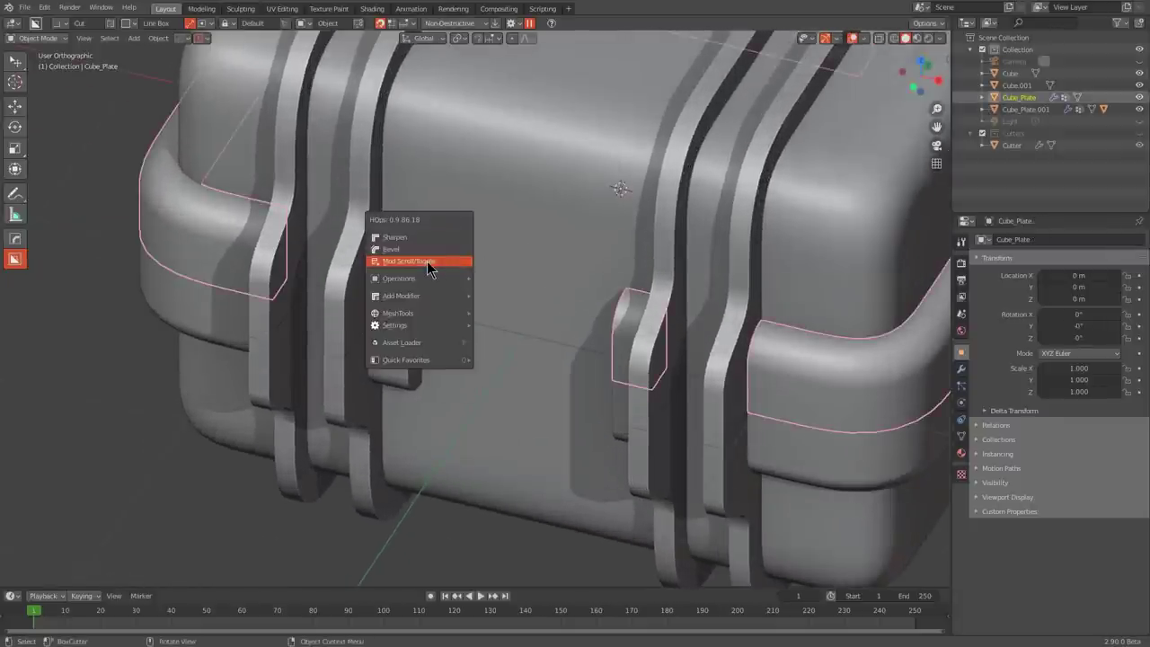
left_click(429, 261)
left_click(438, 267)
Step: Move the cutter along the X axis to about -0.144 m to widen the mirrored gap, and hide it
key("g")
key("x")
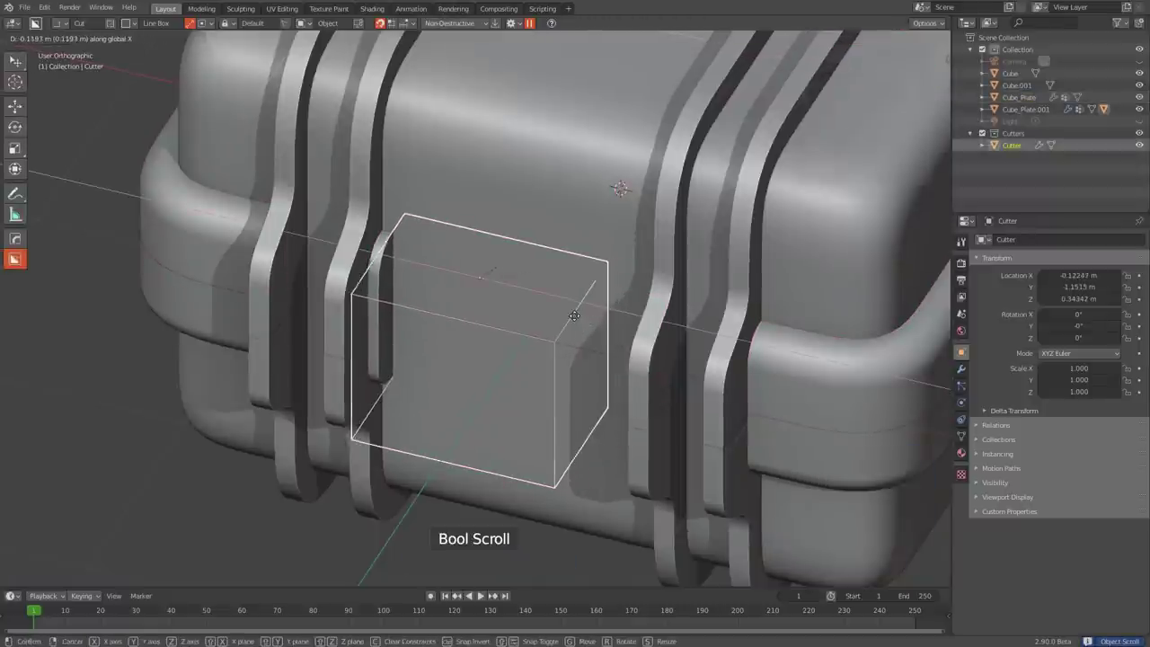
left_click(580, 317)
key("h")
middle_click_drag(550, 337, 569, 289)
scroll(581, 304, "up", 1)
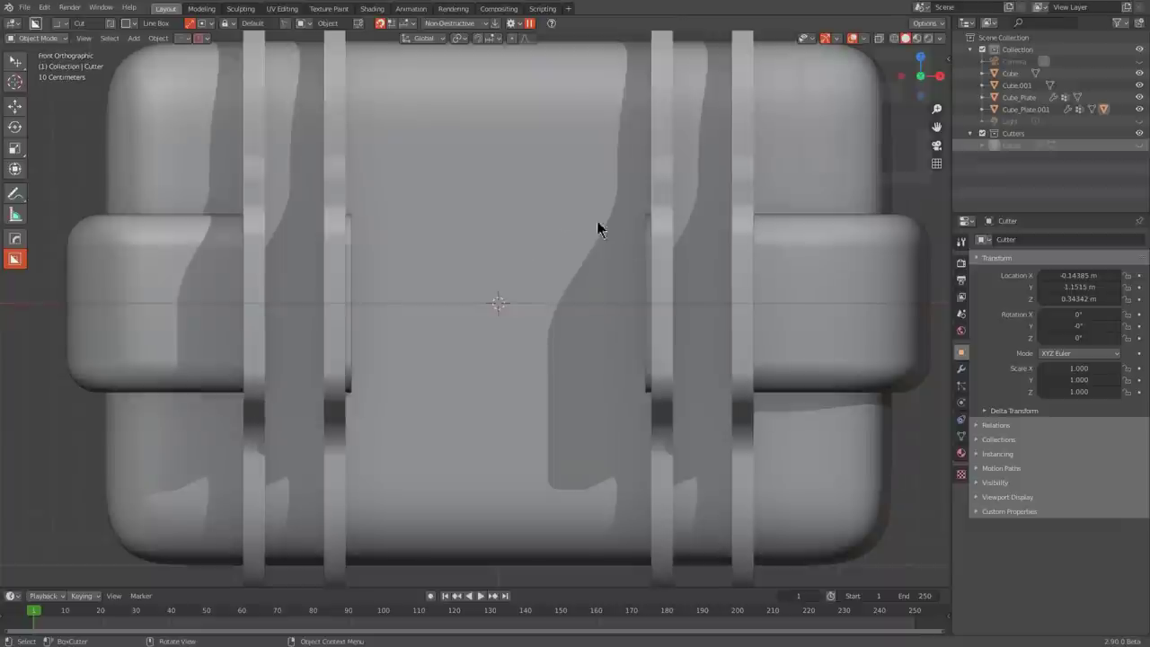
Step: Select the upper case half and draw the inner outline of a U-shaped handle with a BoxCutter Ngon, including a small notch at the bottom centre
left_click(569, 269)
scroll(535, 265, "up", 3)
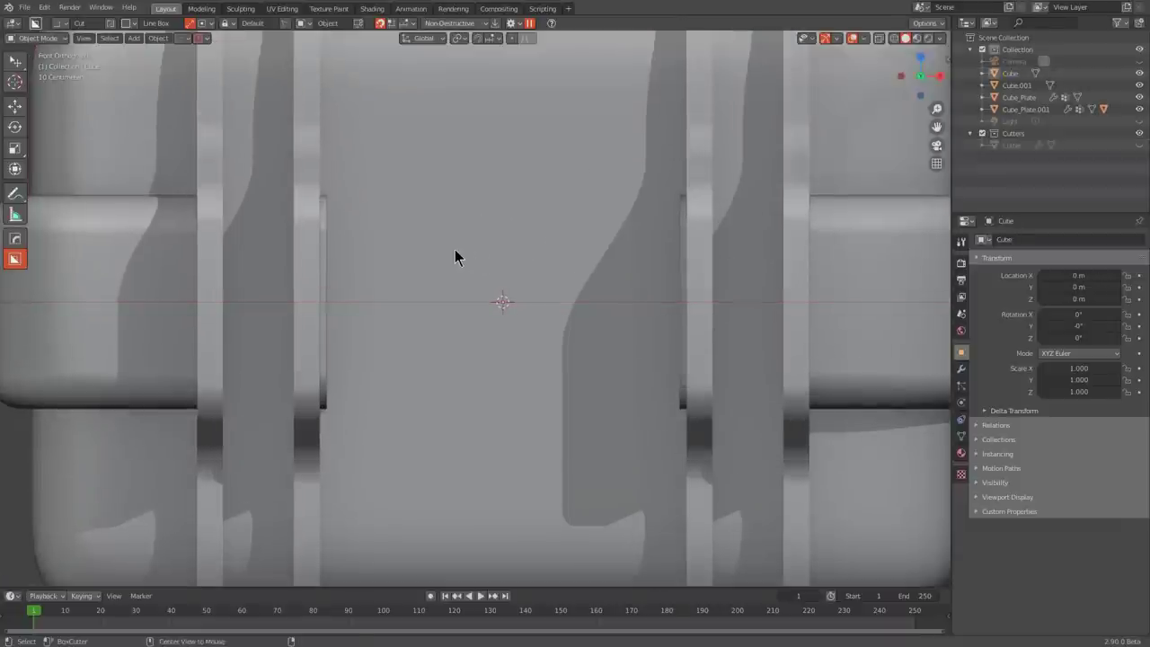
key("d")
left_click(435, 314)
left_click(356, 222)
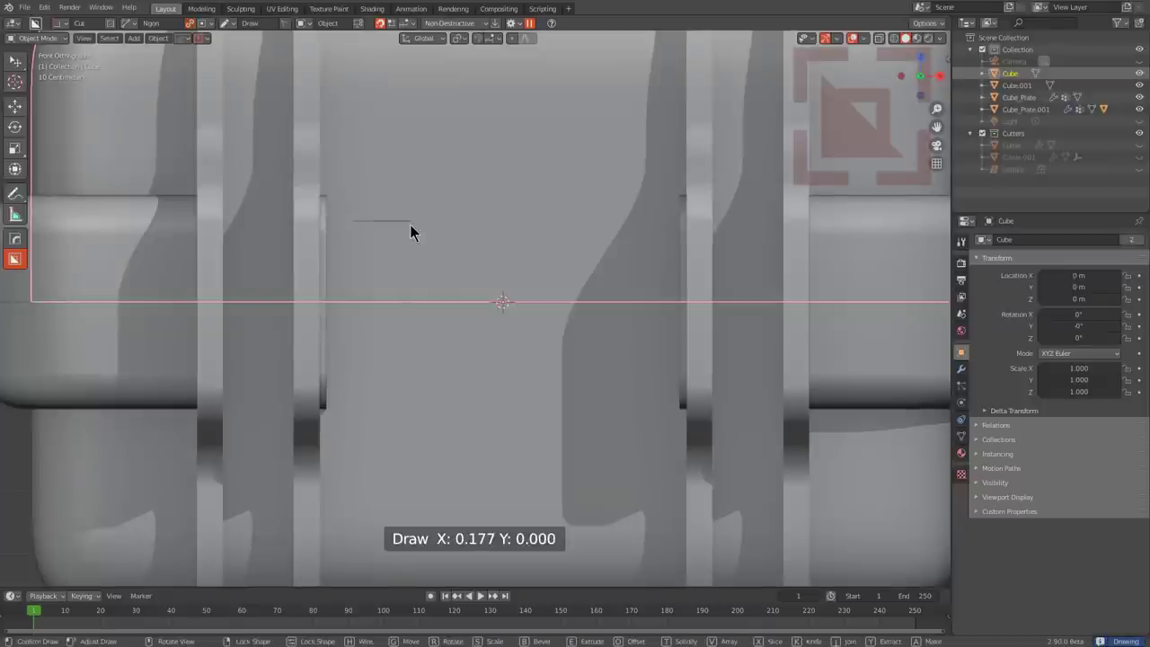
left_click(411, 223)
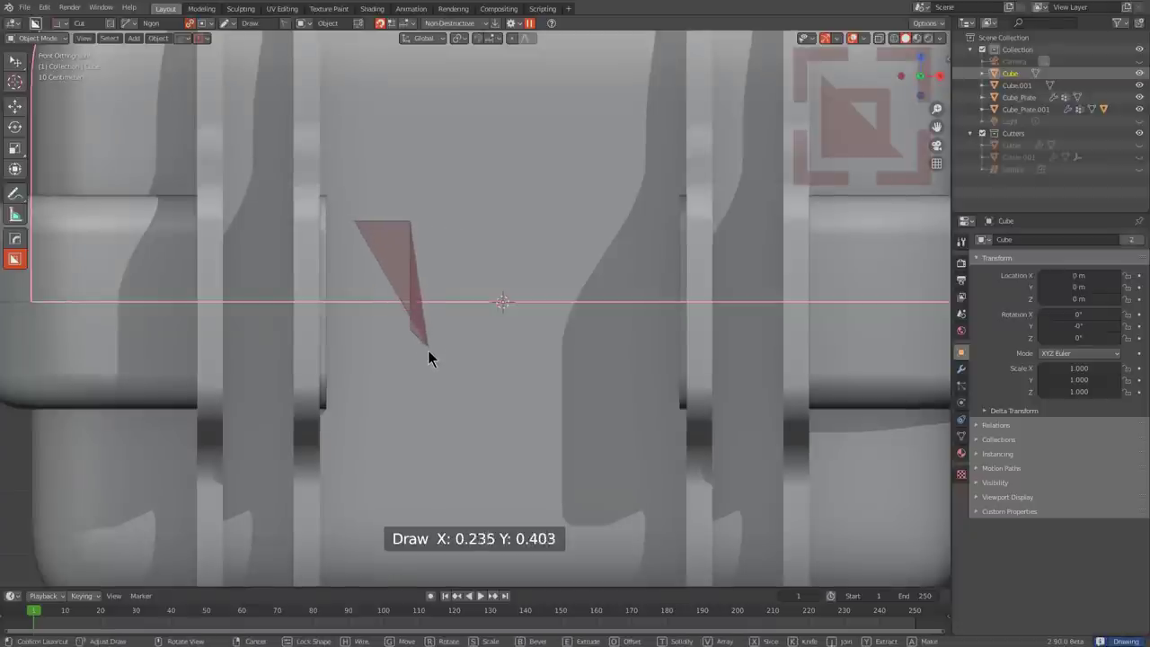
left_click(428, 352)
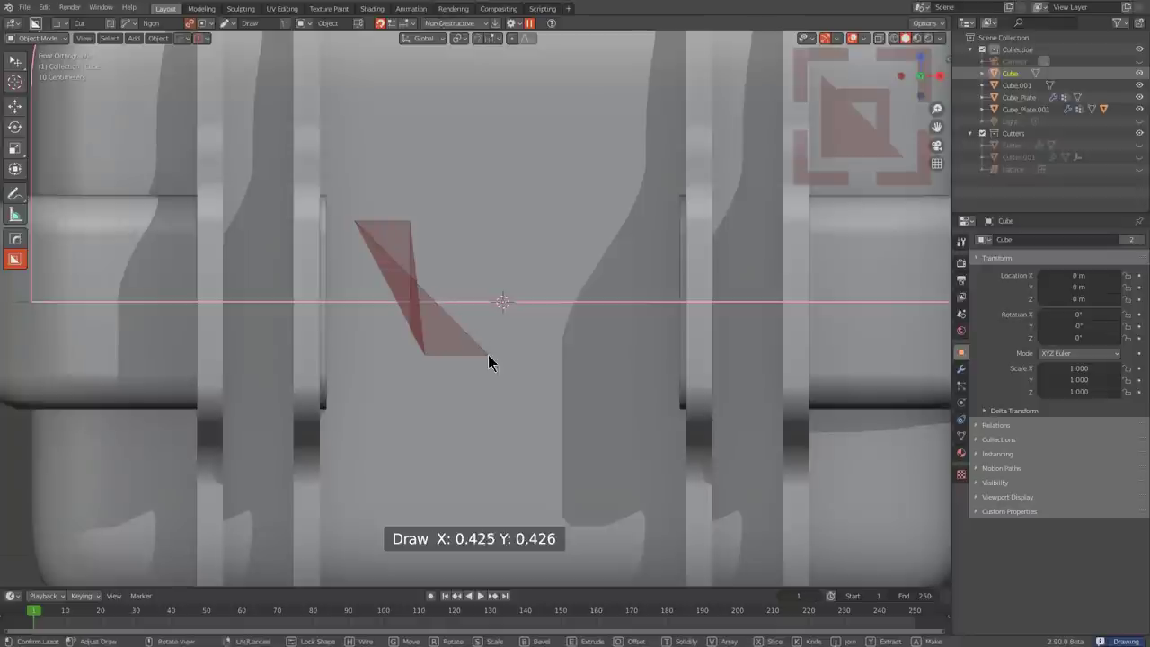
left_click(488, 354)
left_click(494, 376)
left_click(554, 375)
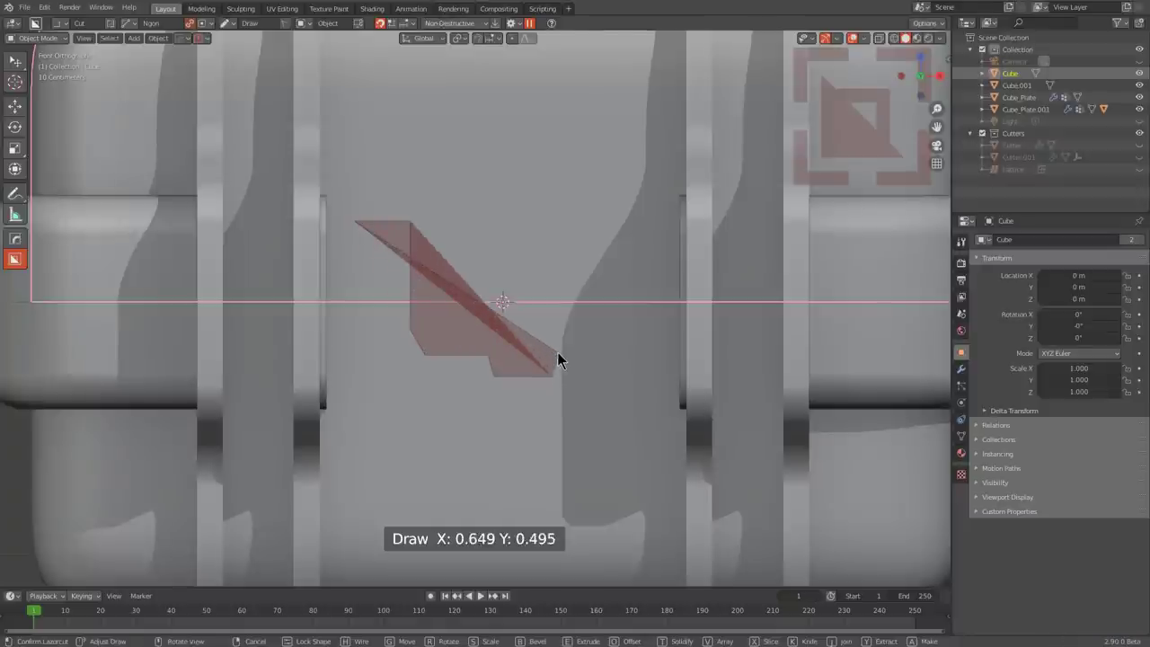
left_click(557, 352)
left_click(631, 353)
left_click(640, 336)
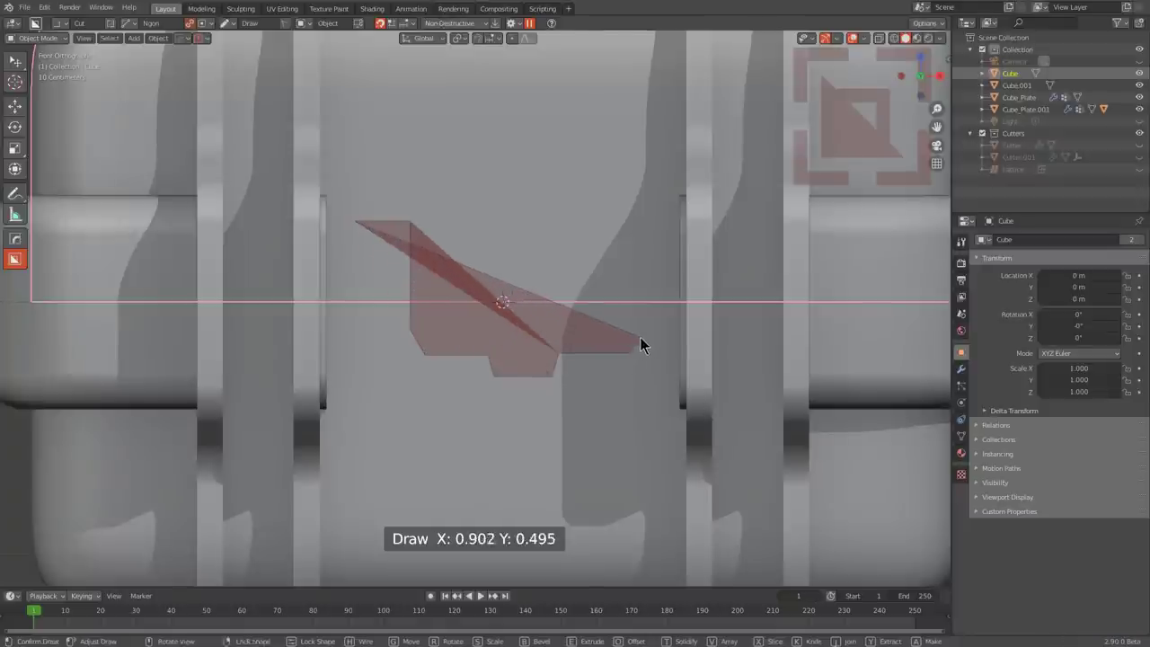
left_click(641, 226)
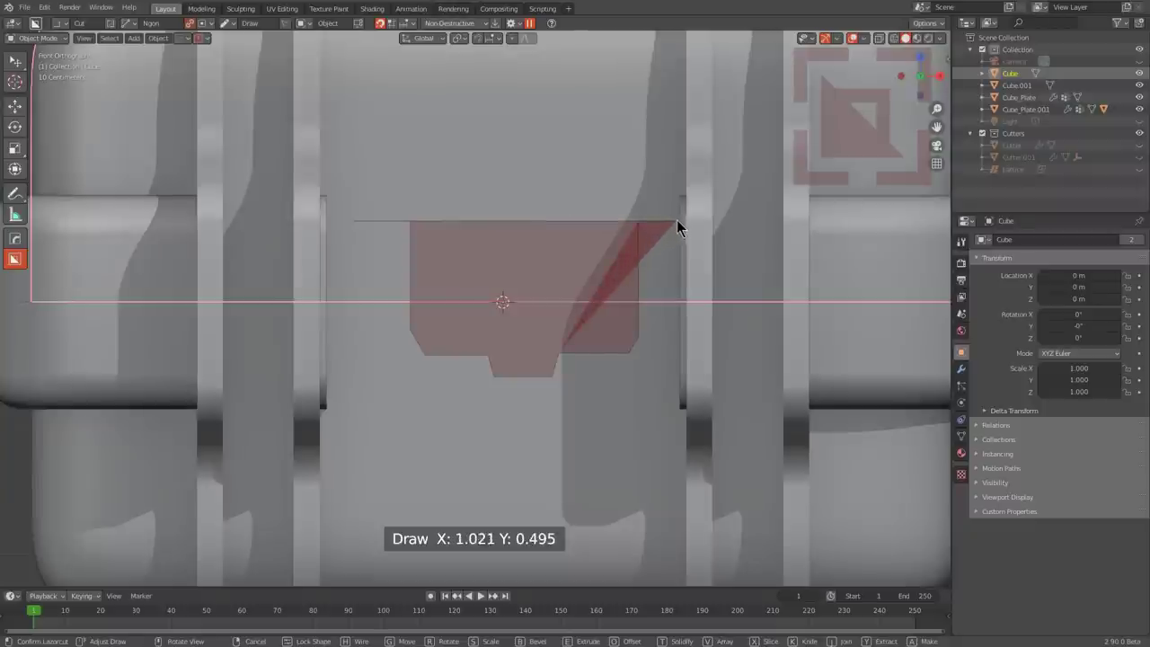
Step: Continue the ngon around the handle's outer side with angled lower corners, making the profile about 1.03 m wide and 0.67 m high
left_click(679, 221)
left_click(672, 361)
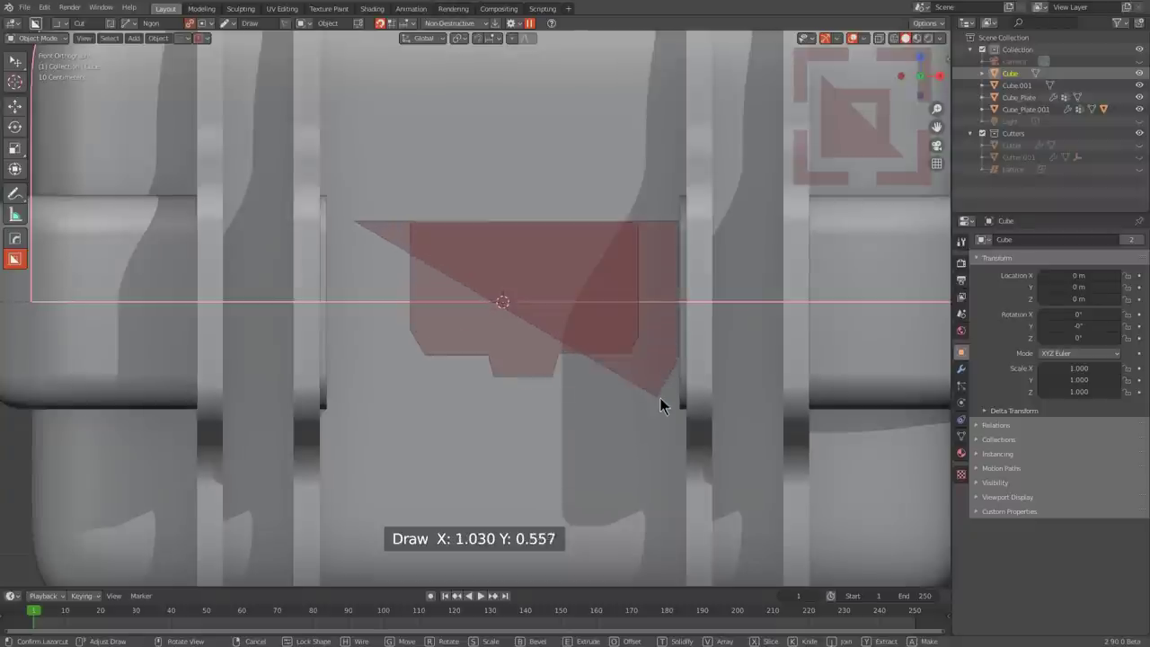
left_click(653, 388)
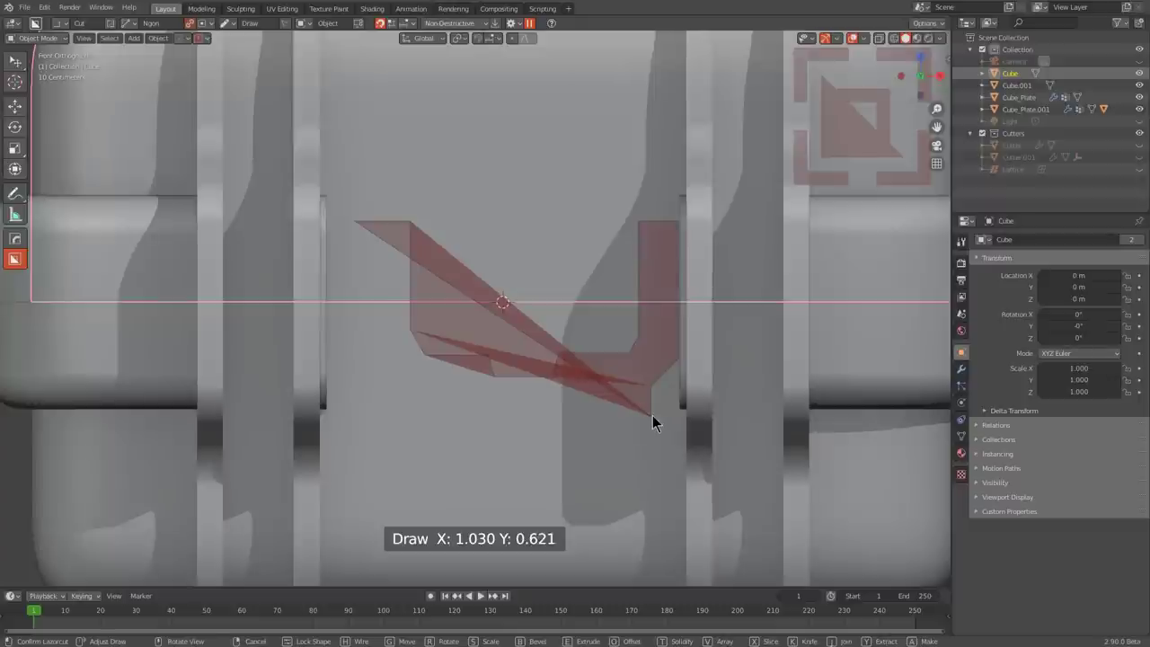
left_click(634, 432)
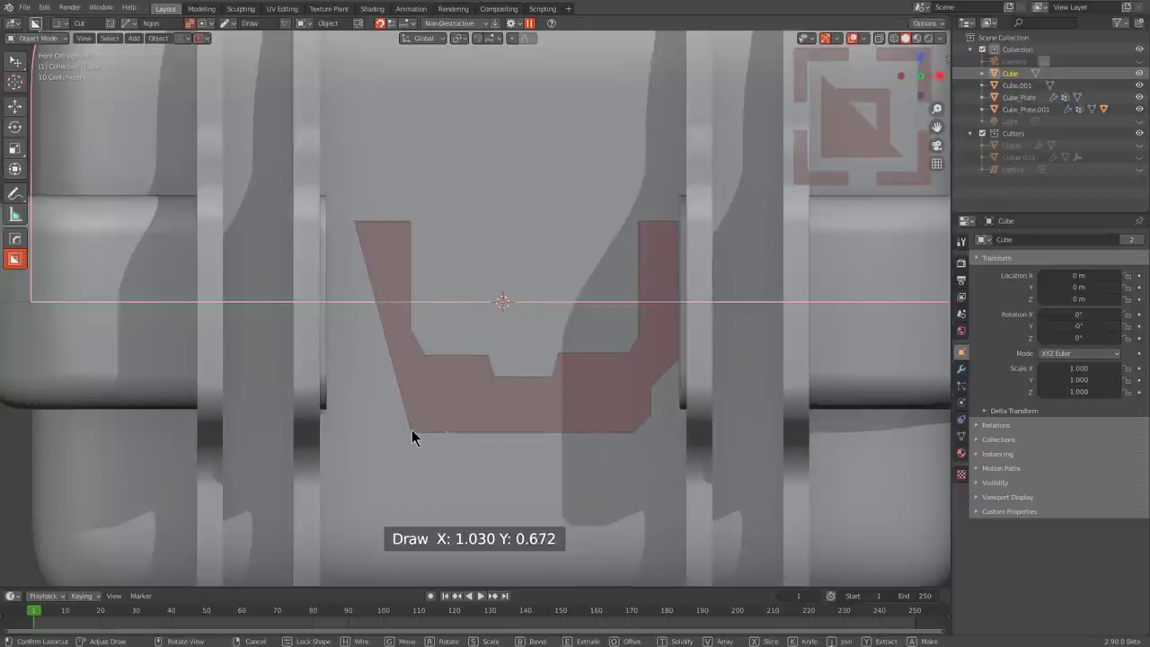
left_click(411, 431)
left_click(387, 416)
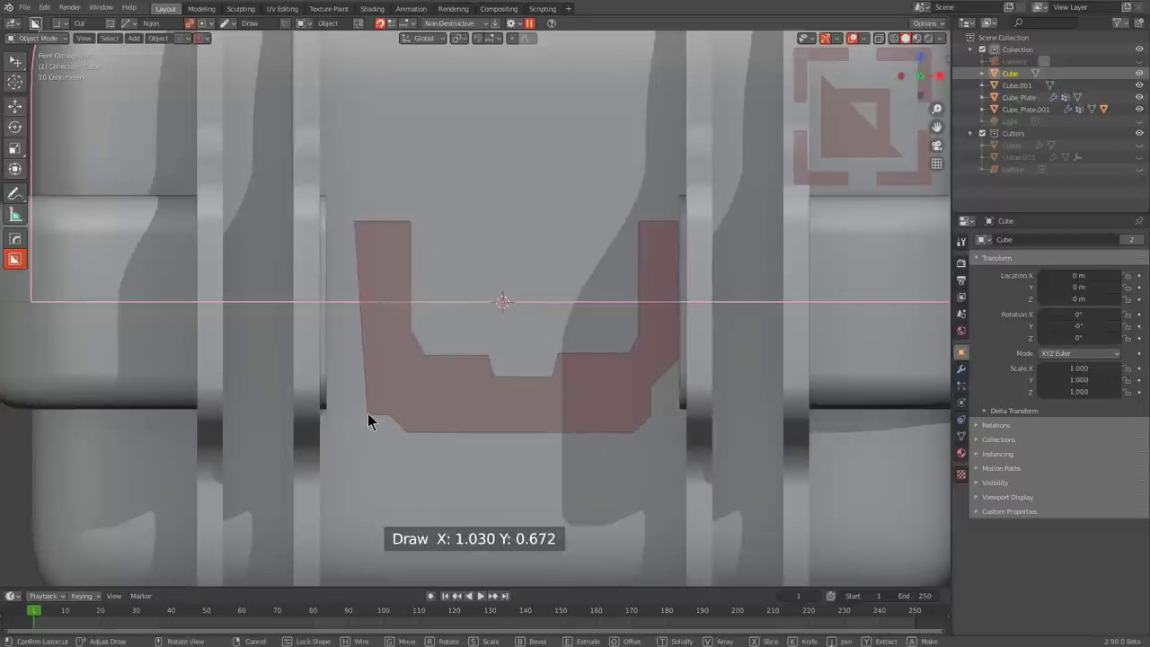
left_click(352, 402)
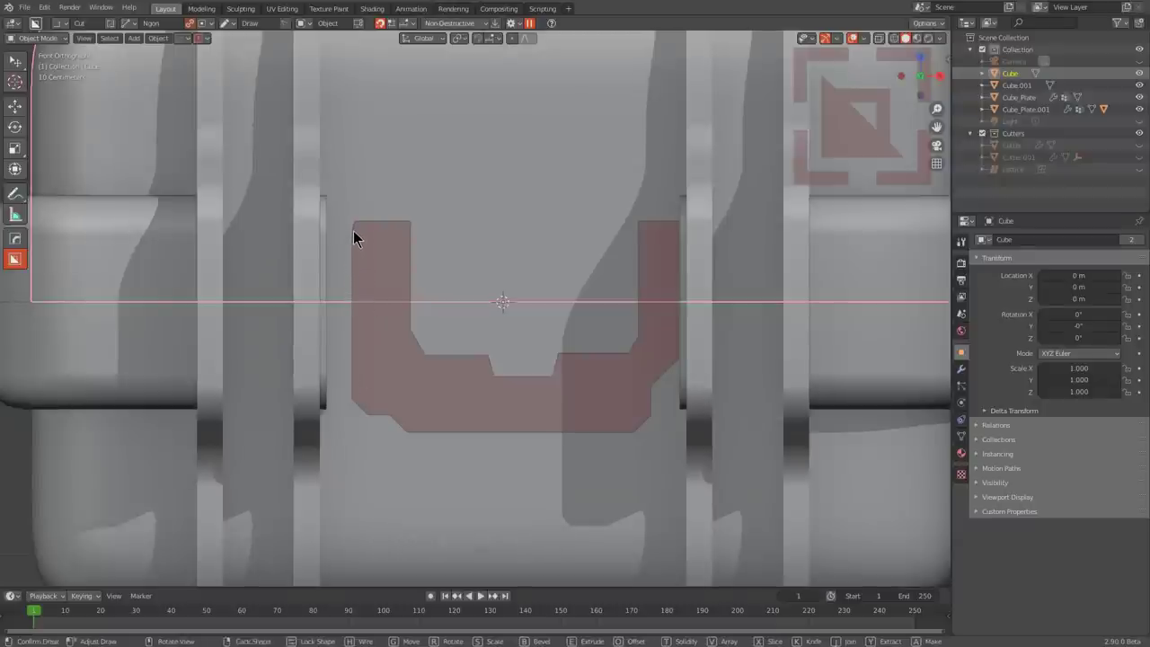
Step: Turn the ngon into a Make solid and adjust its extrusion and offset in front of the case, locking the shape between adjustments
key("e")
middle_click_drag(354, 231, 417, 264)
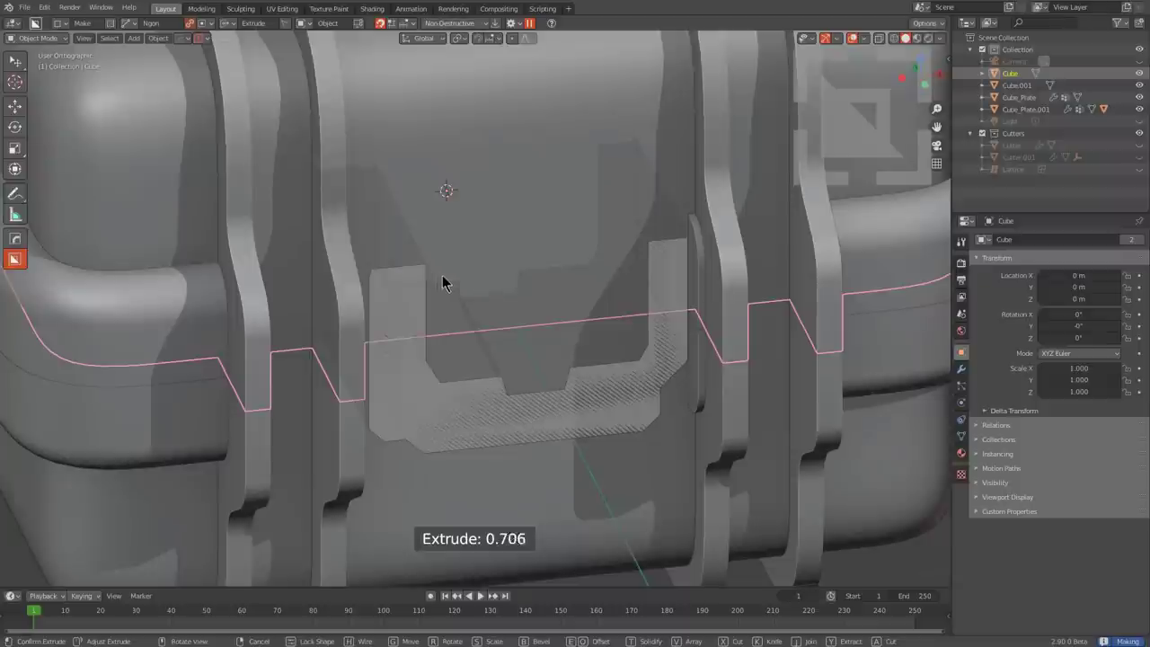
key("e")
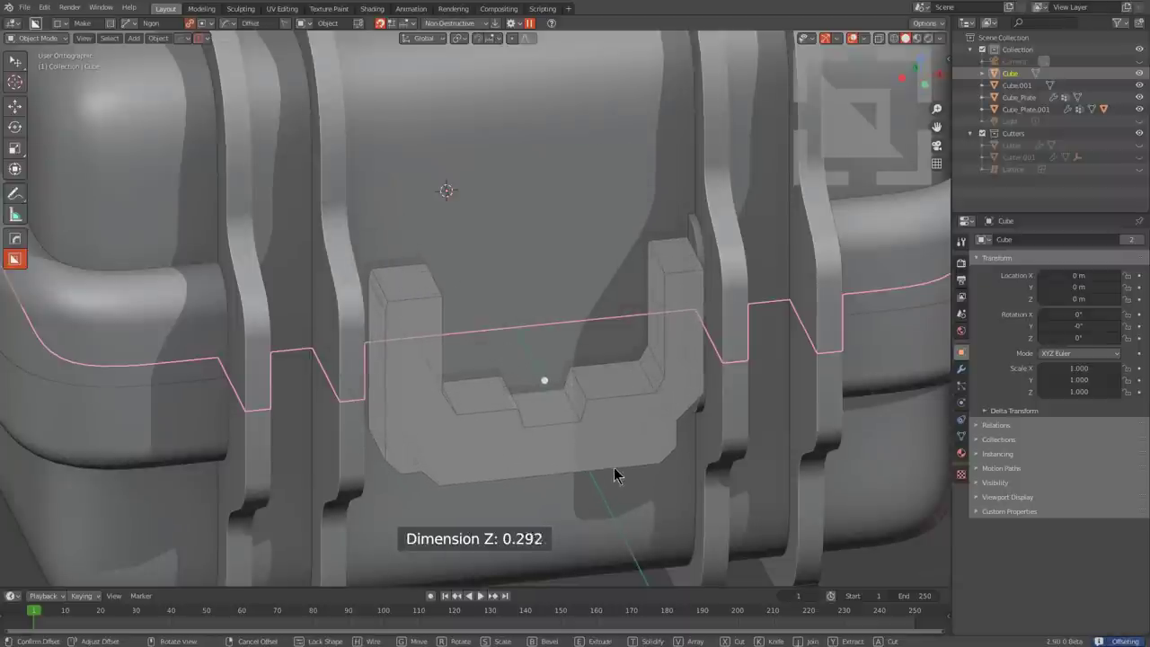
key("Tab")
key("e")
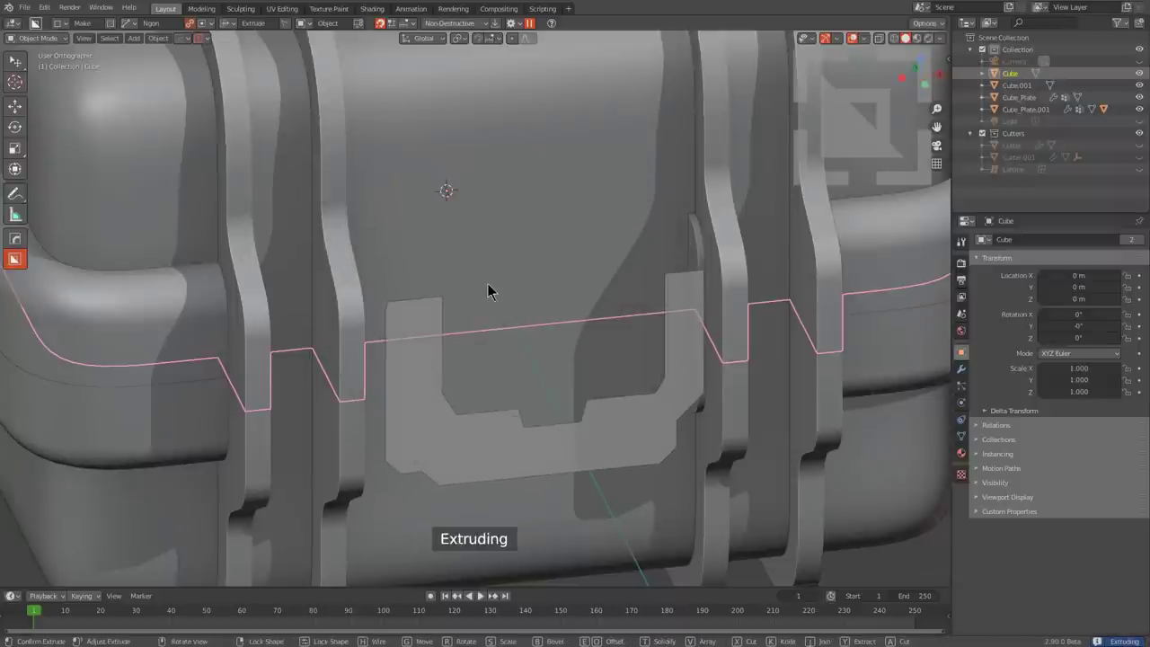
key("Tab")
middle_click_drag(551, 382, 569, 376)
key("e")
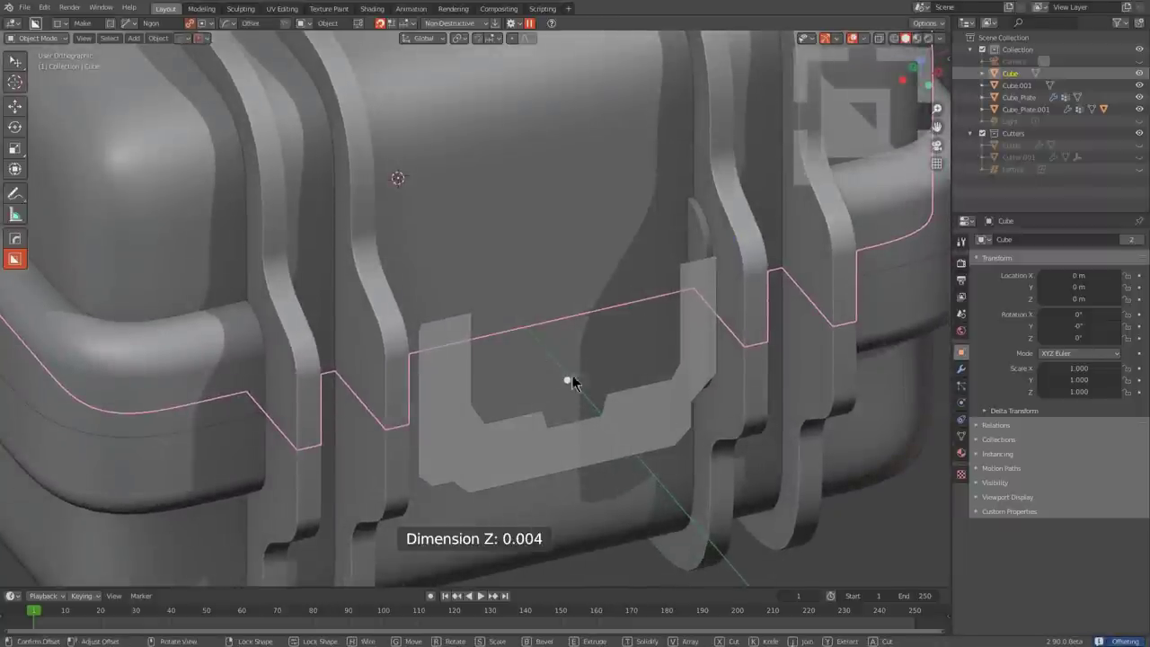
key("Tab")
key("e")
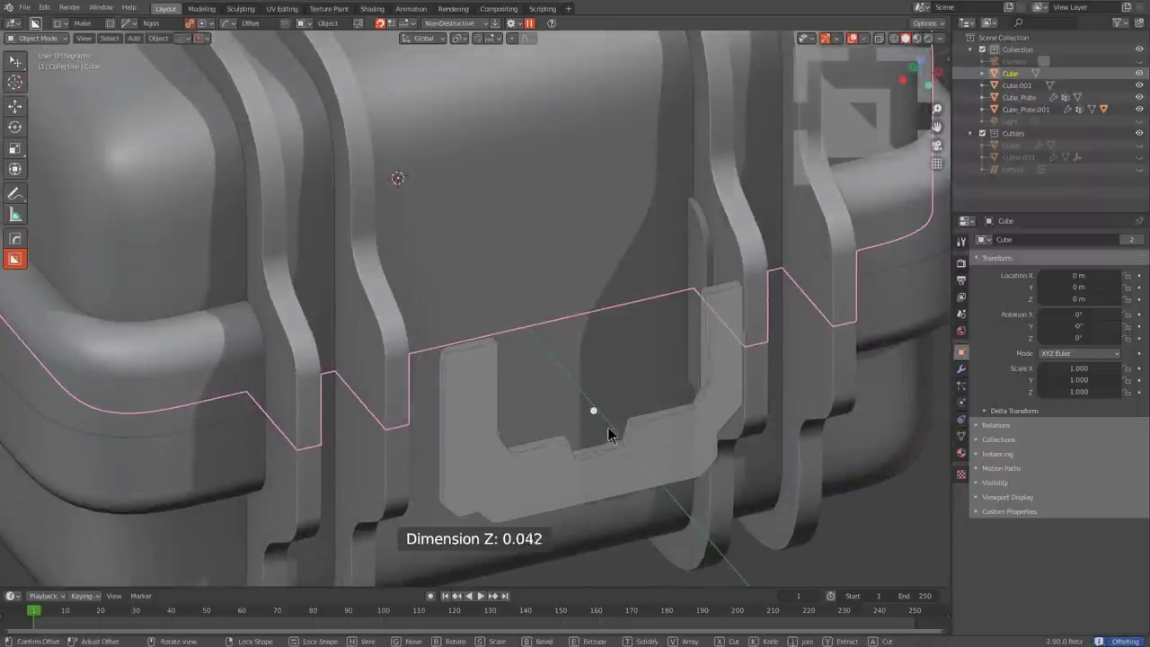
key("Tab")
Step: Extrude the handle back to the case, offset its front face inward until it is a thin solid between the ribs, and confirm it
middle_click_drag(634, 447, 687, 371)
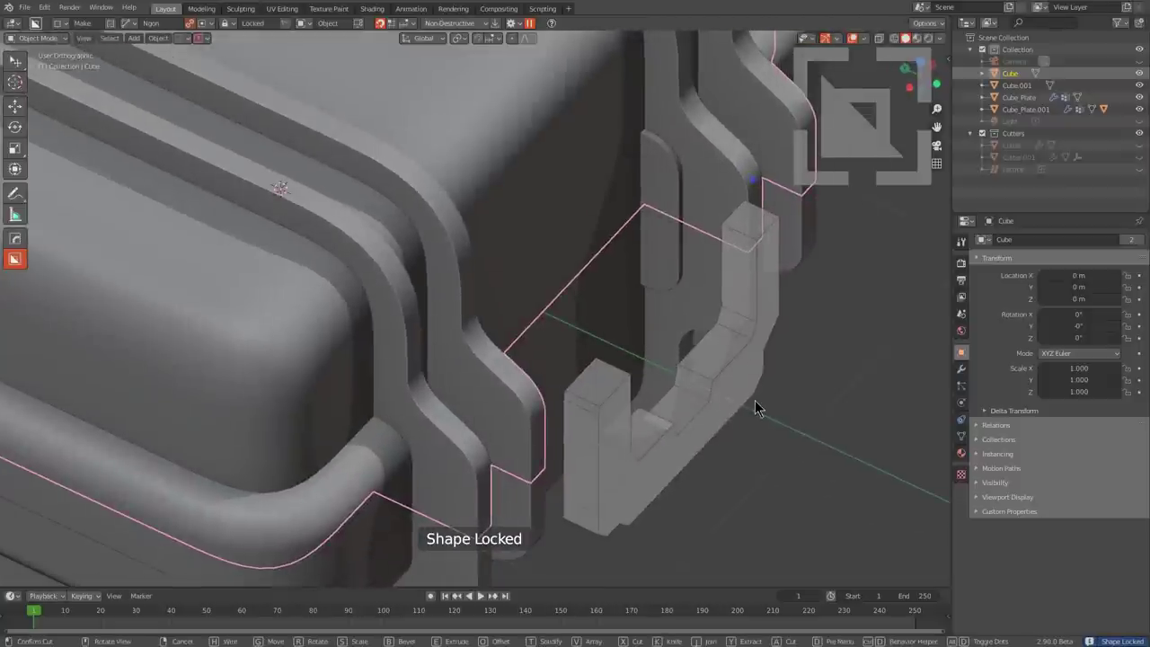
key("e")
key("Tab")
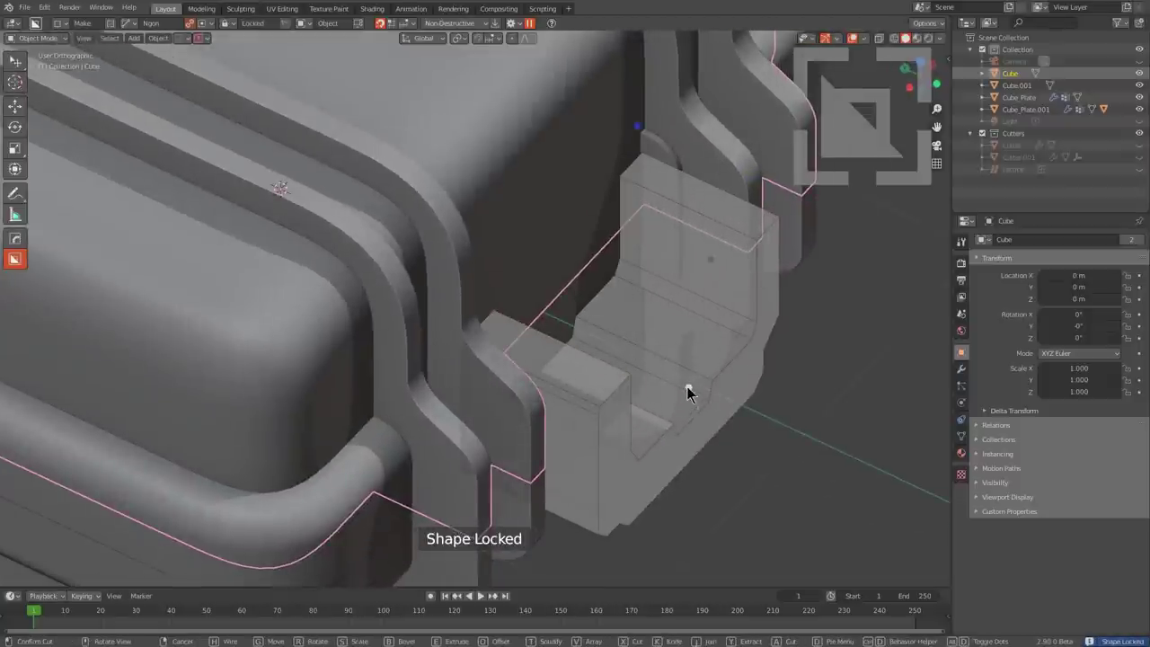
key("e")
key("Tab")
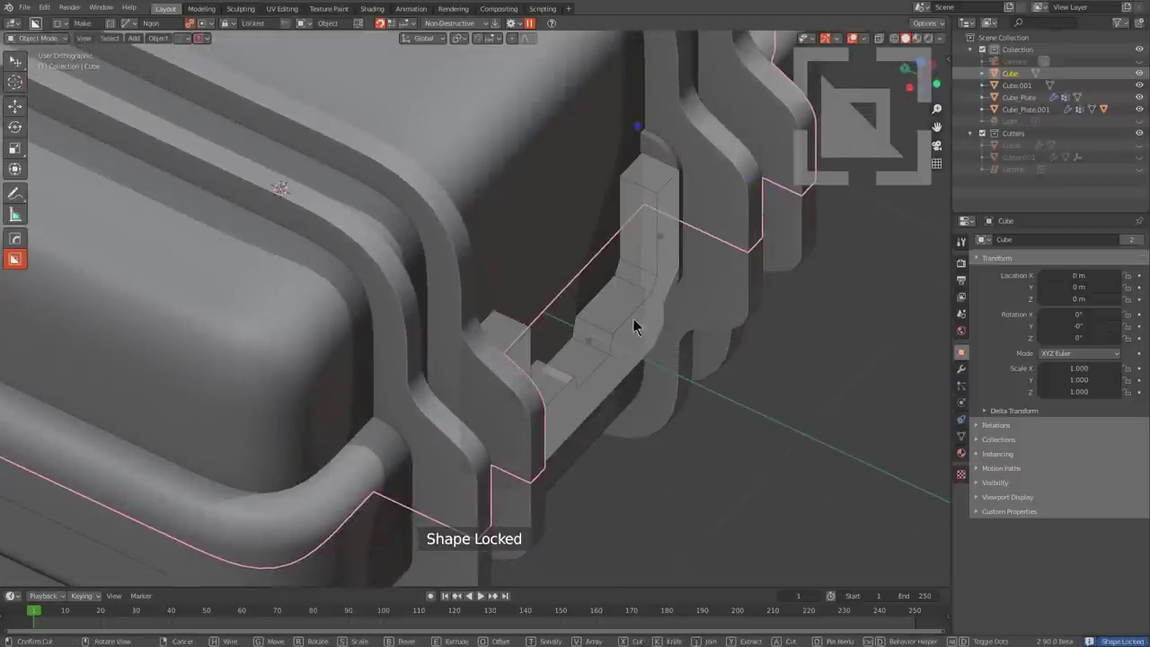
left_click(635, 318)
Step: Mirror the handle's right half onto the left across local X with the mirror gizmo in Modifier&Apply mode
middle_click_drag(636, 319, 565, 311)
left_click(570, 374)
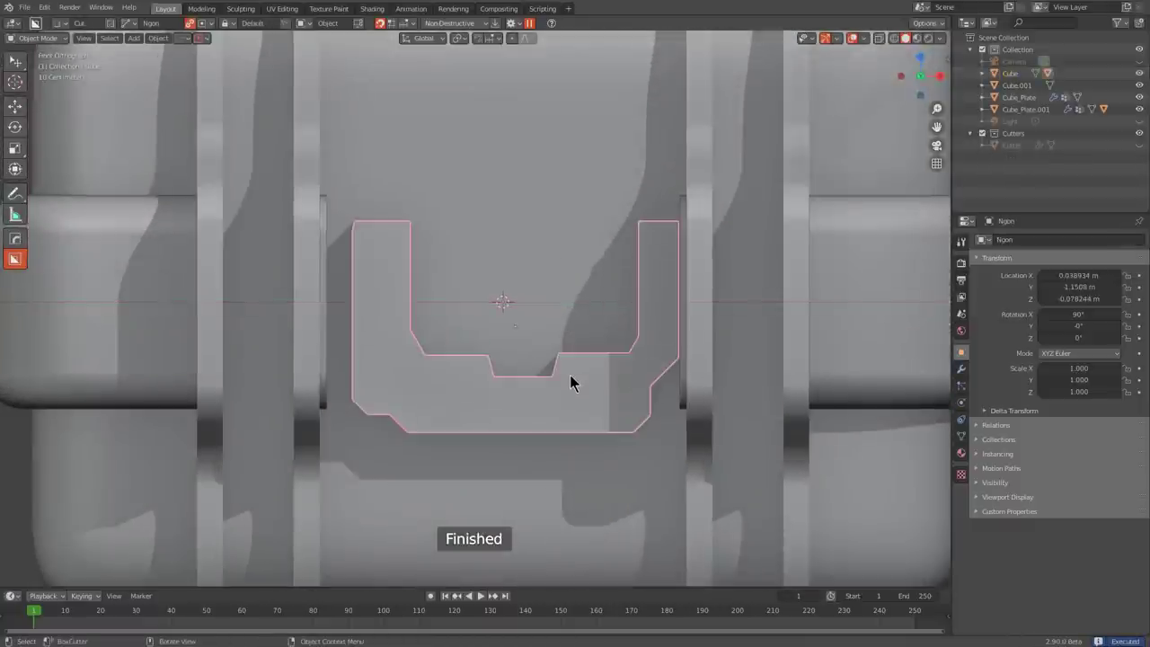
middle_click_drag(570, 374, 588, 335, "shift")
key("alt+x")
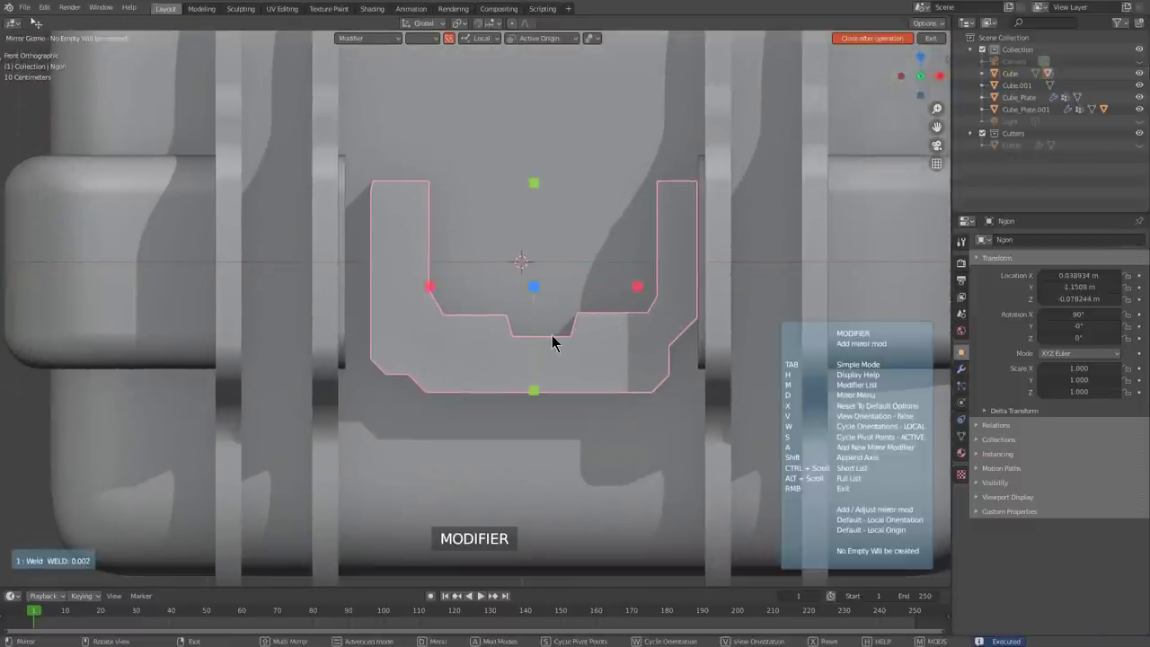
scroll(552, 335, "down", 4, "alt")
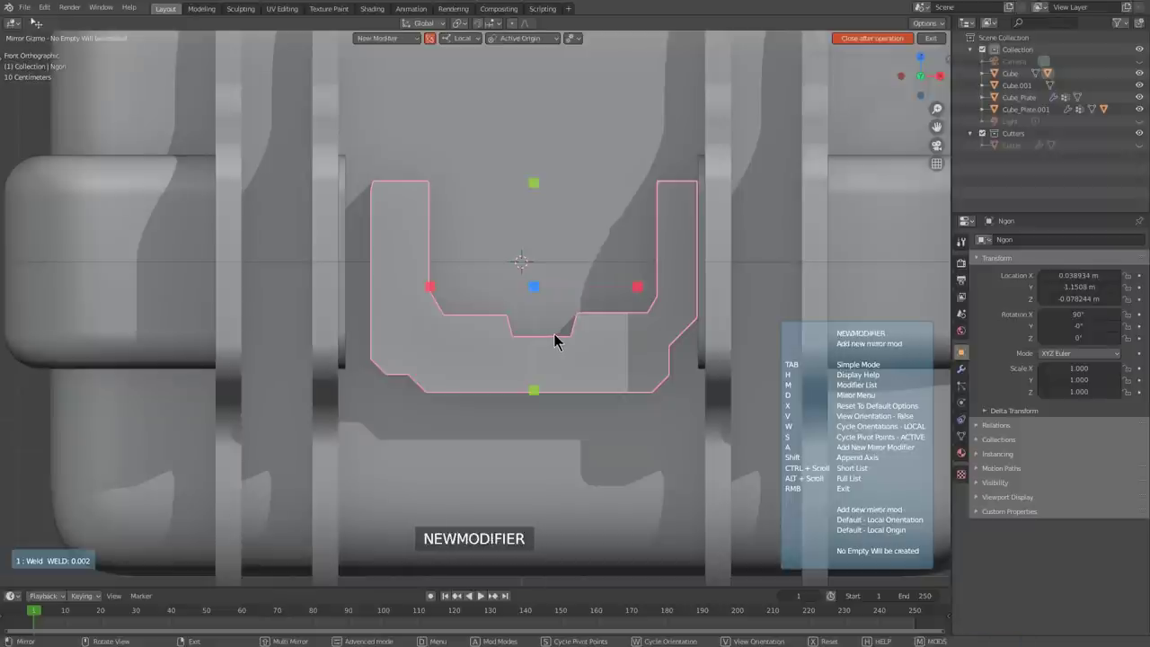
scroll(554, 341, "up", 1, "alt")
left_click(637, 287)
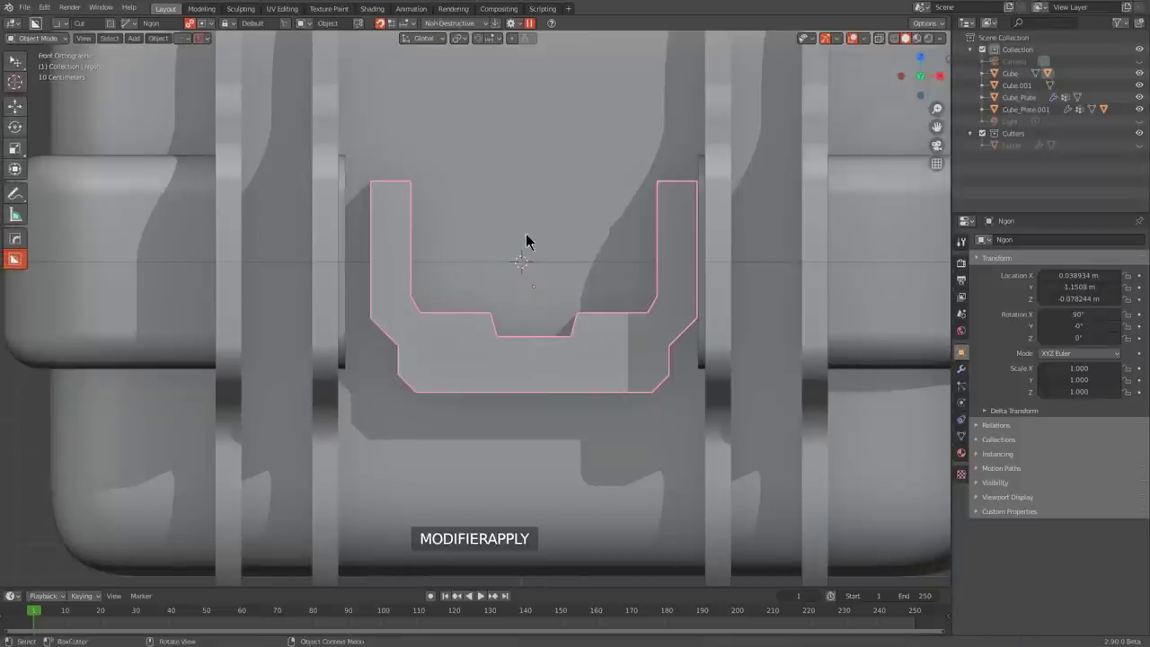
Step: Bevel the front and back top edges of the handle's left arm in Edit Mode to round its end
scroll(404, 323, "up", 2)
middle_click_drag(546, 332, 521, 262)
scroll(308, 254, "up", 3)
key("Tab")
middle_click_drag(308, 255, 393, 196, "shift")
key("alt+a")
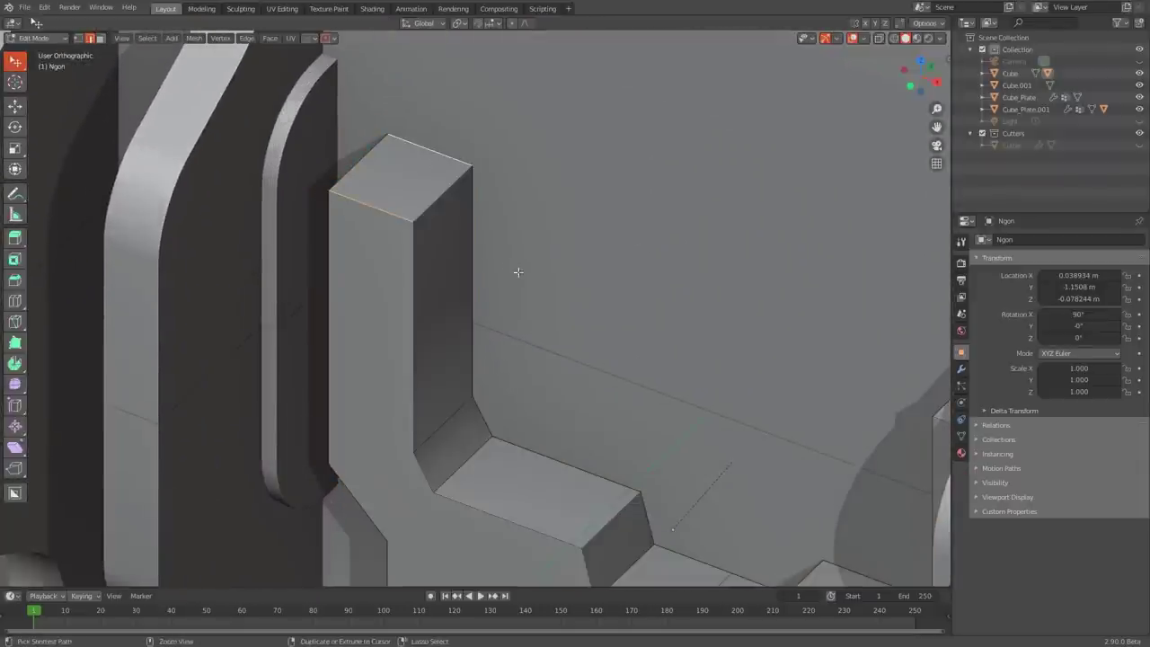
key("ctrl+b")
left_click(576, 306)
key("Tab")
scroll(539, 354, "down", 2)
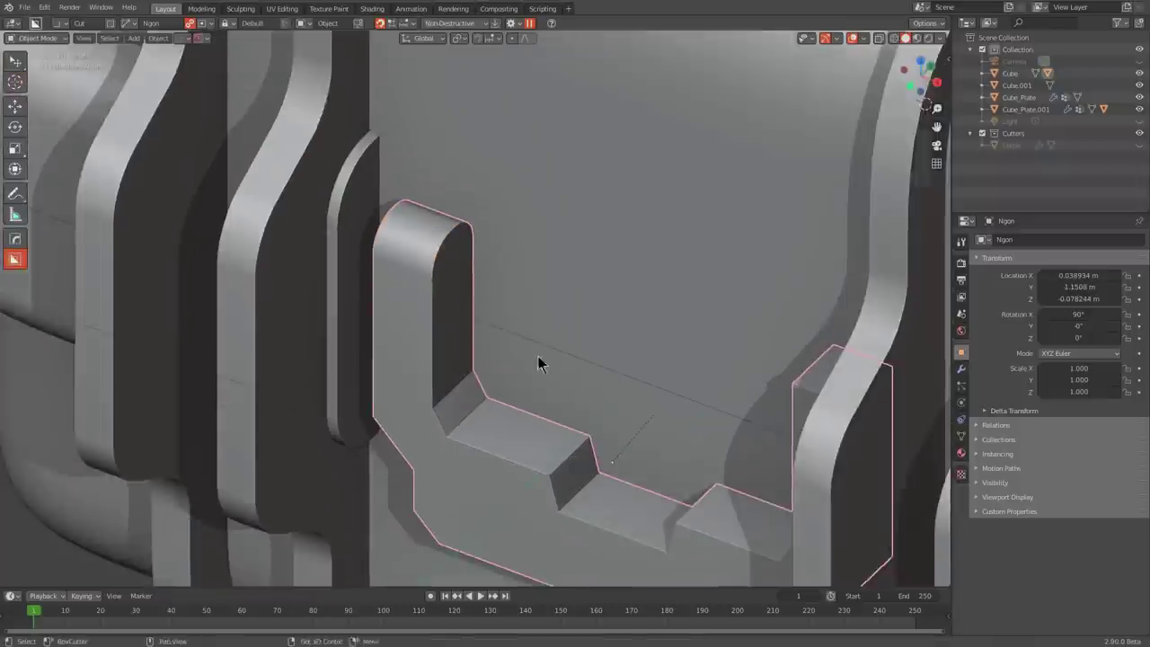
Step: Mirror and apply the handle's rounded left half across local X onto the right arm
middle_click_drag(537, 363, 559, 275)
key("alt+x")
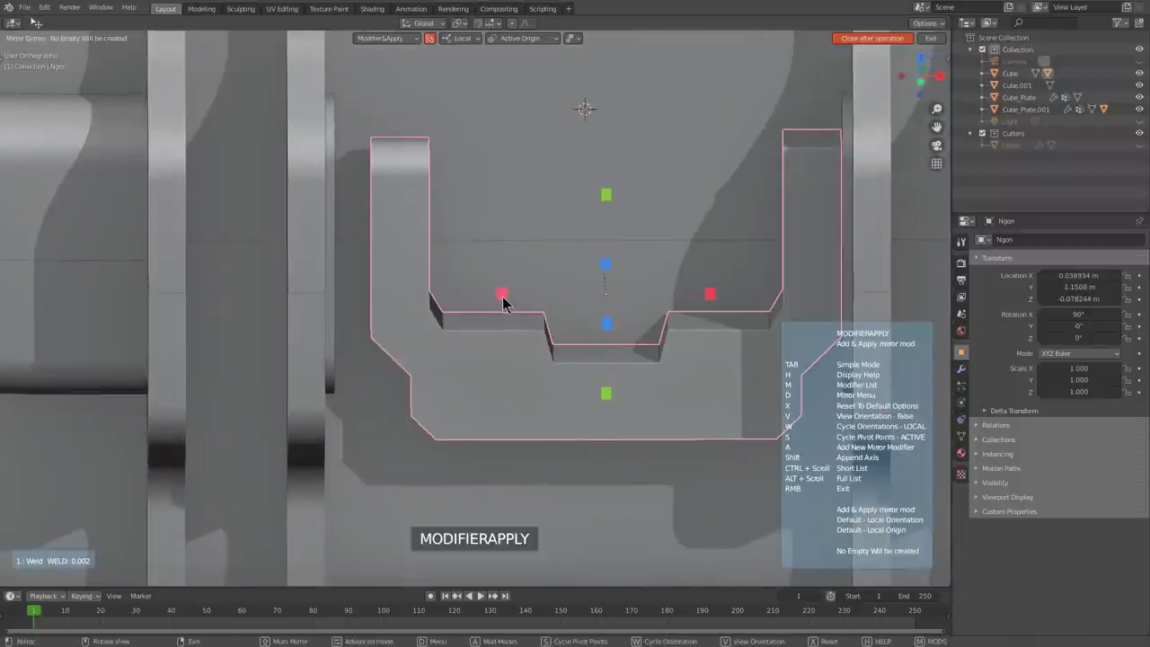
left_click(502, 297)
Step: Shift the whole handle mesh left in Edit Mode, and mirror and apply its left half across local X to widen the handle
scroll(542, 321, "down", 3)
scroll(536, 302, "up", 5)
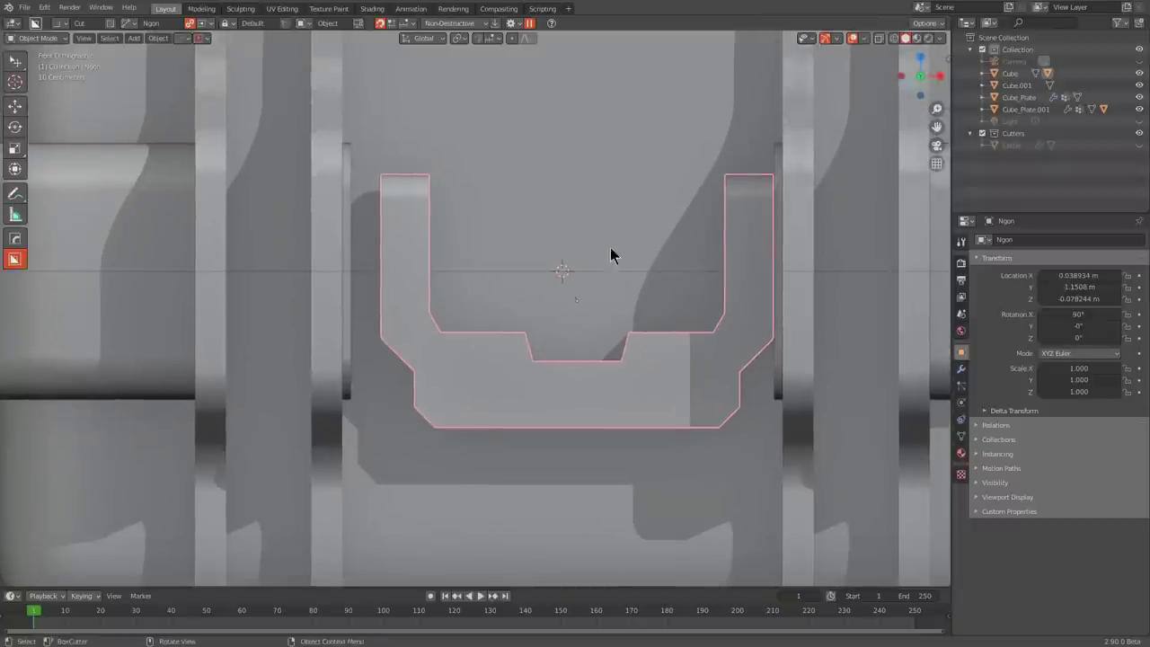
key("Tab")
key("a")
key("g")
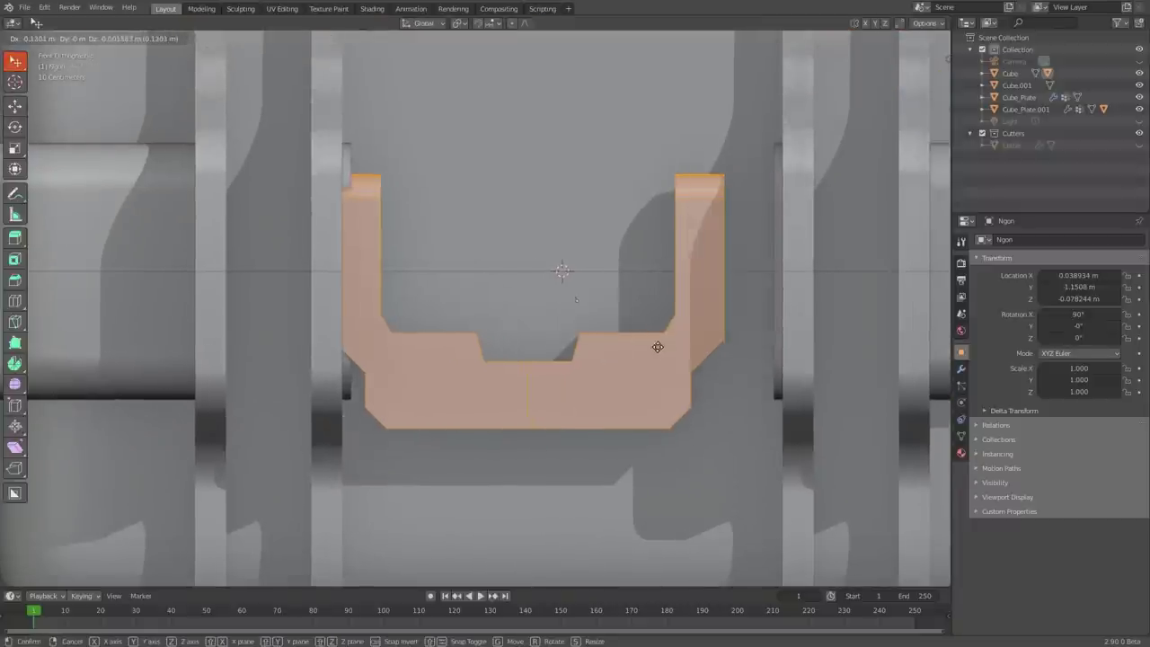
left_click(677, 346)
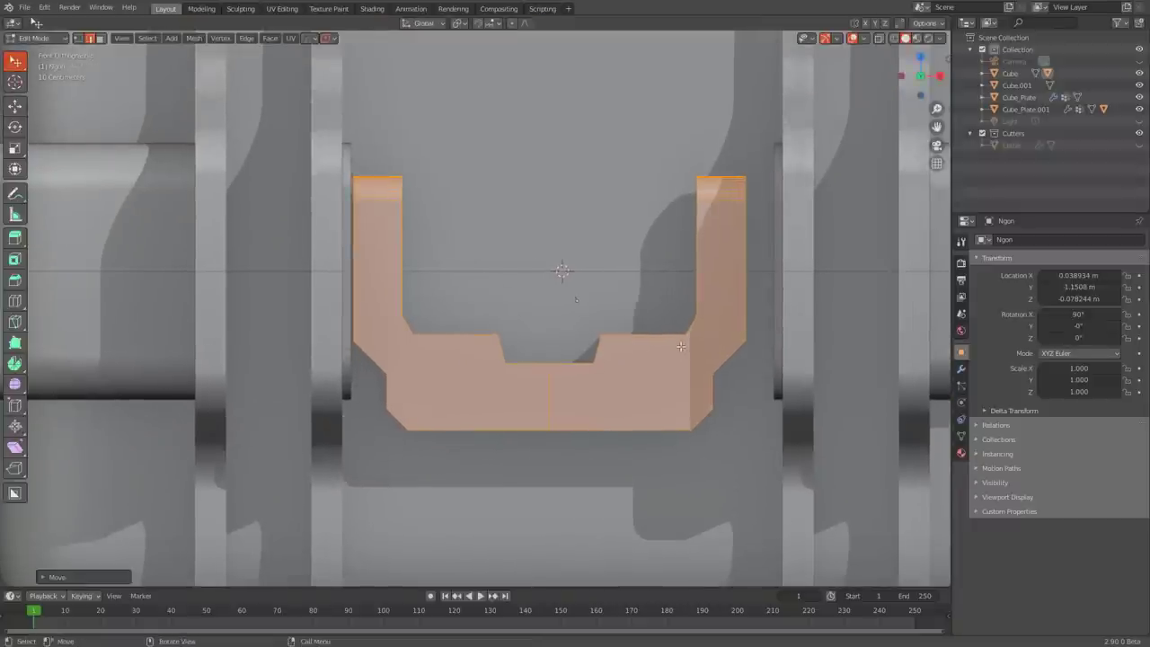
key("Tab")
key("alt+x")
left_click(461, 299)
Step: Nudge the handle mesh about 0.011 m along X in Edit Mode, and mirror and apply its left half again
middle_click_drag(613, 311, 605, 279, "shift")
scroll(665, 260, "up", 1)
key("Tab")
key("g")
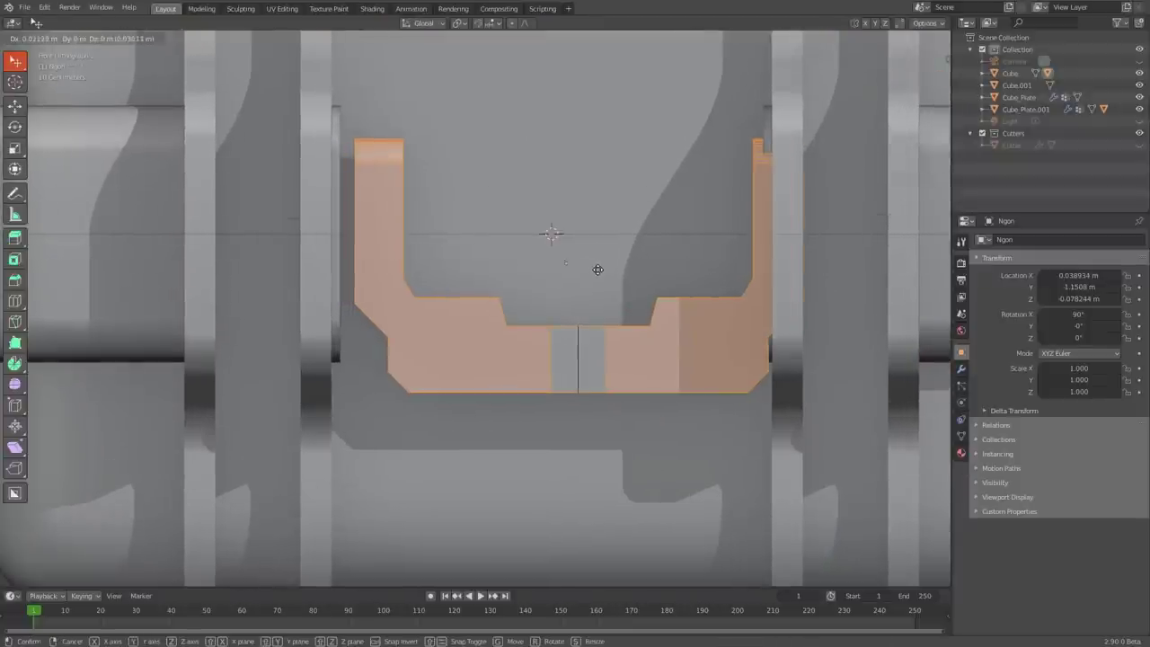
left_click(597, 269)
key("alt+x")
left_click(462, 262)
key("Tab")
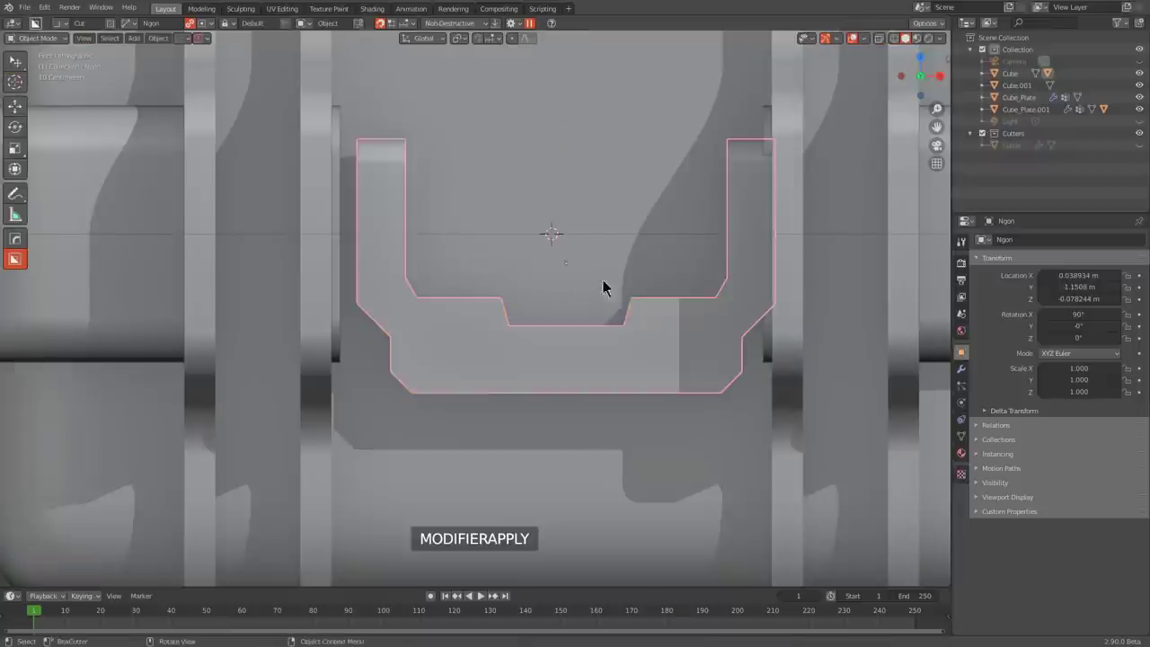
Step: Clear the handle's location to centre it, and move it along the Y axis to about -1.16 m against the case front
middle_click_drag(613, 280, 597, 296, "shift")
key("alt+g")
scroll(562, 269, "down", 3)
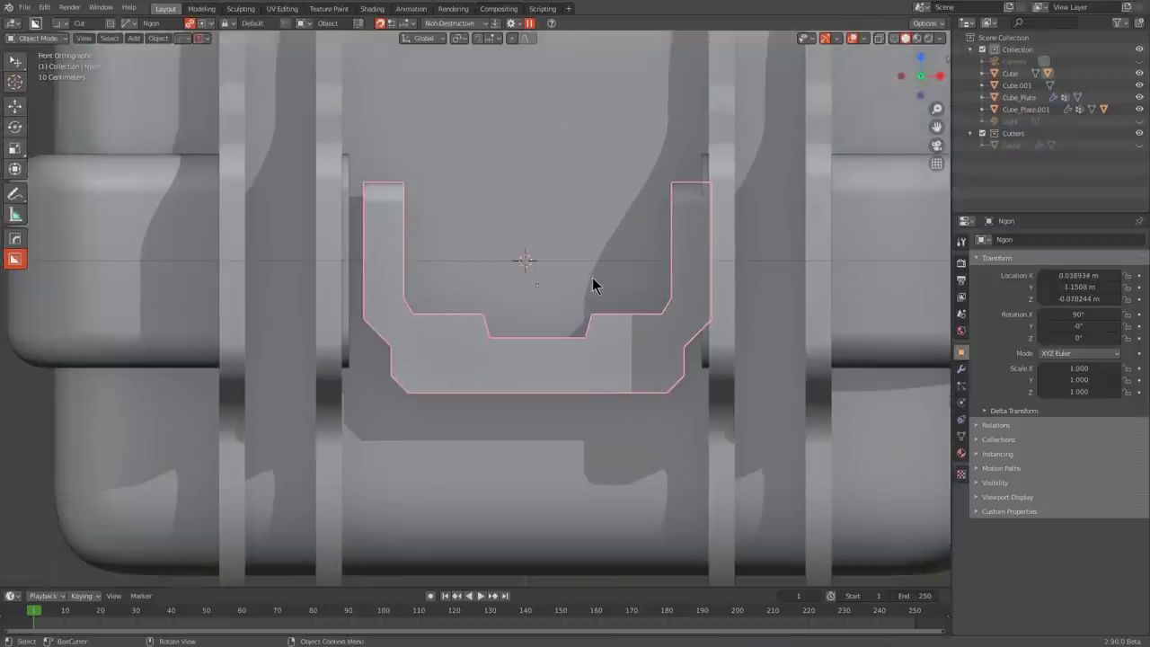
middle_click_drag(546, 261, 513, 308)
key("g")
key("y")
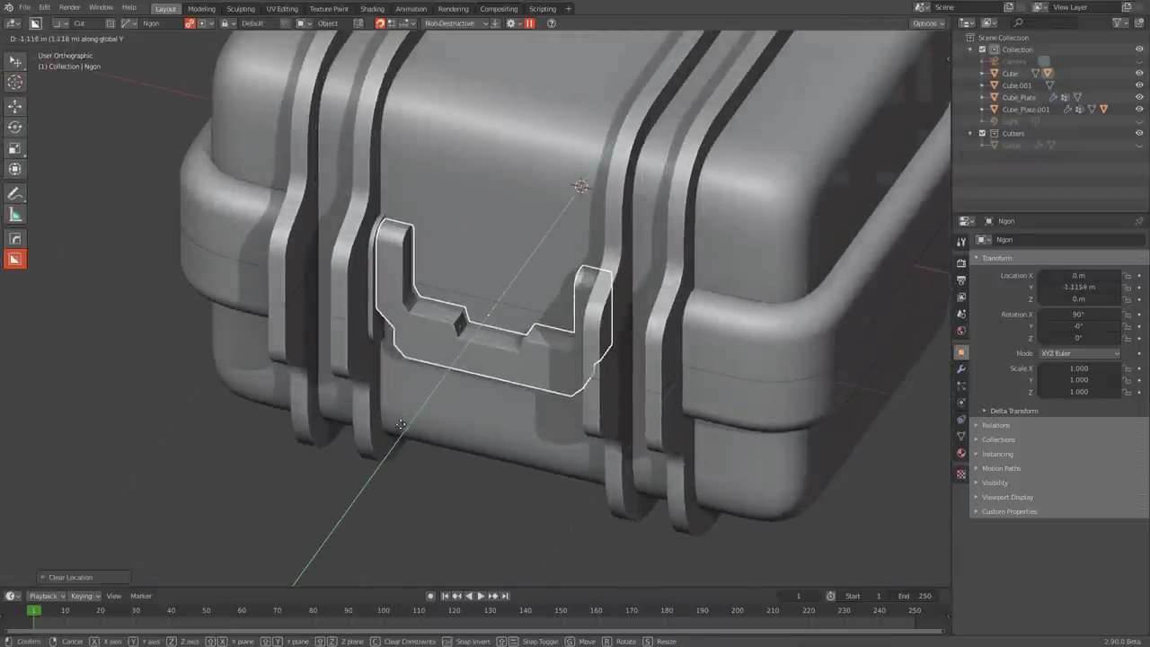
left_click(439, 375)
Step: Move the handle down along the Z axis to about -0.25 m on the case front
middle_click_drag(439, 369, 486, 320, "alt")
scroll(503, 319, "up", 3)
key("g")
key("z")
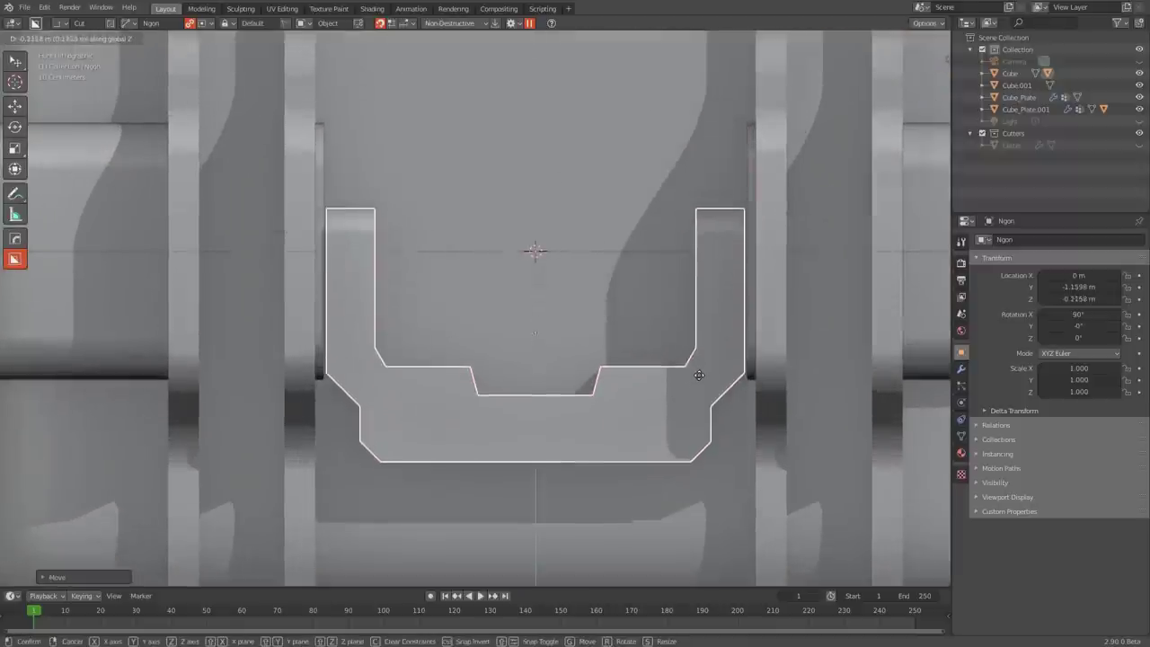
left_click(680, 365)
scroll(592, 331, "down", 4)
middle_click_drag(592, 331, 506, 334)
Step: Switch the BoxCutter shape type to Ngon in a front view of the handle's grip
key("KP_1")
scroll(535, 360, "up", 3)
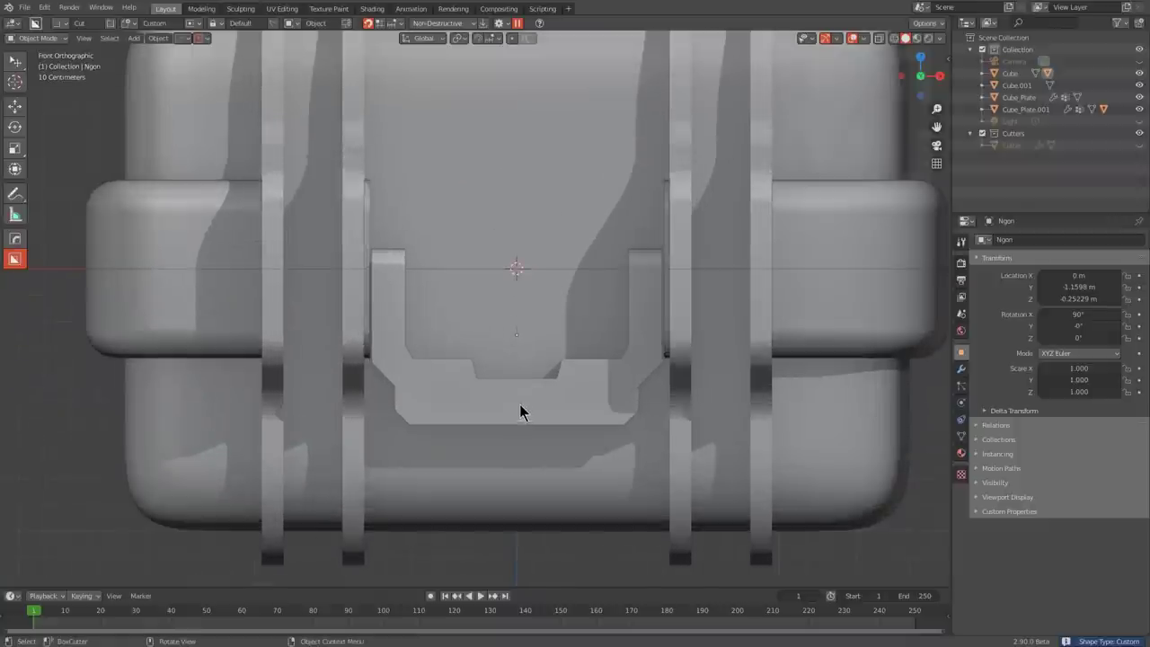
scroll(589, 287, "up", 4)
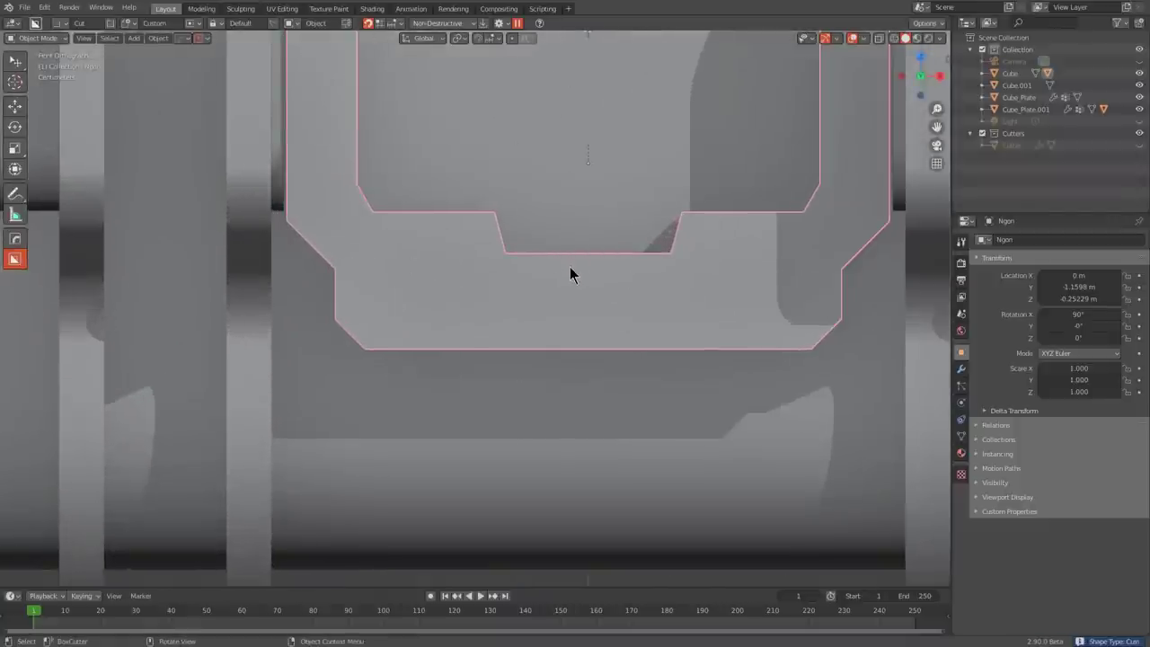
scroll(571, 269, "up", 1, "alt")
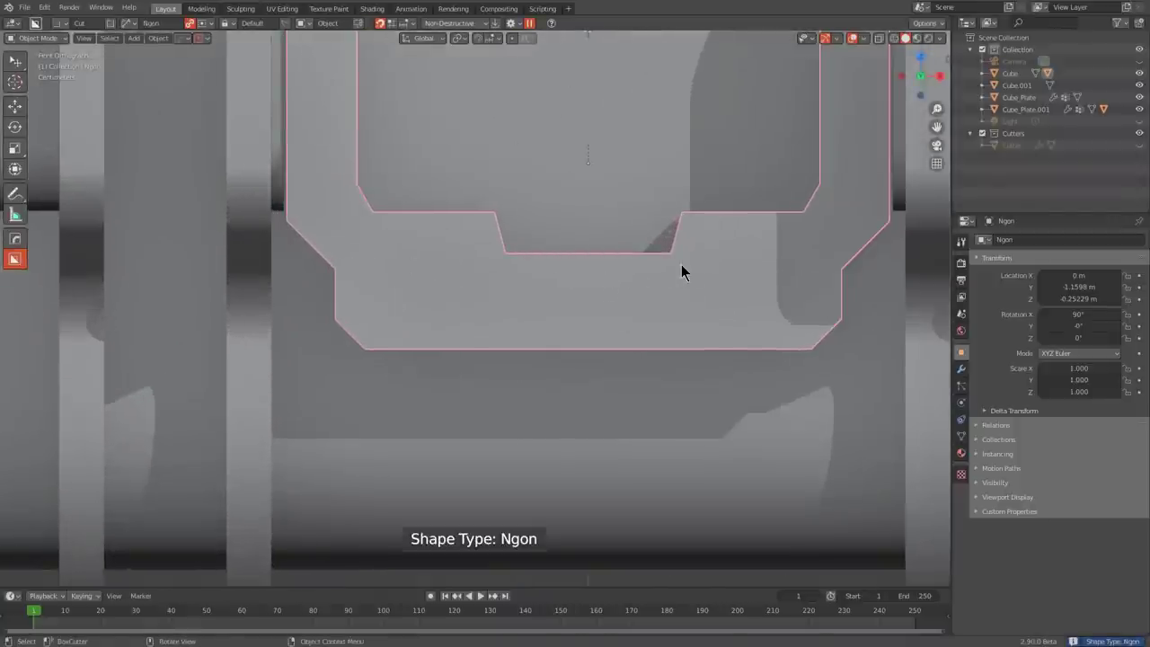
left_click_drag(683, 264, 489, 260)
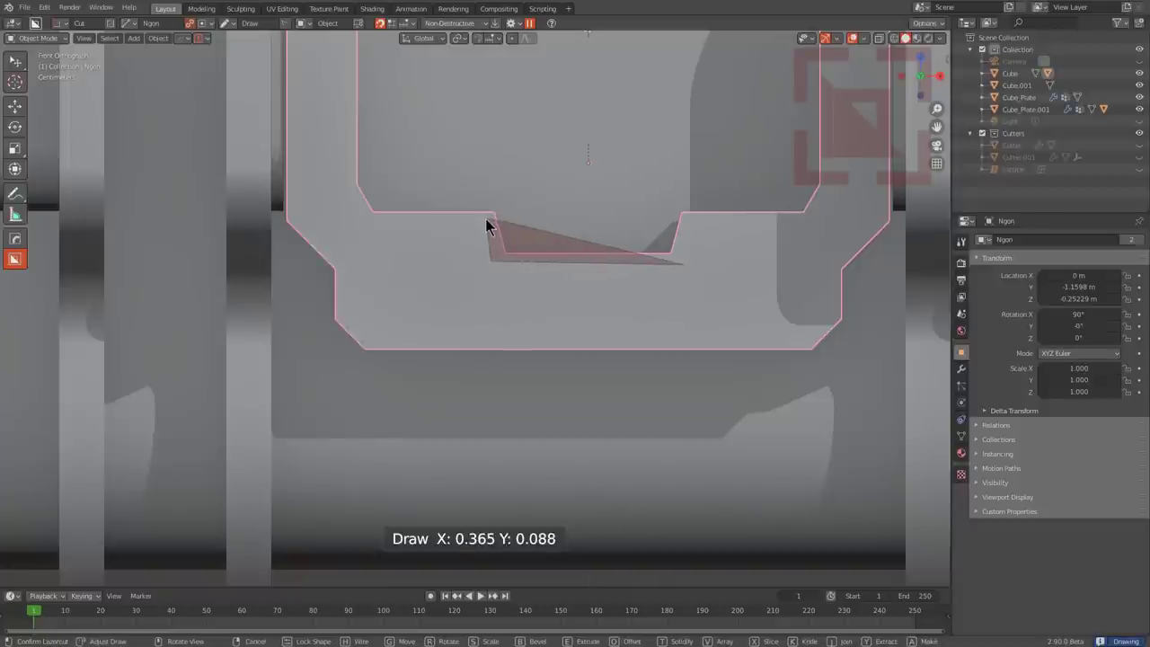
left_click(371, 216)
left_click(339, 255)
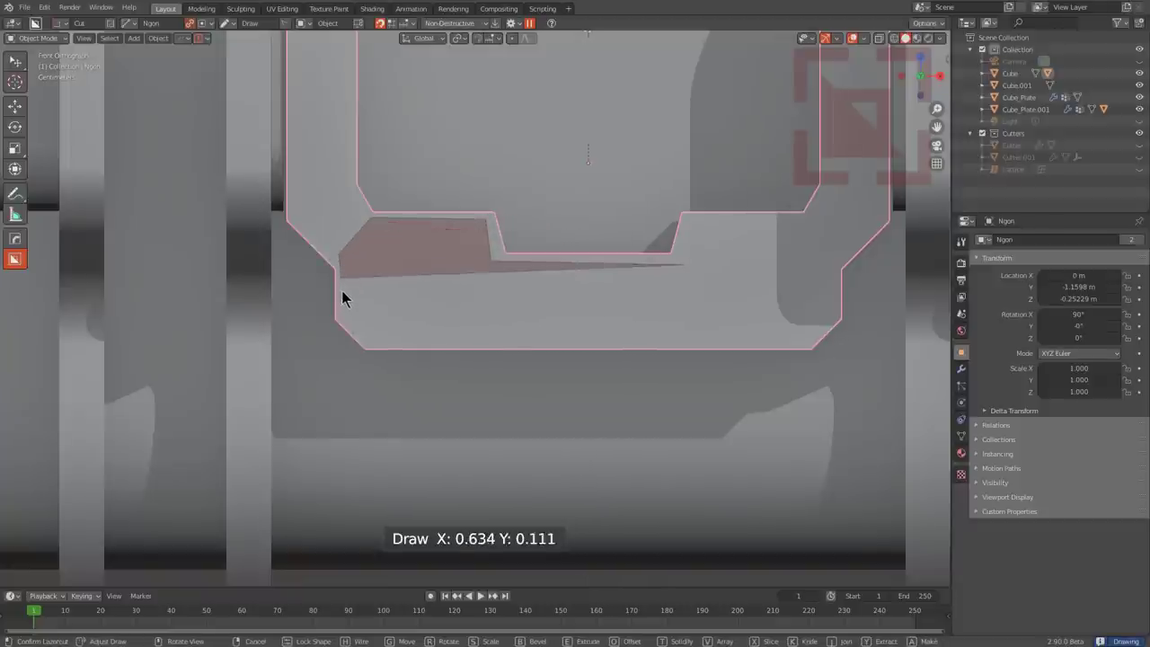
right_click(339, 315)
right_click(494, 293)
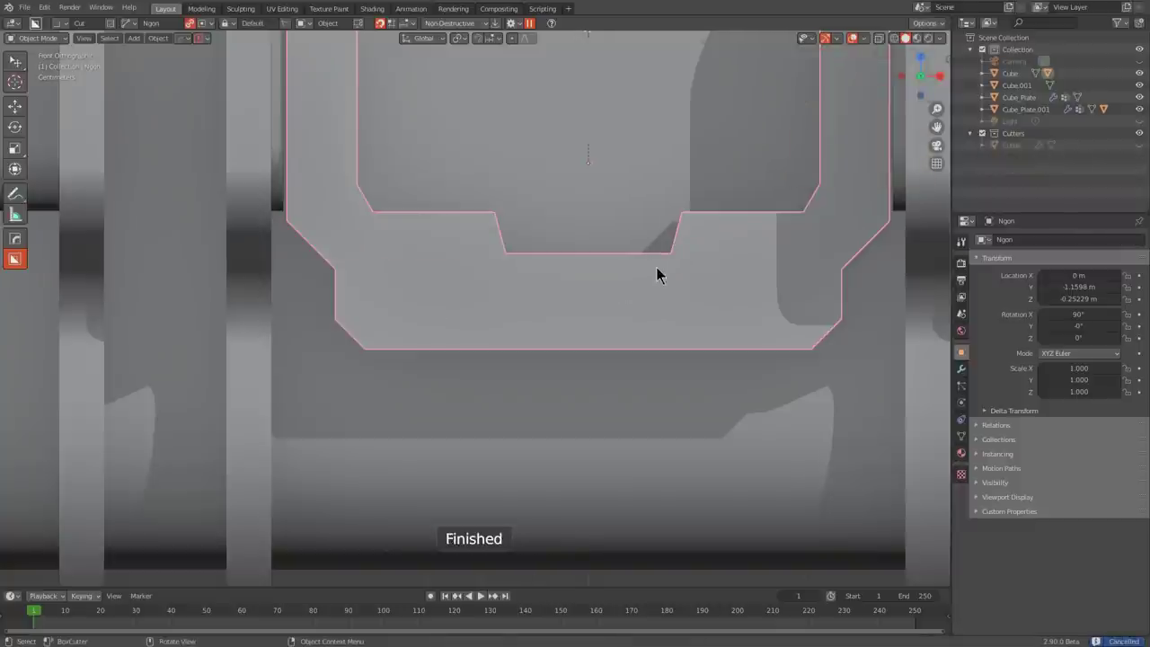
Step: Cut an Ngon recess following the grip's contour on the handle's left half, extruded about 0.256 m through it
left_click_drag(657, 266, 483, 258)
left_click(496, 261)
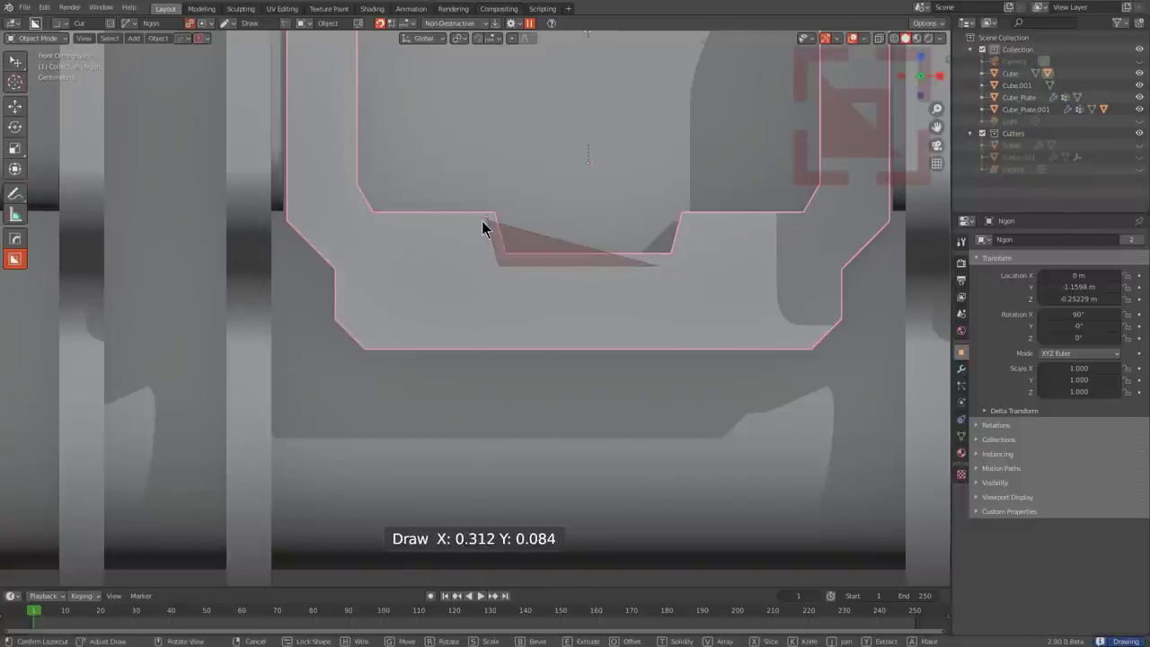
left_click(482, 220)
left_click(368, 216)
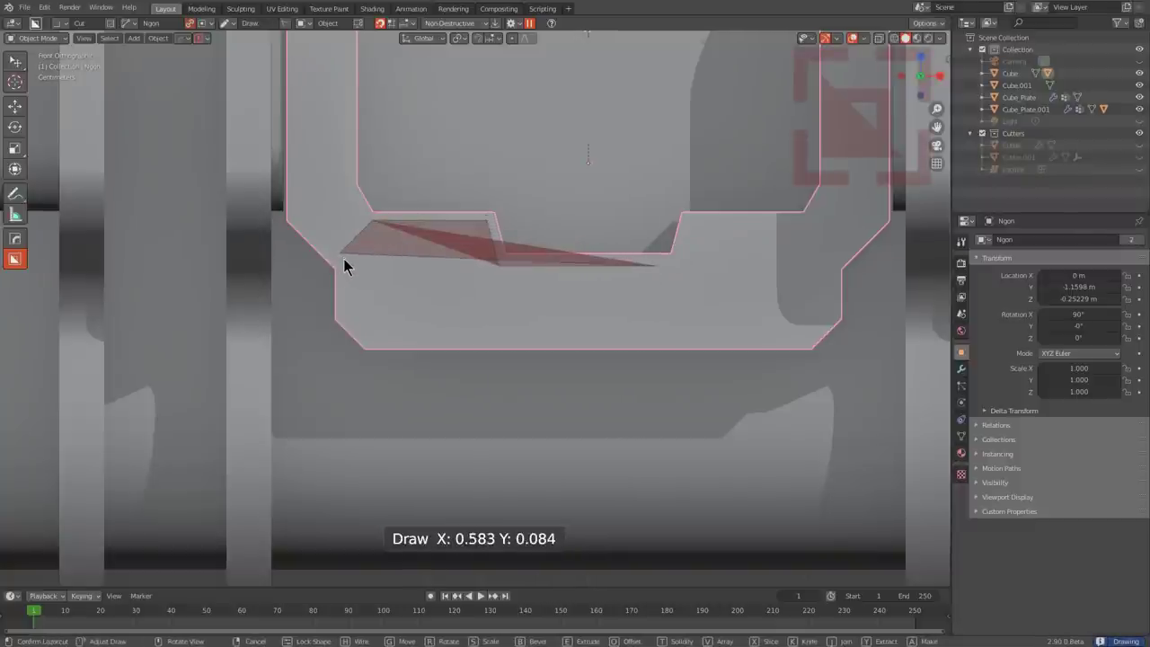
left_click(343, 257)
left_click(370, 342)
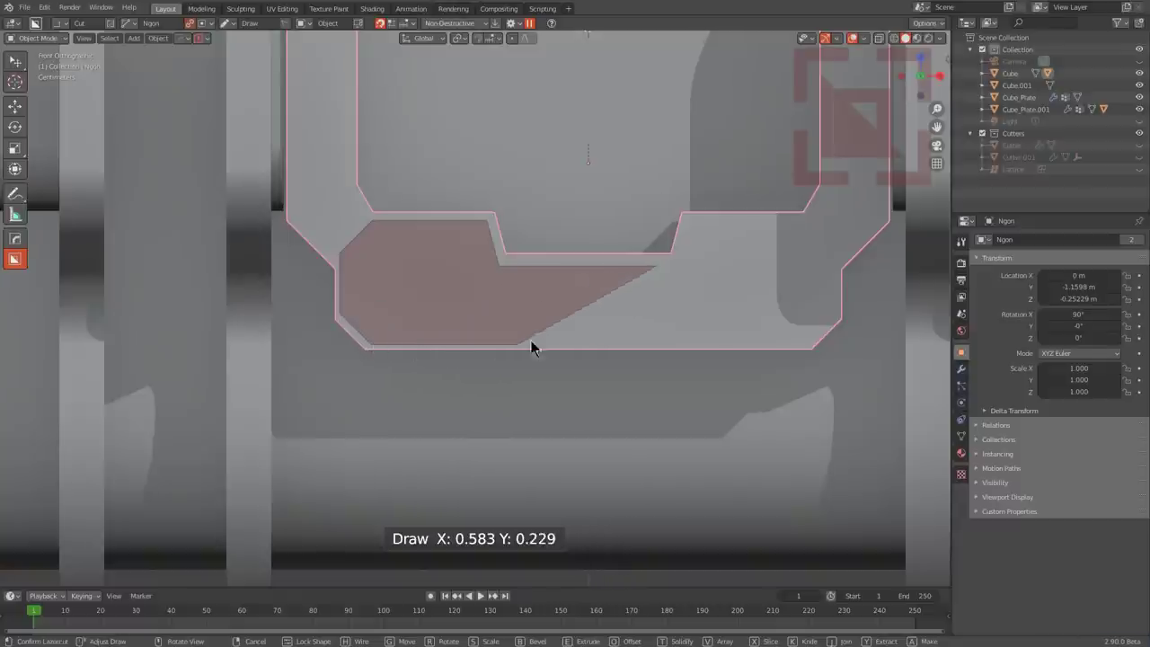
key("e")
middle_click_drag(645, 340, 673, 310)
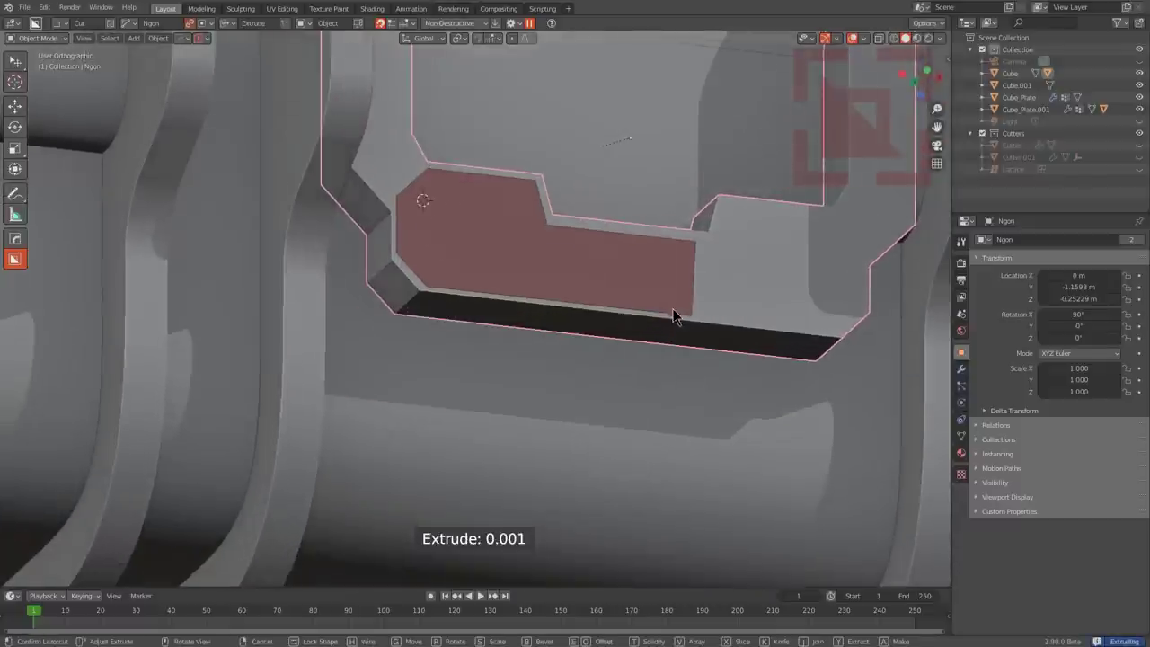
left_click(584, 376)
scroll(600, 303, "down", 2)
Step: Draw three slanted Ngon lines across the grip's recess cutter to leave diagonal struts in the opening
middle_click_drag(600, 303, 575, 341, "alt")
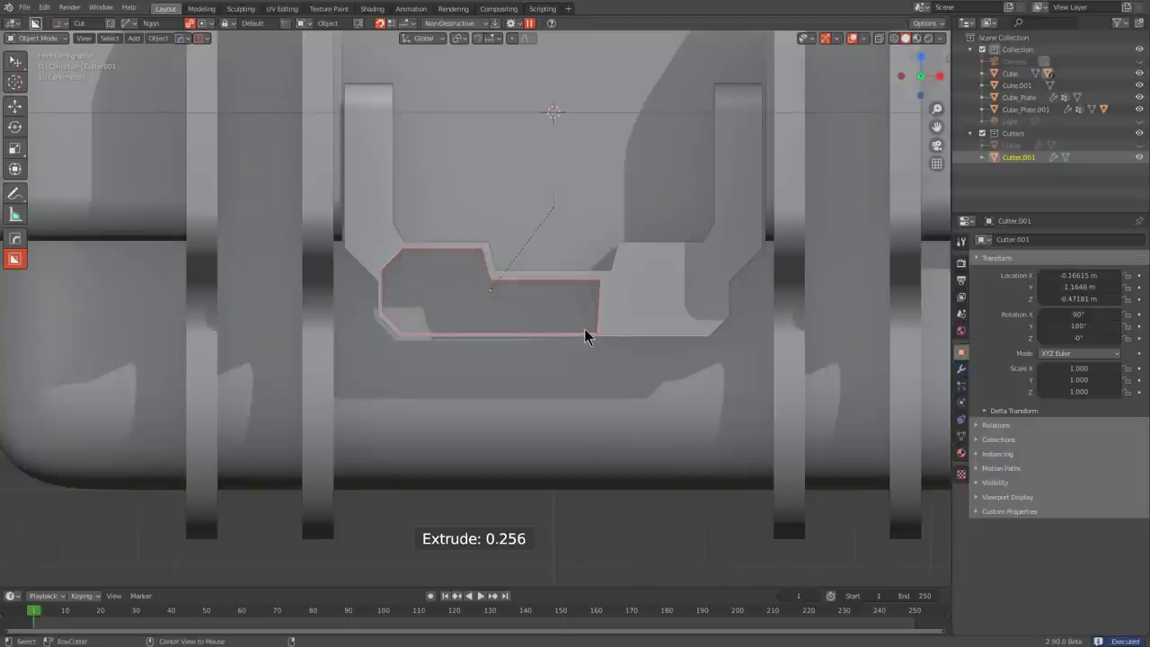
scroll(585, 330, "up", 1, "alt")
left_click_drag(450, 207, 422, 392)
left_click_drag(490, 193, 529, 411)
left_click_drag(559, 355, 592, 218)
Step: Mirror the handle's left-half openings and struts across local X onto the right half, and deselect the handle
left_click(637, 291)
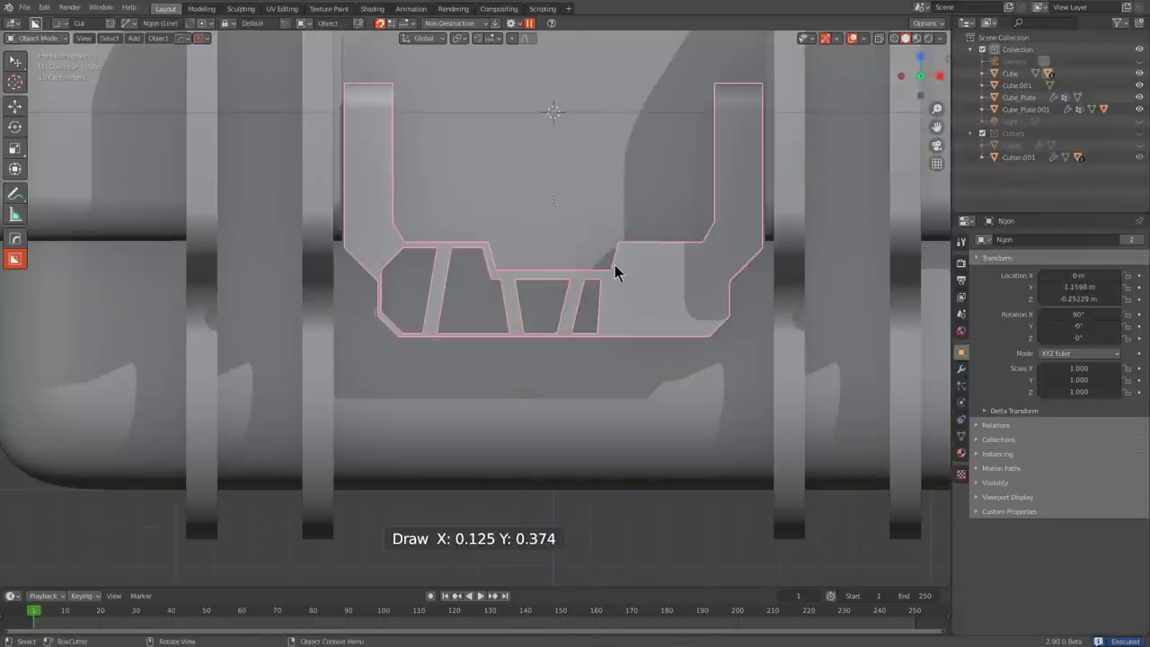
key("alt+x")
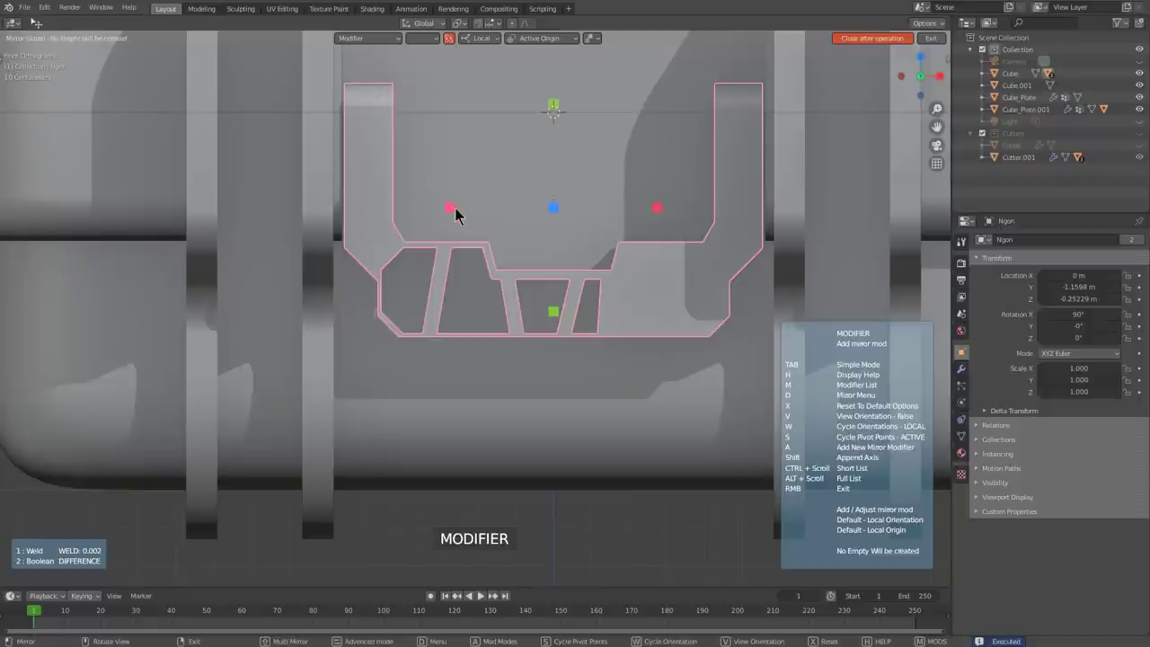
left_click(455, 207)
scroll(437, 244, "down", 1)
middle_click_drag(422, 196, 503, 326, "shift")
scroll(490, 284, "up", 1)
key("alt+a")
key("KP_1")
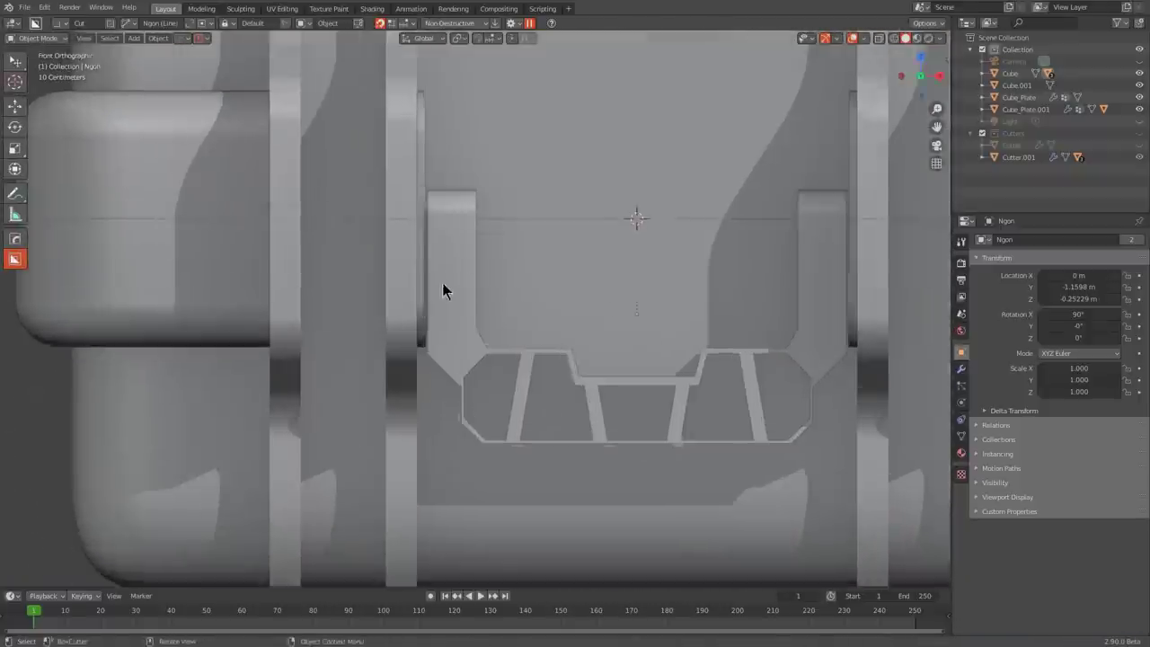
scroll(445, 276, "up", 1)
key("d")
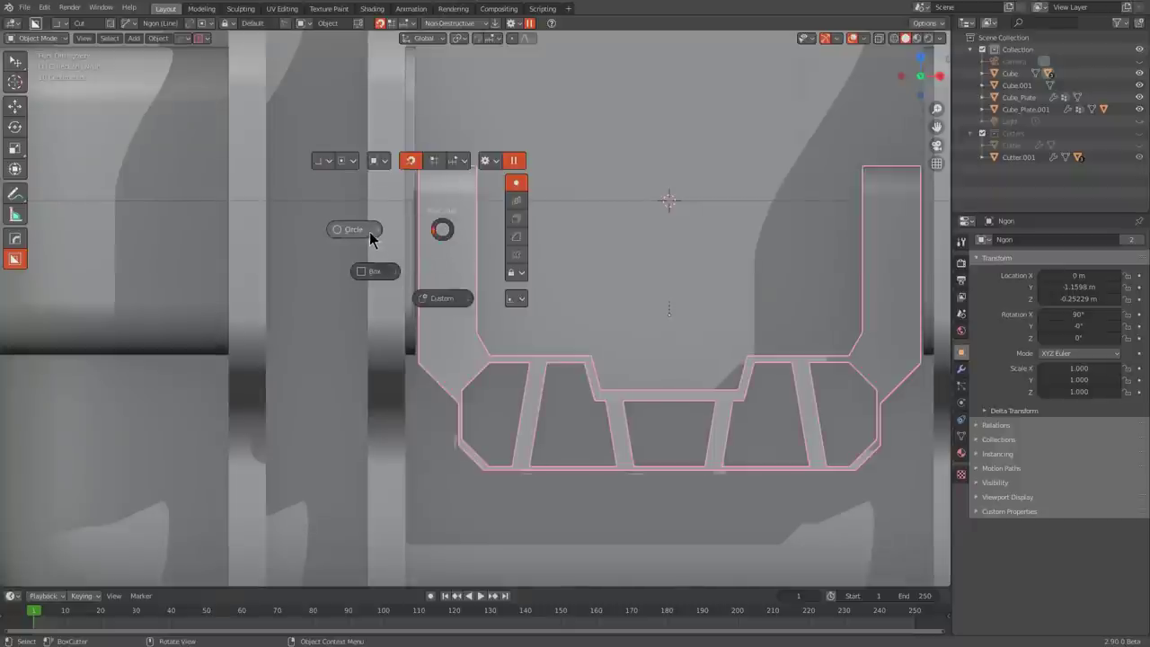
left_click(368, 236)
left_click_drag(426, 148, 459, 261)
right_click(459, 262)
Step: Box-cut a slot through the upper part of the handle's left arm to form a two-pronged fork
key("d")
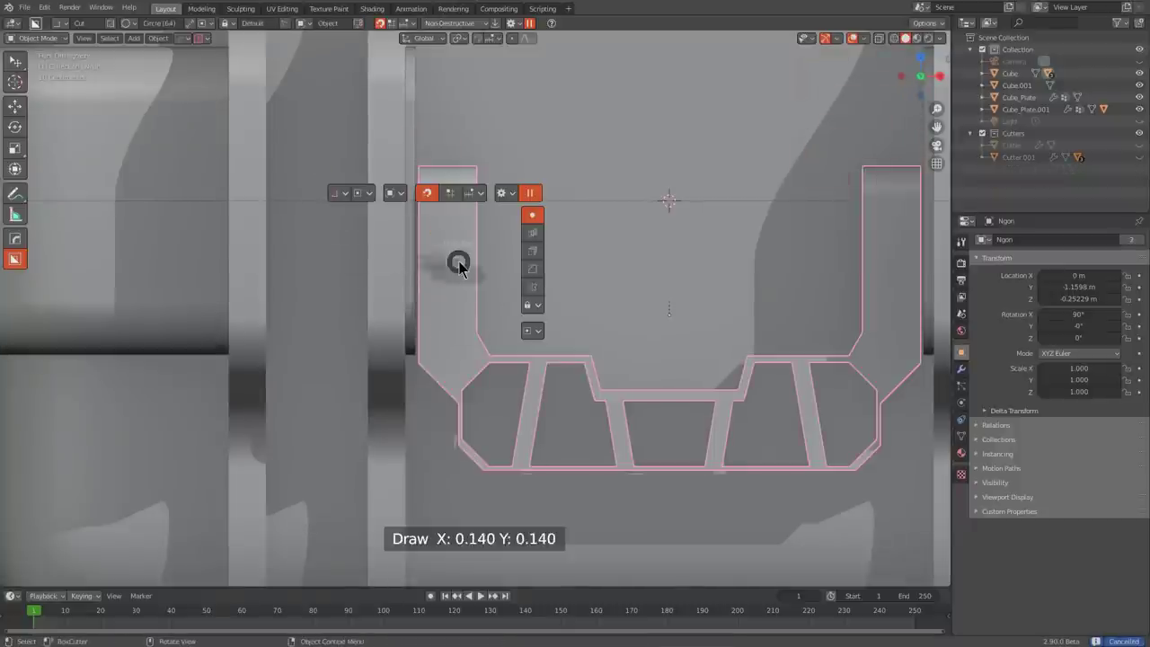
left_click(411, 304)
left_click_drag(427, 160, 469, 262)
scroll(512, 272, "down", 5)
mouse_move(529, 275)
middle_mouse_down()
mouse_move(650, 290)
mouse_move(534, 254)
mouse_move(421, 274)
middle_mouse_up()
scroll(423, 276, "up", 2)
Step: Sharpen the handle with a sharpness angle of 30°
left_click(423, 276)
scroll(423, 277, "up", 2)
key("q")
left_click(401, 253)
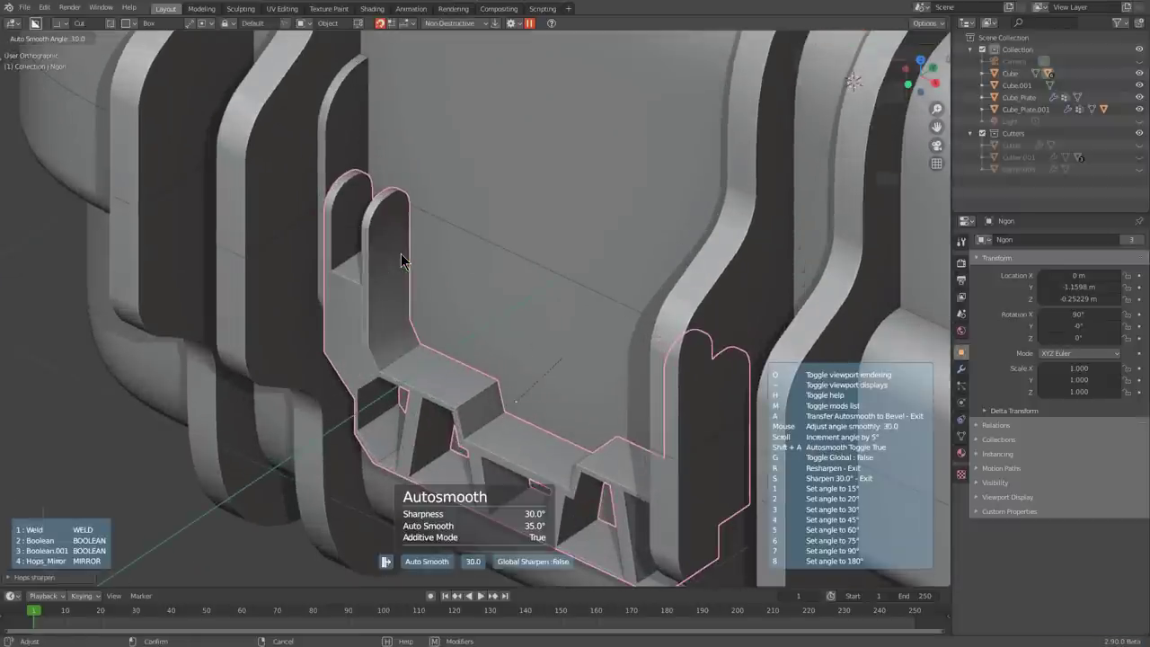
left_click(401, 253)
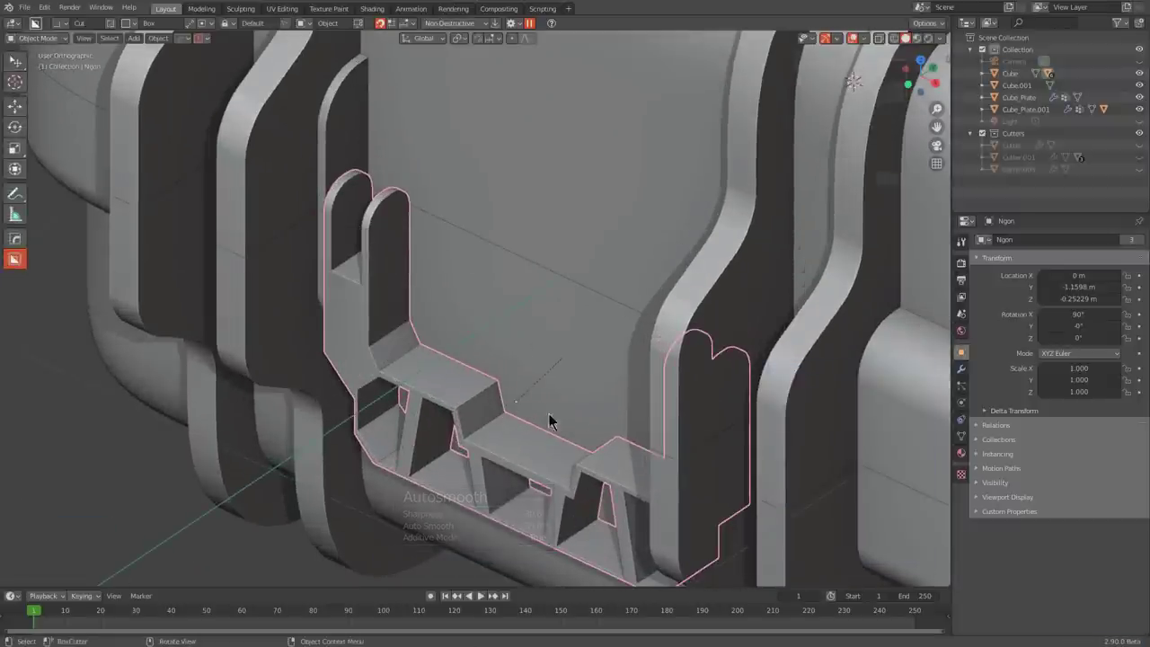
Step: Make a Circle cylinder from the inner face of the left arm across to the right arm, about 1.062 m long
middle_click_drag(466, 343, 448, 313)
key("d")
left_click(341, 241)
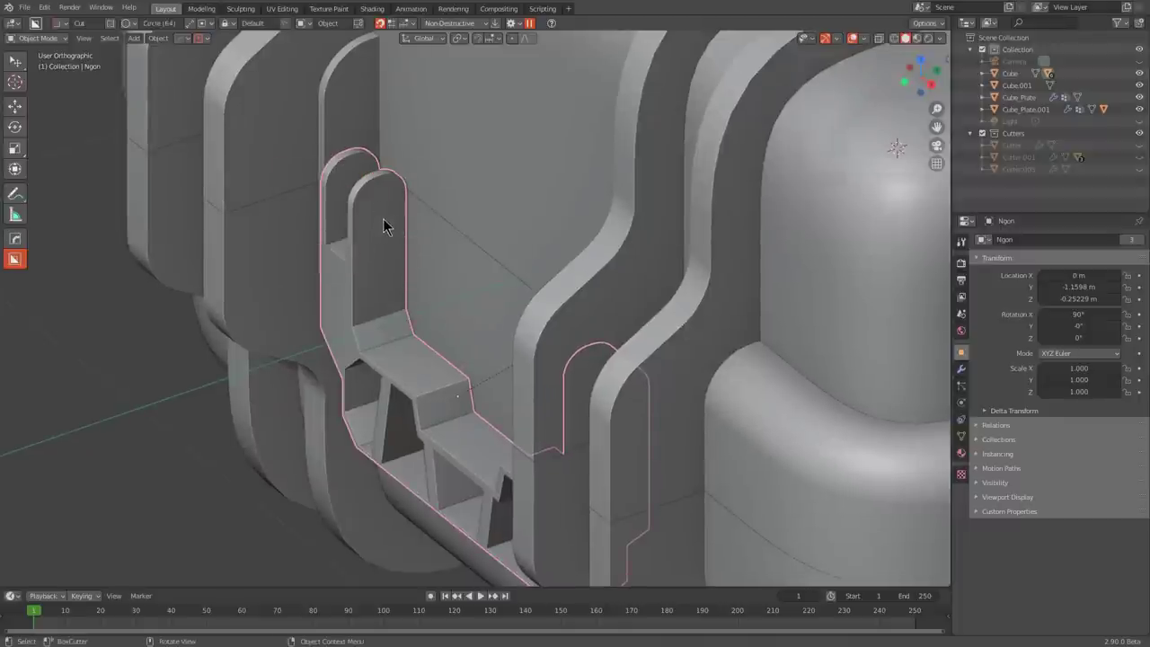
left_click_drag(379, 200, 404, 208)
key("a")
middle_click_drag(553, 395, 647, 392)
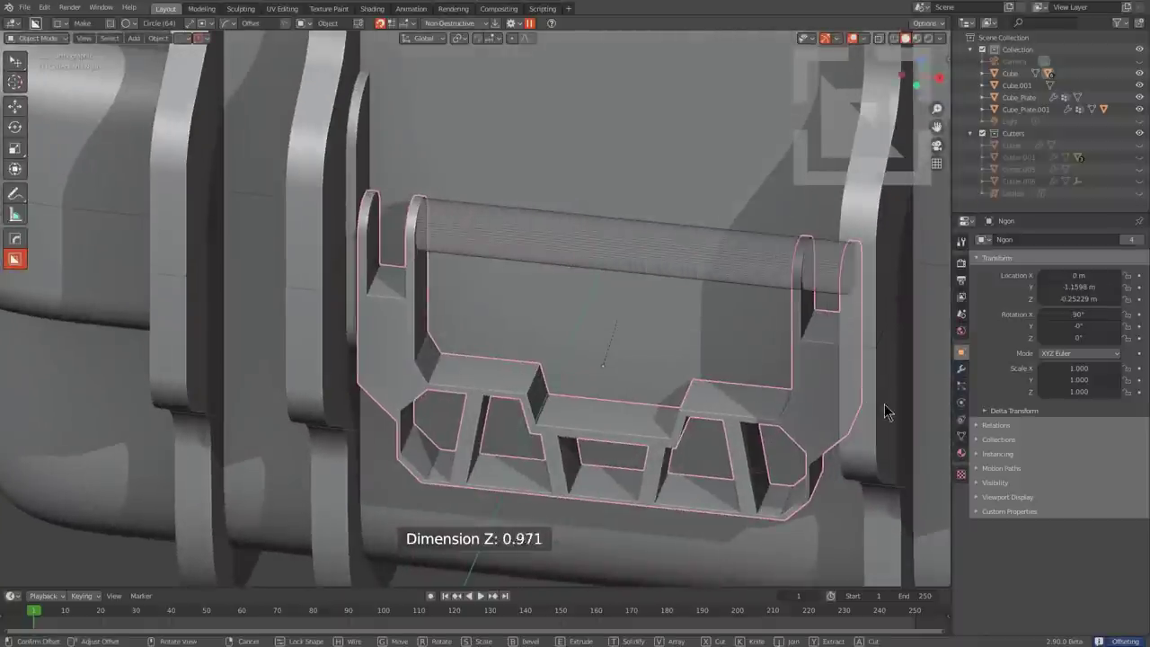
left_click(912, 395)
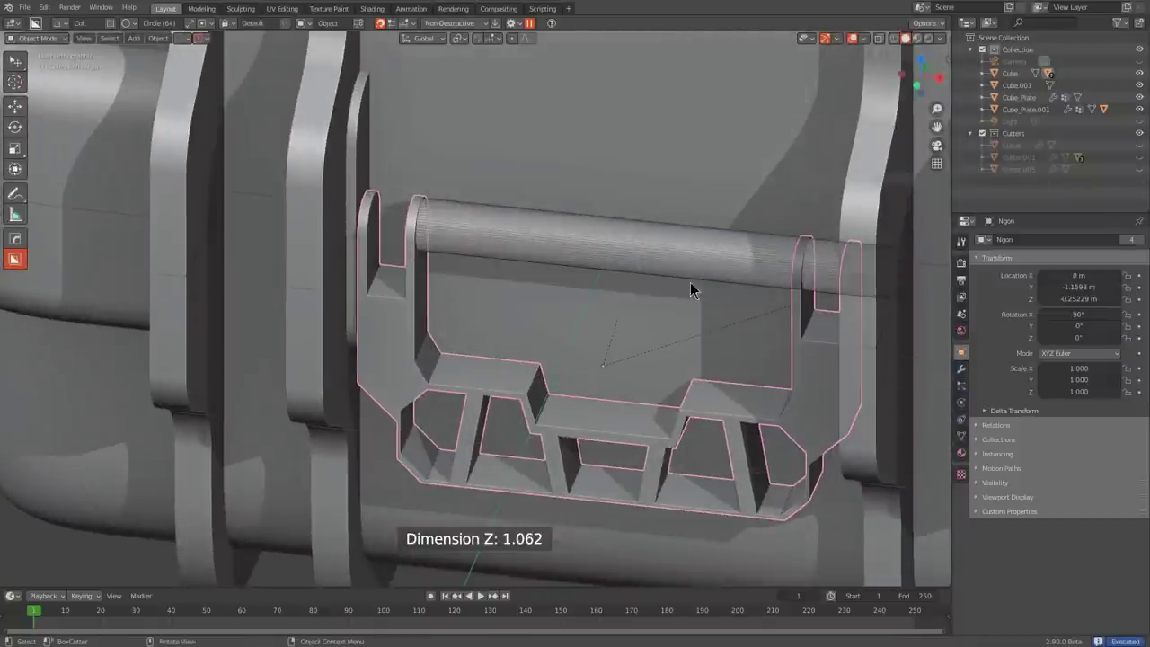
Step: Reposition the cylinder in the front view so it spans both handle arms, at about X 0.49 m and Z -0.016 m
middle_click_drag(689, 254, 707, 224)
key("g")
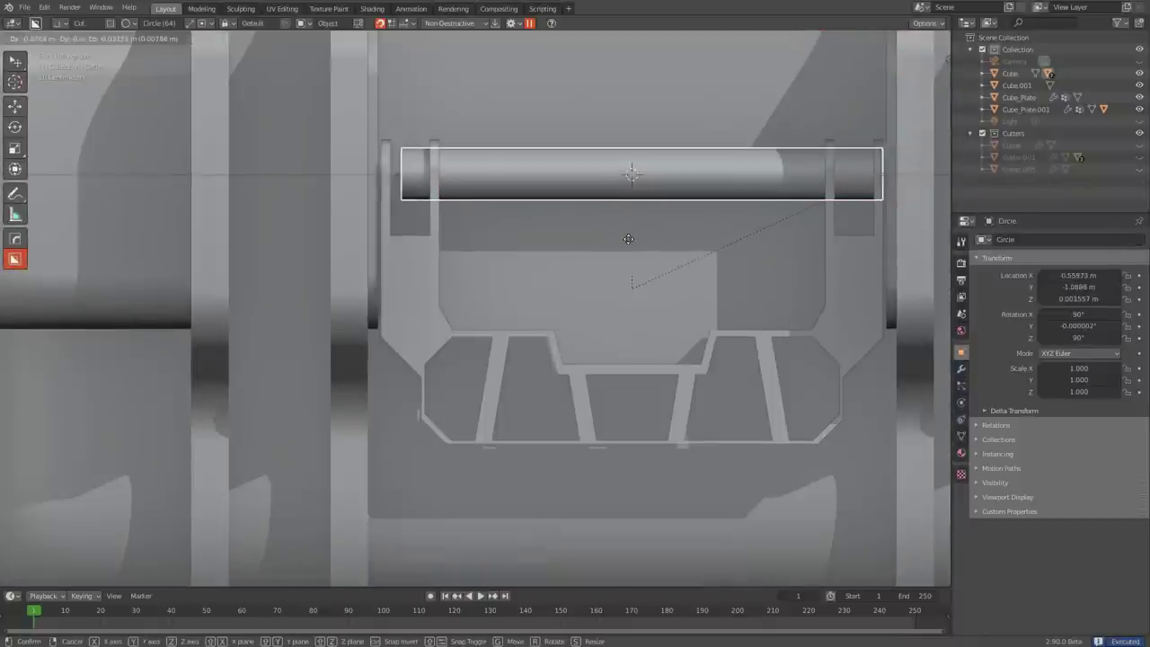
left_click(611, 248)
scroll(611, 252, "down", 3)
Step: Mirror the cylinder across the X axis of the case's upper half
middle_click_drag(603, 256, 403, 241)
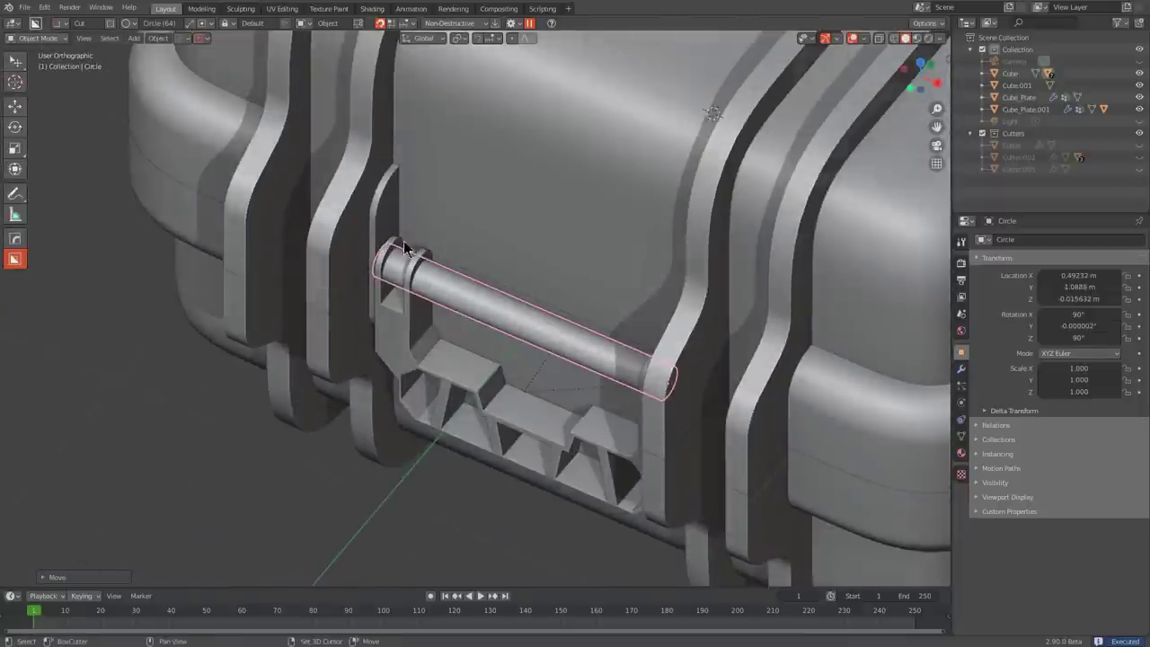
left_click(420, 192, "shift")
scroll(494, 217, "down", 2)
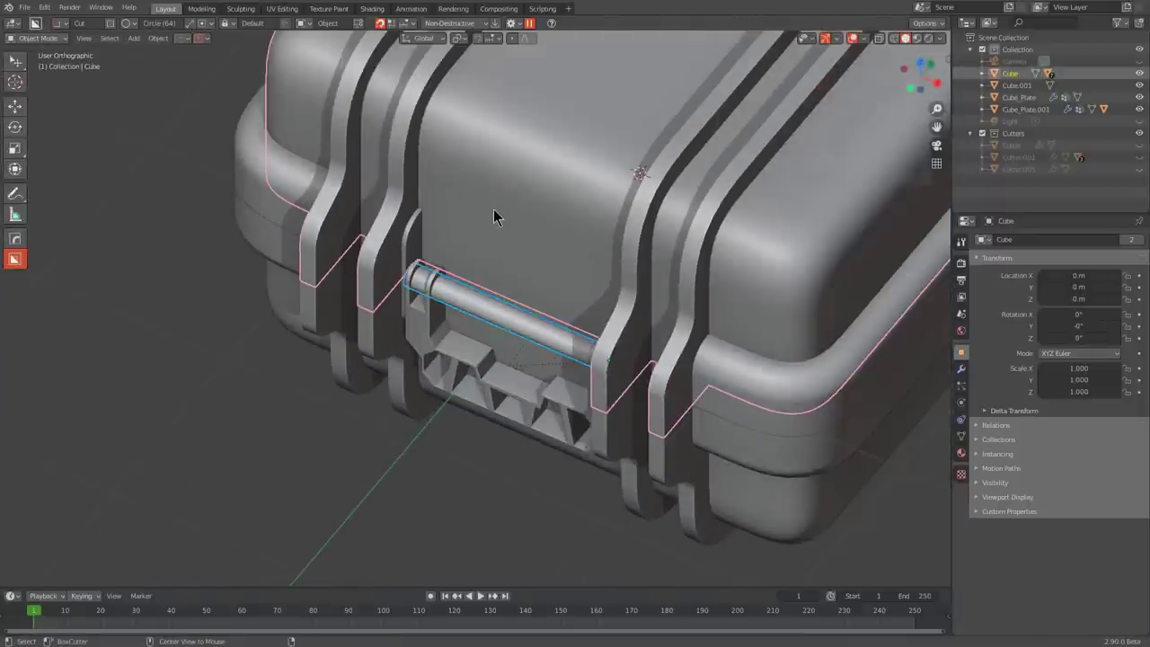
key("alt+x")
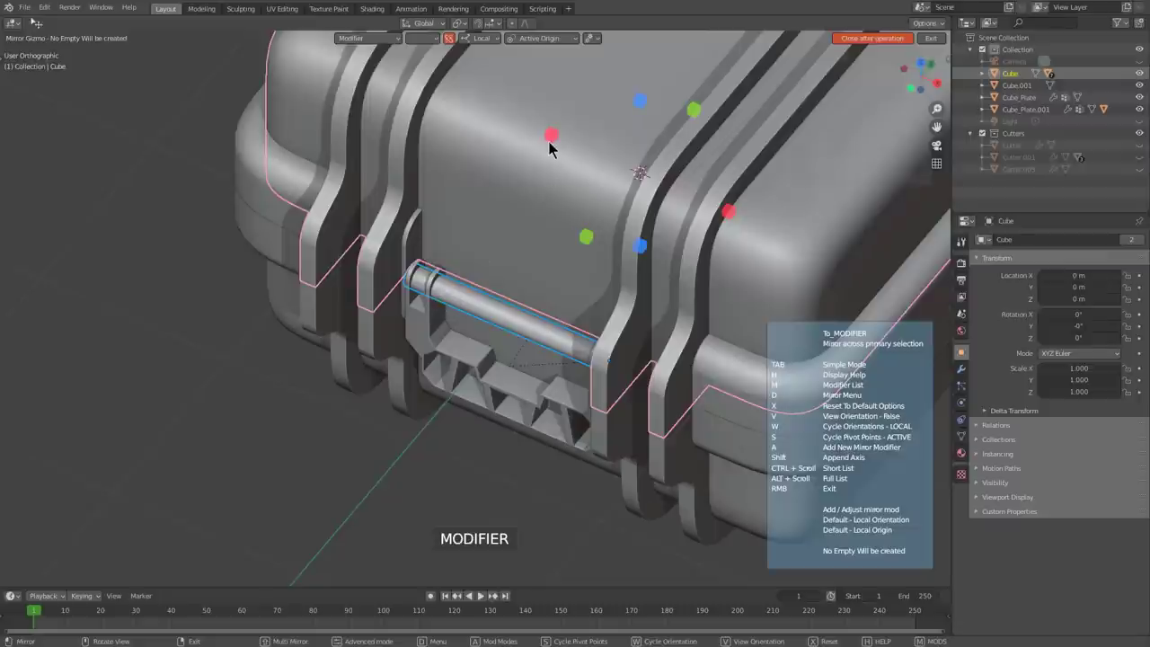
left_click(551, 136)
Step: Select the mirrored cylinder and scale it along X to a factor of about 0.4
middle_click_drag(459, 290, 524, 255)
scroll(539, 256, "up", 3)
left_click(621, 251)
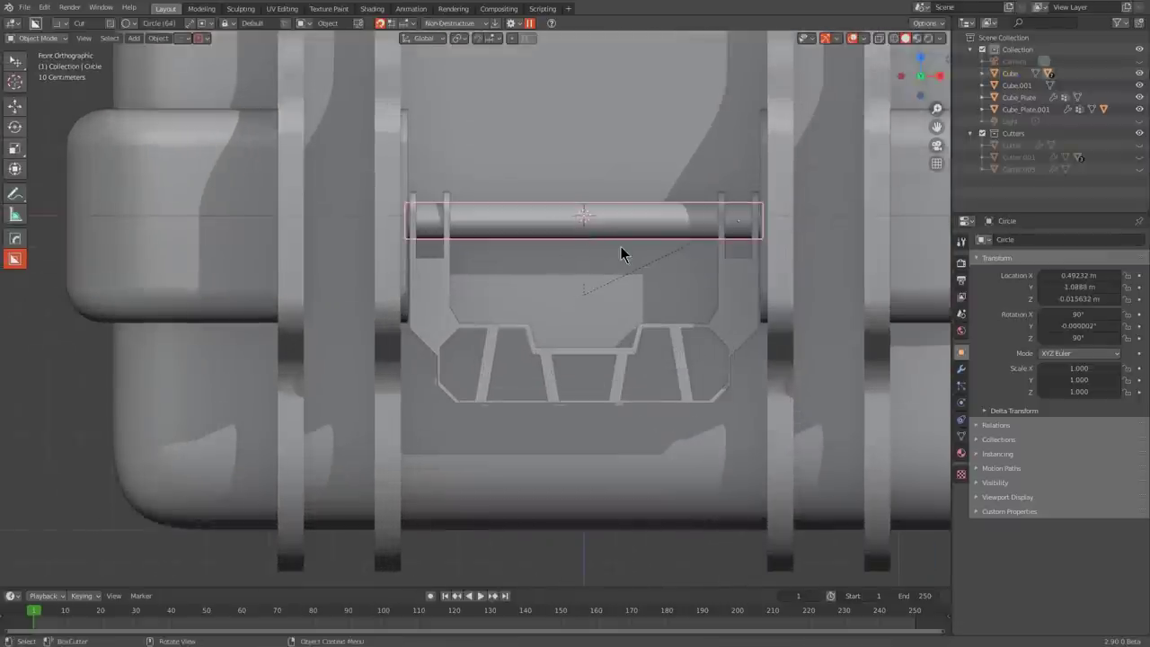
scroll(670, 249, "up", 2)
scroll(746, 279, "down", 1)
key("s")
key("x")
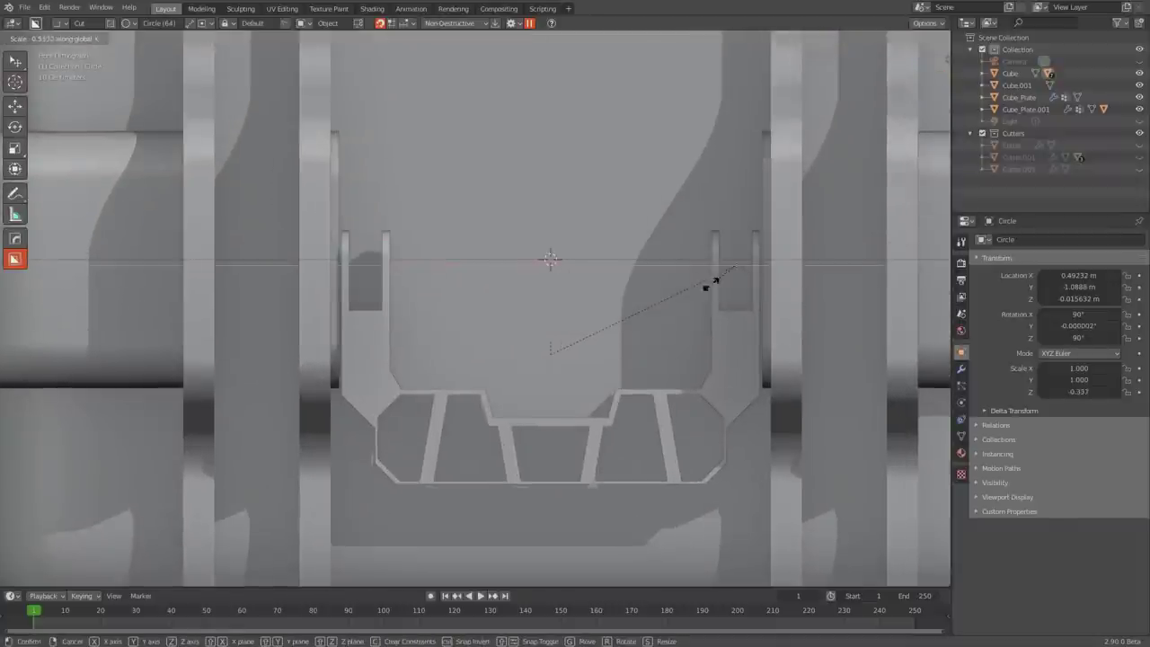
right_click(708, 284)
key("s")
key("x")
left_click(783, 281)
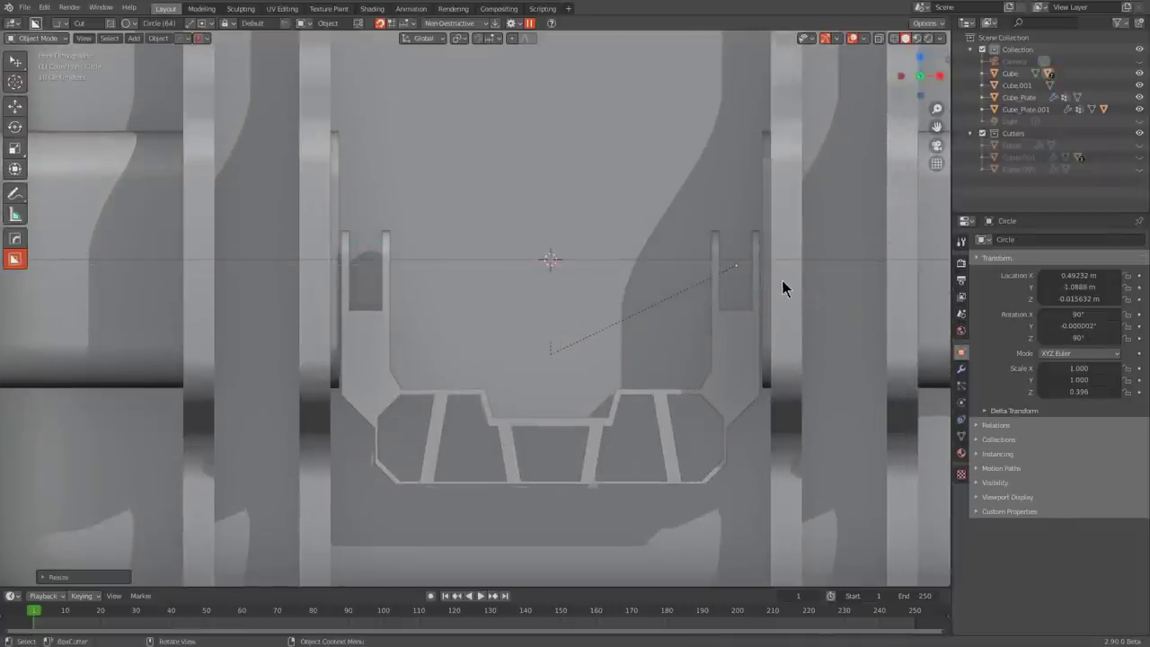
Step: Scale the cylinder along X to about 0.73 and move it to about X 0.178 m so it spans both arms
key("s")
key("x")
left_click(818, 311)
key("g")
key("x")
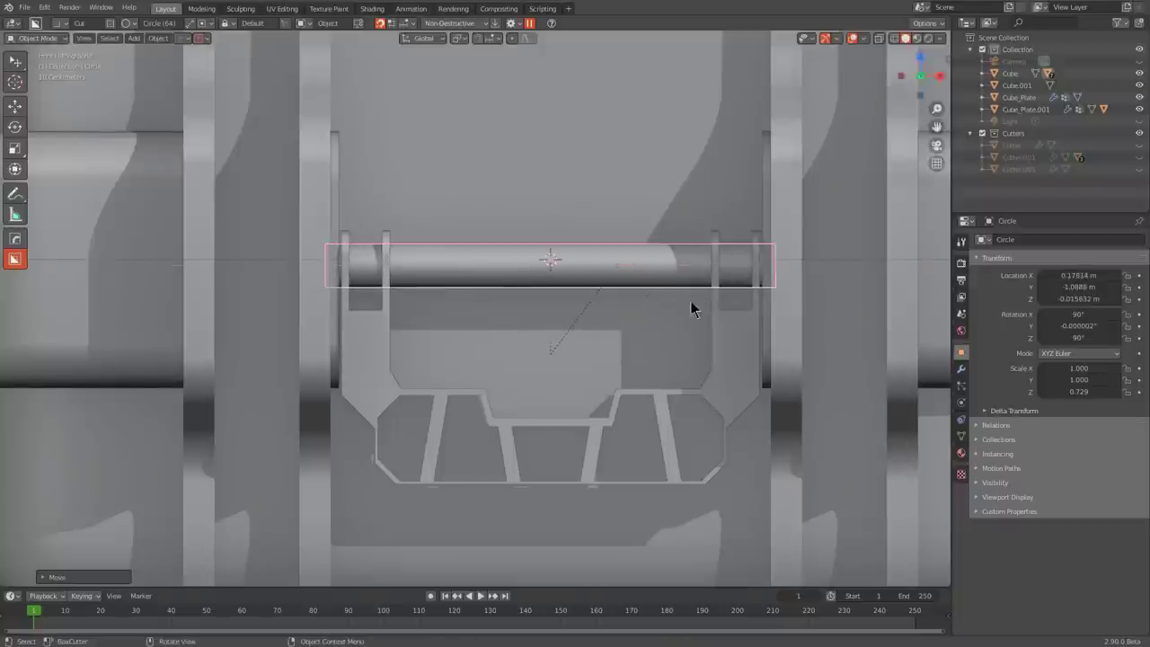
scroll(690, 308, "down", 2)
middle_click_drag(629, 310, 555, 354)
key("alt+a")
Step: Bevel the front seam edges of the two neighbouring ribs on the case's upper half with one segment in Edit Mode
scroll(496, 350, "down", 3)
scroll(372, 359, "up", 3)
left_click(401, 329)
scroll(400, 329, "up", 2)
scroll(478, 328, "up", 3)
key("Tab")
left_click(496, 345)
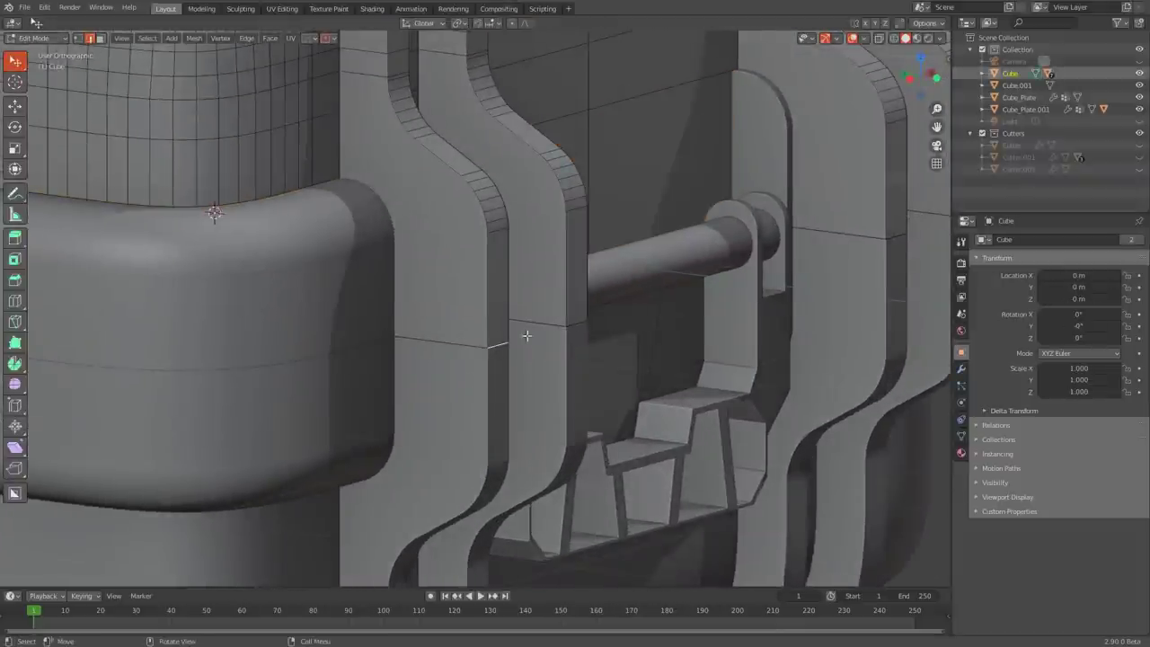
key("ctrl+b")
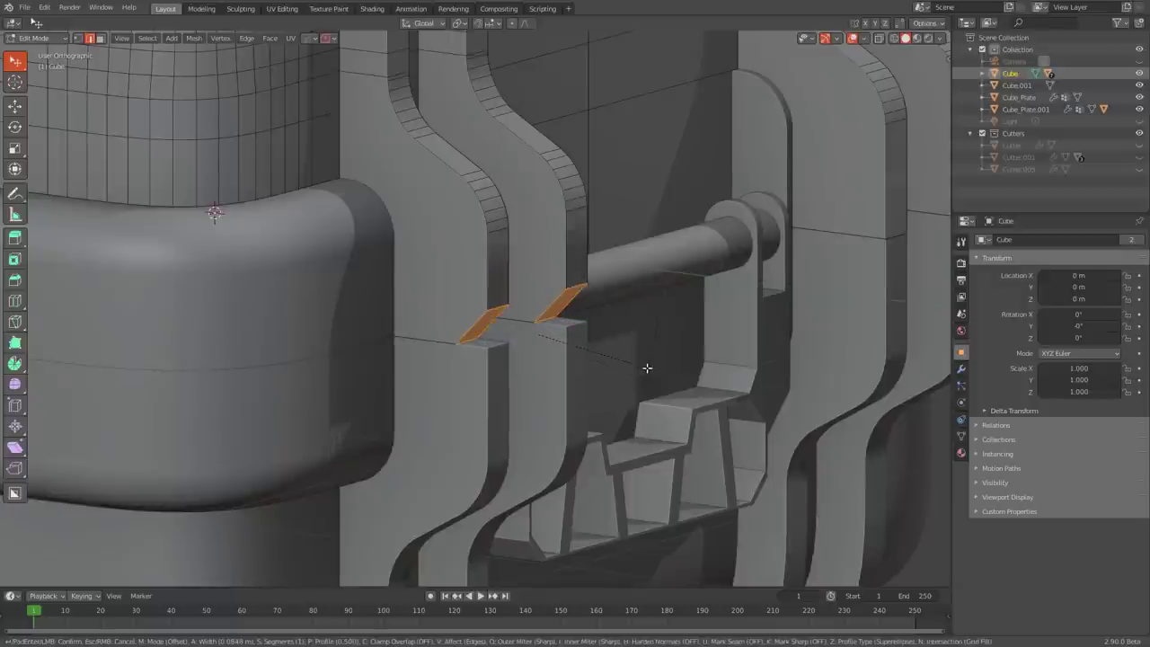
left_click(641, 365)
key("Tab")
Step: Mirror the upper half's beveled ribs across local X and local Y, and deselect it
scroll(639, 369, "down", 3)
middle_click_drag(639, 370, 562, 327)
key("alt+x")
left_click(320, 253)
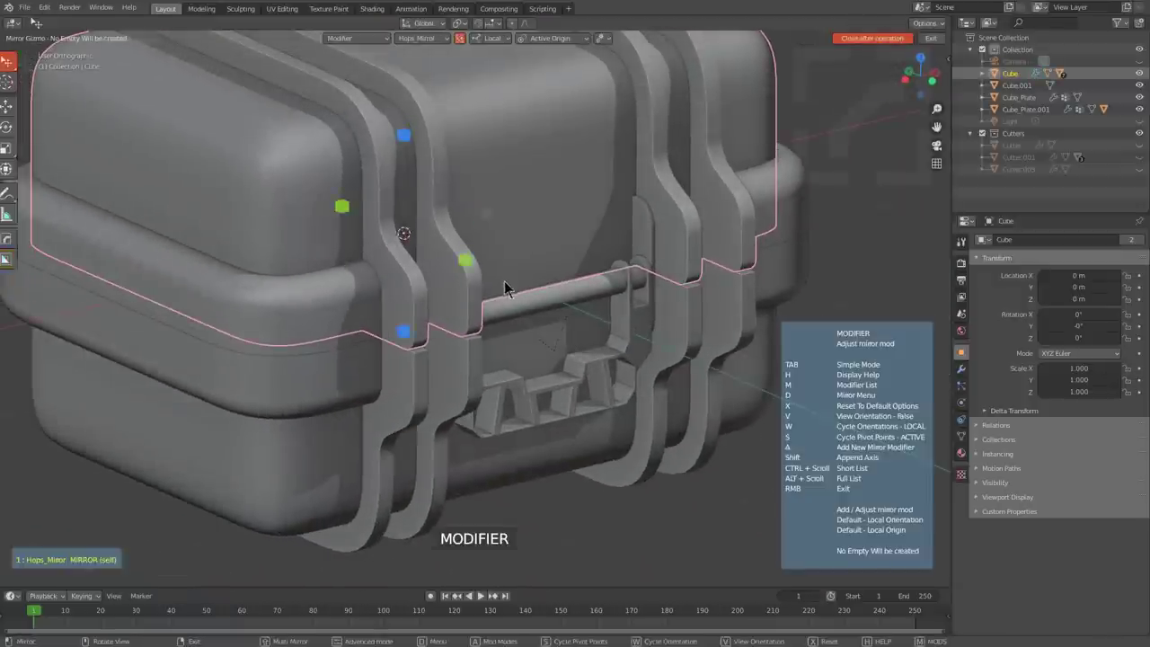
left_click(463, 262)
scroll(522, 297, "down", 3)
key("alt+a")
Step: Link the object data of the case's lower and upper halves so both share the beveled rib mesh, and deselect everything
middle_click_drag(522, 297, 508, 351)
scroll(455, 371, "up", 3)
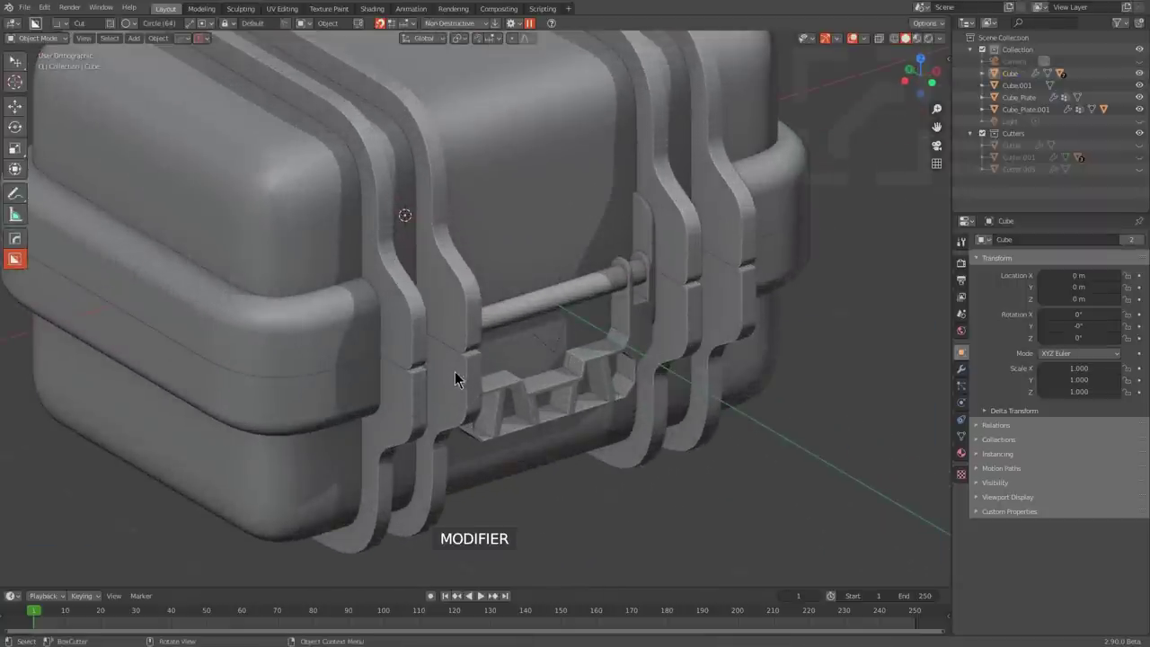
left_click(451, 306)
left_click(462, 380)
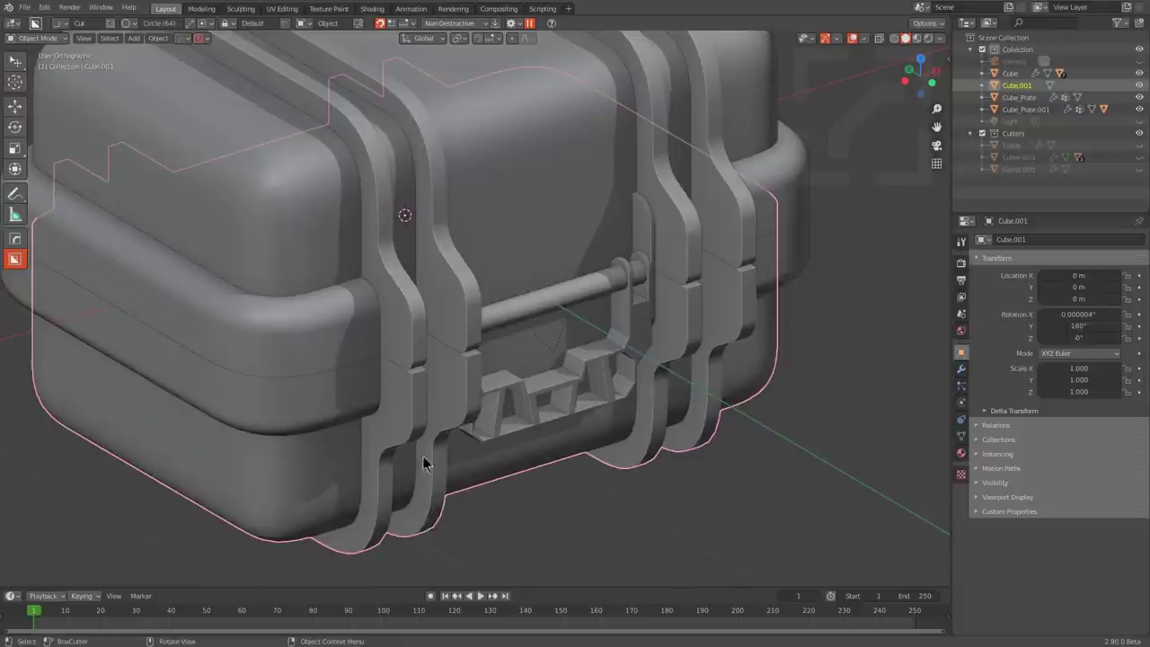
left_click(467, 285, "shift")
key("ctrl+l")
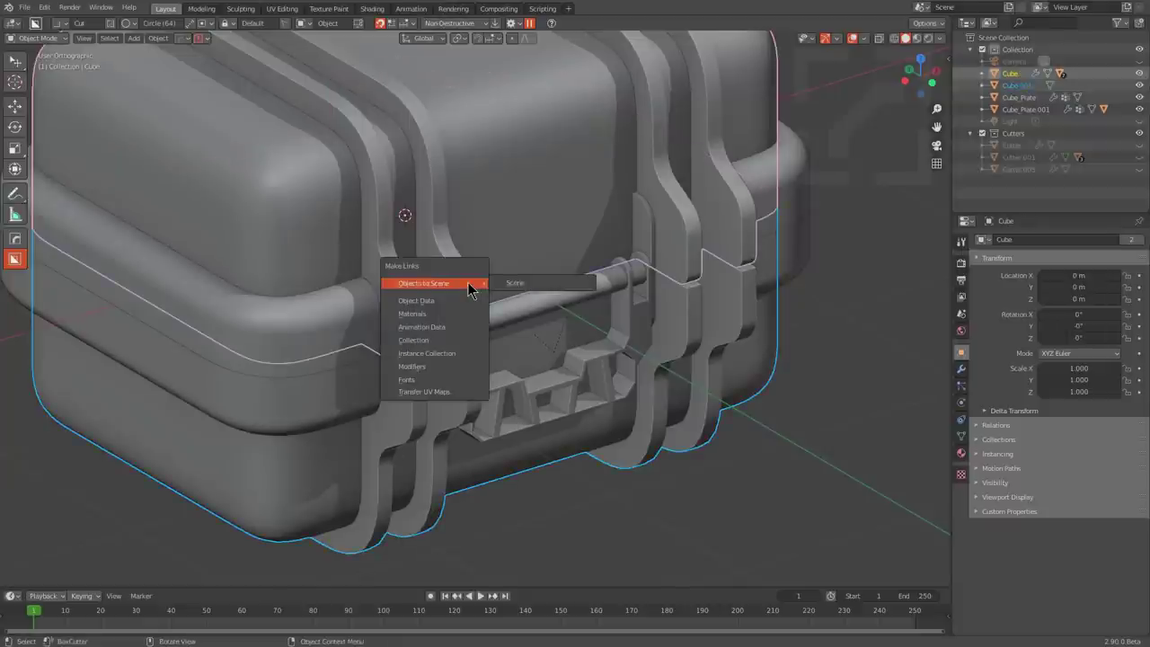
left_click(404, 300)
key("alt+a")
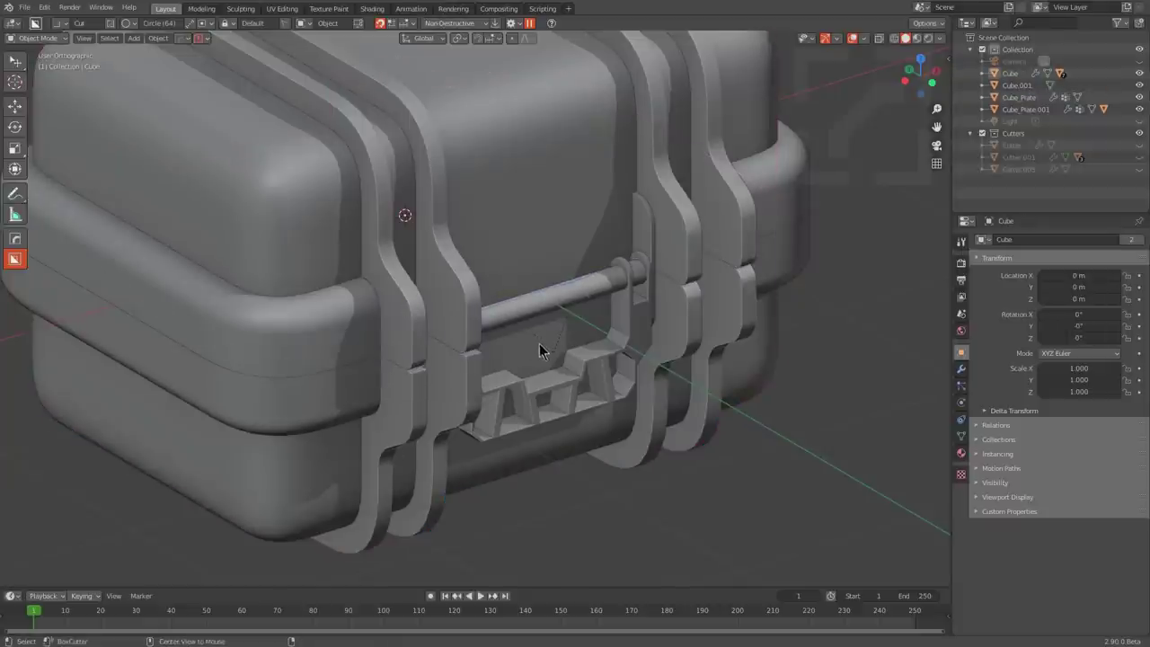
Step: Mirror the case's lower half across its local X axis and deselect it
middle_click_drag(542, 345, 567, 339)
scroll(567, 340, "up", 1)
left_click(692, 337)
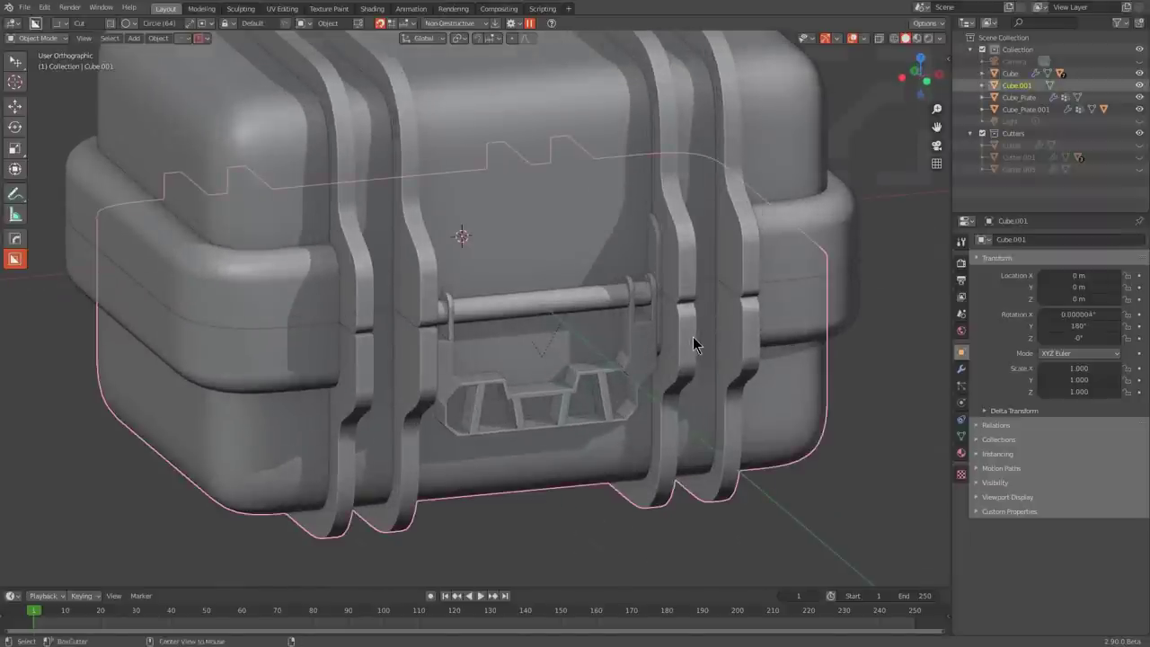
key("alt+x")
left_click(562, 236)
key("alt+a")
scroll(474, 289, "down", 1, "alt")
Step: In front view, make a Line Box solid filling the gap between the two left front ribs across the seam
middle_click_drag(475, 289, 508, 292)
scroll(430, 296, "down", 3)
scroll(508, 292, "up", 1)
middle_click_drag(549, 348, 499, 313)
scroll(498, 312, "up", 5)
key("KP_1")
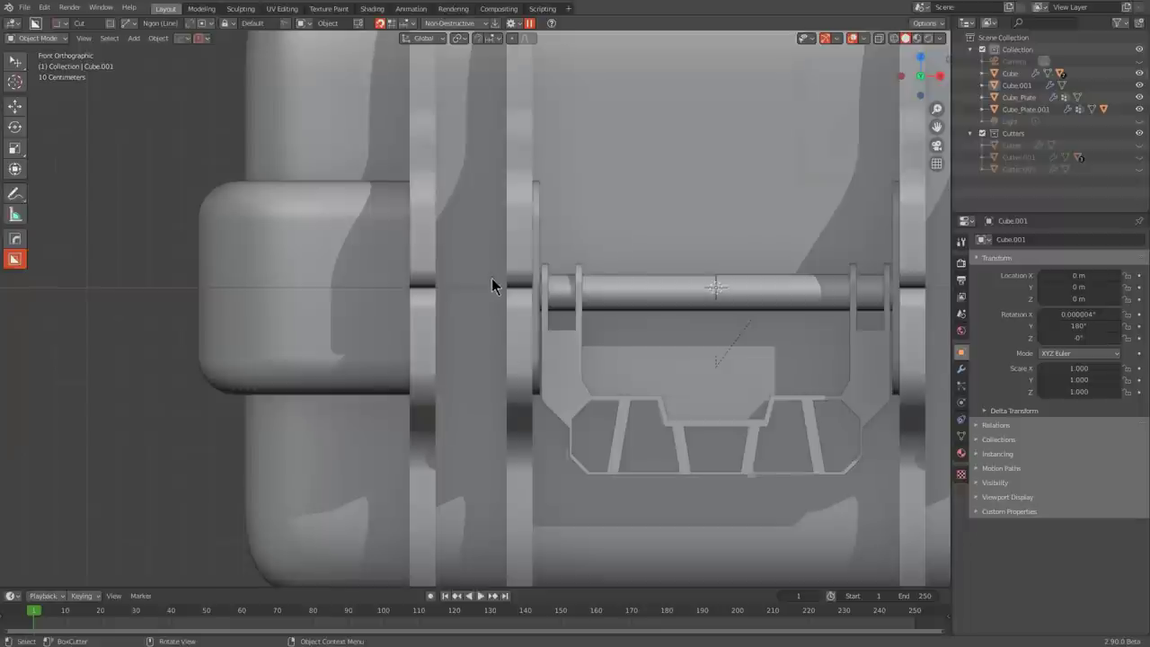
left_click(467, 190)
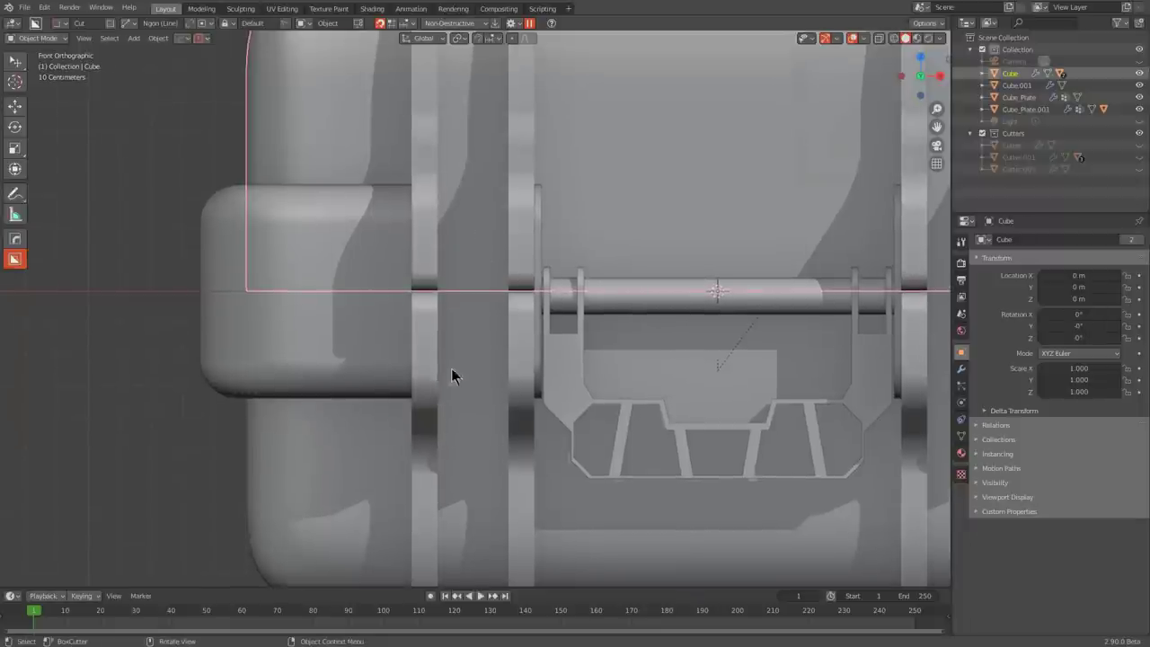
scroll(459, 336, "down", 2)
key("alt+a")
left_click(475, 253)
scroll(469, 245, "up", 2)
key("alt+a")
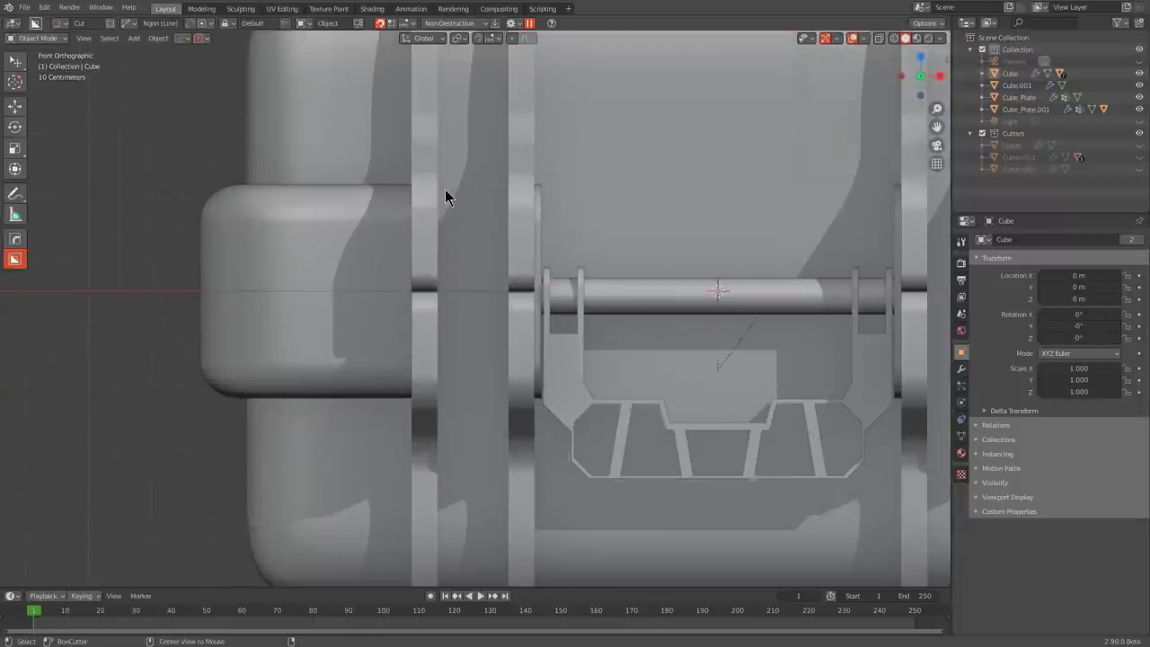
left_click_drag(440, 176, 480, 373)
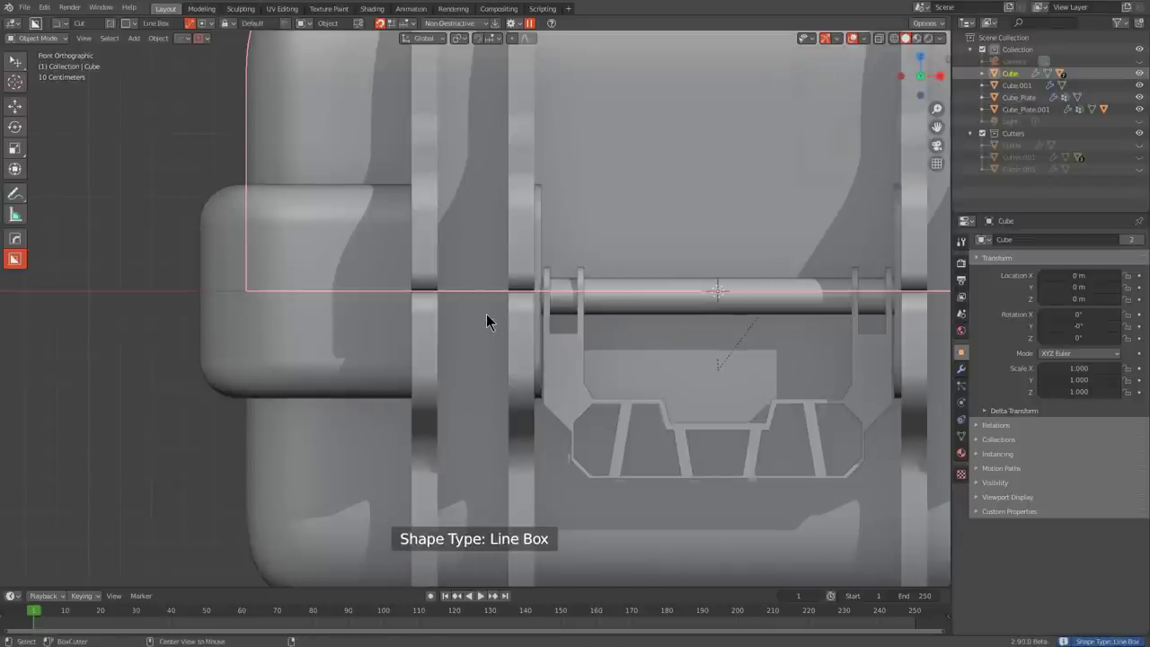
left_click_drag(438, 178, 507, 416)
mouse_move(507, 416)
middle_mouse_down()
mouse_move(550, 376)
mouse_move(600, 405)
mouse_move(561, 400)
mouse_move(506, 340)
mouse_move(506, 327)
mouse_move(566, 301)
mouse_move(584, 310)
middle_mouse_up()
left_click(614, 403)
Step: Scale the new box along Z to 0.725, center it on the seam at about X -0.777 m, Z -0.009 m, and convert it
left_click(506, 339)
scroll(566, 301, "up", 1, "alt")
scroll(568, 301, "up", 1)
scroll(585, 315, "up", 1)
key("s")
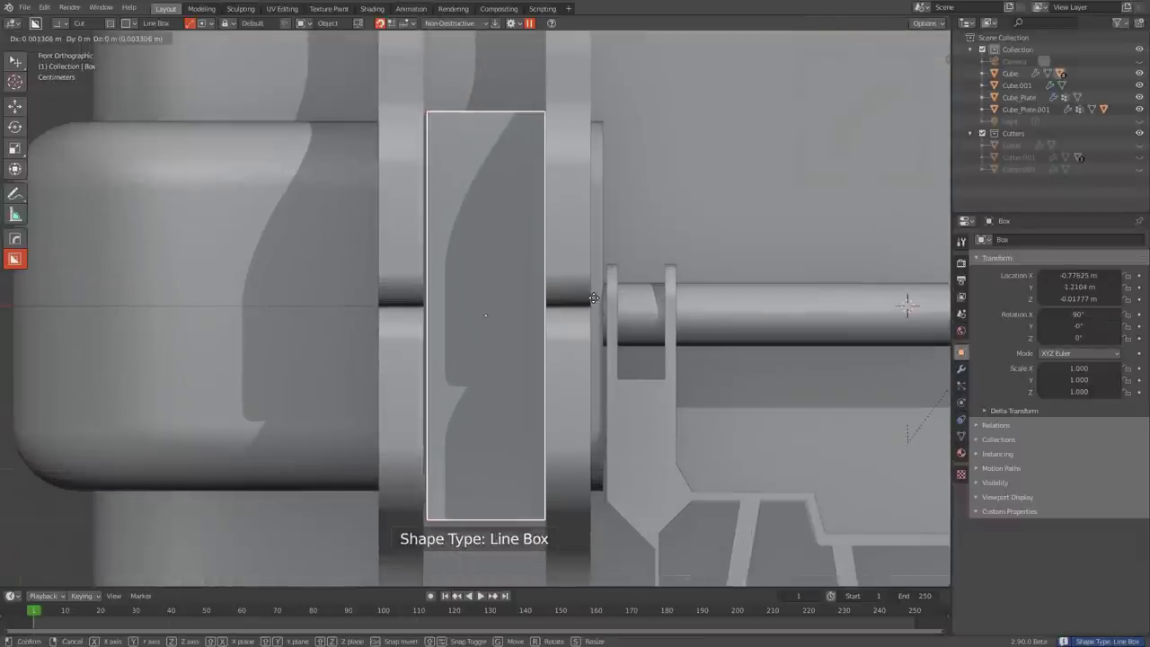
key("z")
left_click(576, 315)
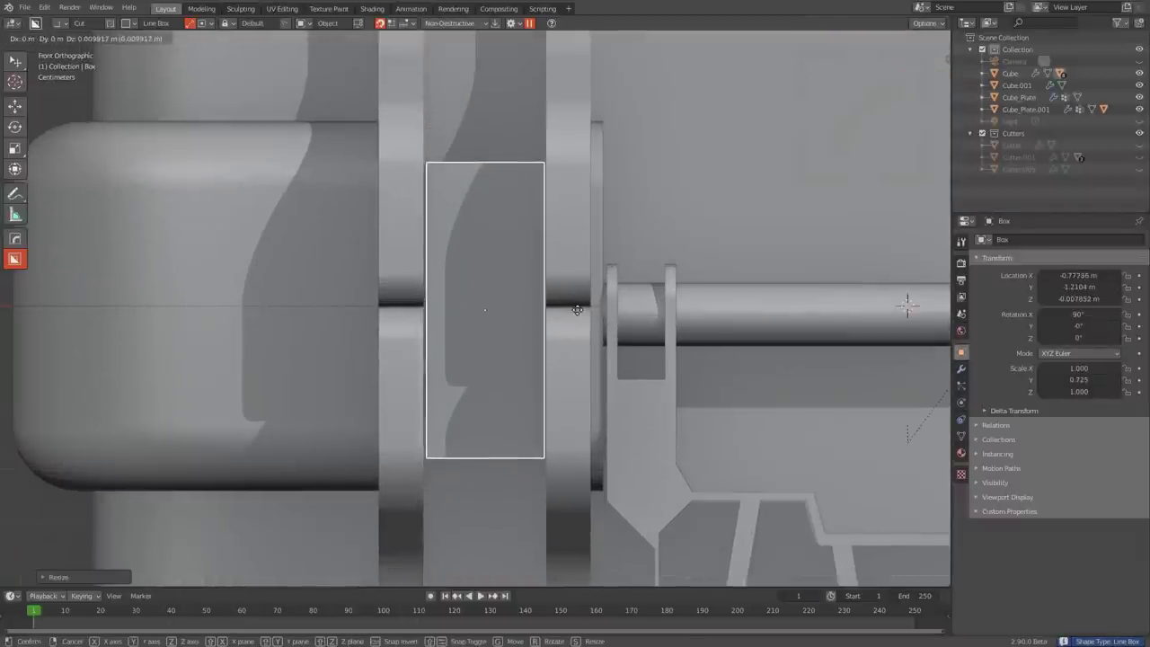
key("ctrl+a")
left_click(542, 311)
Step: In side view, cut a chamfered, stepped Ngon profile into the front of the latch box
scroll(517, 319, "down", 3)
middle_click_drag(465, 325, 592, 316)
middle_click_drag(666, 283, 557, 280, "shift")
scroll(557, 280, "up", 1)
scroll(557, 287, "up", 2)
key("d")
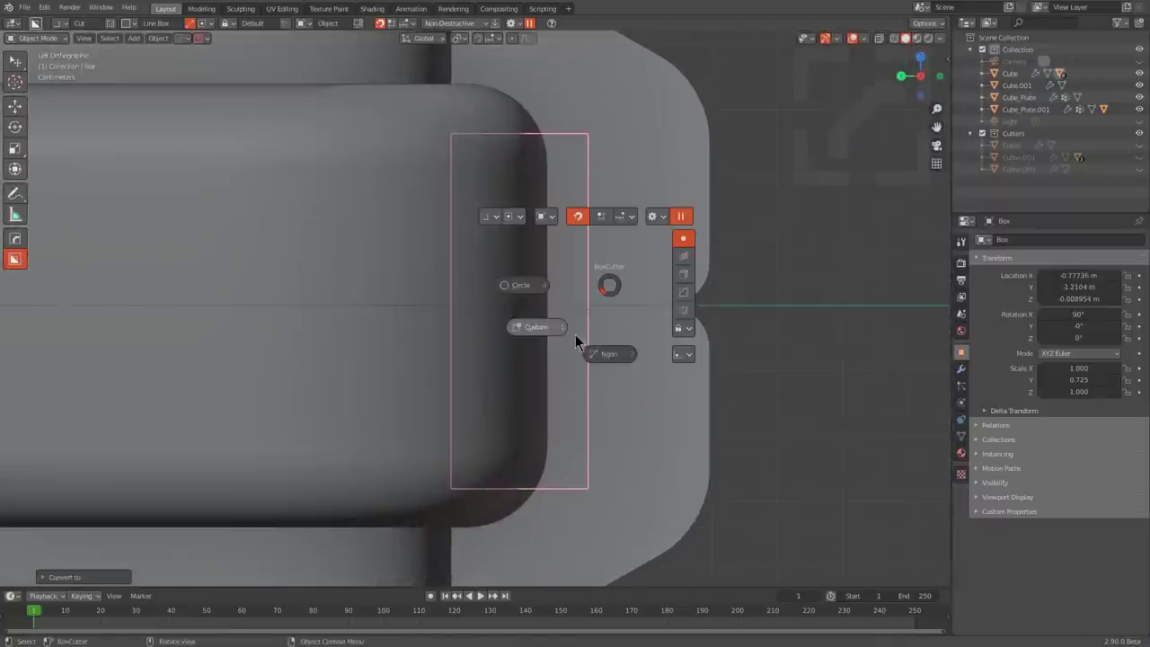
key("2")
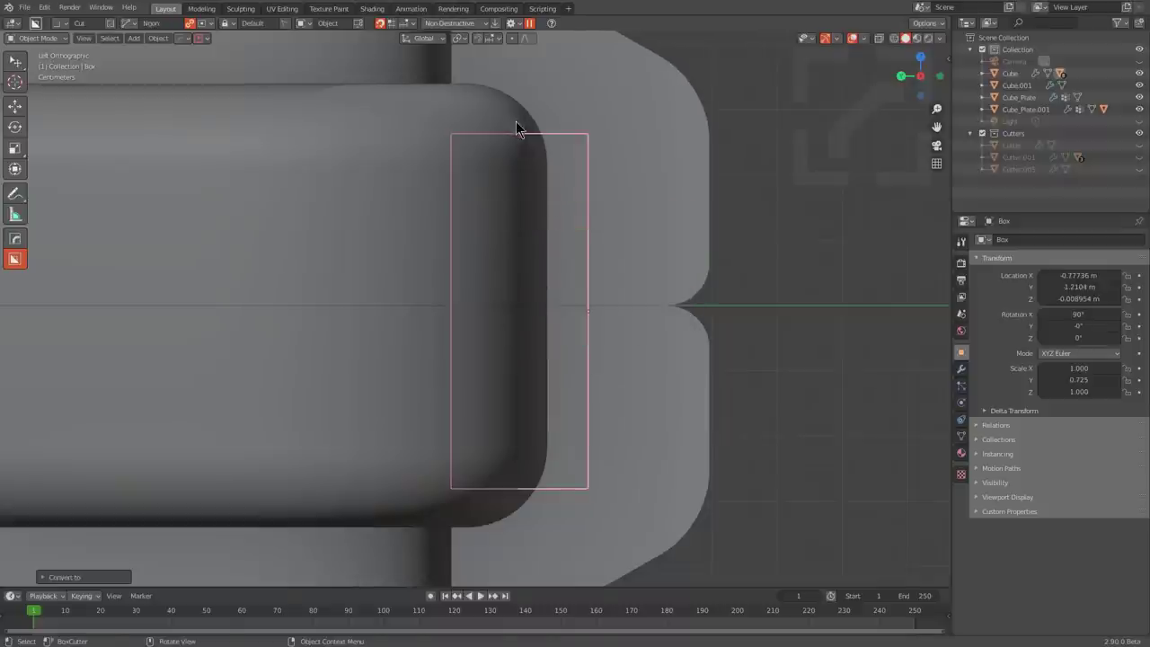
left_click(515, 121)
left_click(580, 189)
left_click(582, 272)
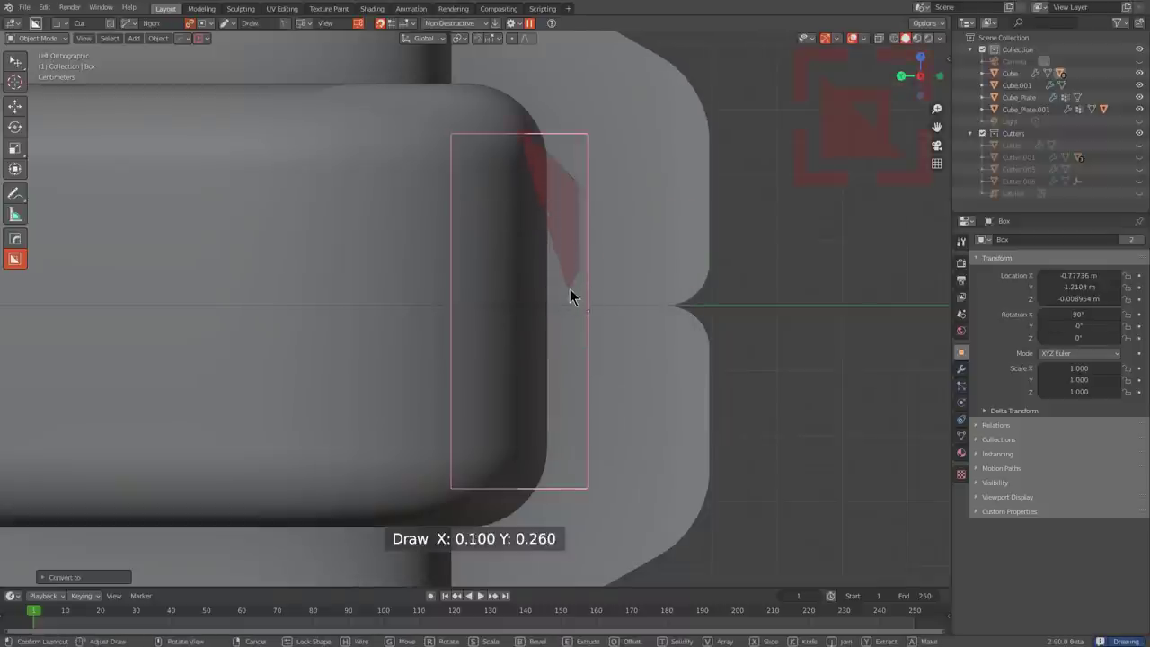
left_click(562, 280)
left_click(565, 364)
left_click(615, 406)
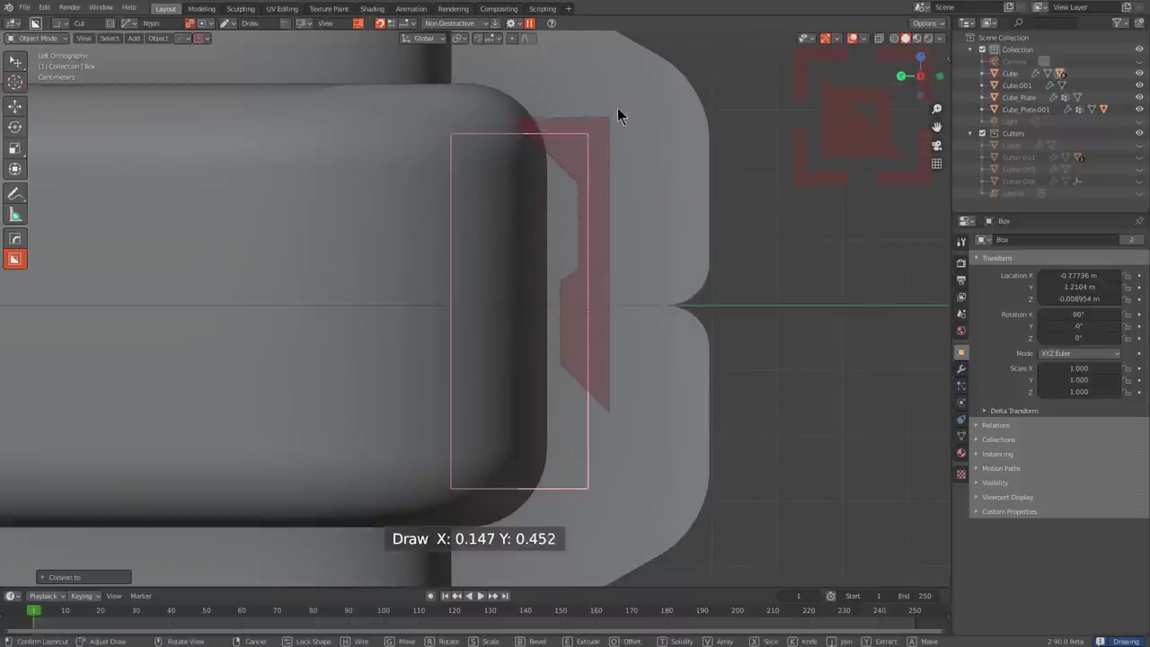
key("space")
Step: Mirror the carved latch box vertically so its upper profile repeats on the lower part
scroll(586, 280, "down", 2)
middle_click_drag(585, 281, 485, 255)
key("alt+x")
left_click(483, 241)
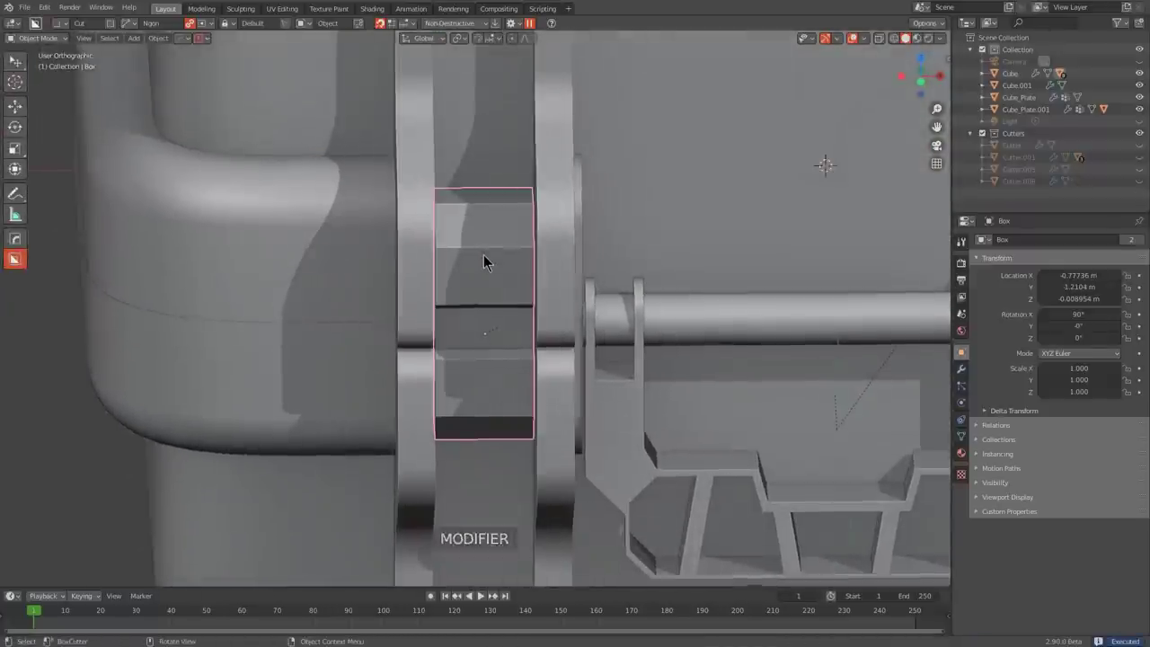
Step: Cut a Box-shaped recess extruded about 0.154 into the latch's upper front, leaving thin walls on both sides
key("d")
left_click(435, 301)
middle_click_drag(435, 301, 448, 307)
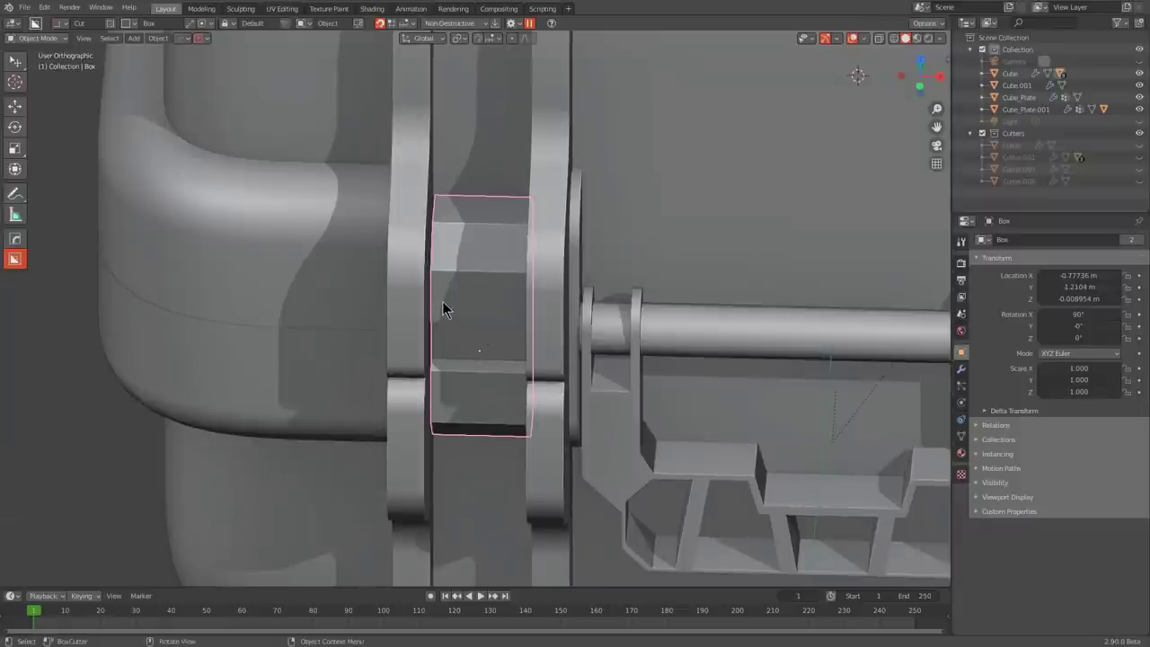
left_click_drag(442, 301, 521, 202)
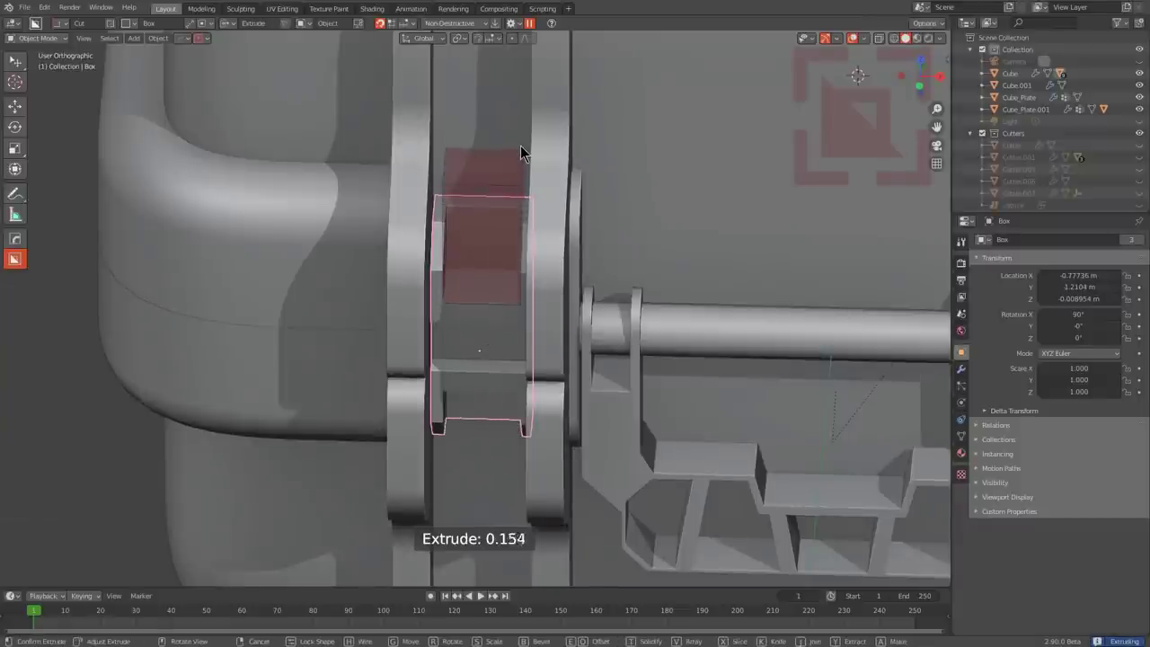
middle_click_drag(524, 147, 484, 294)
Step: Cut a straight Ngon (Line) horizontally across the latch's middle with a solidify thickness of 0.008
key("d")
left_click(469, 355)
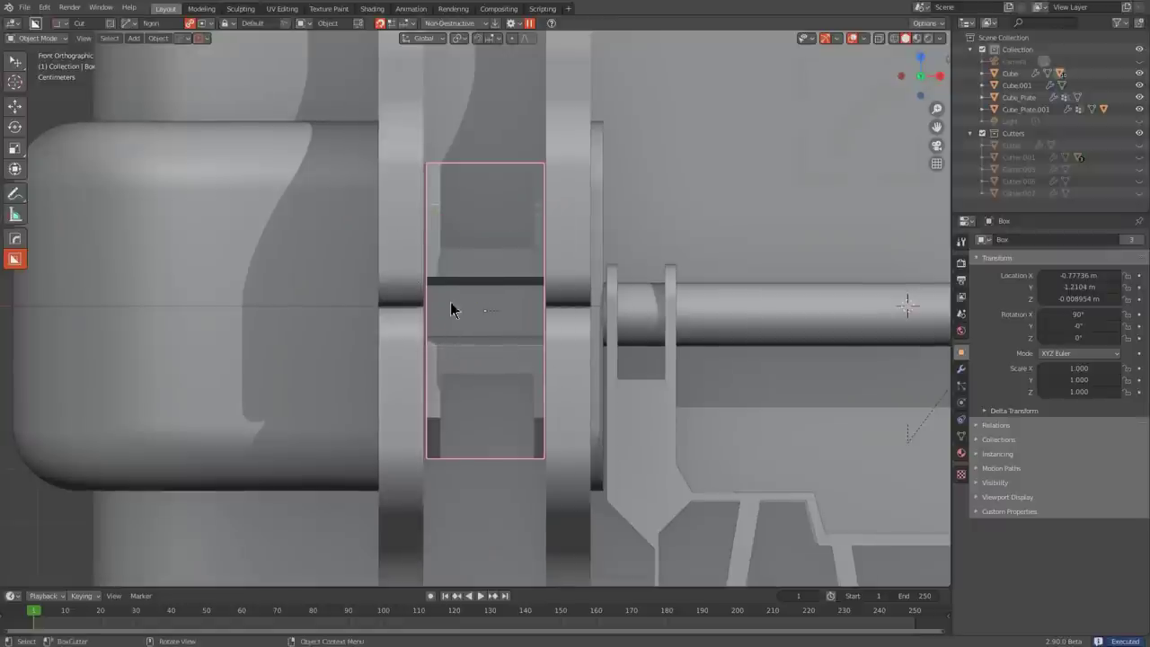
left_click_drag(393, 310, 588, 308)
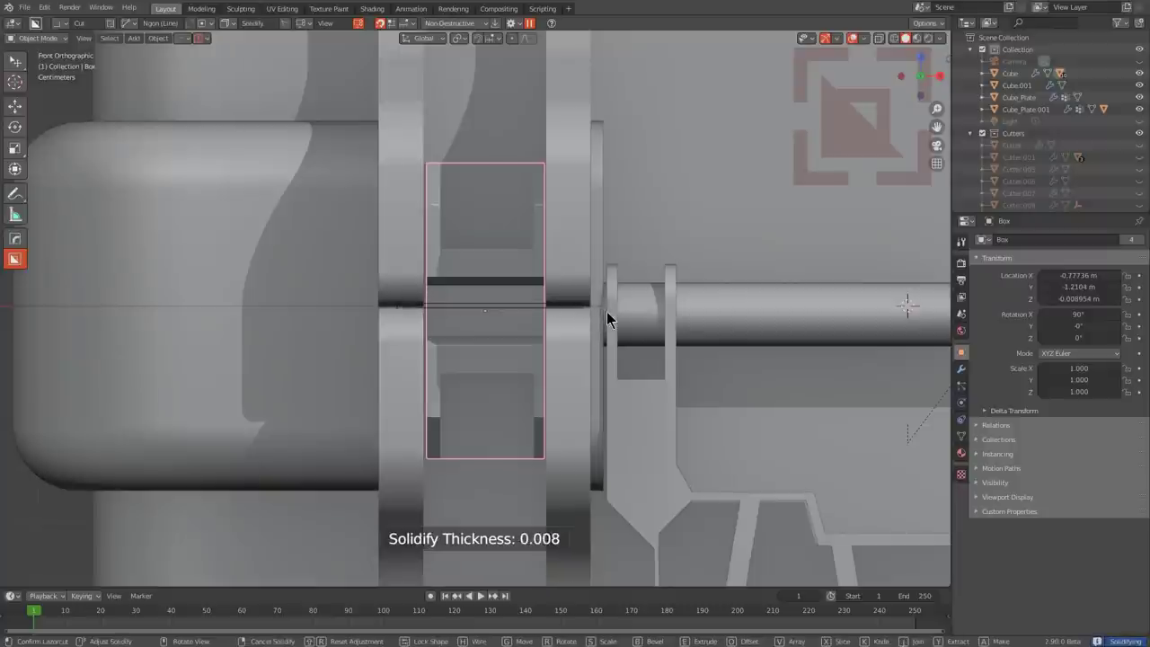
left_click(593, 310)
scroll(539, 308, "up", 1)
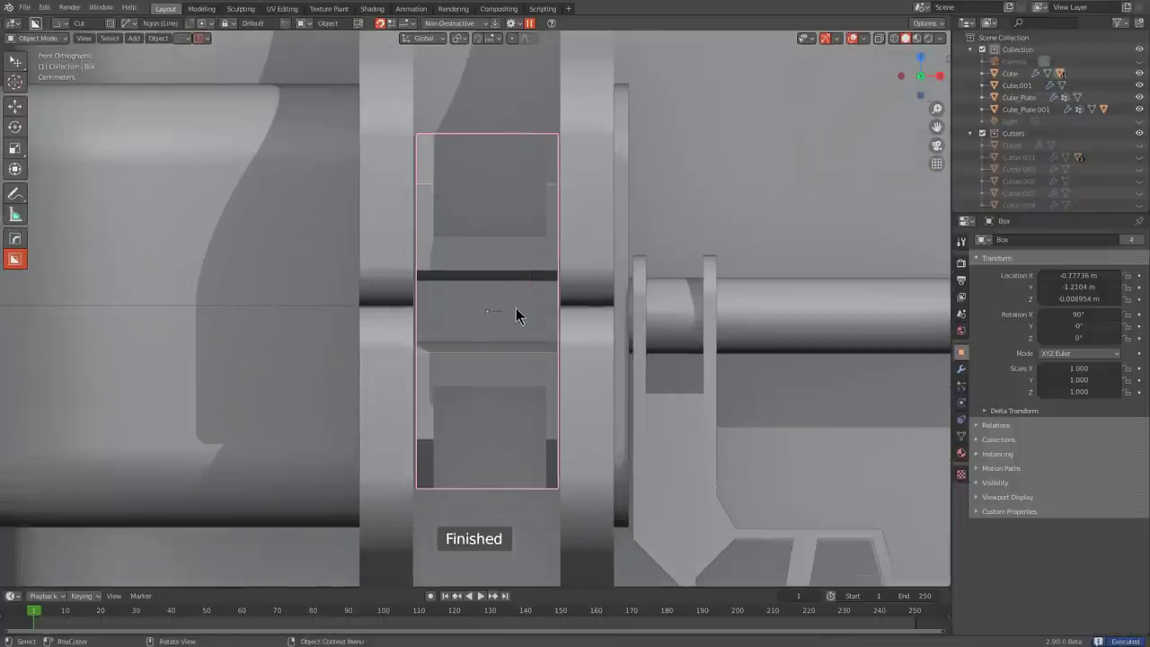
Step: Step through the latch's boolean cutters with Bool Scroll to check the line cut, and reselect the latch
key("q")
left_click(475, 337)
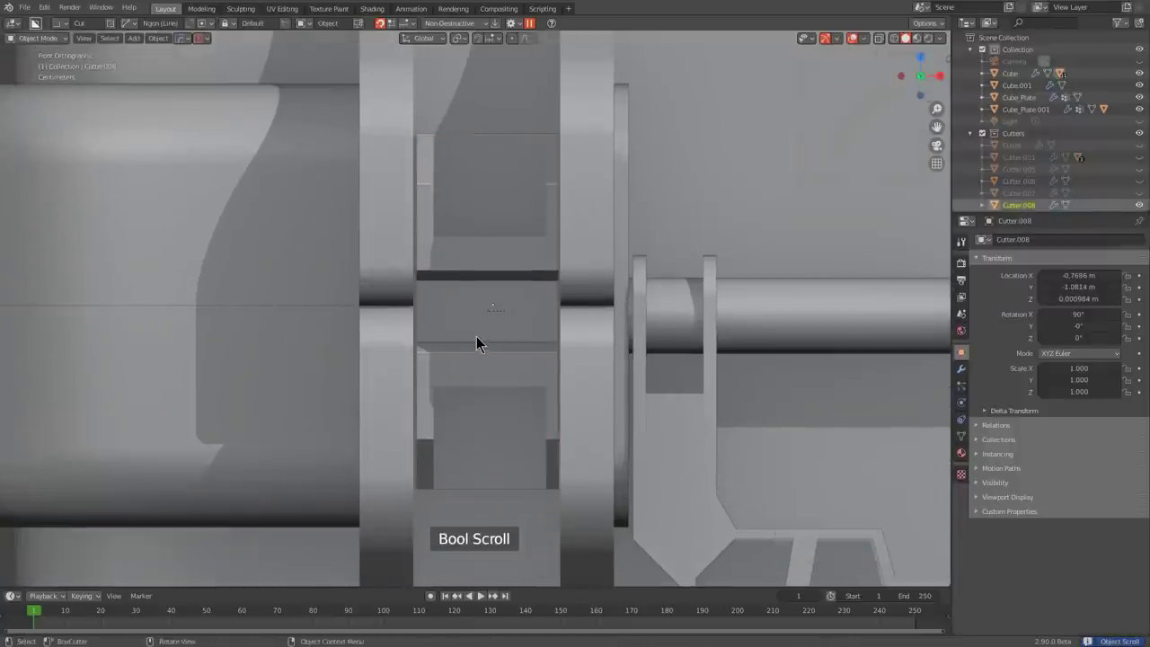
scroll(499, 324, "down", 5)
mouse_move(521, 312)
middle_mouse_down()
mouse_move(574, 356)
mouse_move(512, 300)
middle_mouse_up()
scroll(571, 347, "down", 3)
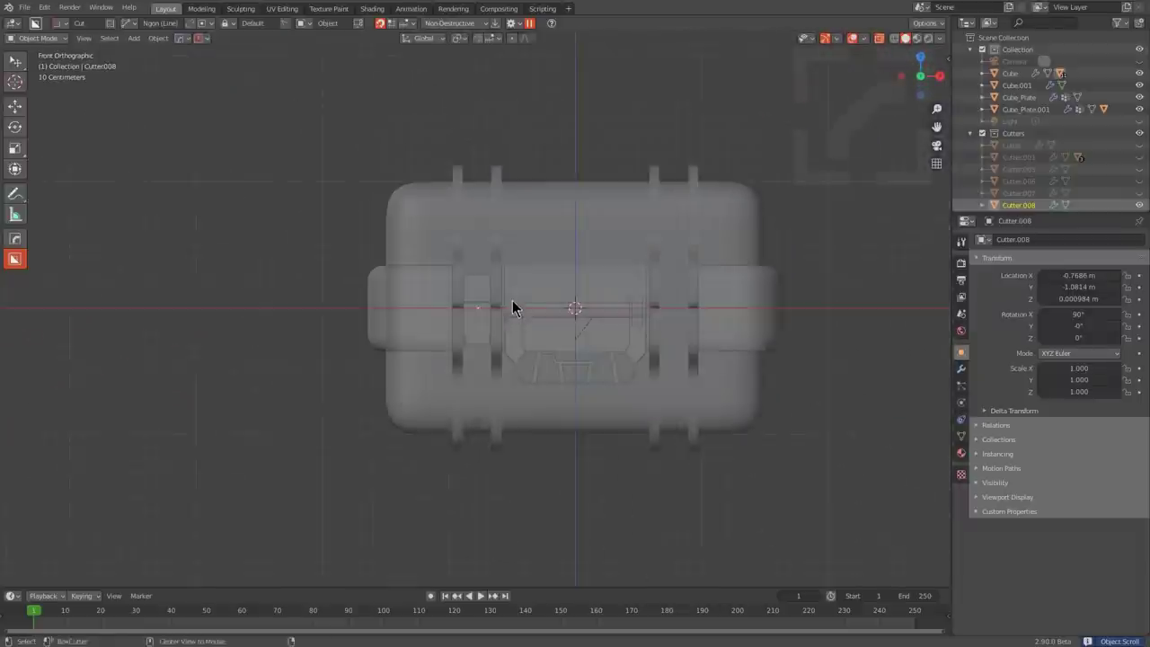
left_click(511, 302)
scroll(511, 302, "up", 2, "alt")
scroll(485, 335, "up", 7)
left_click(484, 336)
scroll(481, 334, "up", 3)
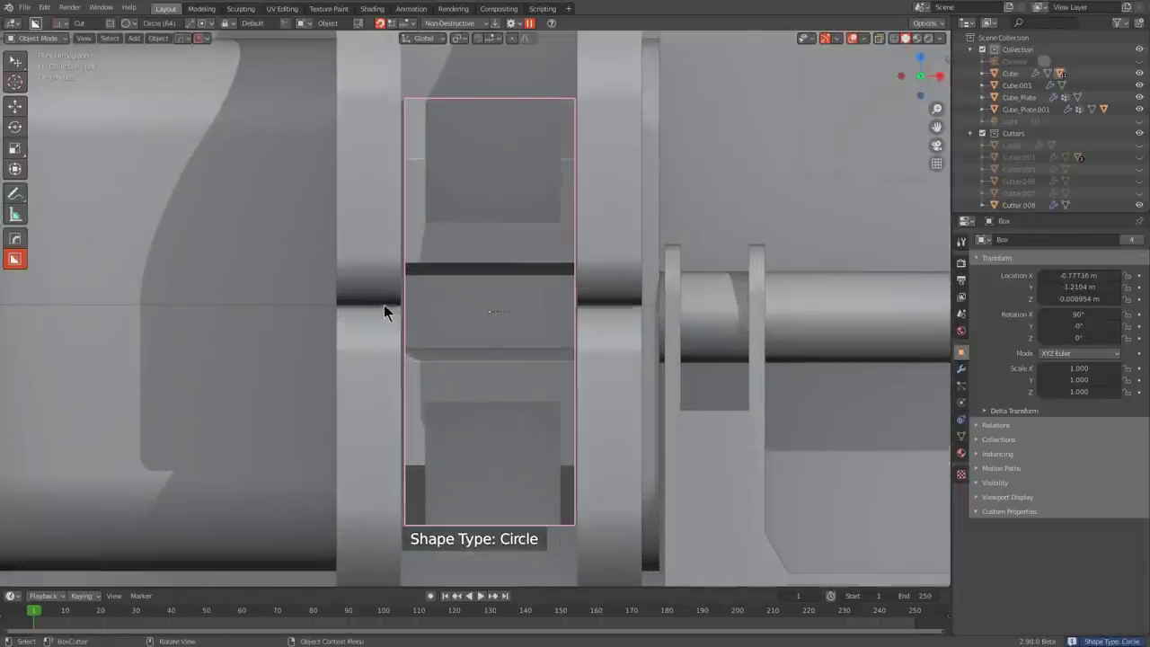
Step: Cut a thicker Ngon (Line) groove across the latch along the seam, with its path bent upward beyond the neighbouring rib
left_click_drag(372, 306, 607, 306)
key("Escape")
key("d")
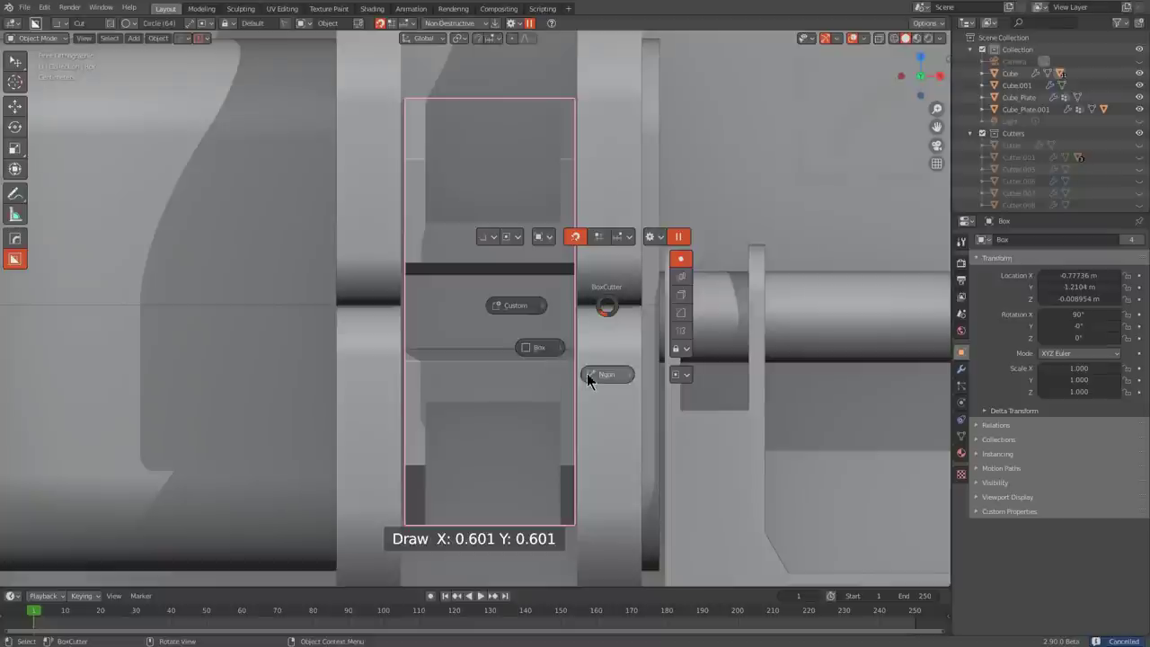
left_click(589, 370)
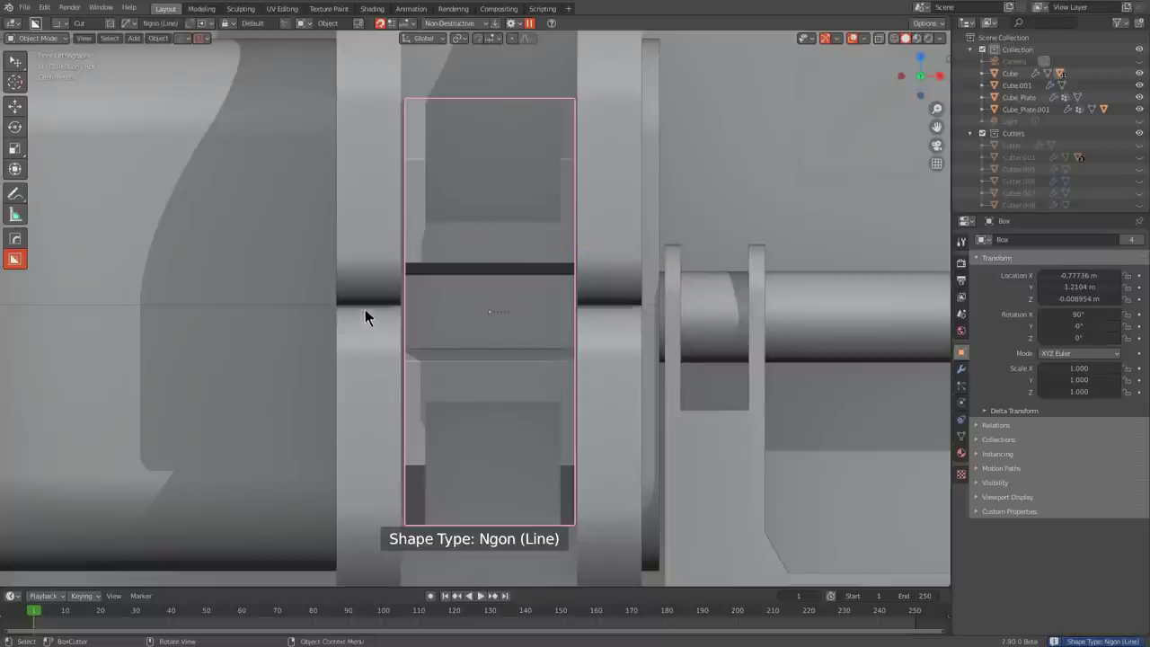
left_click_drag(365, 309, 571, 306)
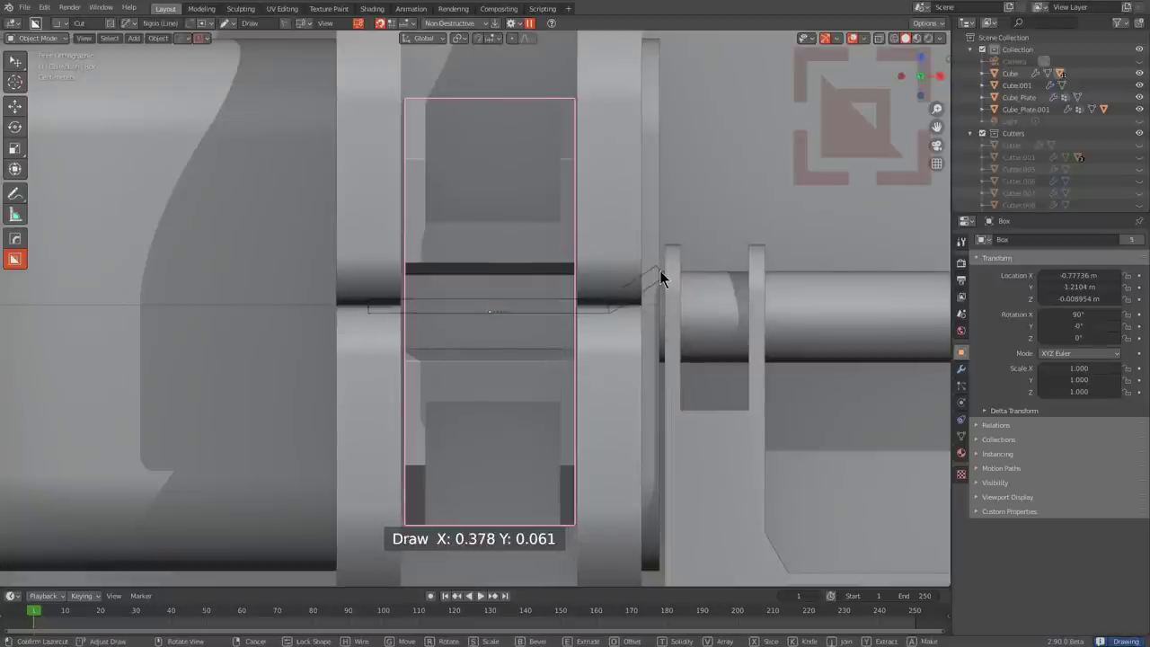
left_click(672, 355)
middle_click_drag(669, 356, 519, 343)
scroll(519, 343, "up", 1)
scroll(508, 314, "down", 2)
scroll(500, 295, "up", 3)
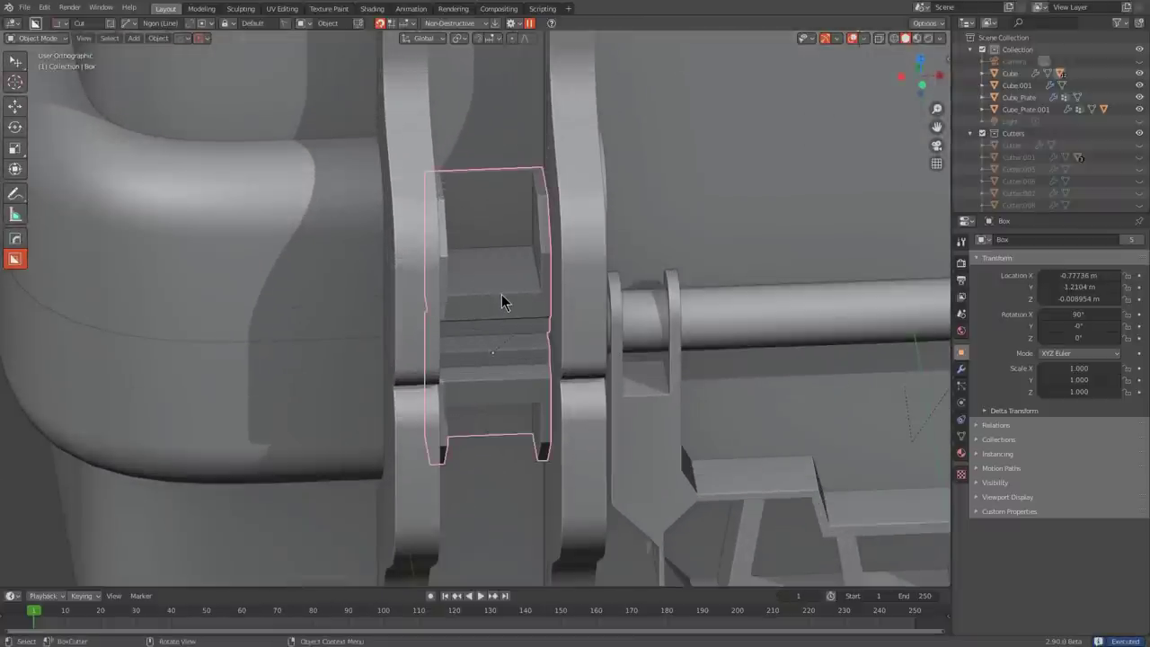
Step: Cut a Wedge shape extruded about 0.197 into the middle of the latch below its upper recess
scroll(519, 290, "down", 2, "alt")
middle_click_drag(519, 290, 483, 279)
scroll(484, 279, "up", 1)
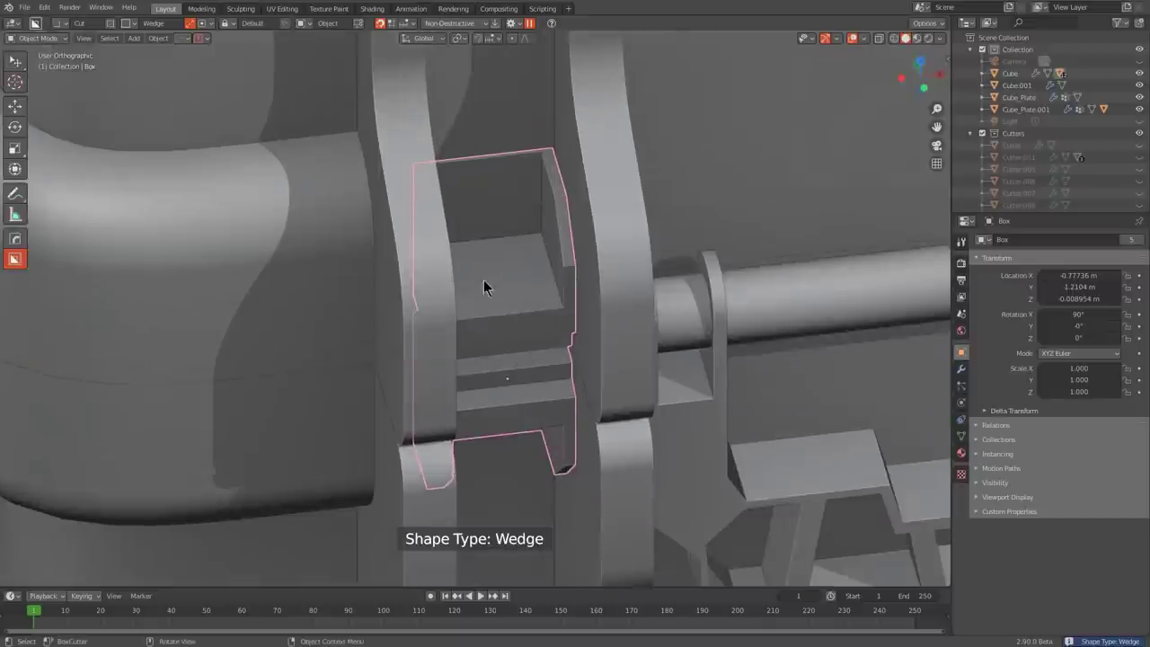
mouse_move(530, 280)
left_mouse_down()
mouse_move(440, 273)
mouse_move(499, 363)
mouse_move(494, 388)
left_mouse_up()
left_click(495, 464)
scroll(580, 392, "down", 6)
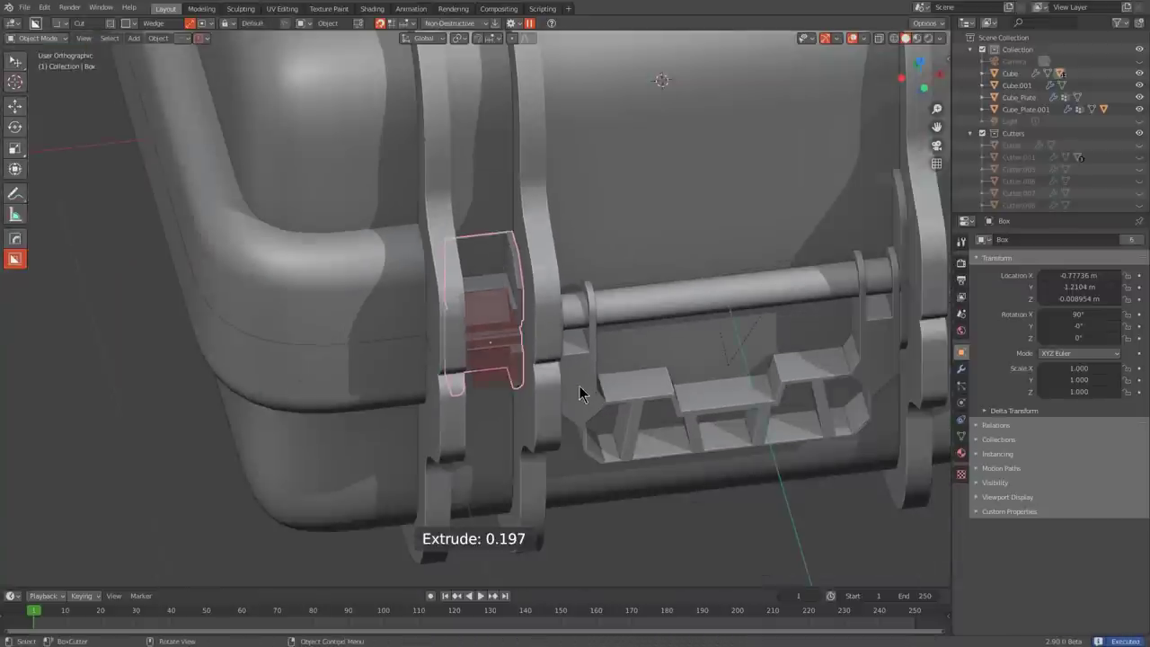
Step: Try to mirror the latch across the upper half's local X axis
scroll(598, 392, "down", 3)
middle_click_drag(598, 393, 588, 362)
scroll(489, 317, "up", 4)
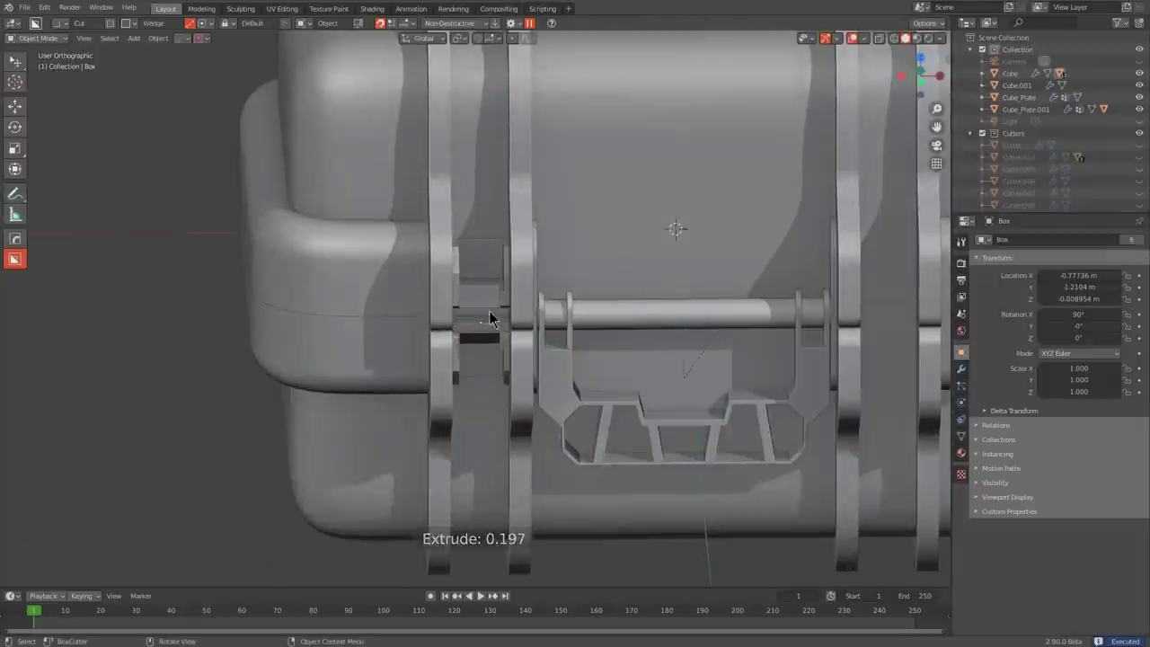
left_click(650, 230)
middle_click_drag(650, 231, 568, 285)
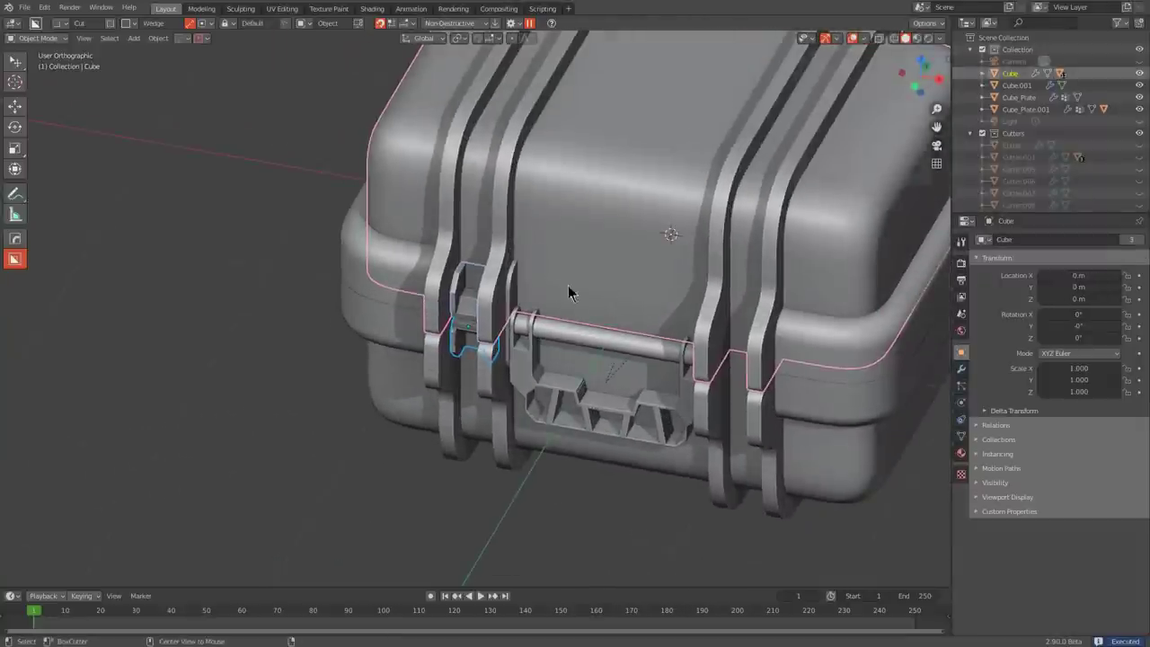
key("alt+x")
left_click(573, 220)
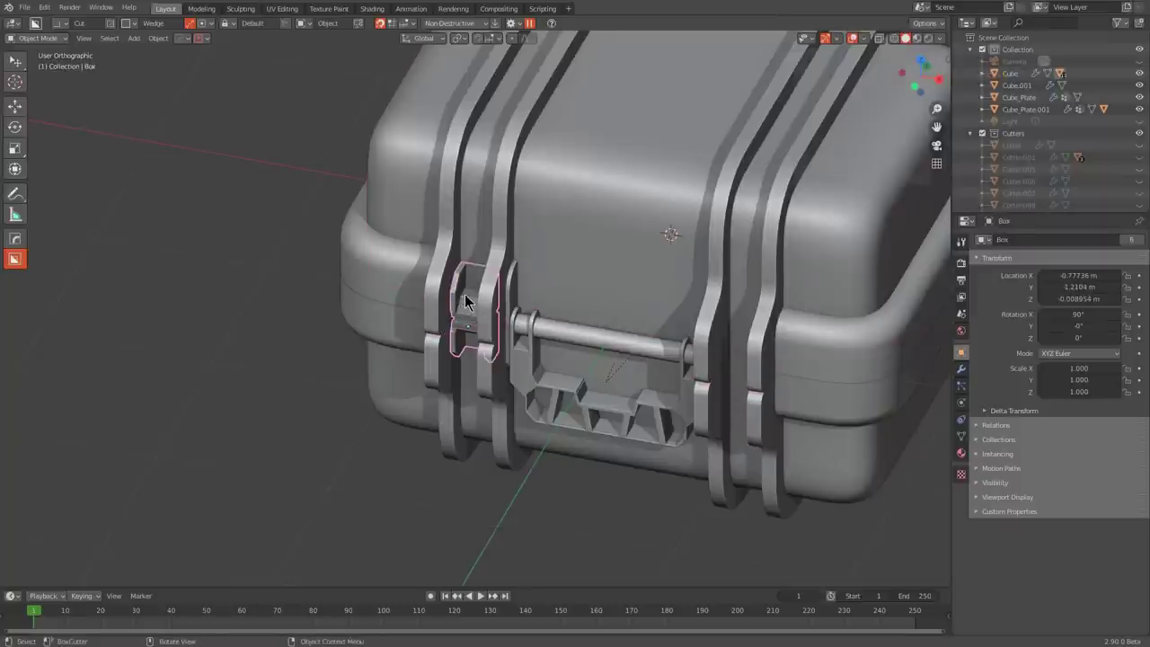
Step: Mirror the latch across the upper half's local X axis using a new mirror modifier
left_click(580, 259, "shift")
key("alt+x")
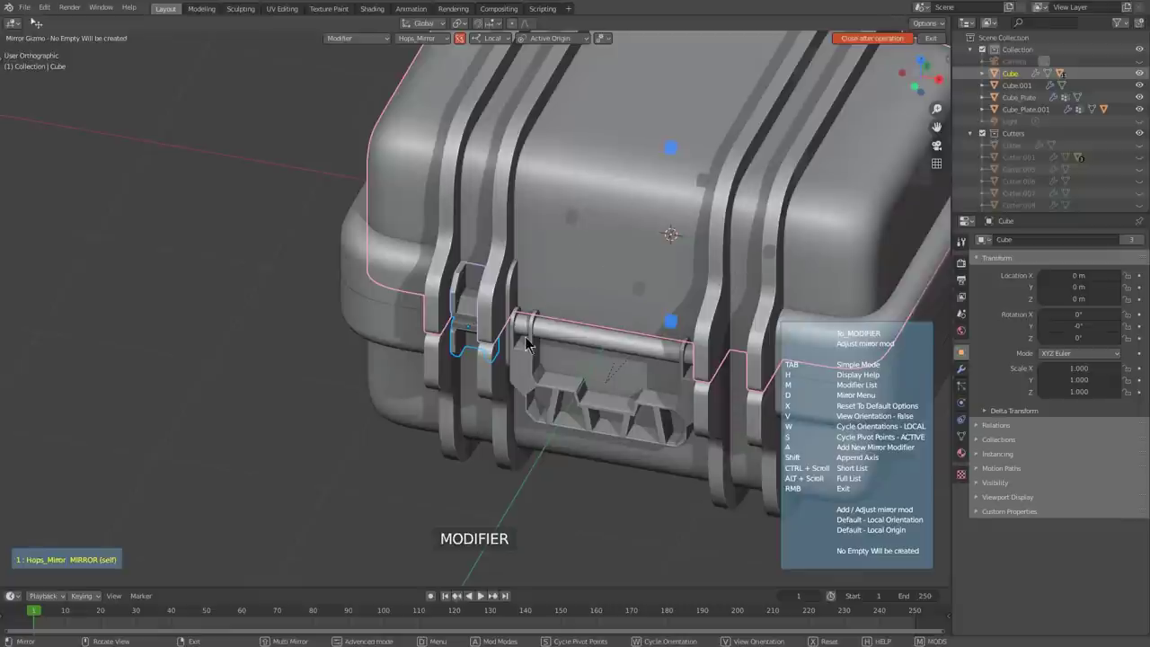
key("a")
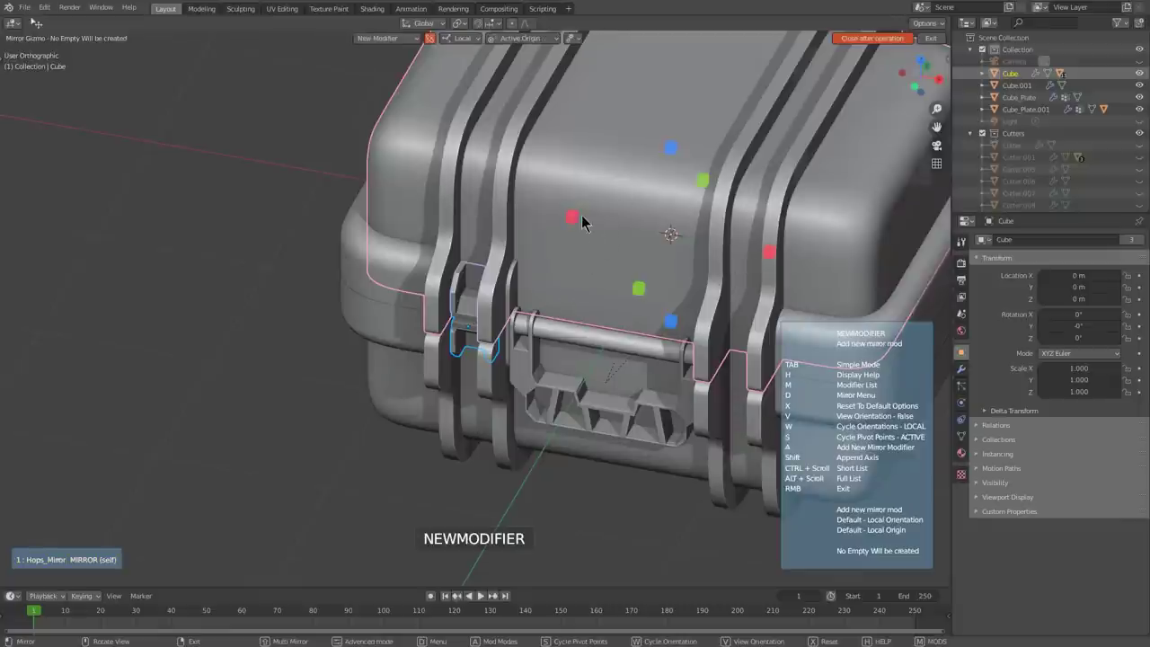
left_click(575, 221)
Step: Select the case's upper half from the rear and set BoxCutter's shape type to Box
middle_click_drag(589, 327, 563, 252)
scroll(544, 205, "up", 2)
scroll(536, 272, "up", 2)
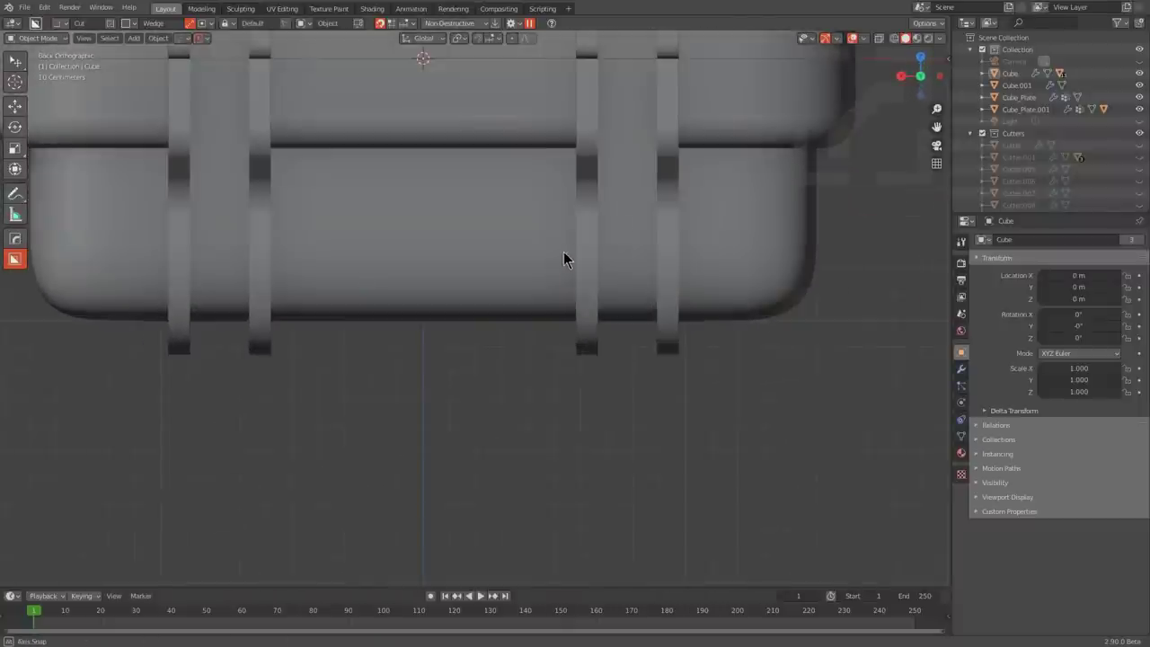
middle_click_drag(638, 211, 583, 375, "shift")
scroll(583, 376, "up", 1)
middle_click_drag(559, 321, 436, 272)
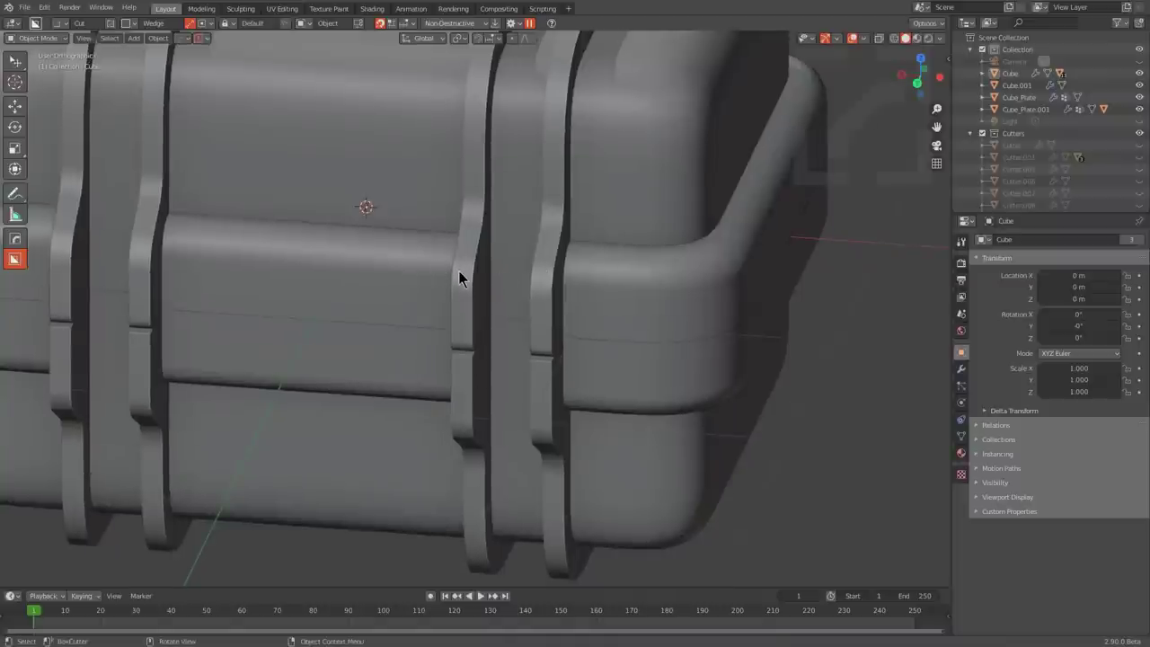
left_click(458, 272)
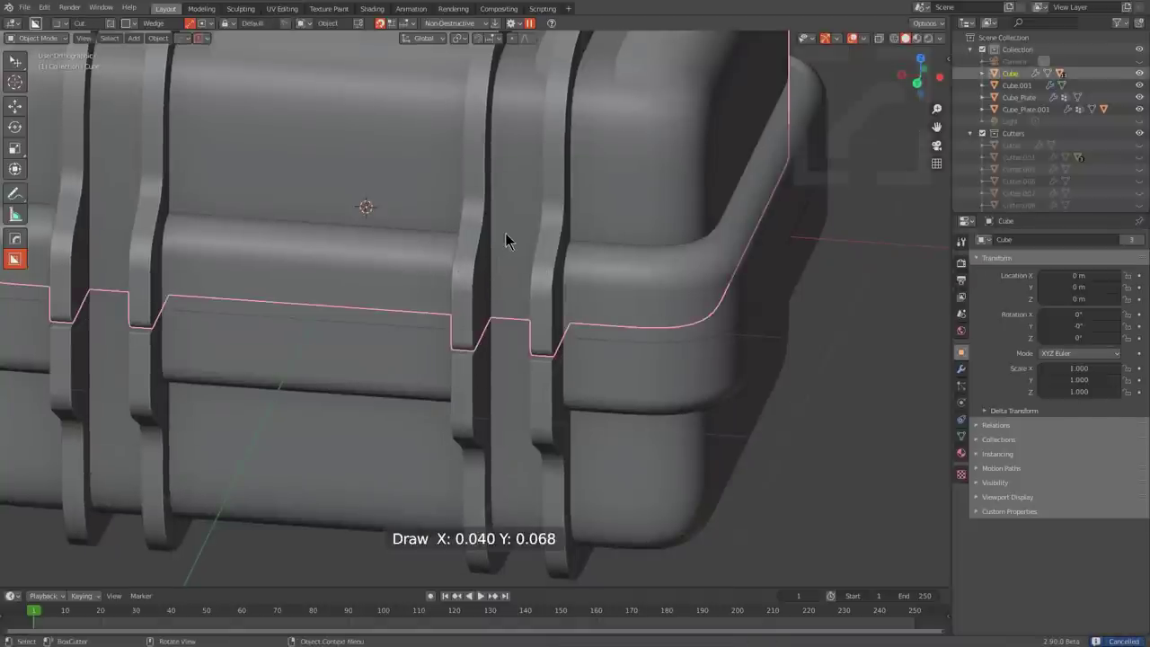
left_click_drag(494, 235, 518, 384)
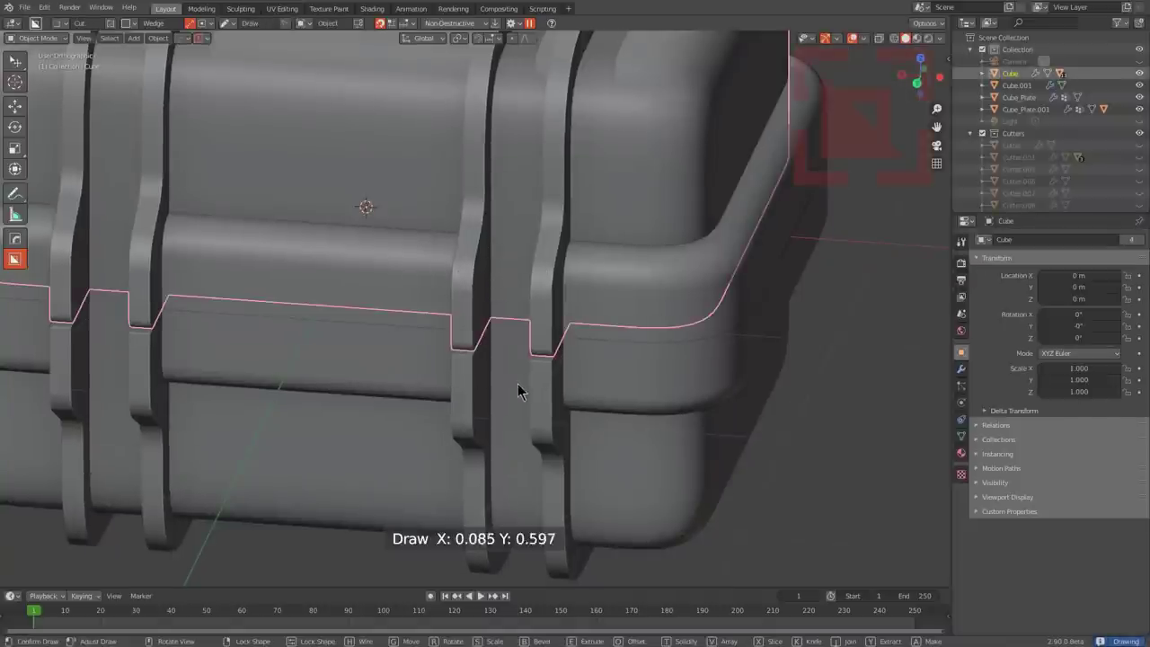
right_click(523, 384)
key("d")
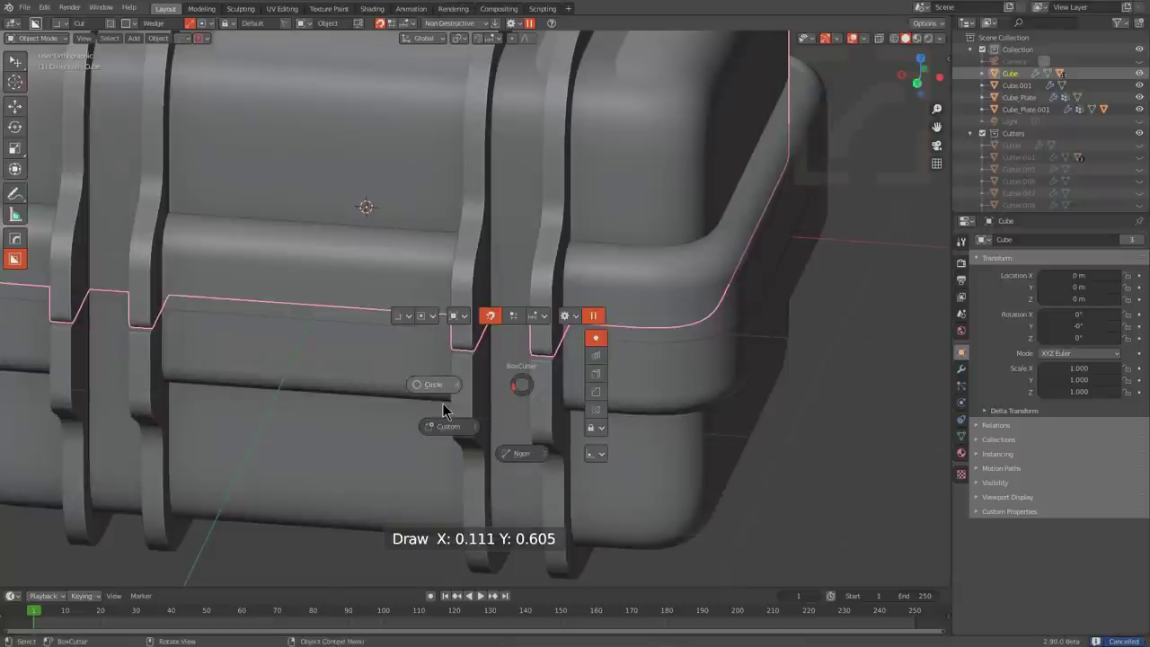
right_click(444, 407)
scroll(454, 394, "down", 2, "alt")
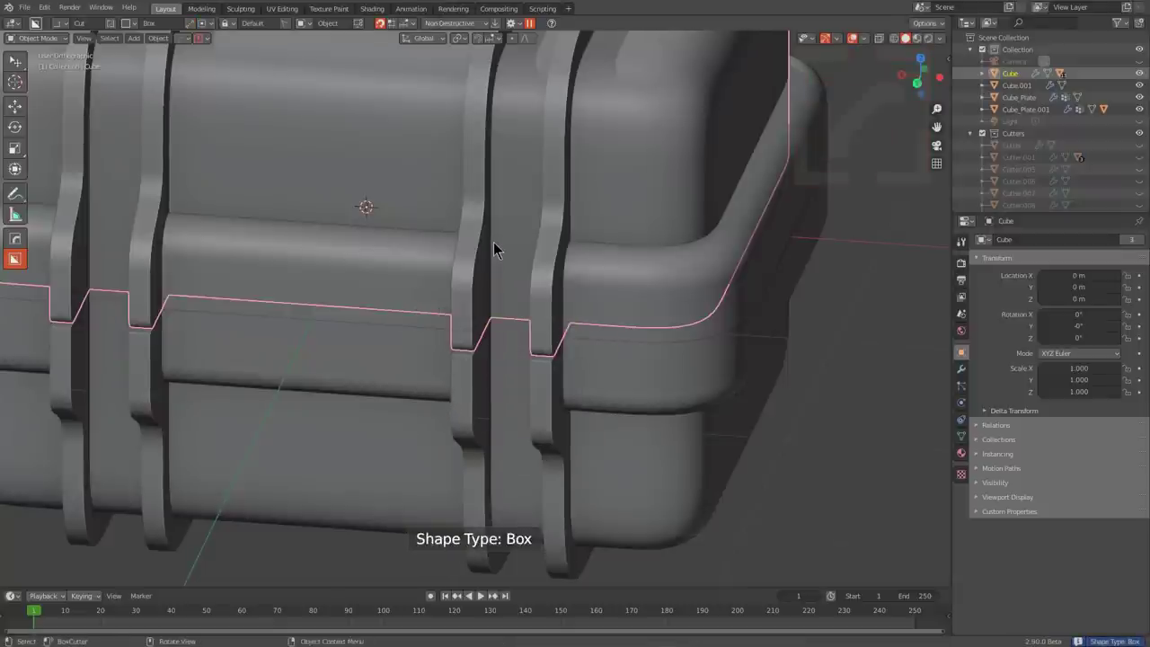
Step: Make a separate box block across the seam between the two rear ribs, extruded about 0.253
left_click_drag(493, 248, 538, 416)
key("a")
left_click(513, 400)
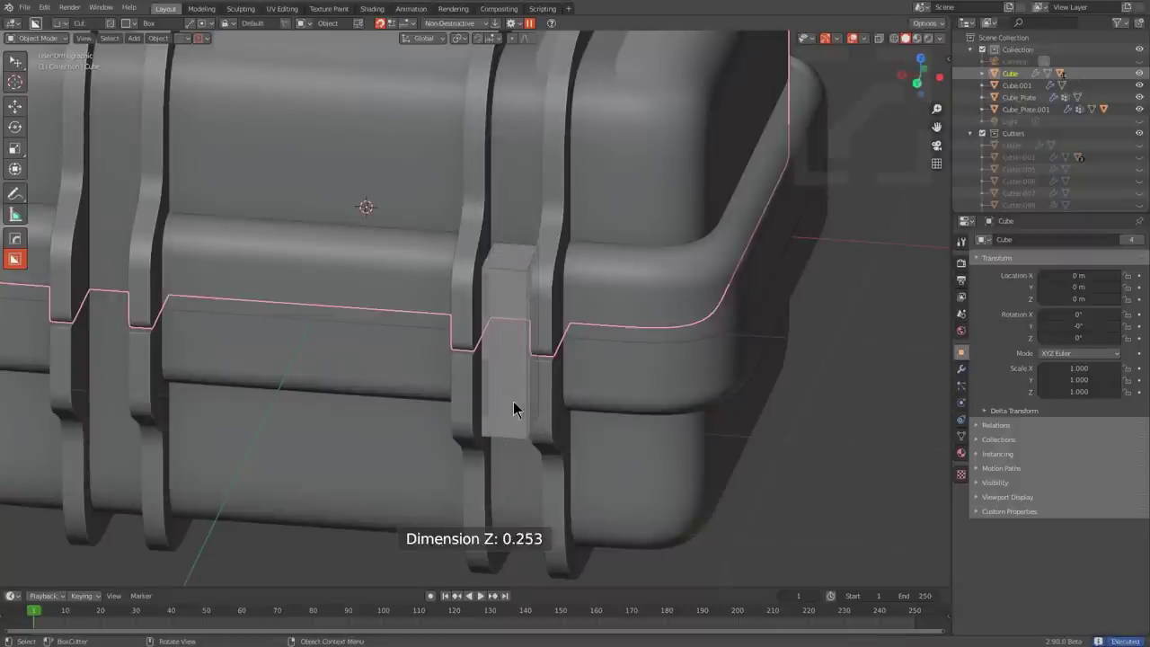
left_click(515, 360)
Step: Move the block's side face about 0.03 m along global X to meet the neighbouring rib
key("KP_Decimal")
middle_click_drag(516, 358, 531, 318)
key("Tab")
key("alt+a")
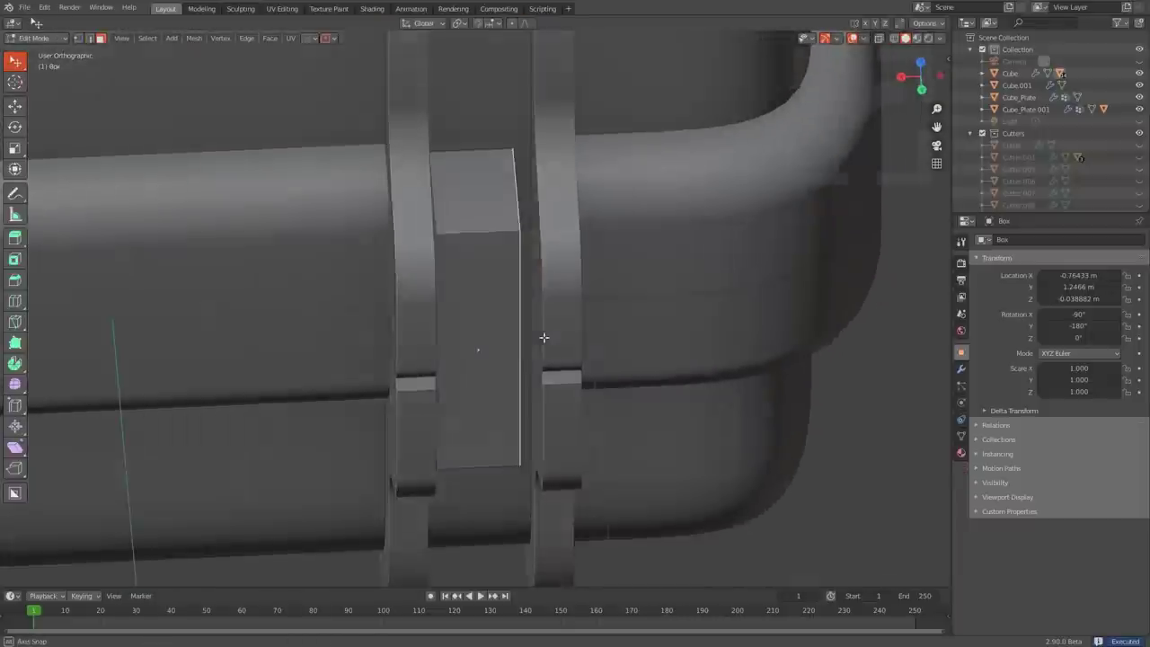
key("g")
key("x")
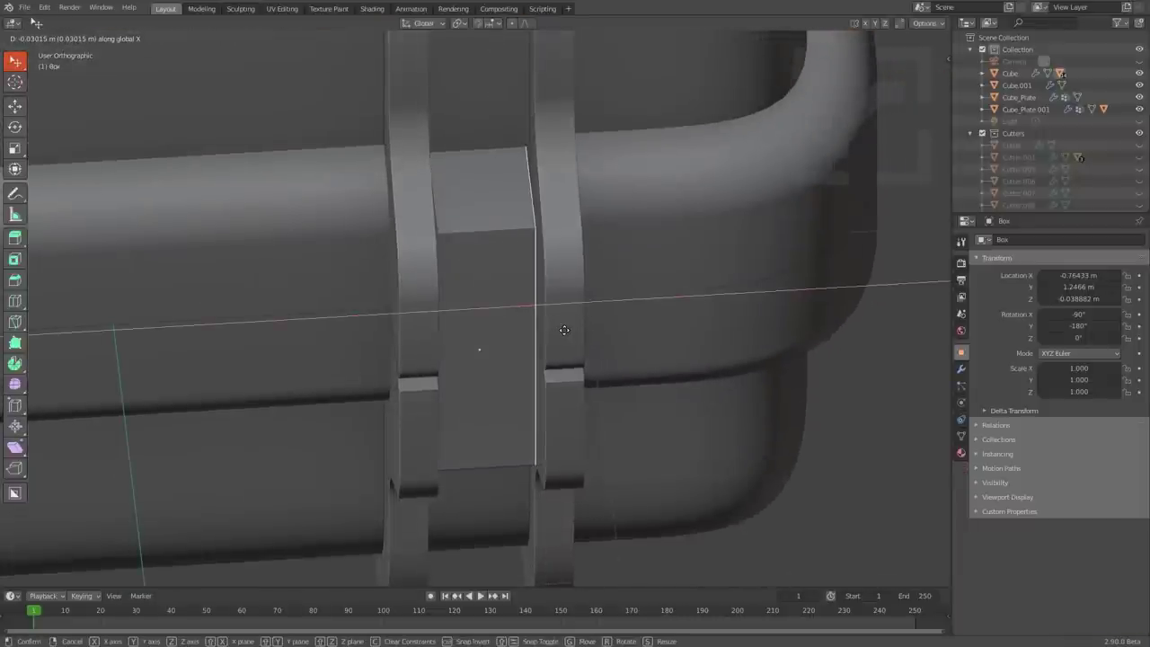
left_click(564, 329)
Step: Move the block's outer upper and lower edges inward toward the case
middle_click_drag(564, 329, 462, 262)
key("alt+z")
key("2")
left_click(462, 263)
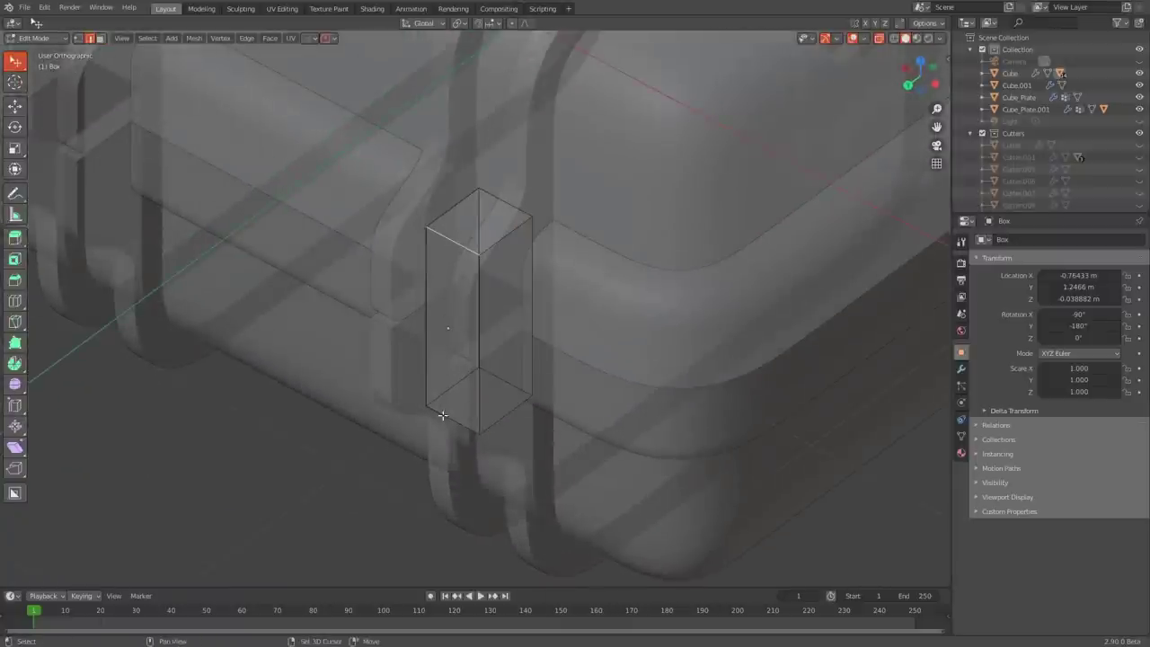
middle_click_drag(477, 364, 457, 372)
key("g")
key("x")
left_click(490, 381)
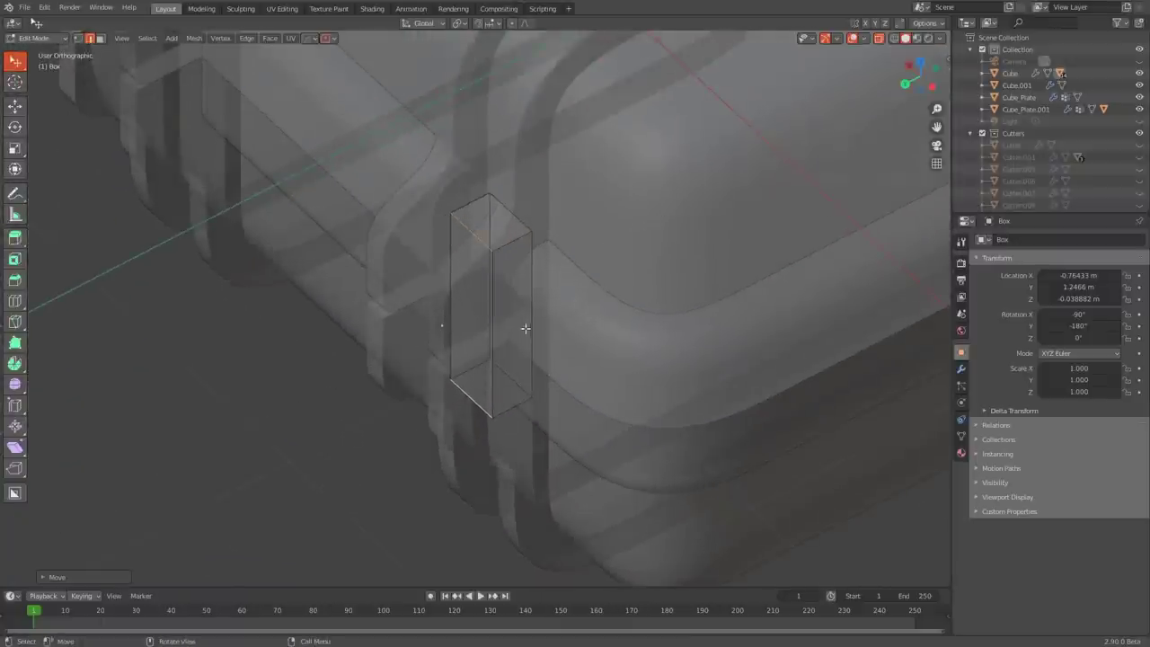
Step: Round the block's outer upper and lower edges with a multi-segment bevel and return to Object Mode
scroll(538, 307, "up", 2)
key("ctrl+b")
left_click(618, 320)
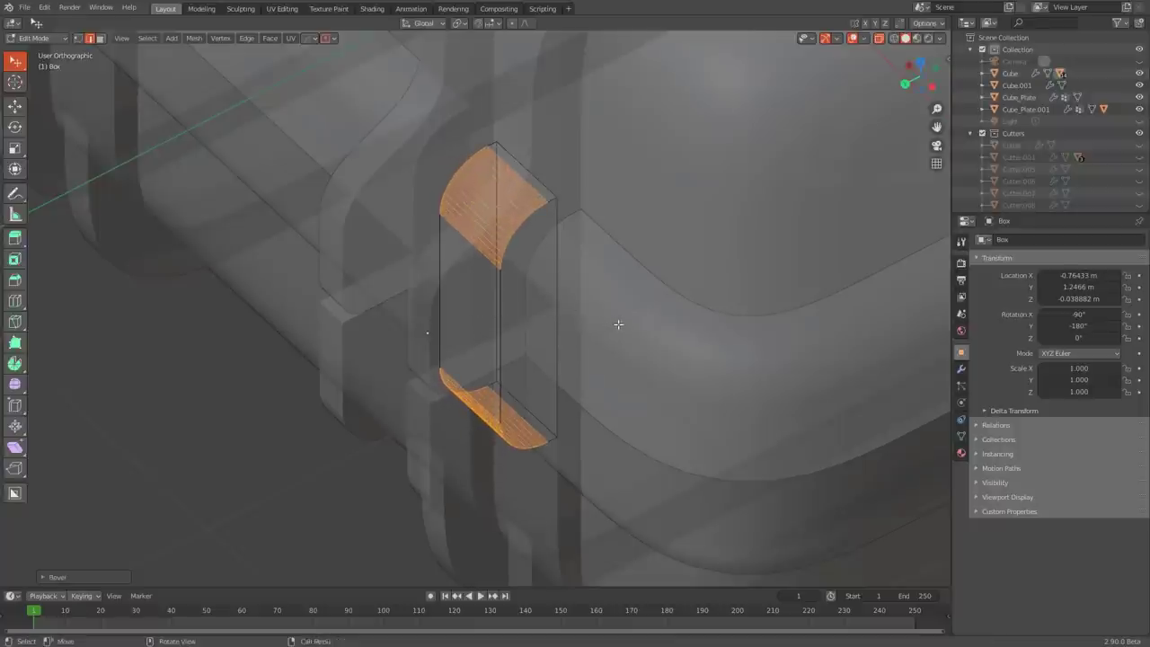
key("Tab")
key("alt+z")
Step: Cut an array of four narrow vertical box slots, spaced about 0.024, into the upper end of the hinge block
middle_click_drag(582, 295, 629, 271, "alt")
key("alt+z")
middle_click_drag(501, 189, 523, 243, "shift")
scroll(523, 243, "up", 1)
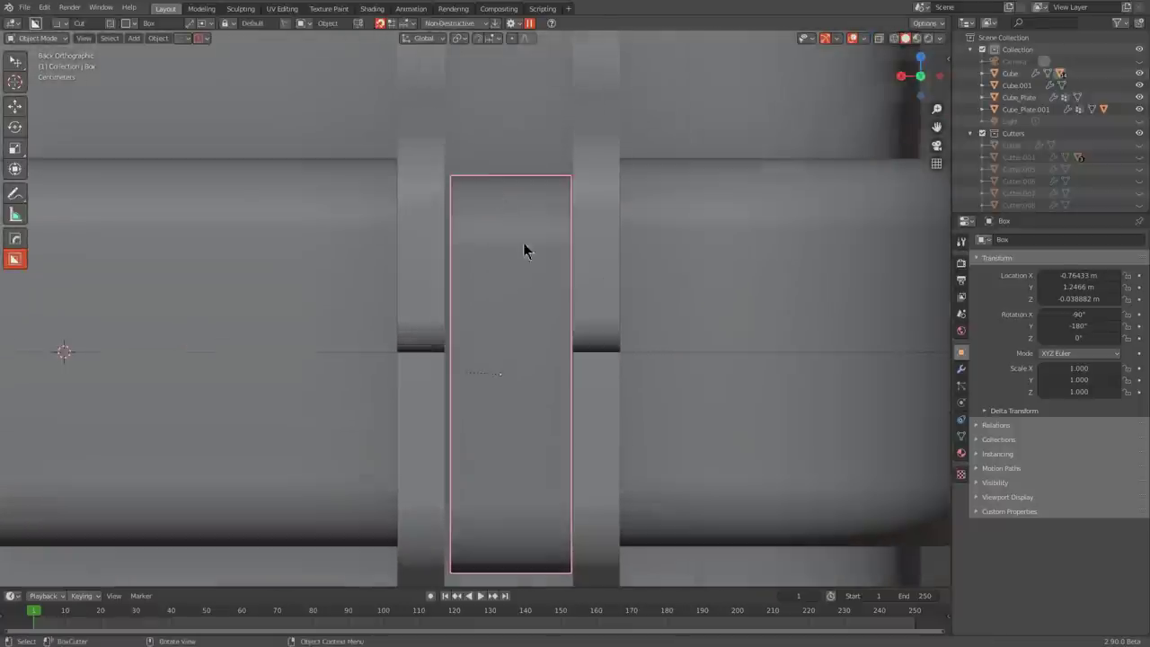
left_click_drag(468, 164, 477, 312)
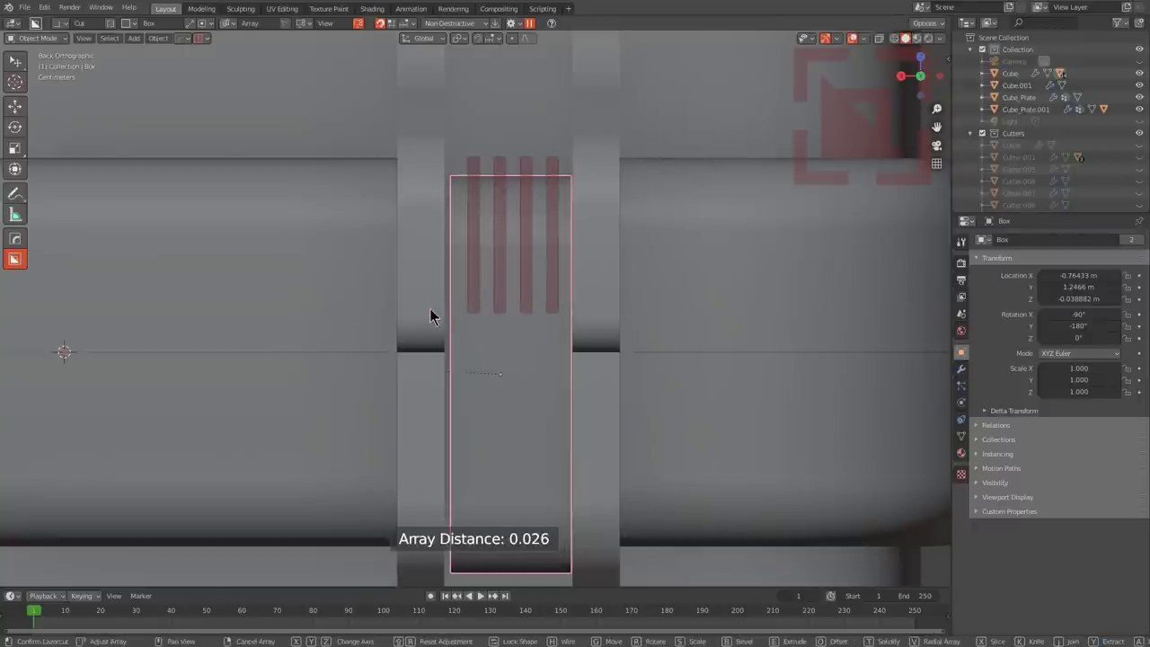
key("Tab")
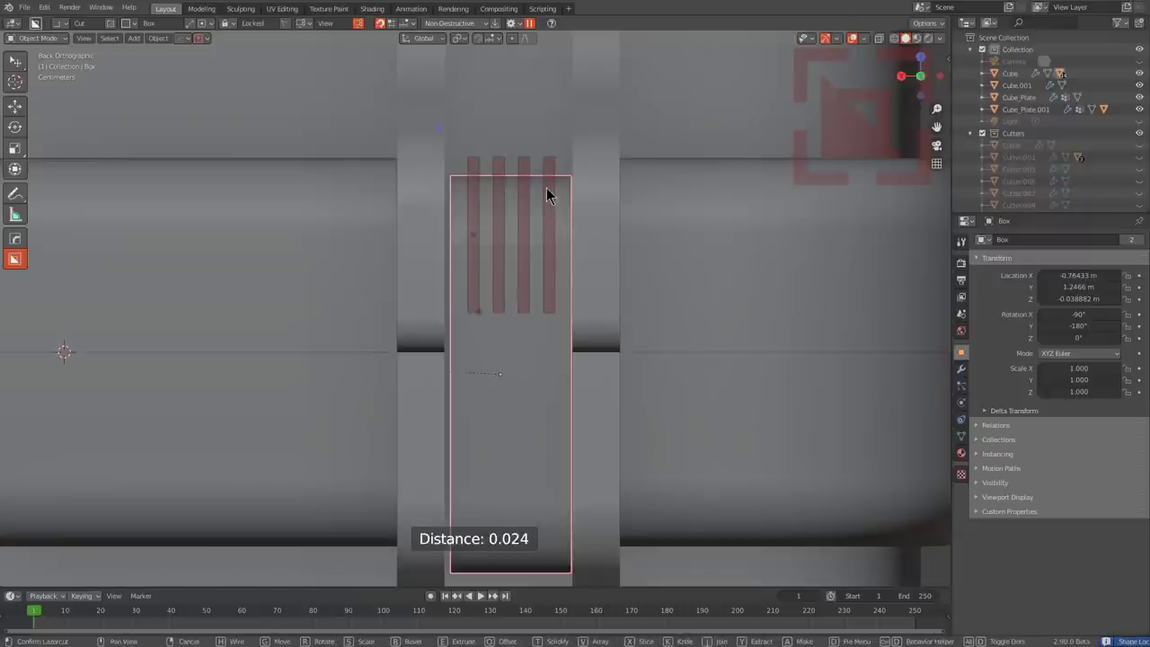
left_click(546, 188)
scroll(548, 216, "down", 3)
middle_click_drag(550, 256, 494, 335)
left_click(495, 331)
Step: Mirror the slots across the hinge block itself so its lower end is slotted too
scroll(561, 287, "down", 2)
middle_click_drag(563, 284, 494, 299)
key("alt+x")
left_click(480, 267)
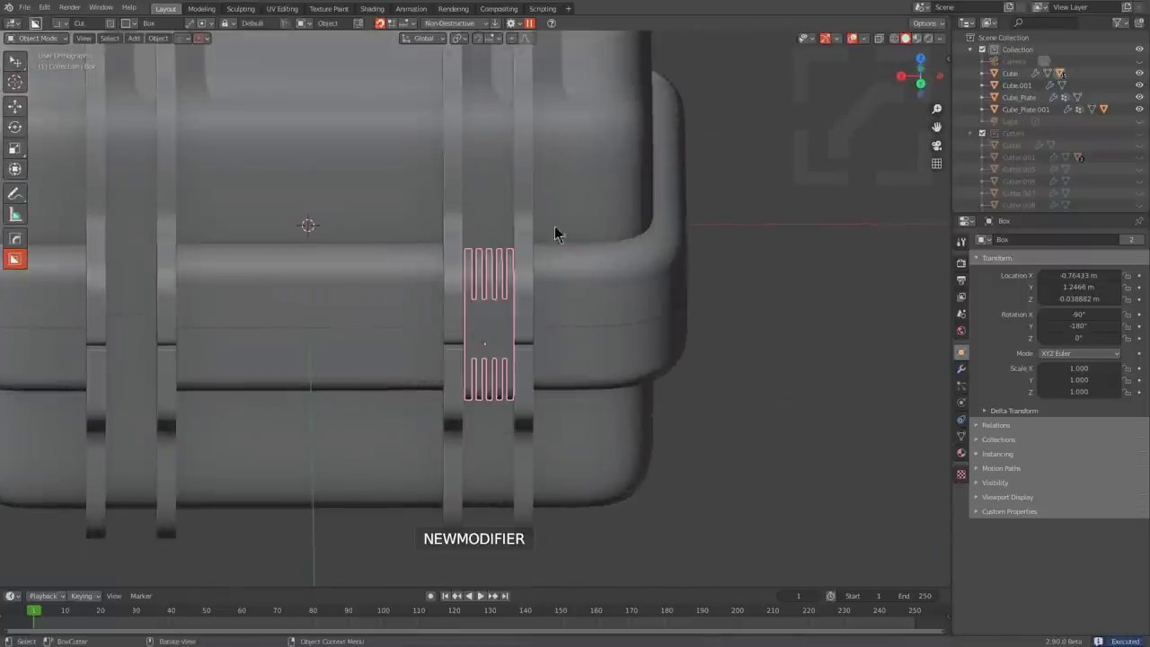
Step: Mirror the slotted hinge block across the upper half to the opposite rib pair and clear the selection
left_click(579, 225, "shift")
middle_click_drag(581, 225, 541, 274)
key("alt+x")
left_click(484, 154)
key("alt+a")
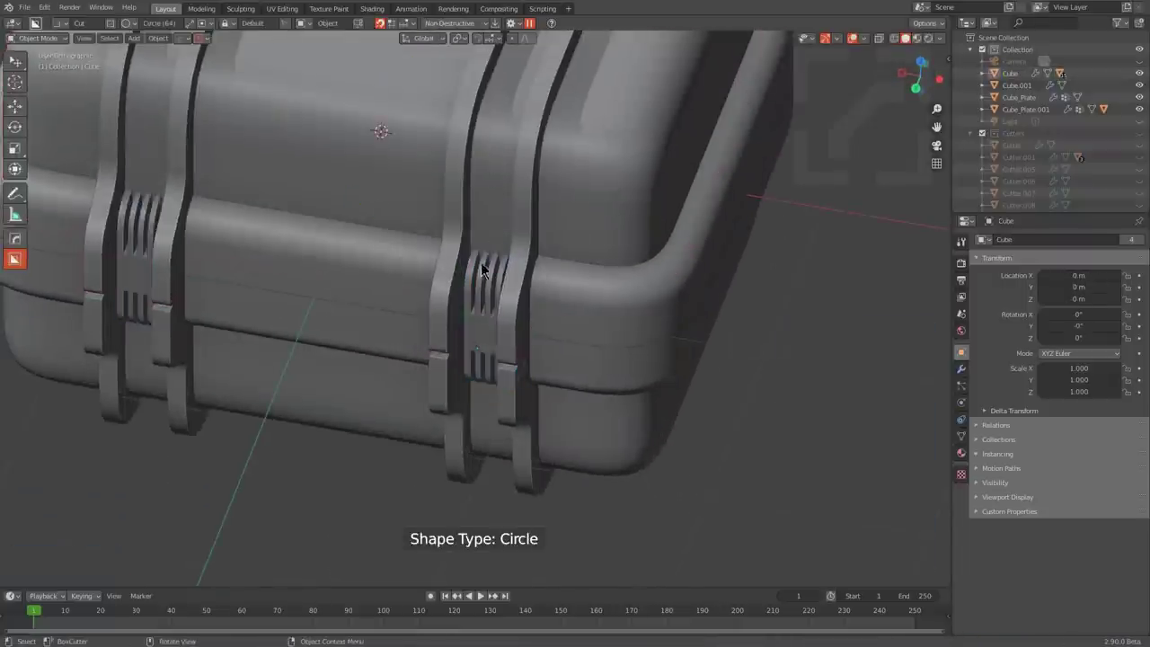
Step: Select the upper half's rim band in front view and set BoxCutter's shape to Box
scroll(491, 295, "down", 3)
middle_click_drag(604, 303, 348, 280)
scroll(410, 315, "up", 2)
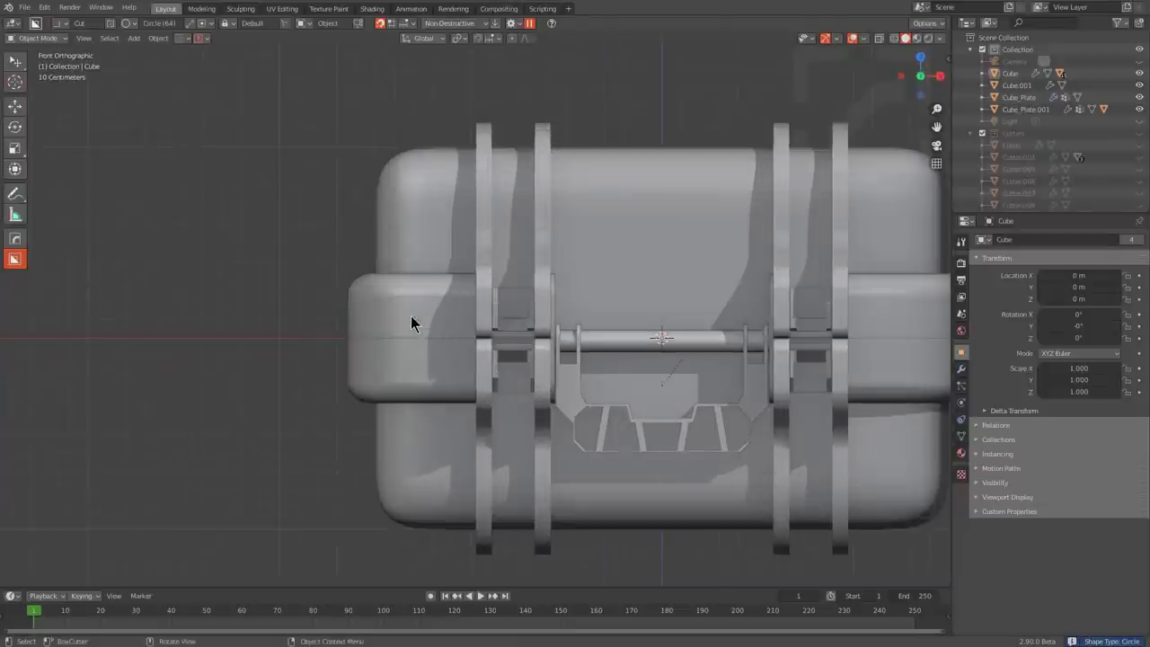
left_click(429, 310)
scroll(429, 310, "up", 4)
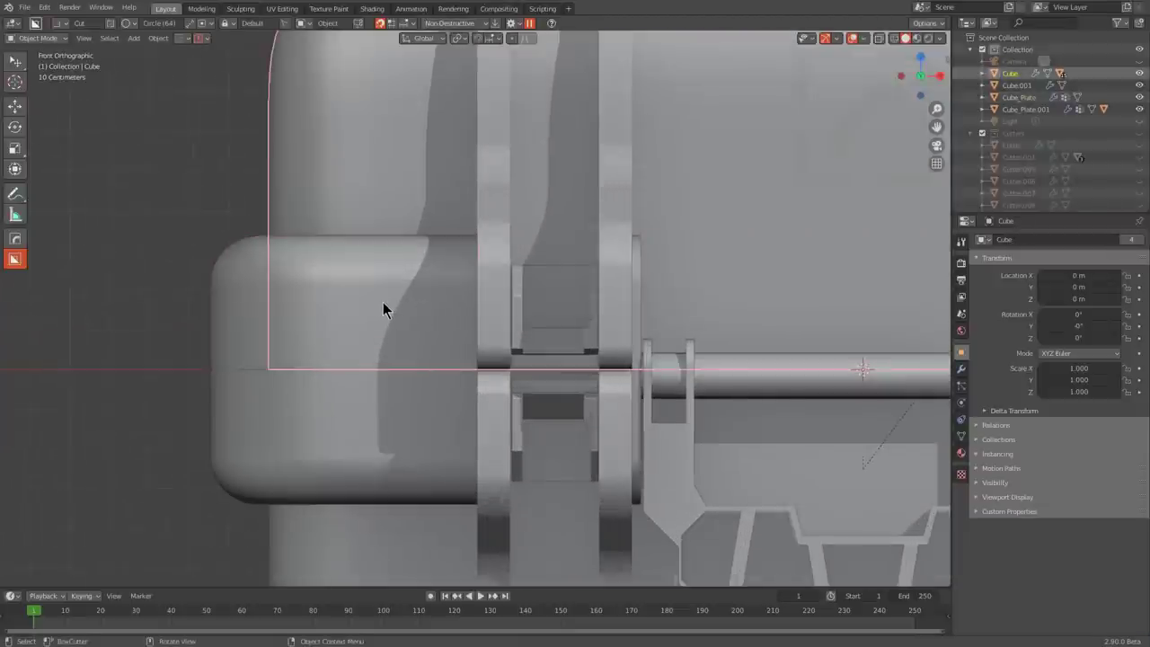
scroll(383, 310, "down", 2)
left_click(380, 319)
scroll(392, 367, "down", 2)
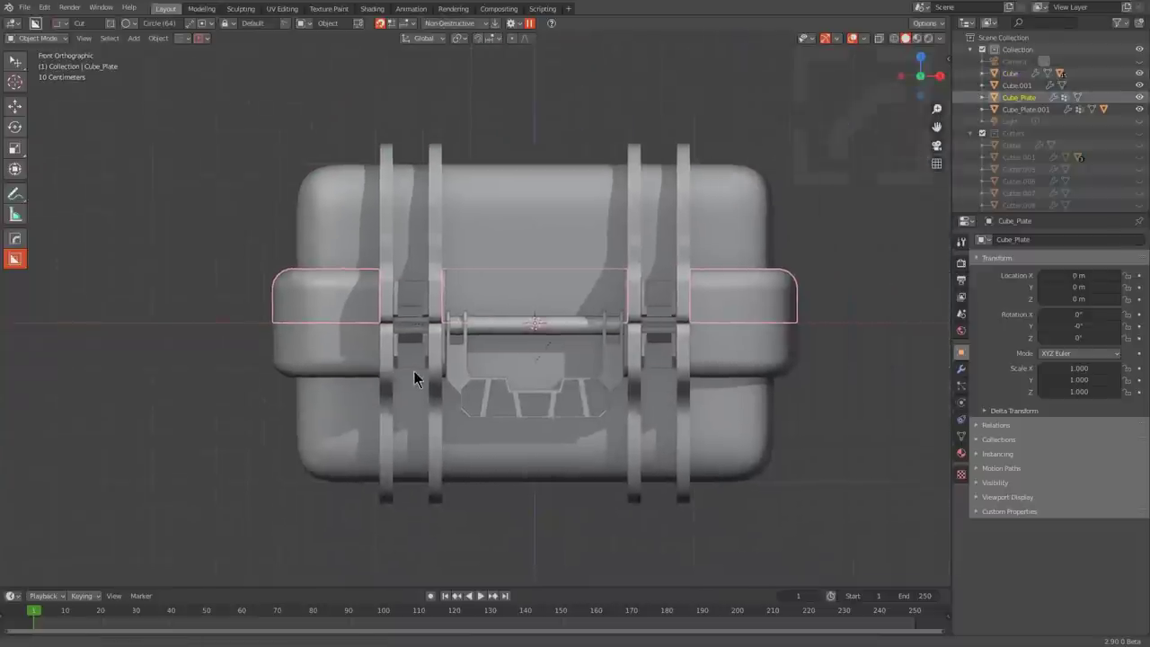
scroll(413, 370, "up", 1)
mouse_move(212, 338)
left_mouse_down()
mouse_move(532, 321)
mouse_move(736, 293)
left_mouse_up()
key("Escape")
key("d")
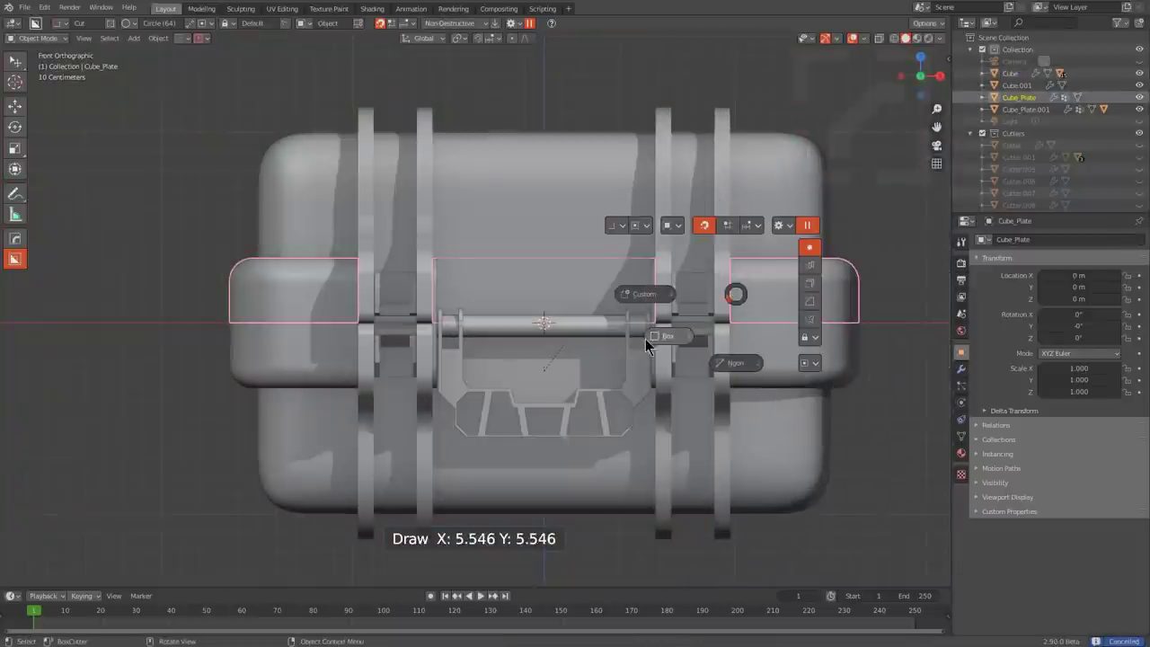
left_click(651, 338)
Step: Cut a thin box strip along the seam across the full width of the upper rim band
mouse_move(225, 334)
left_mouse_down()
mouse_move(895, 310)
mouse_move(904, 326)
mouse_move(659, 311)
mouse_move(244, 320)
mouse_move(201, 333)
left_mouse_up()
left_click(803, 349)
middle_click_drag(503, 341, 458, 285)
scroll(512, 287, "up", 1)
middle_click_drag(549, 302, 571, 266, "shift")
scroll(507, 245, "down", 1)
scroll(557, 270, "up", 2)
left_click(309, 314)
middle_click_drag(309, 314, 370, 400)
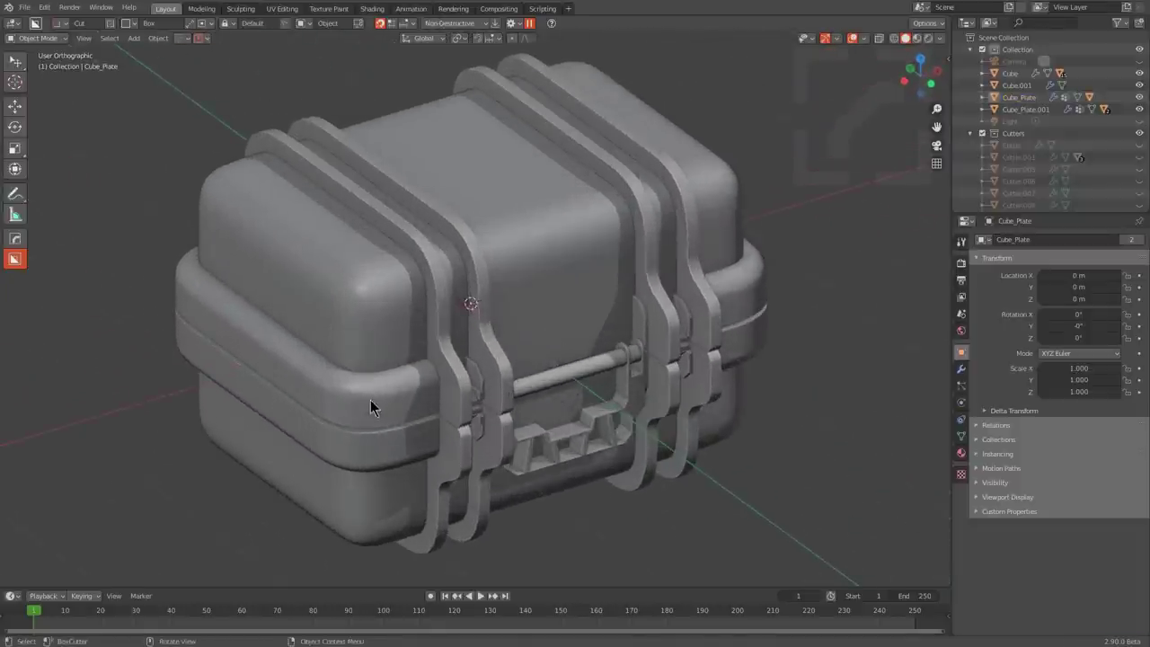
Step: Adjust the upper rim band's bevel with HardOps to the custom profile bevel17 at a width of about 0.135
left_click(371, 400)
key("q")
left_click(632, 325)
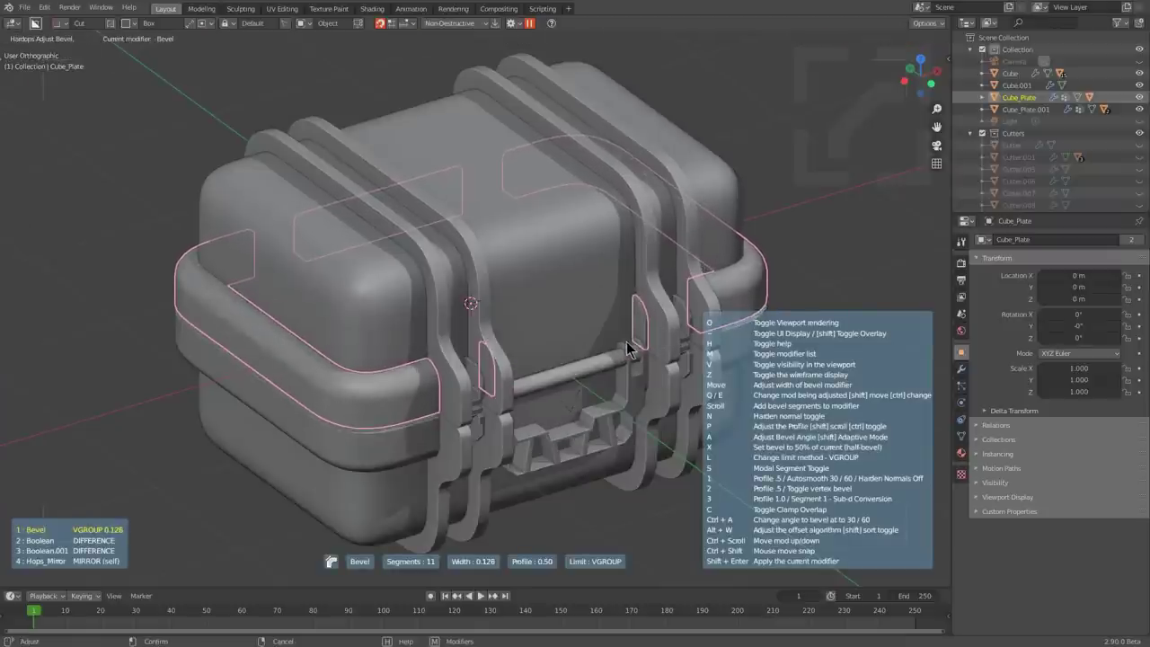
key("shift+p")
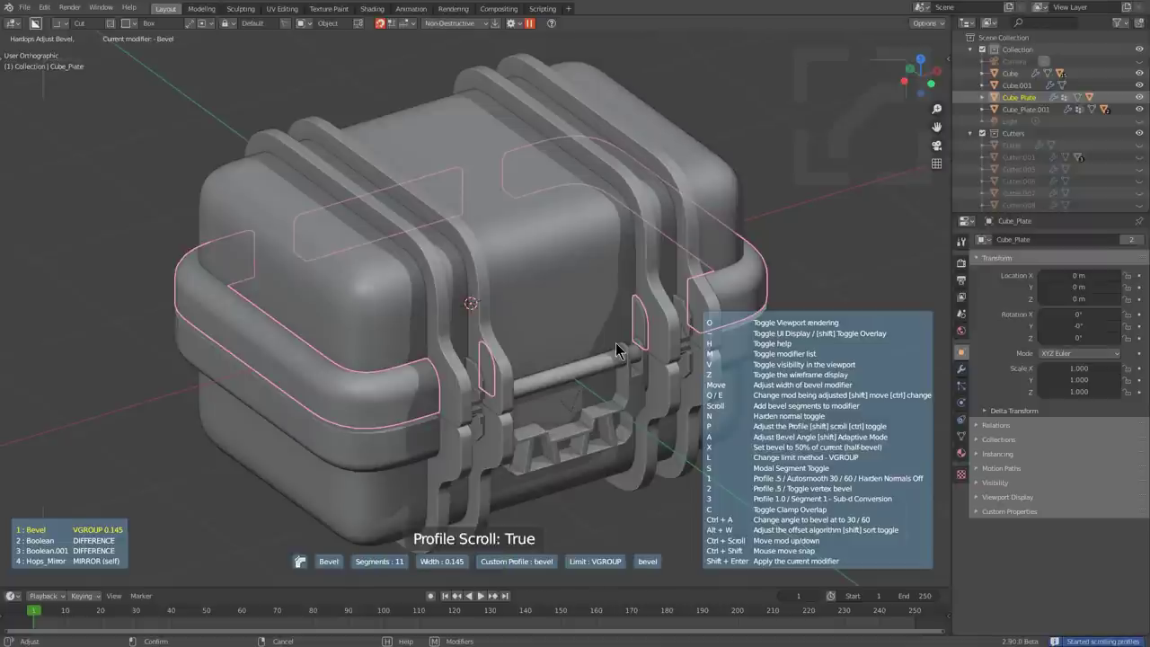
scroll(616, 350, "down", 5)
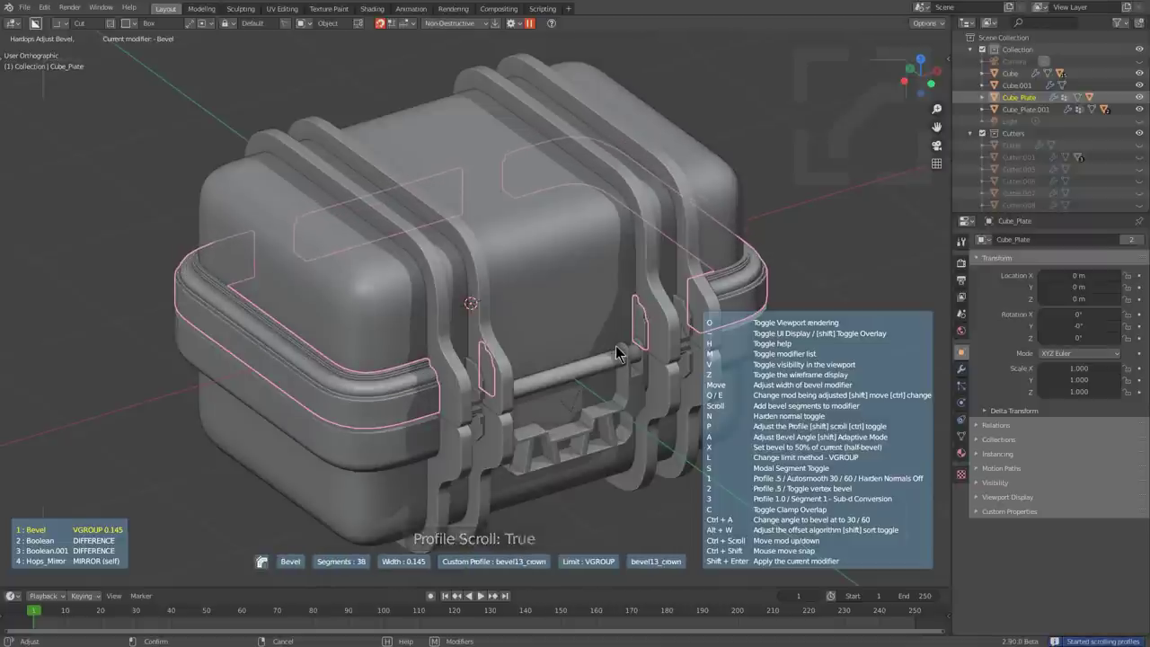
scroll(618, 351, "down", 3)
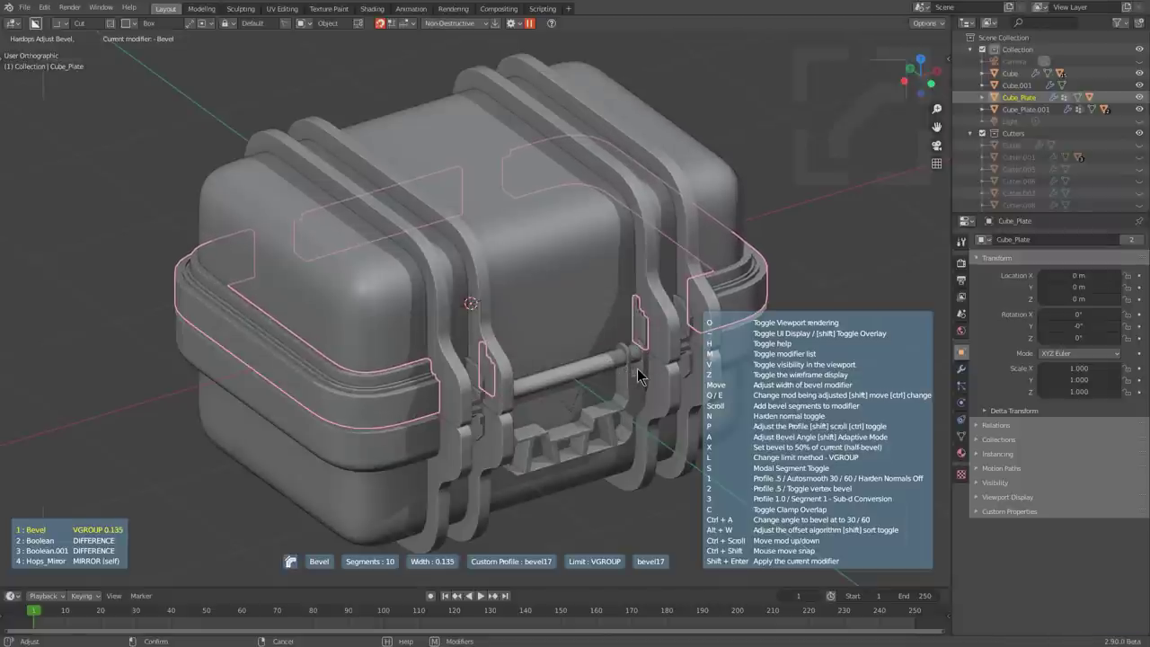
left_click(637, 376)
Step: Delete the lower half's rim band
scroll(462, 405, "down", 1, "alt")
key("alt+a")
left_click(411, 450)
key("x")
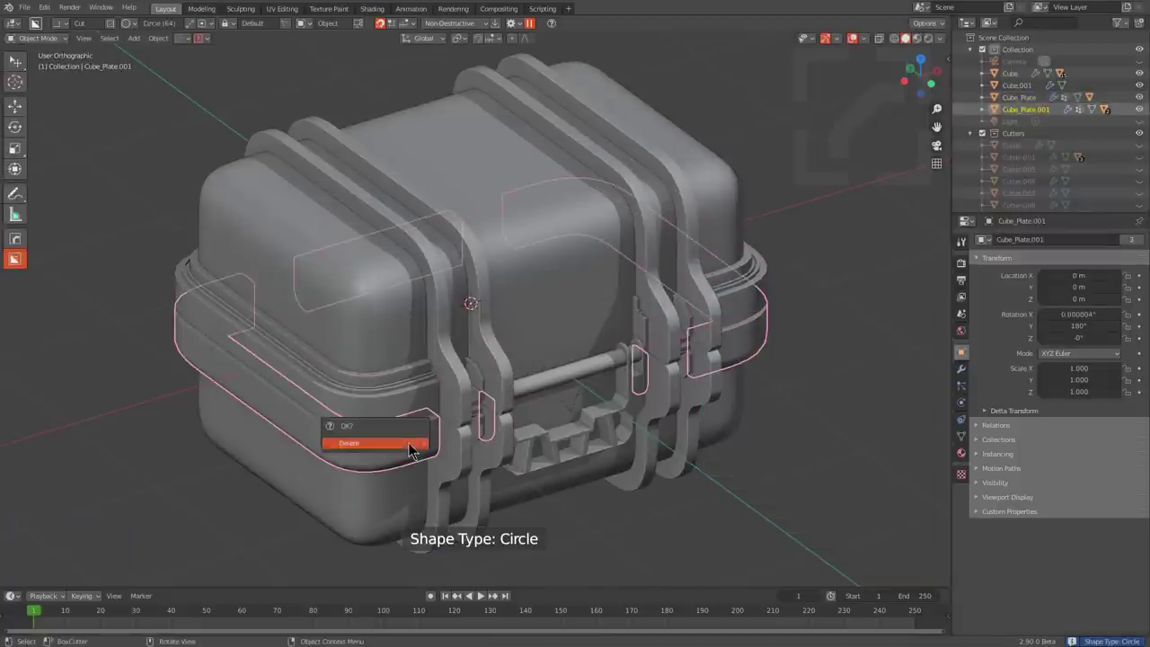
left_click(410, 447)
Step: Mirror the upper rim band across the upper half's local Z axis to form the lower one
left_click(409, 414)
left_click(537, 314, "shift")
key("alt+x")
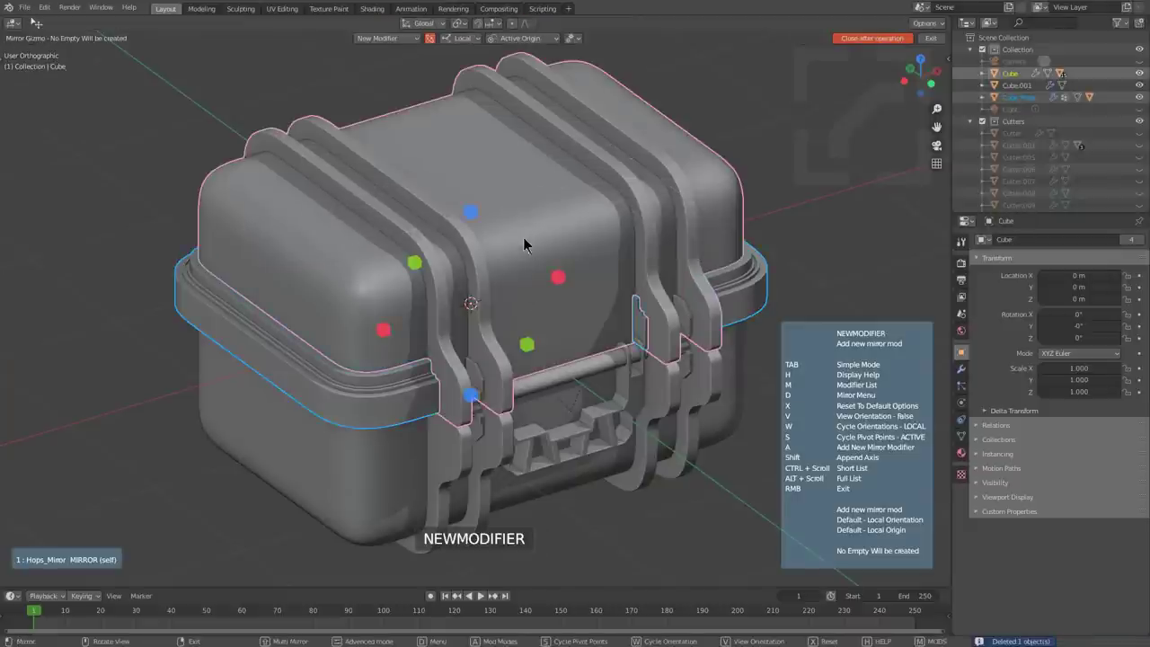
left_click(472, 215)
middle_click_drag(472, 216, 504, 346)
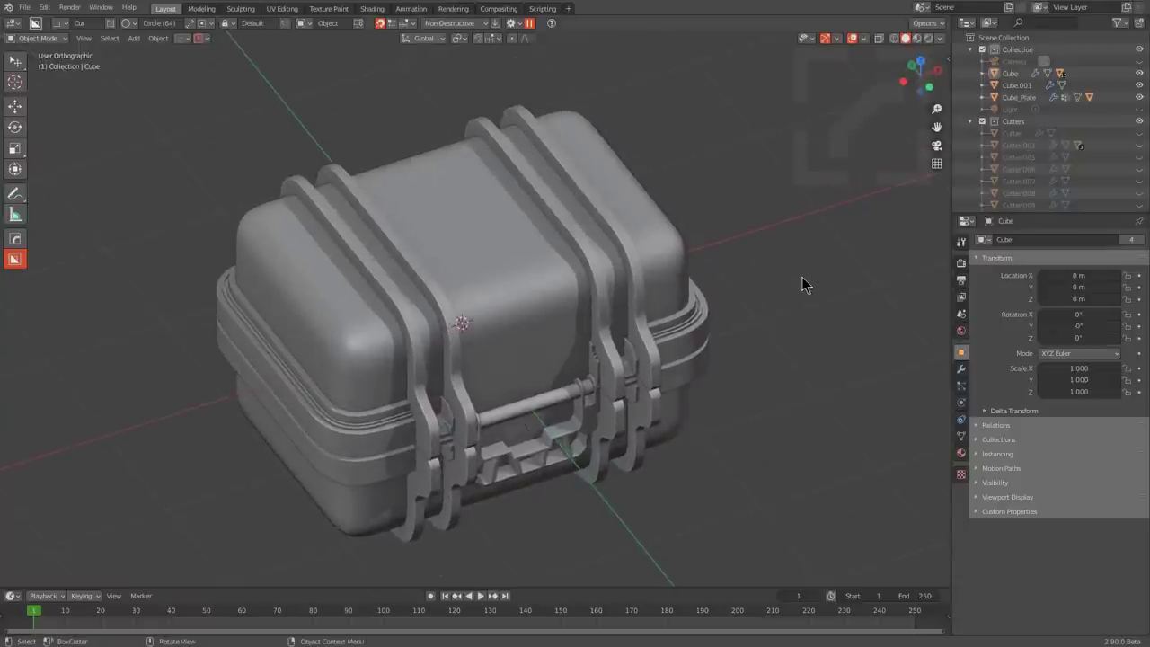